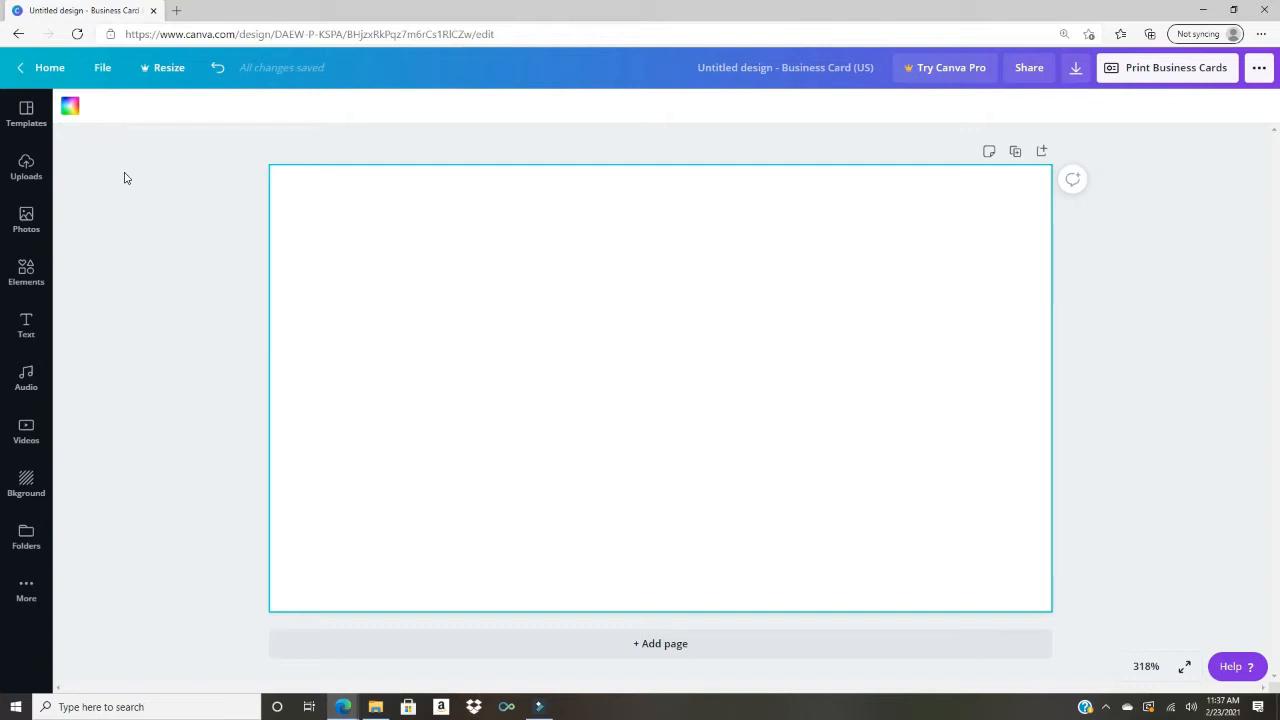
# Step: Show rulers around the blank 3.5 × 2 in business card, leaving the design title unchanged
pyautogui.click(106, 72)
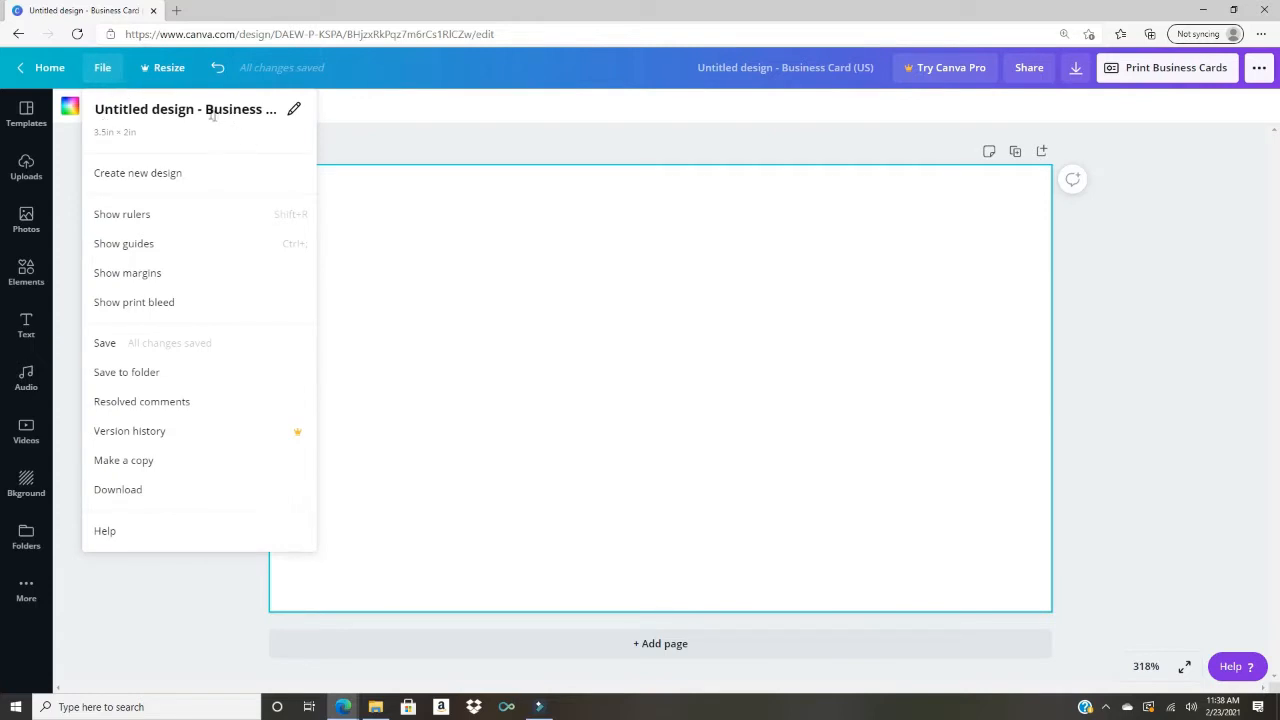
pyautogui.click(295, 111)
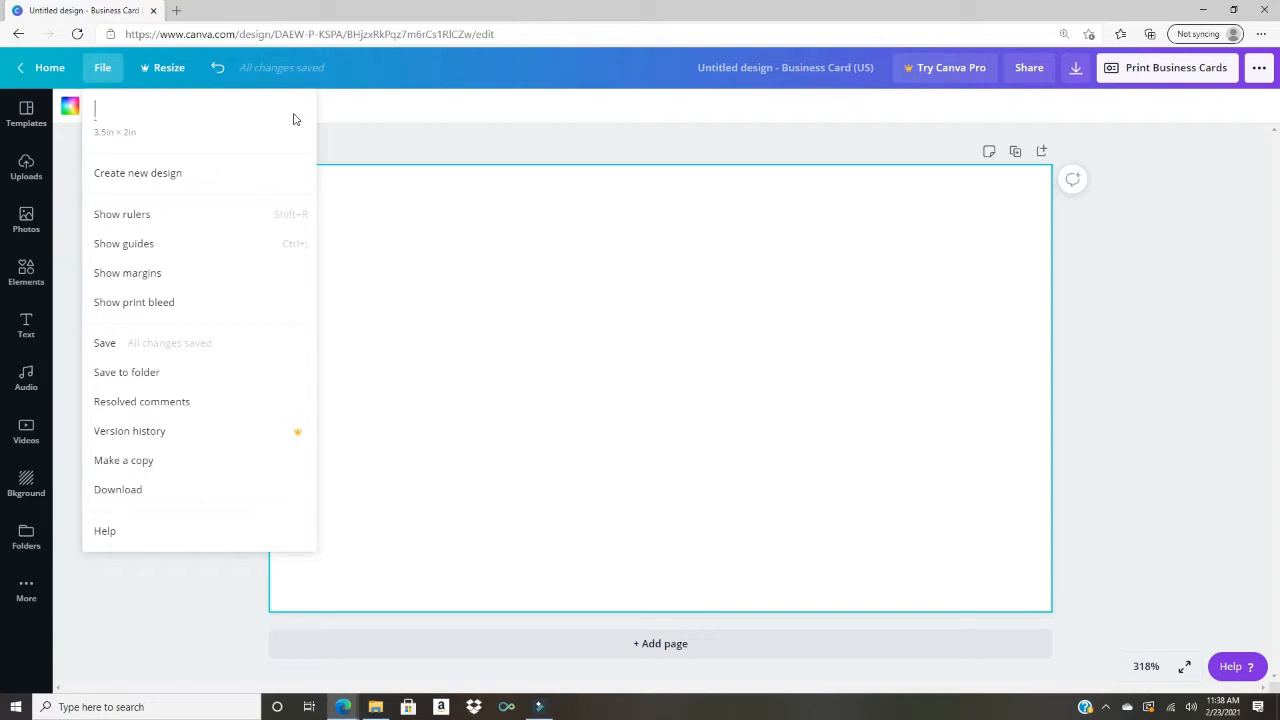
pyautogui.click(100, 140)
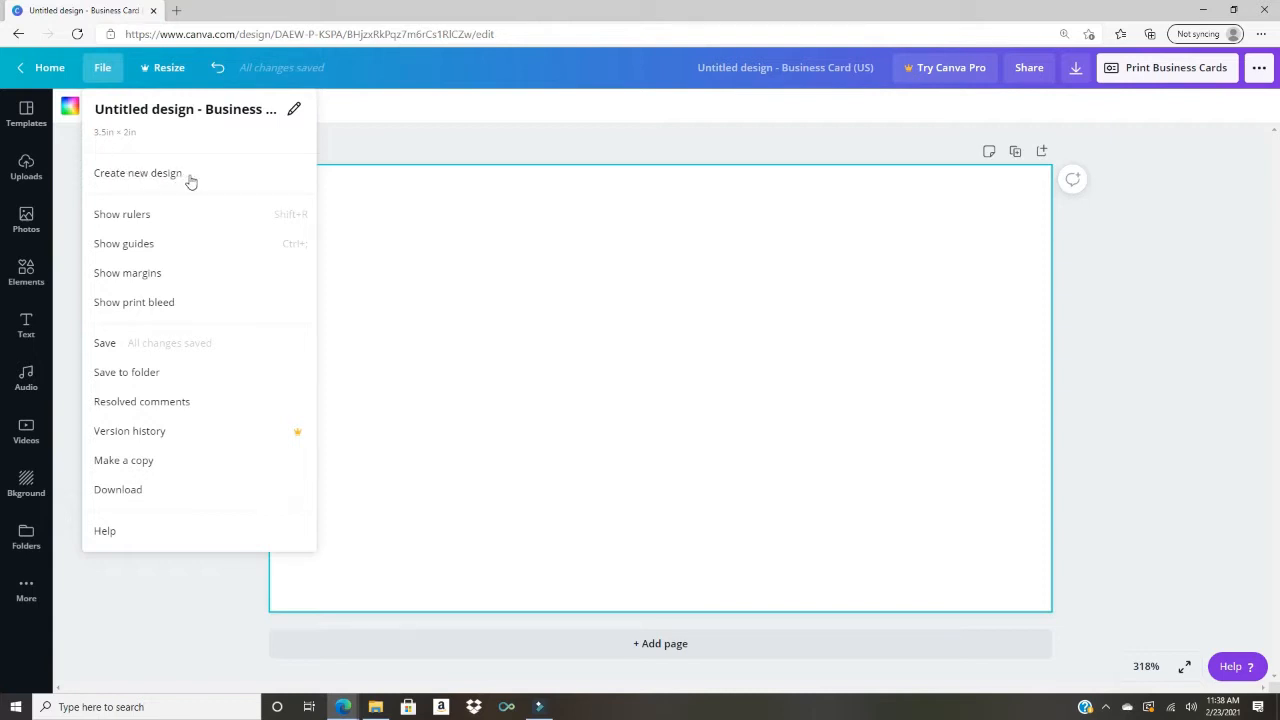
pyautogui.click(150, 216)
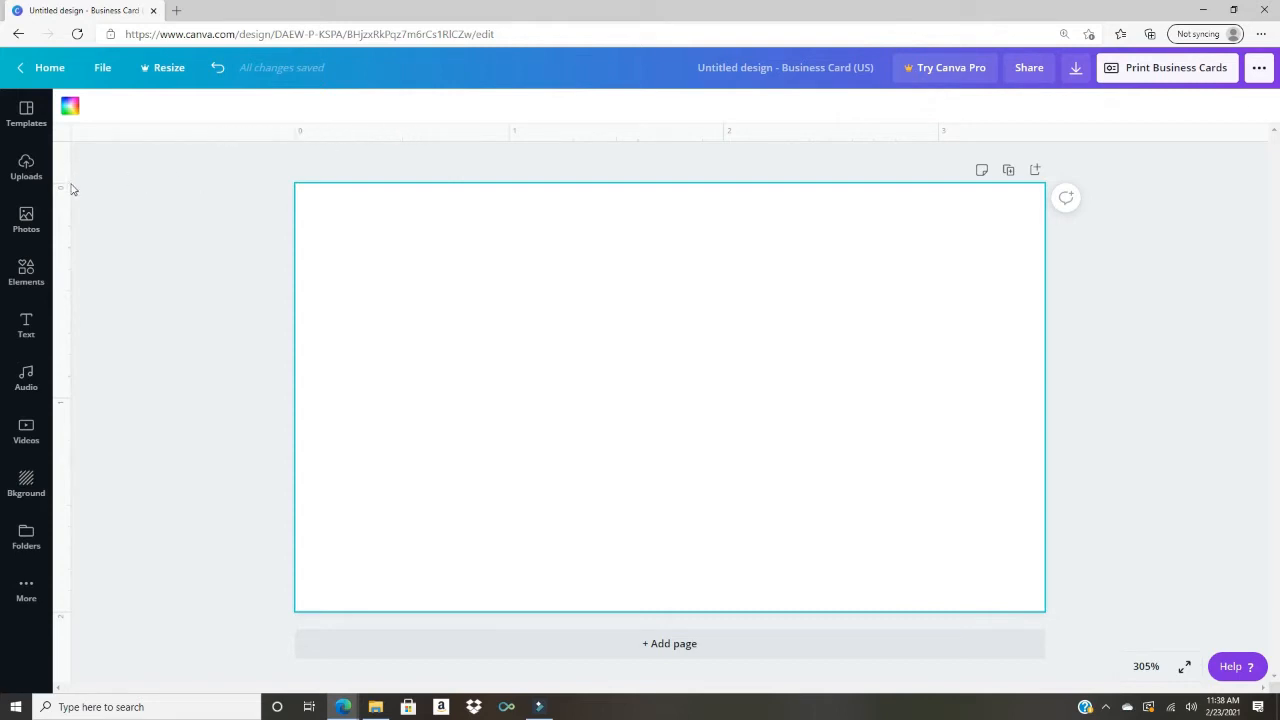
# Step: Turn on the margin guides and the print bleed area for the card
pyautogui.click(104, 72)
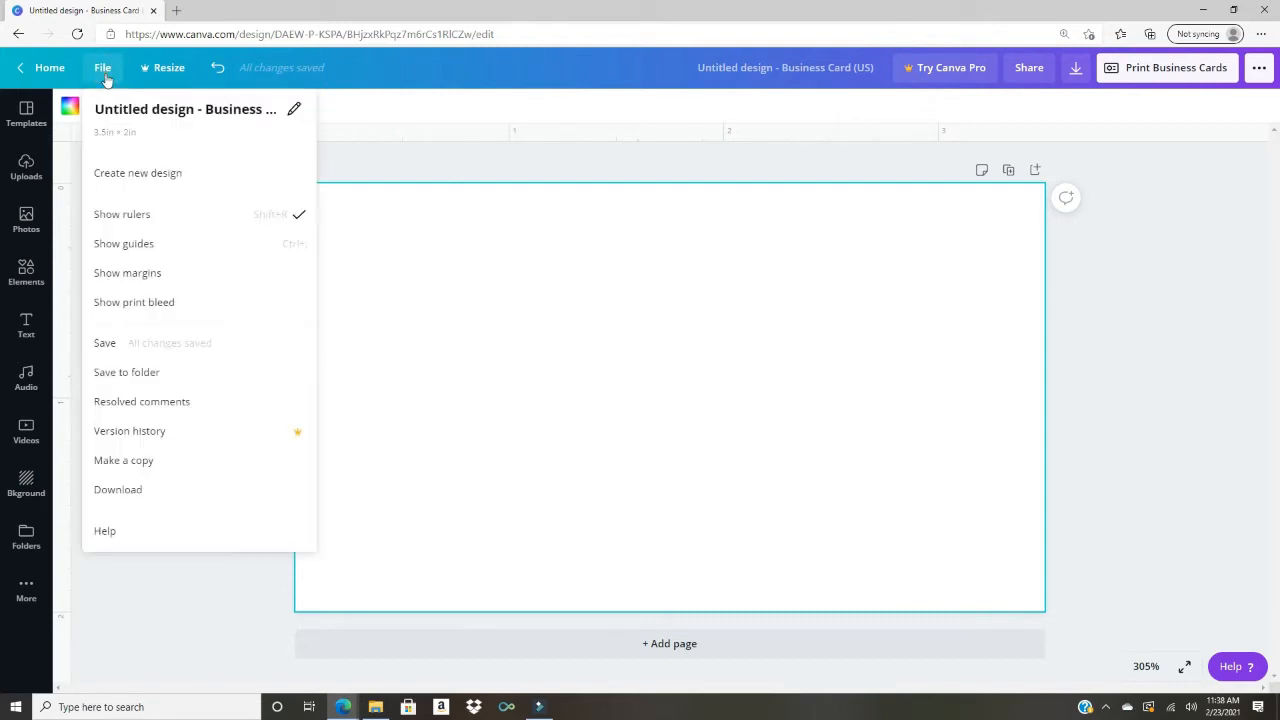
pyautogui.click(143, 282)
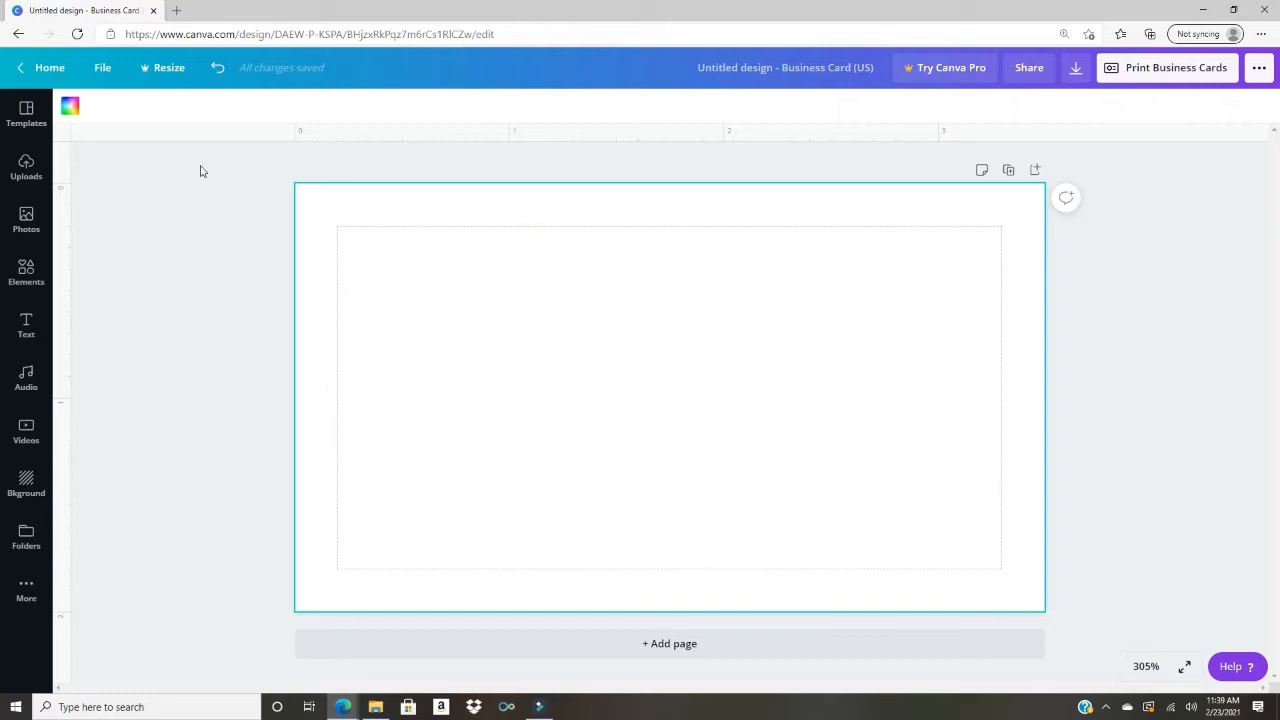
pyautogui.click(103, 69)
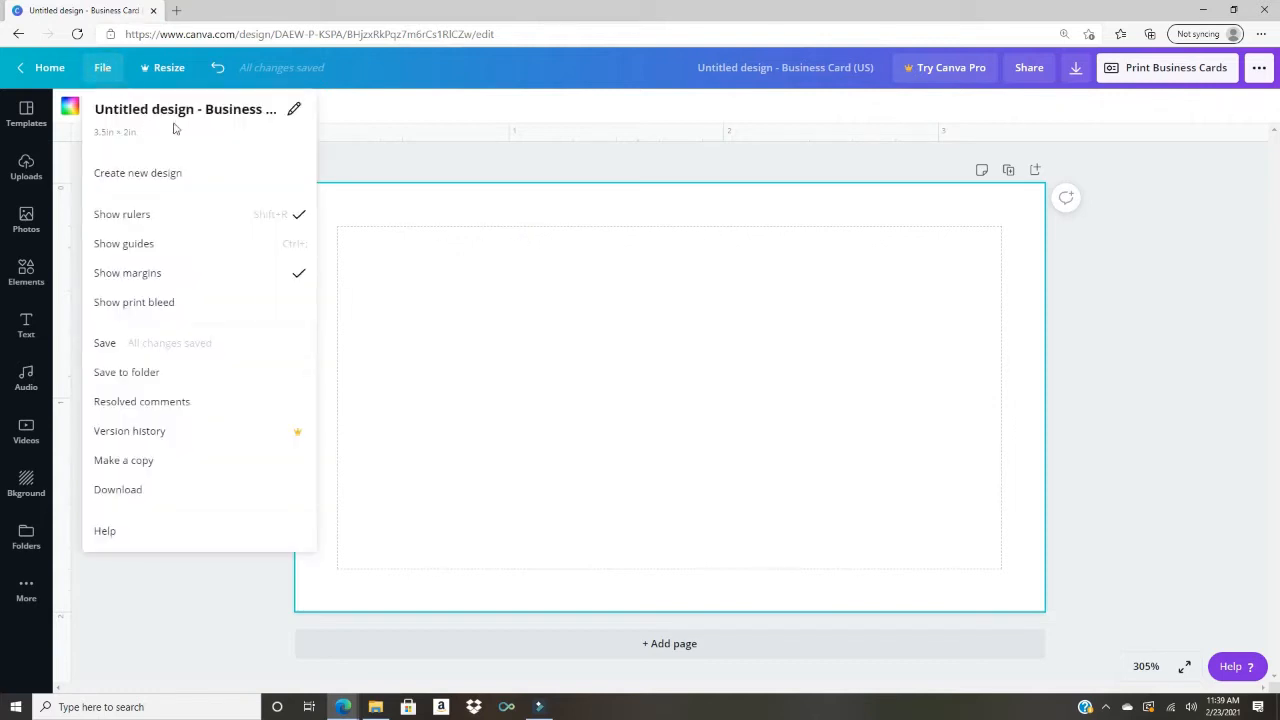
pyautogui.click(170, 313)
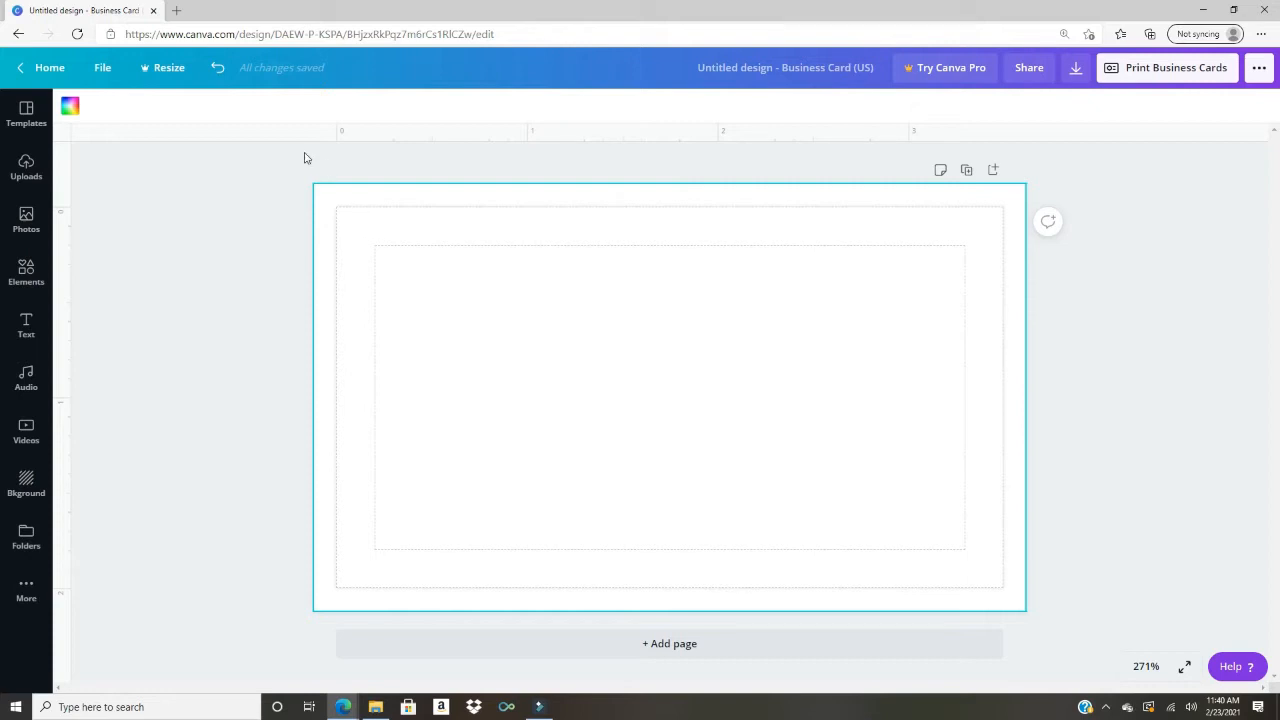
pyautogui.click(105, 69)
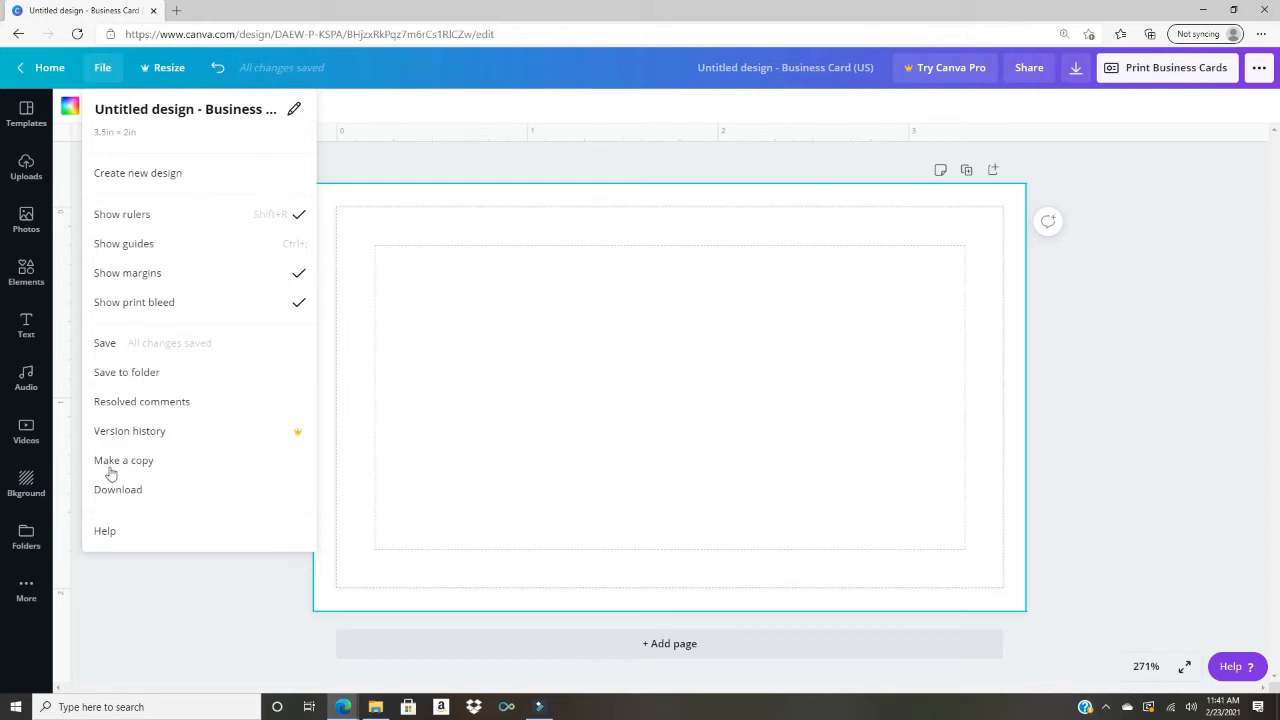
# Step: Dismiss the Canva Pro offer and switch off rulers, margins and print bleed
pyautogui.click(170, 70)
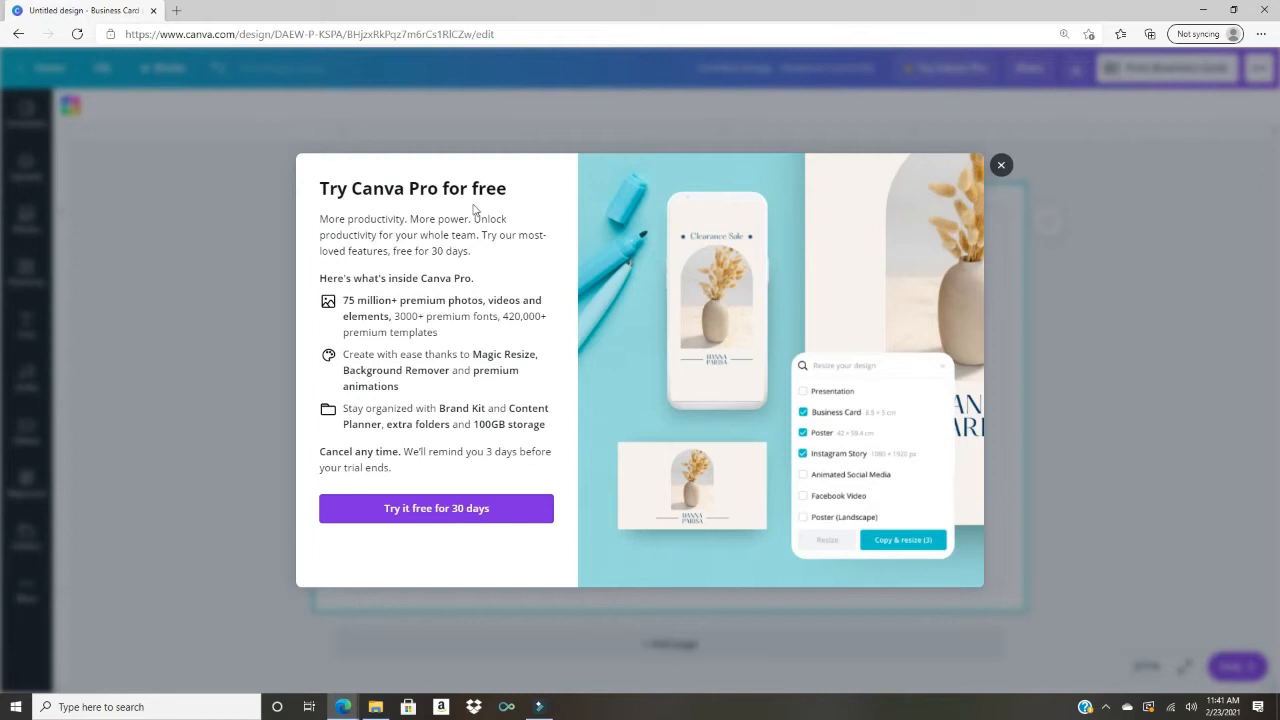
pyautogui.click(1003, 167)
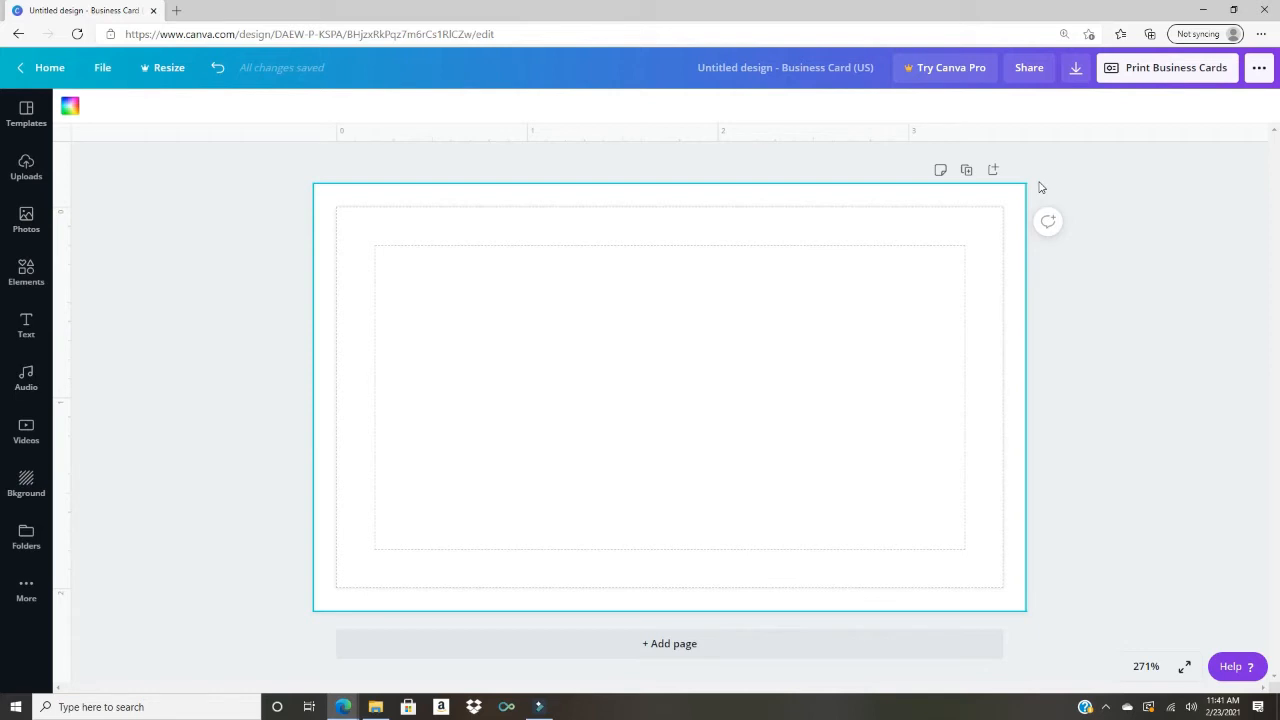
pyautogui.click(104, 69)
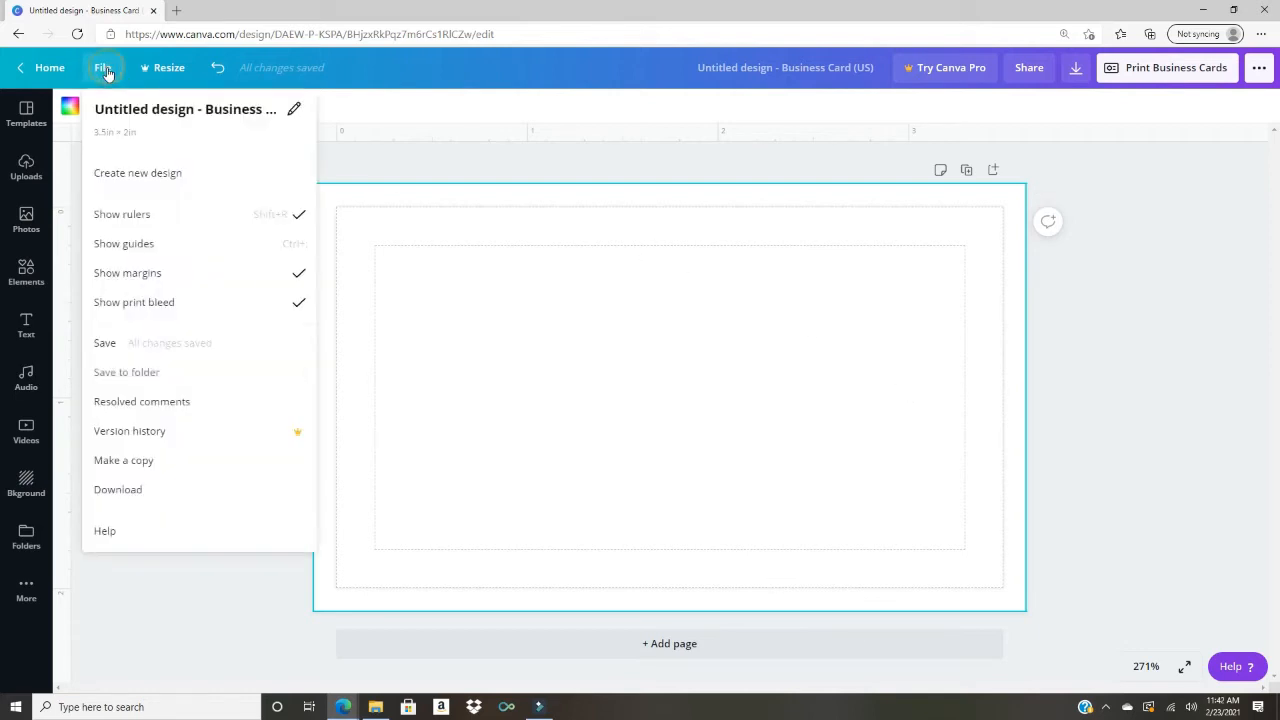
pyautogui.click(198, 217)
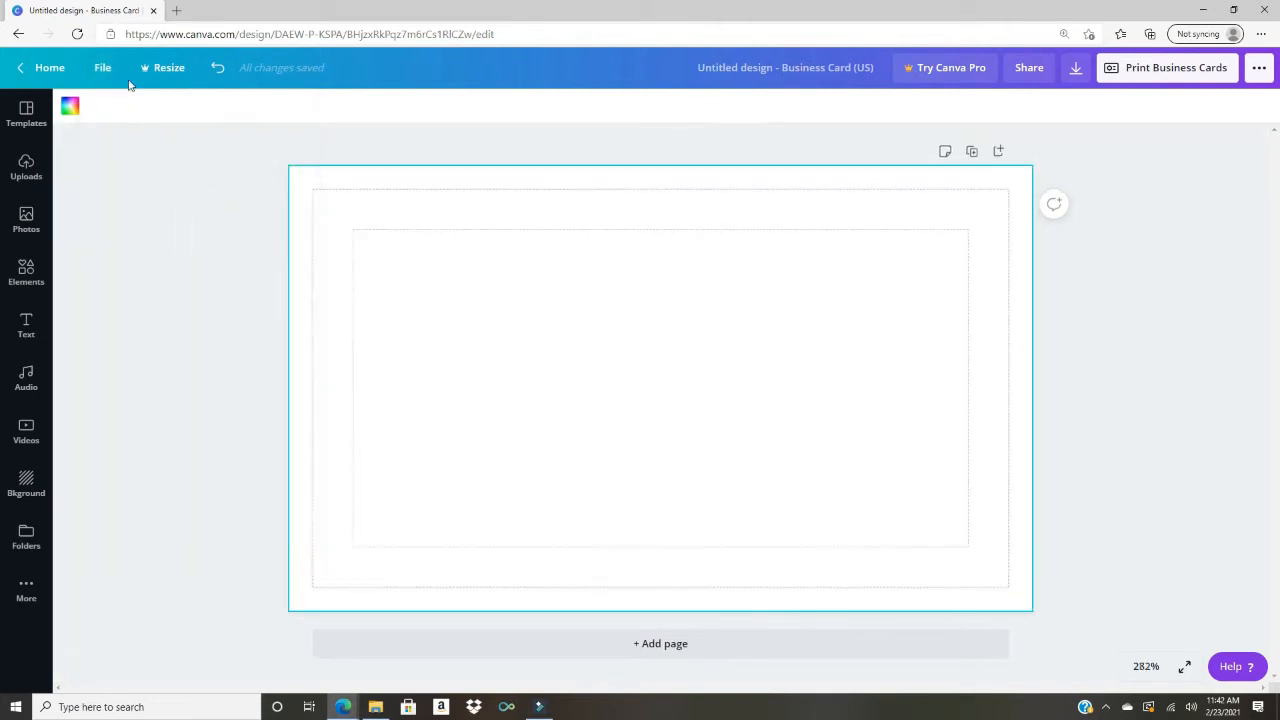
pyautogui.click(104, 72)
pyautogui.click(189, 277)
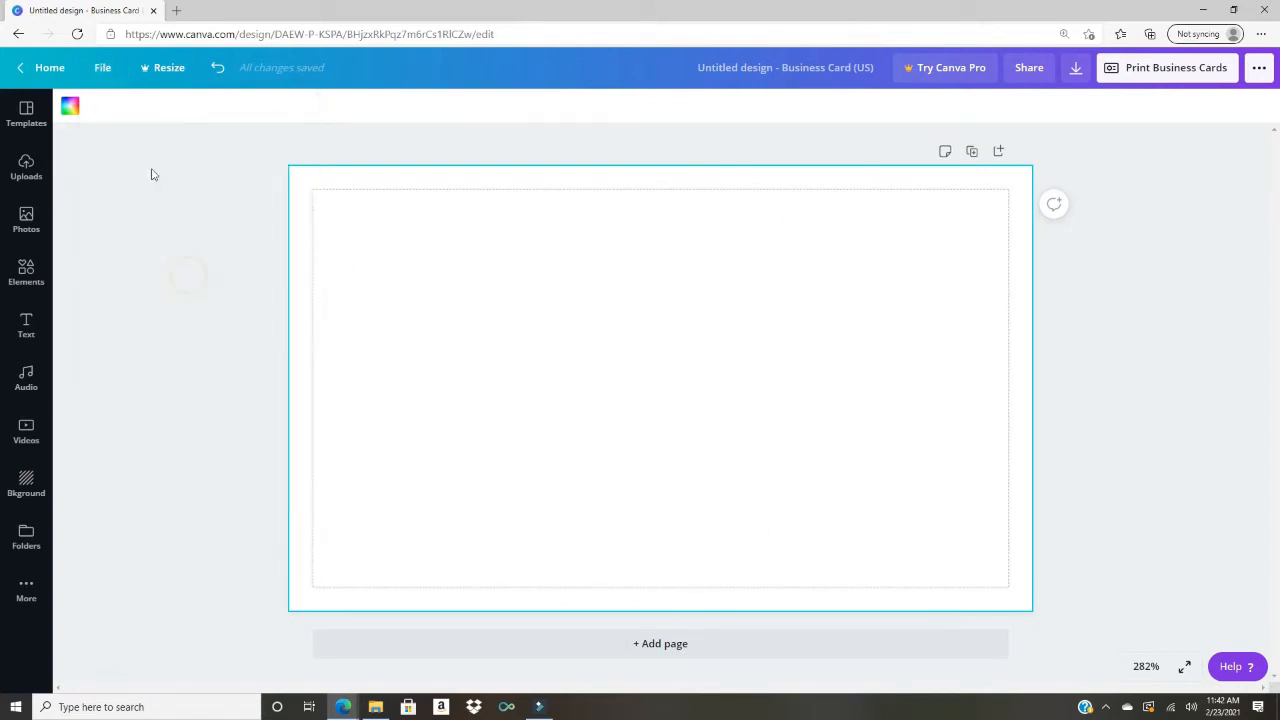
pyautogui.click(105, 74)
pyautogui.click(155, 303)
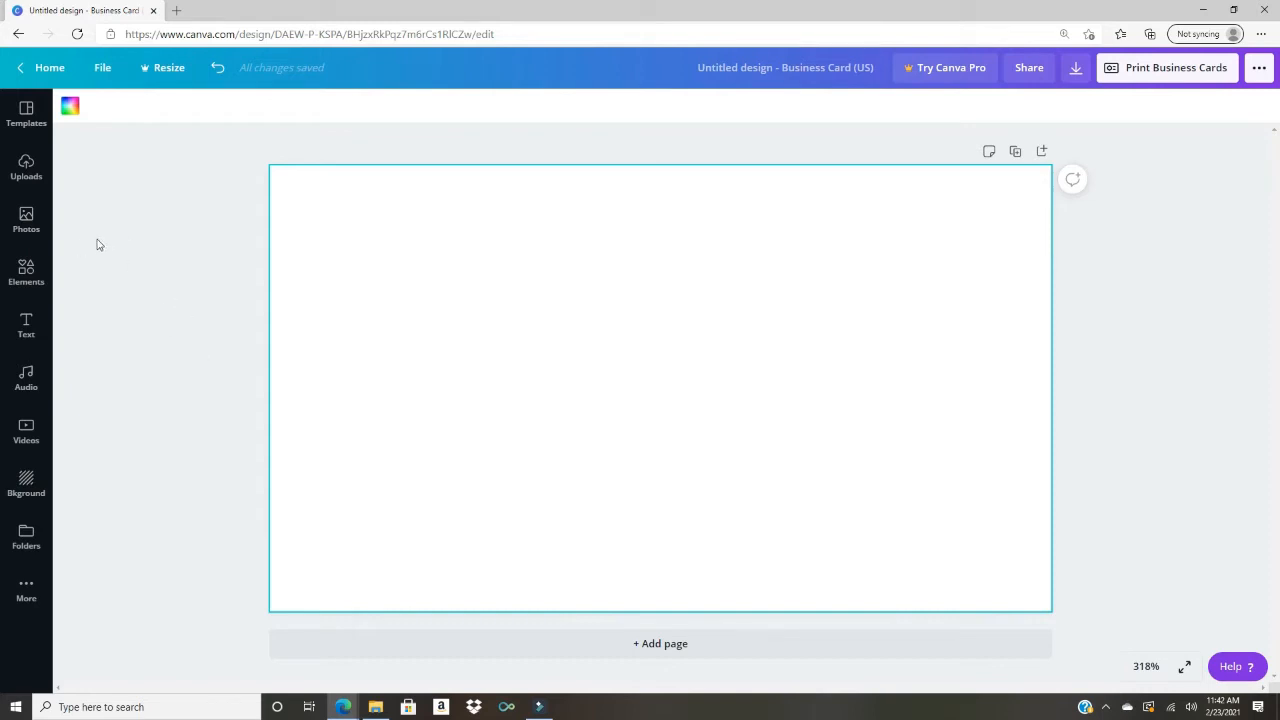
# Step: Browse the business card templates in the Templates panel, then collapse and reopen the panel
pyautogui.click(27, 122)
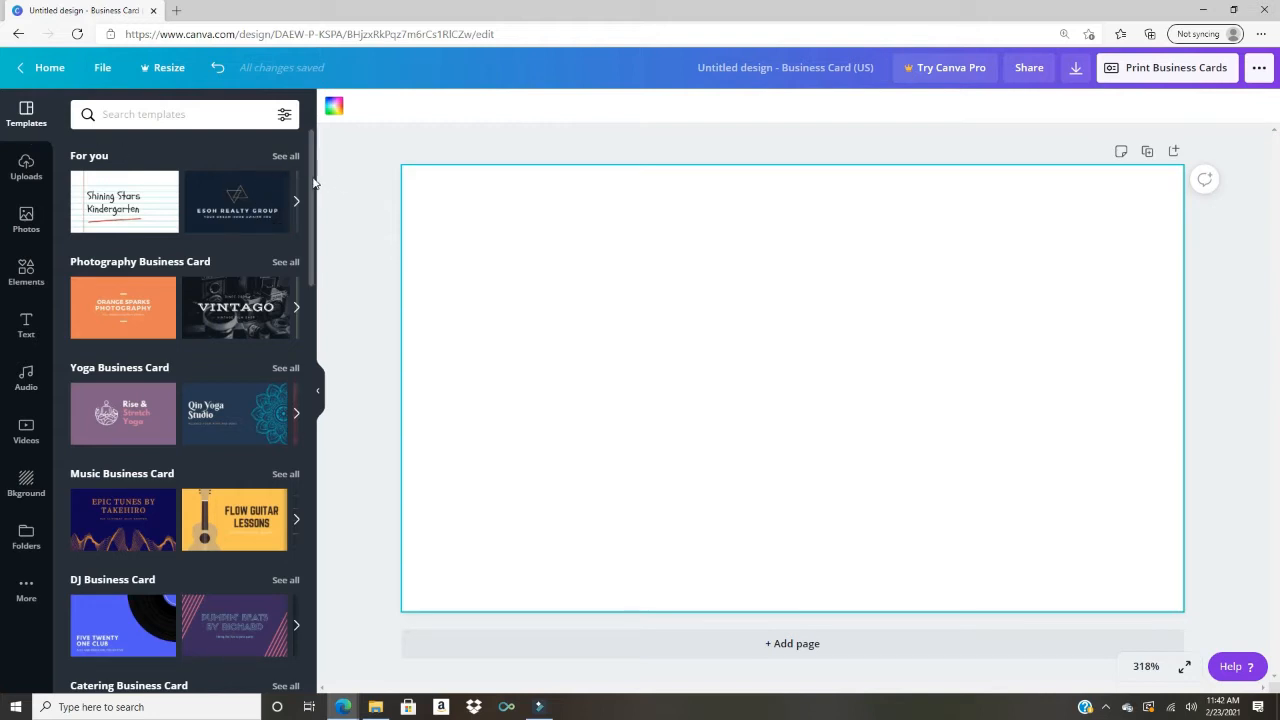
pyautogui.moveTo(313, 183); pyautogui.dragTo(311, 544)
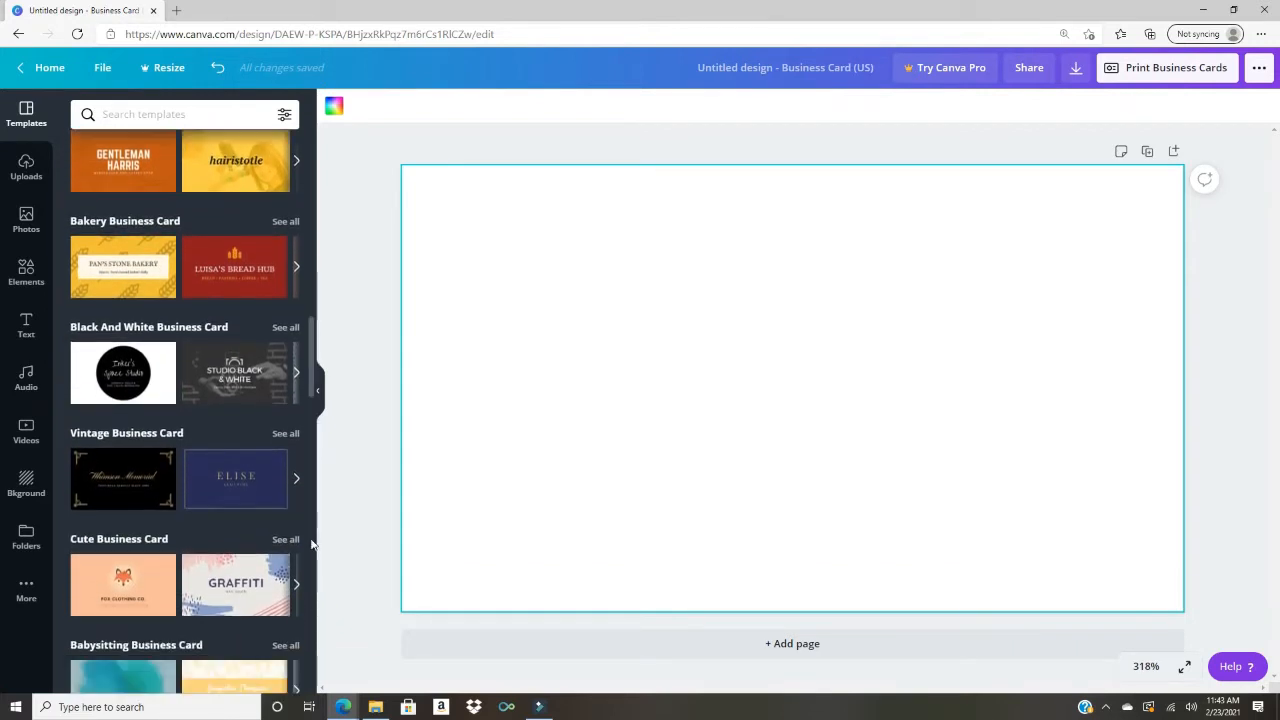
pyautogui.scroll(-2, 311, 544)
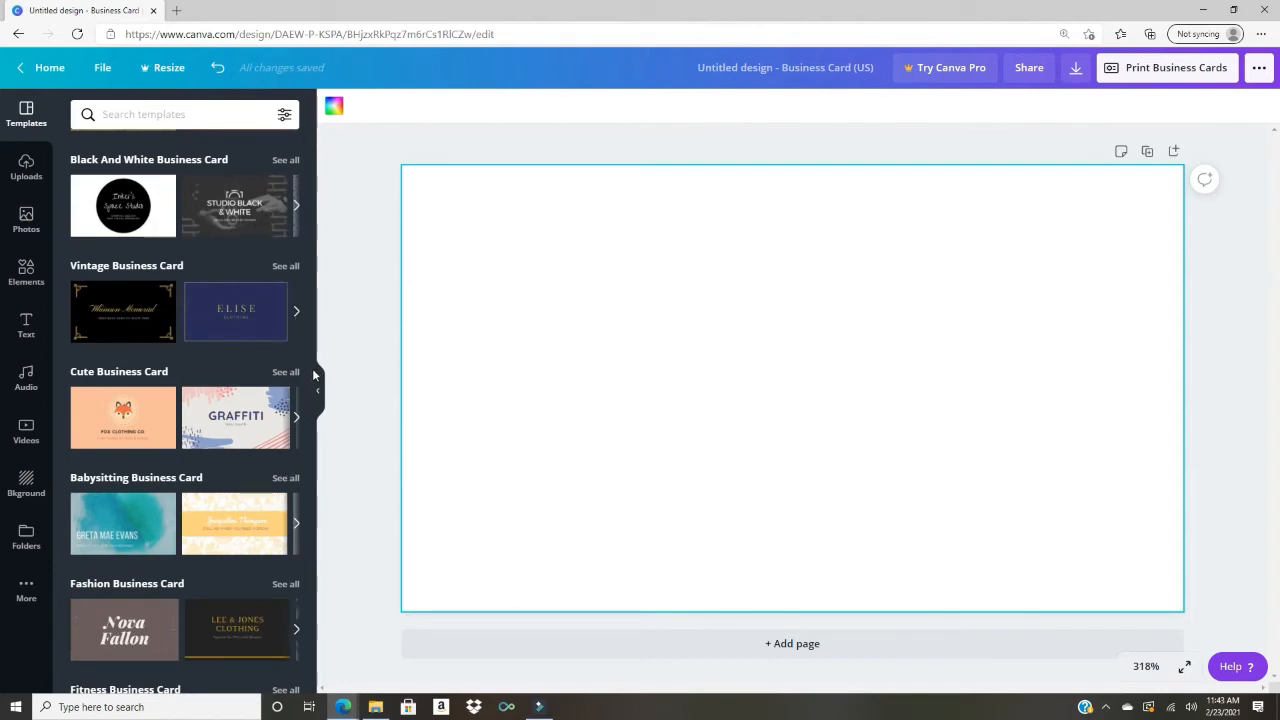
pyautogui.scroll(5, 312, 368)
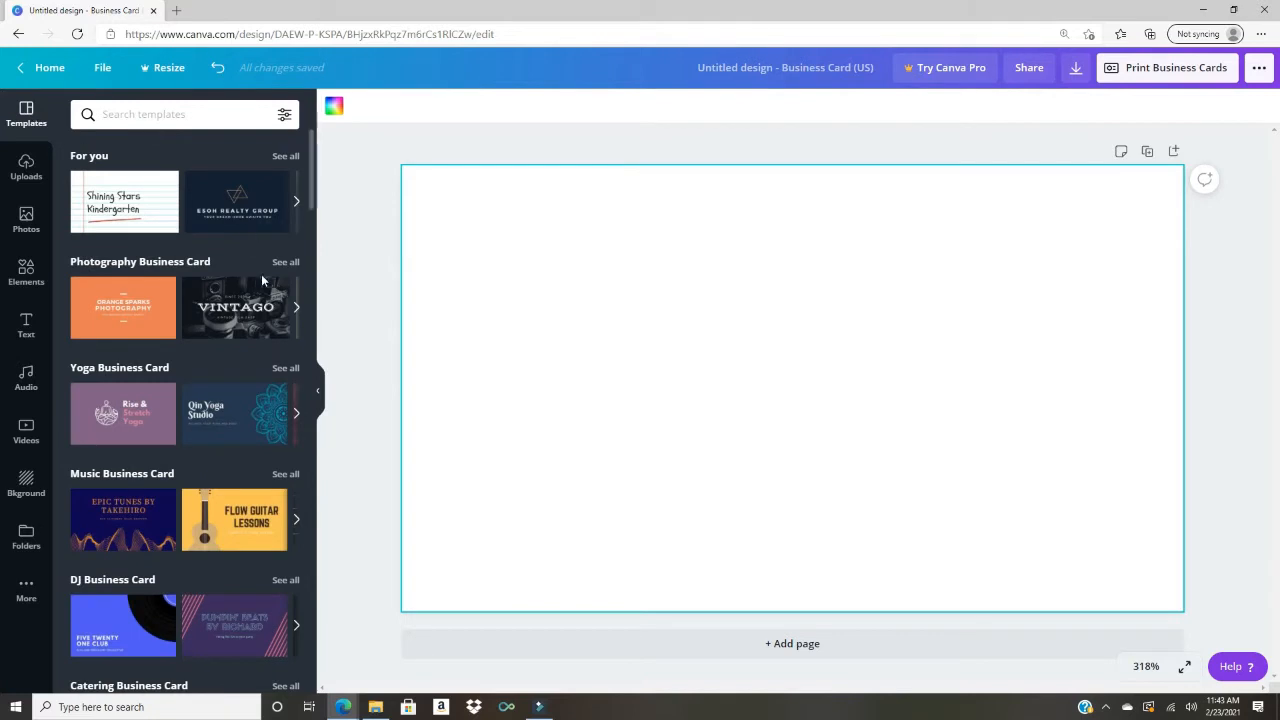
pyautogui.click(317, 391)
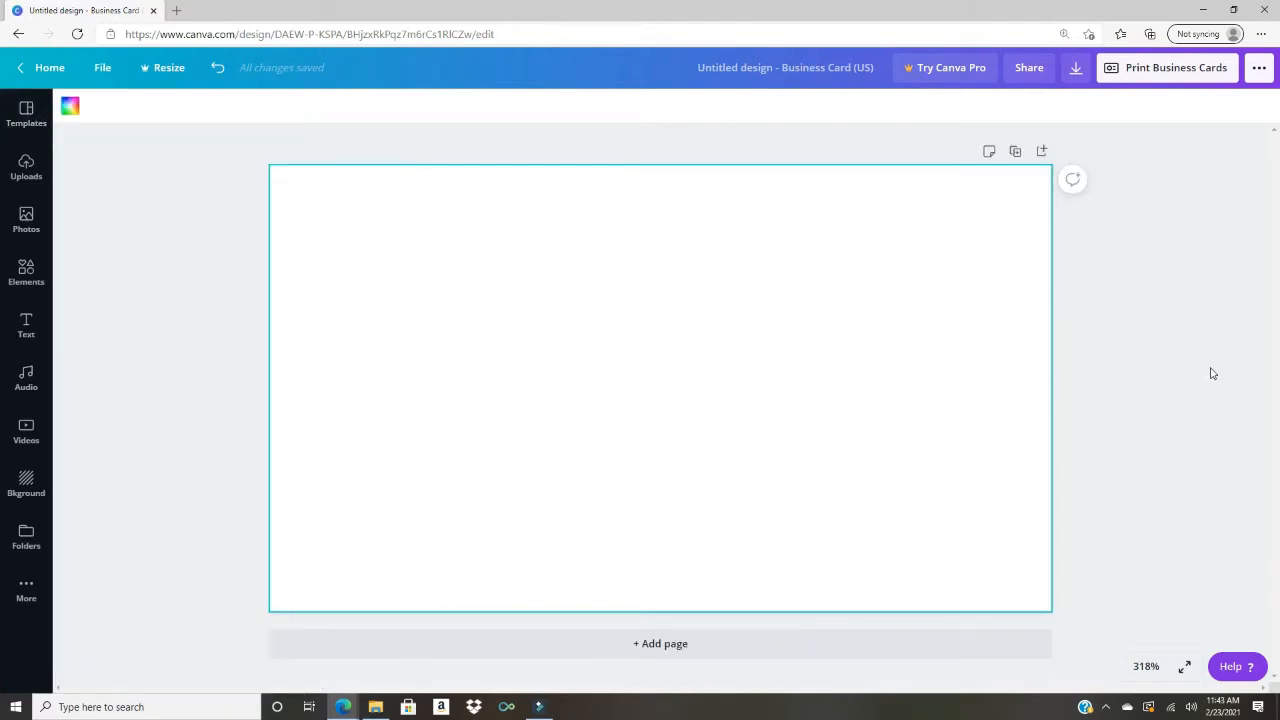
pyautogui.click(27, 115)
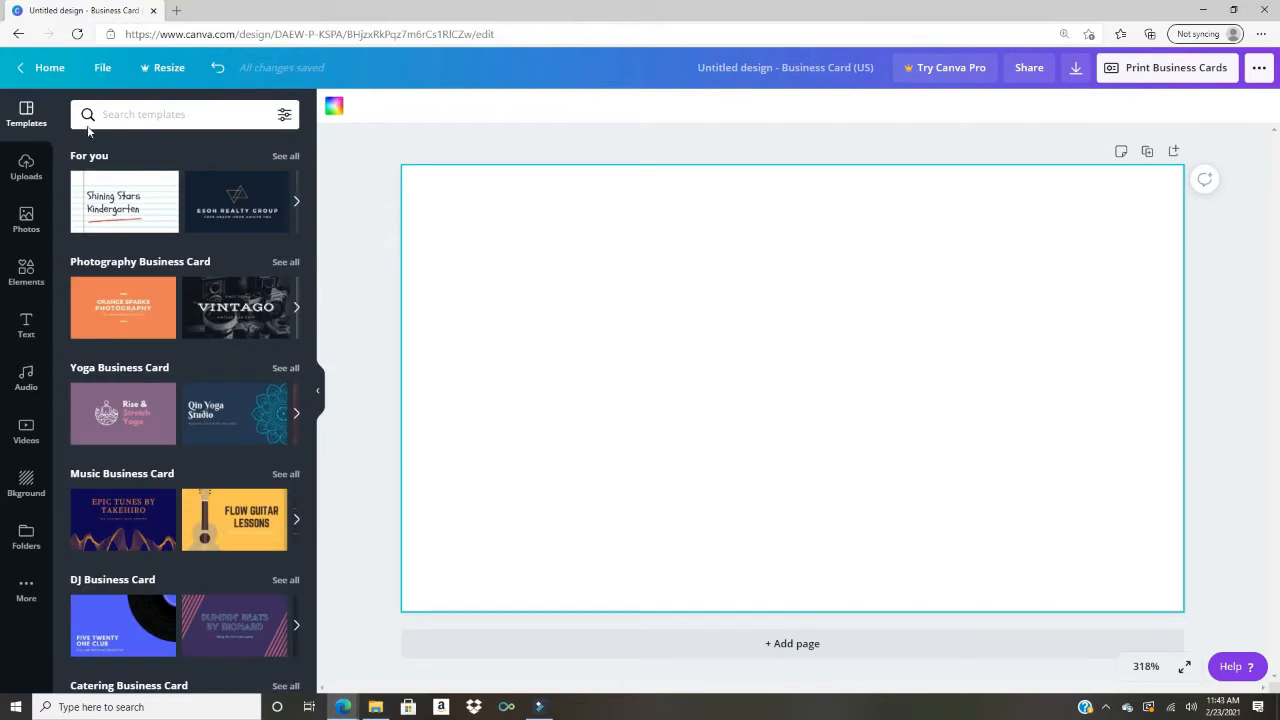
# Step: Search templates for 'cake decorating' and open the Sugar Plum Bakers template's pages
pyautogui.click(194, 117)
pyautogui.write('cake')
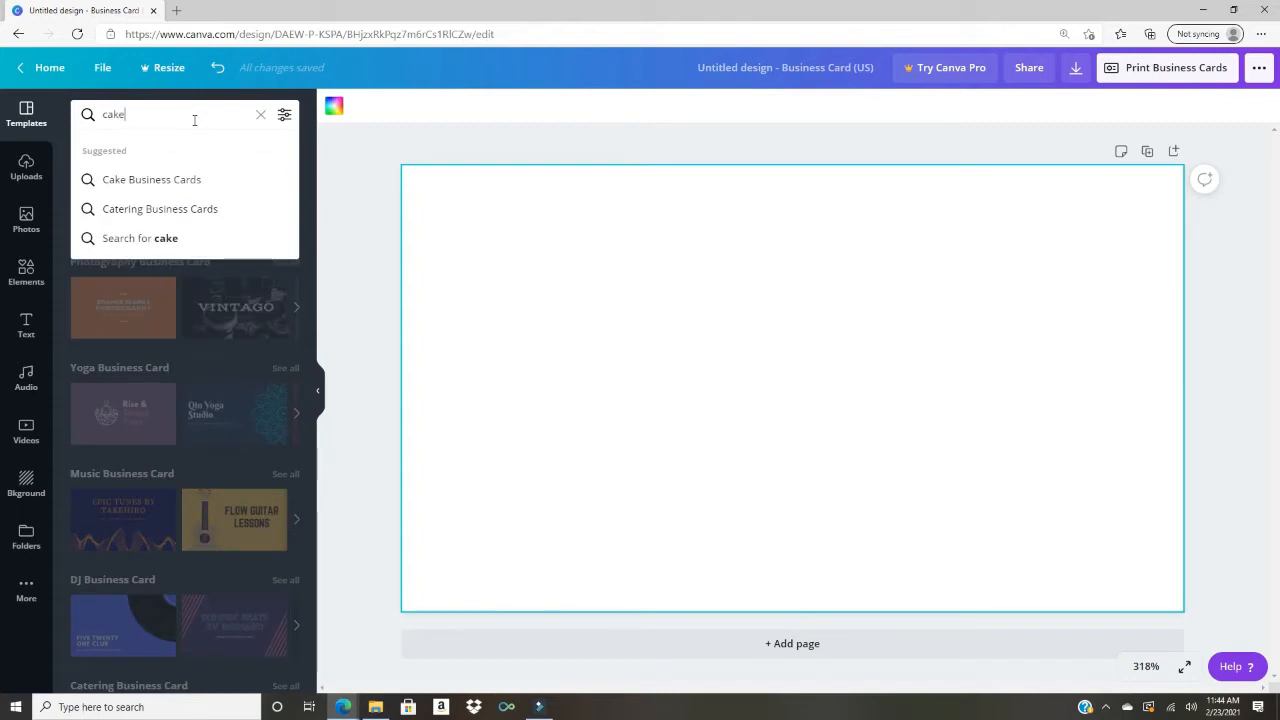
pyautogui.write(' decorating')
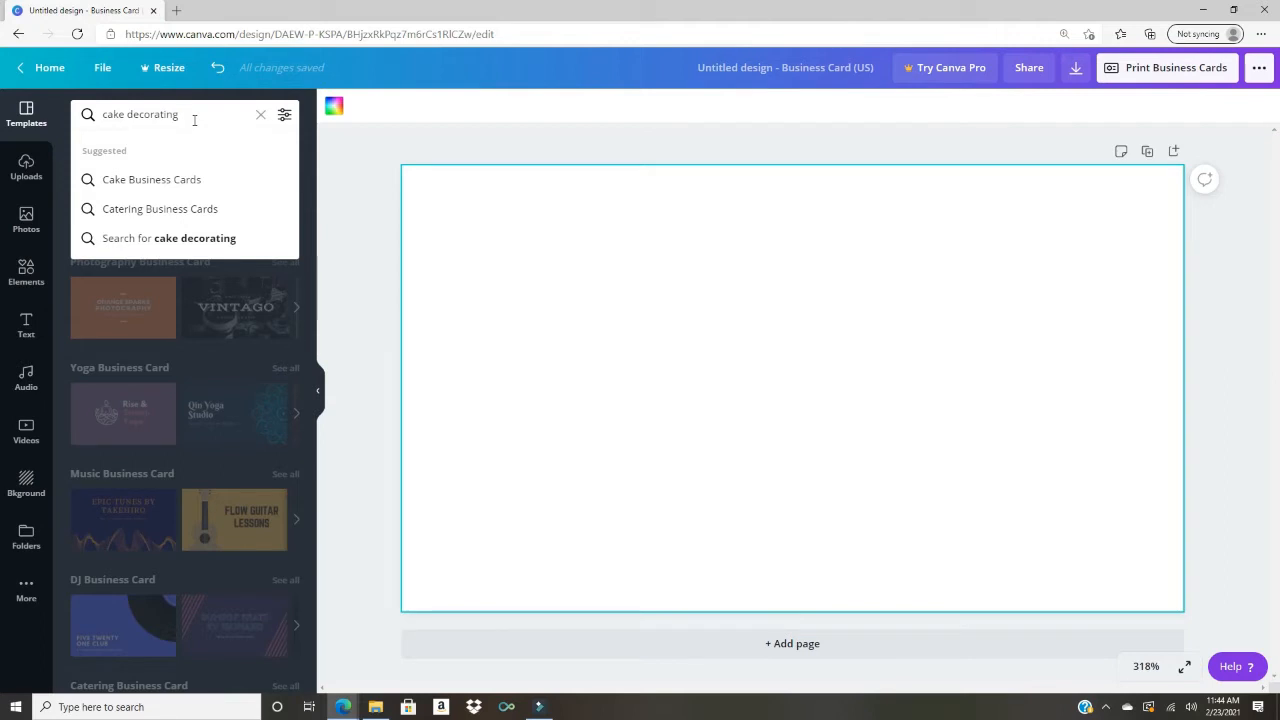
pyautogui.press('Return')
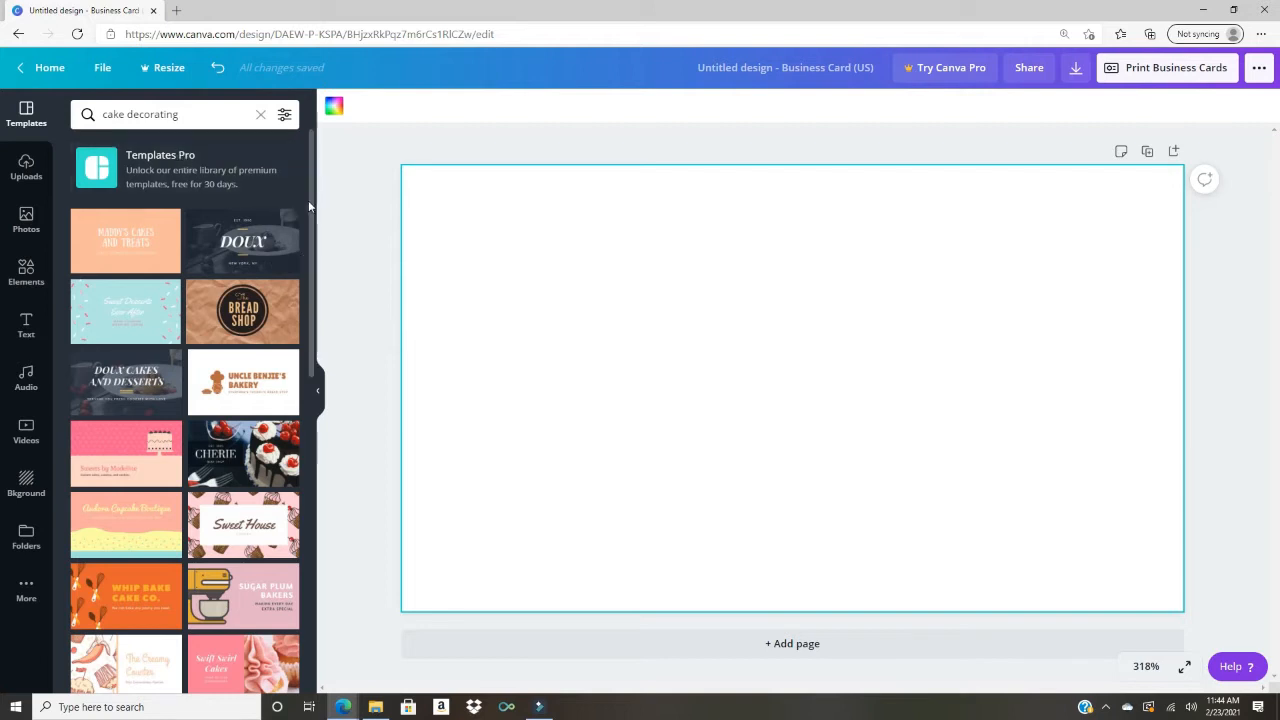
pyautogui.moveTo(311, 208); pyautogui.dragTo(328, 265)
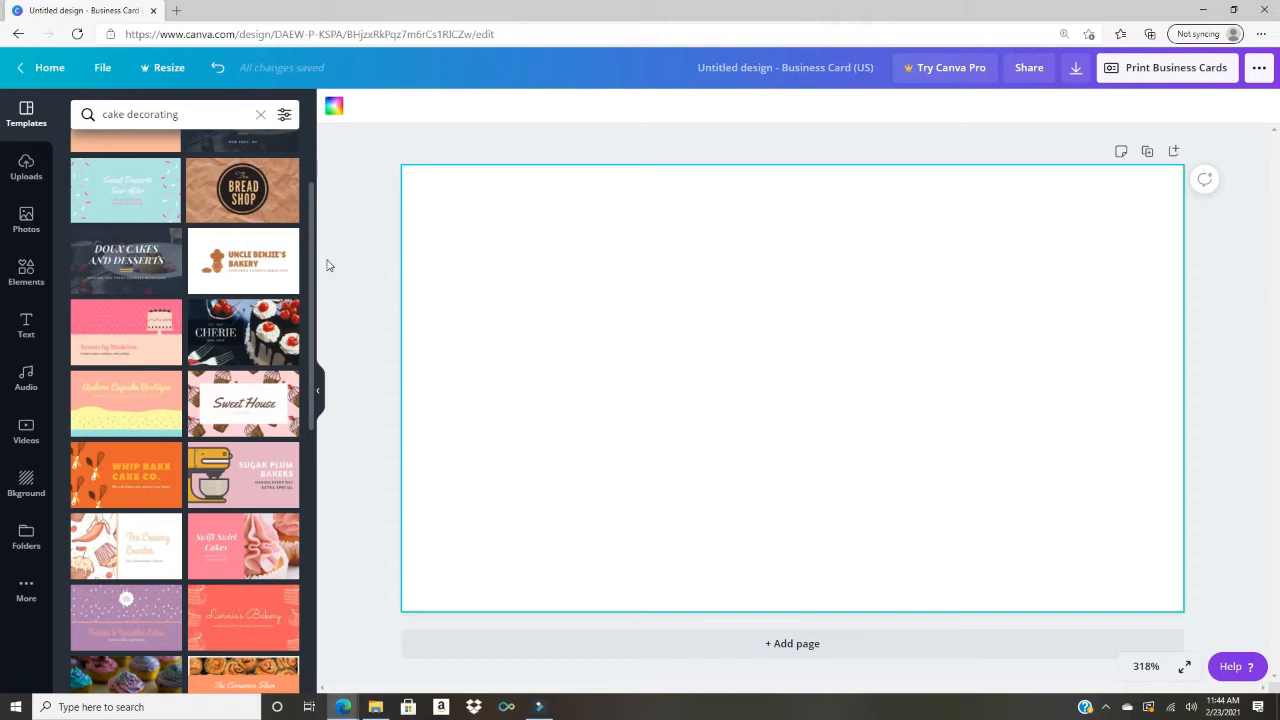
pyautogui.moveTo(330, 265); pyautogui.dragTo(336, 399)
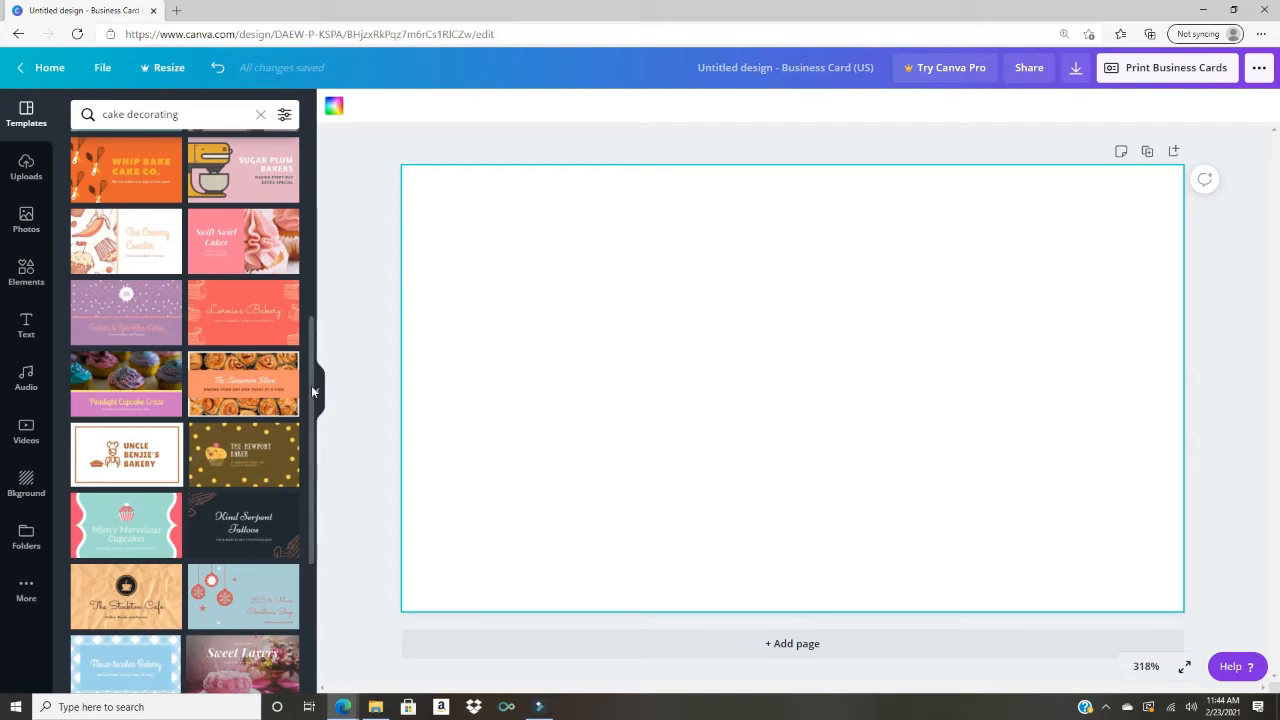
pyautogui.moveTo(313, 384); pyautogui.dragTo(303, 323)
pyautogui.click(262, 450)
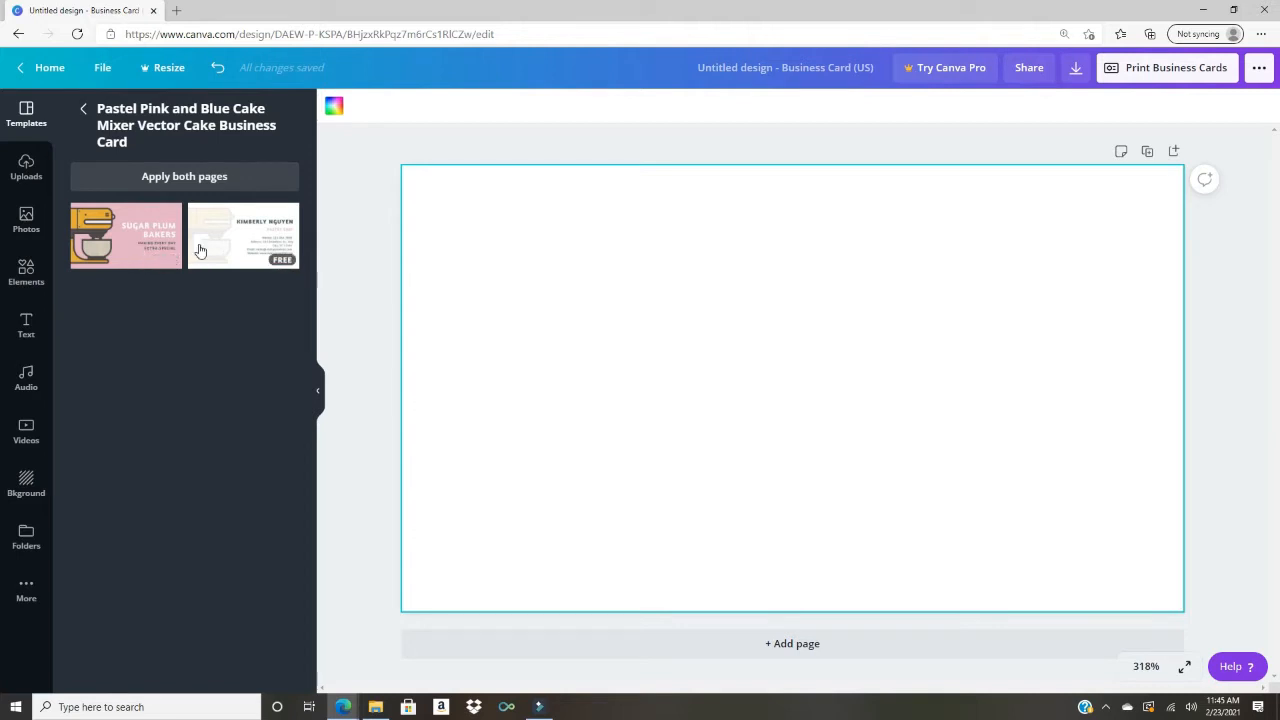
# Step: Apply the Sugar Plum Bakers front page to the card and hide the template list
pyautogui.click(132, 259)
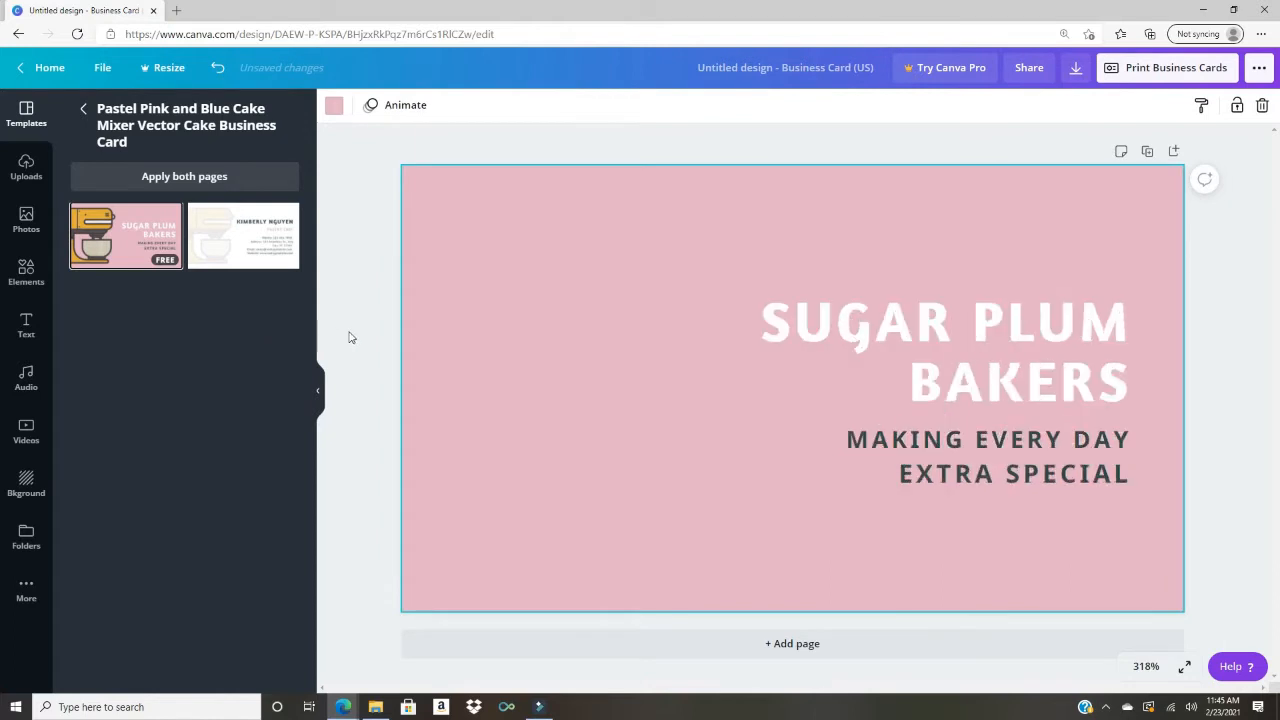
pyautogui.click(319, 395)
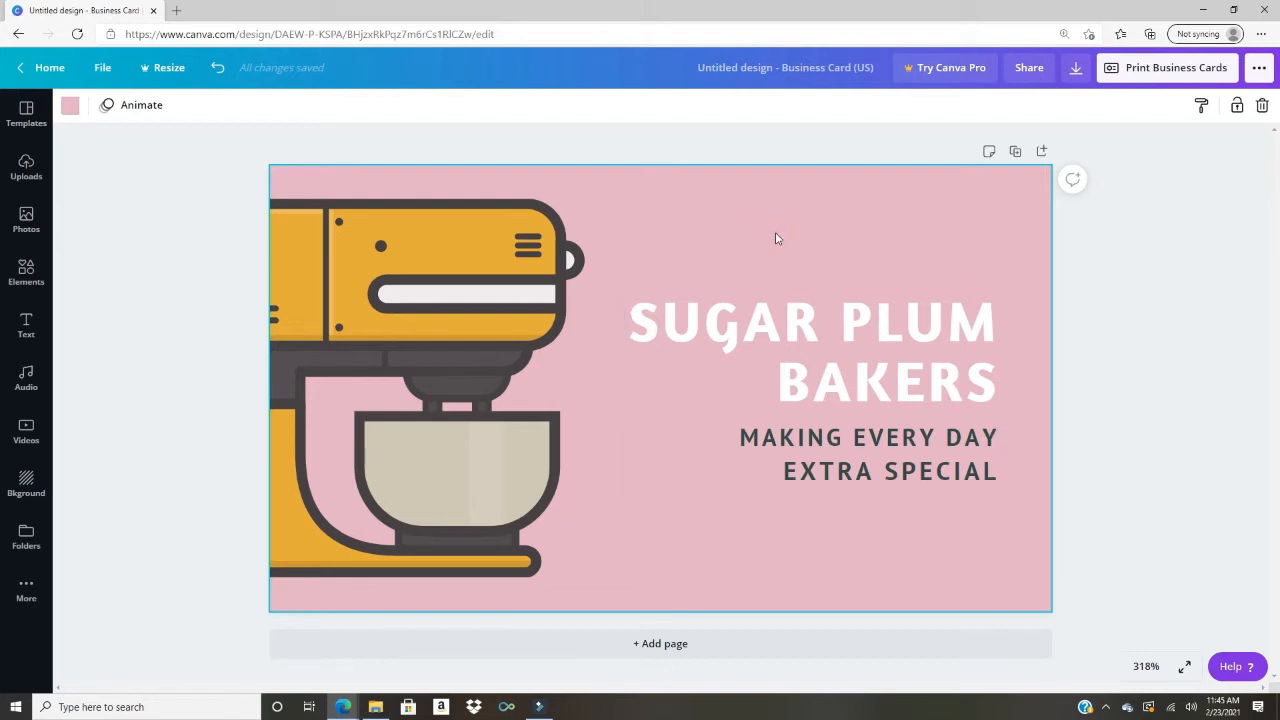
# Step: Try a purple card background, then restore the original soft pink from Document Colors
pyautogui.click(70, 106)
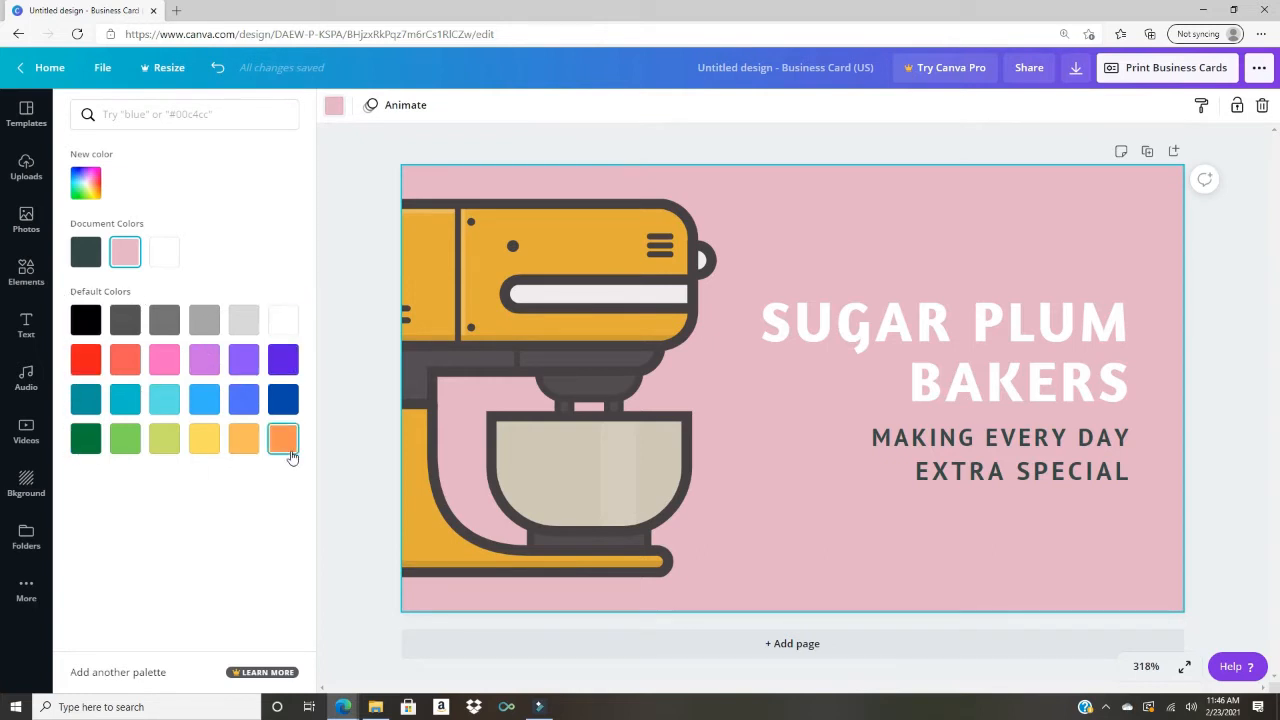
pyautogui.click(283, 360)
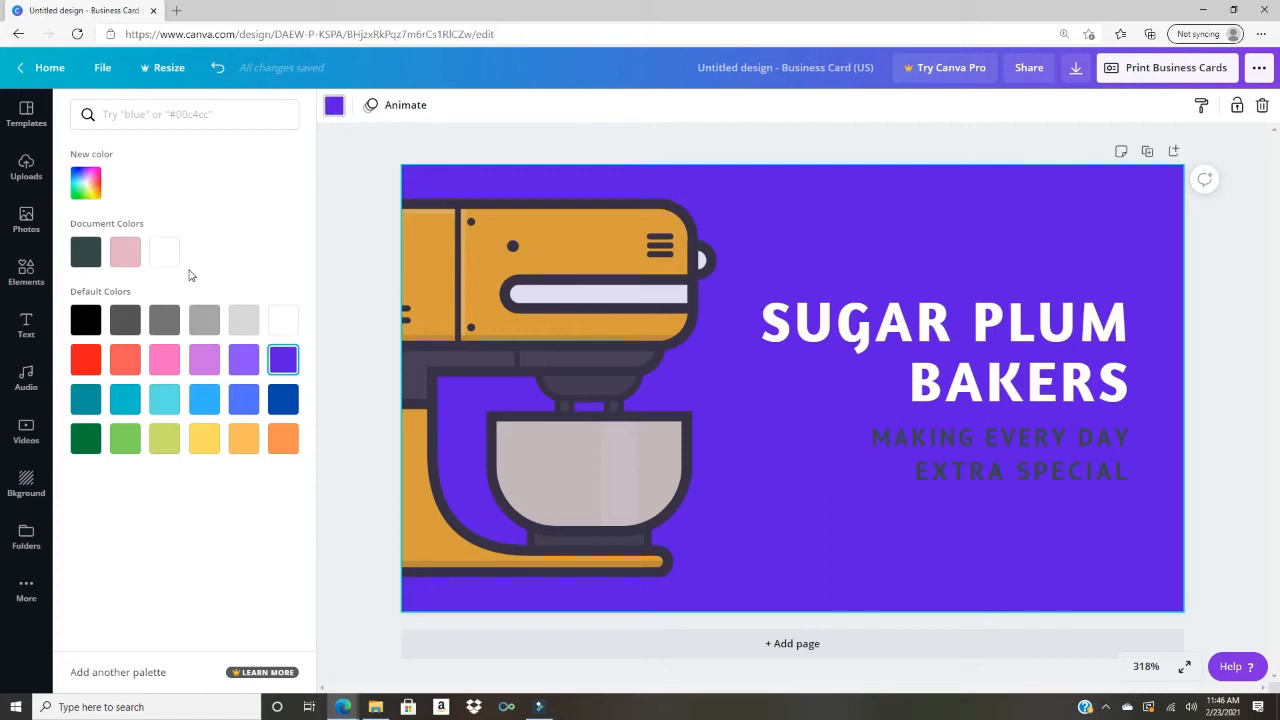
pyautogui.click(125, 256)
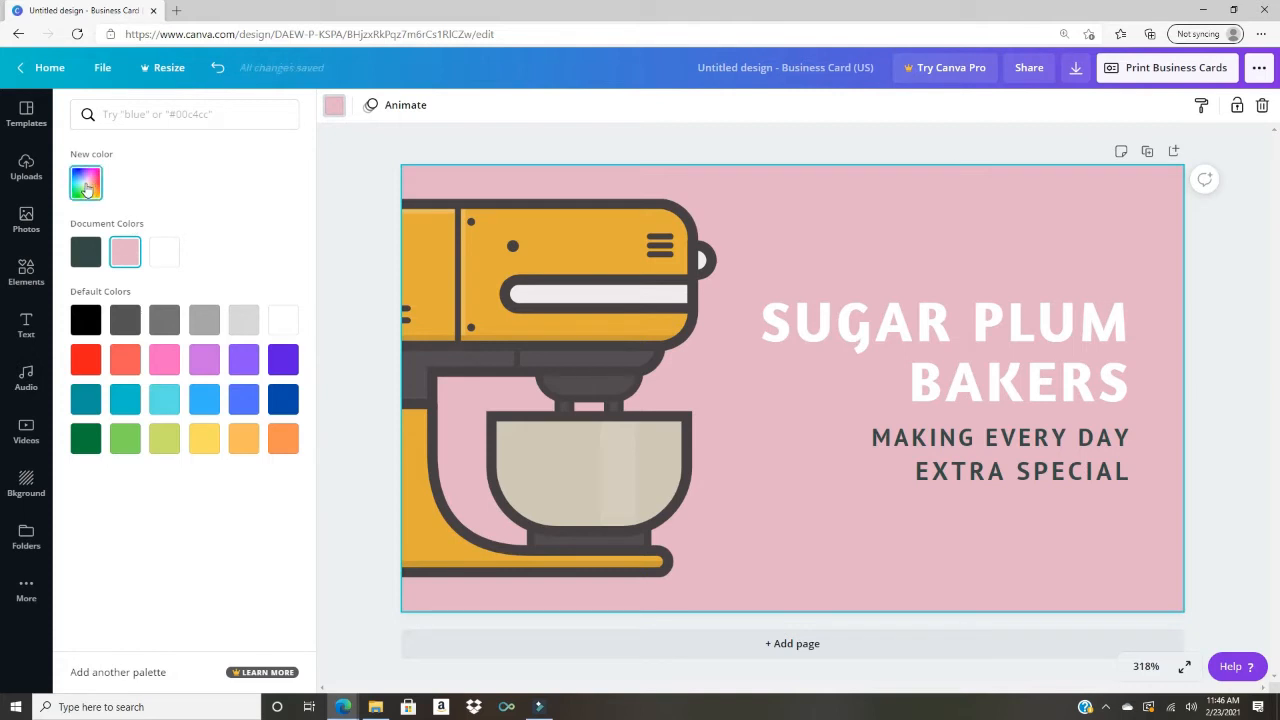
# Step: Pick a custom deep purple background (#63238F) from the colour spectrum and hue slider
pyautogui.click(85, 188)
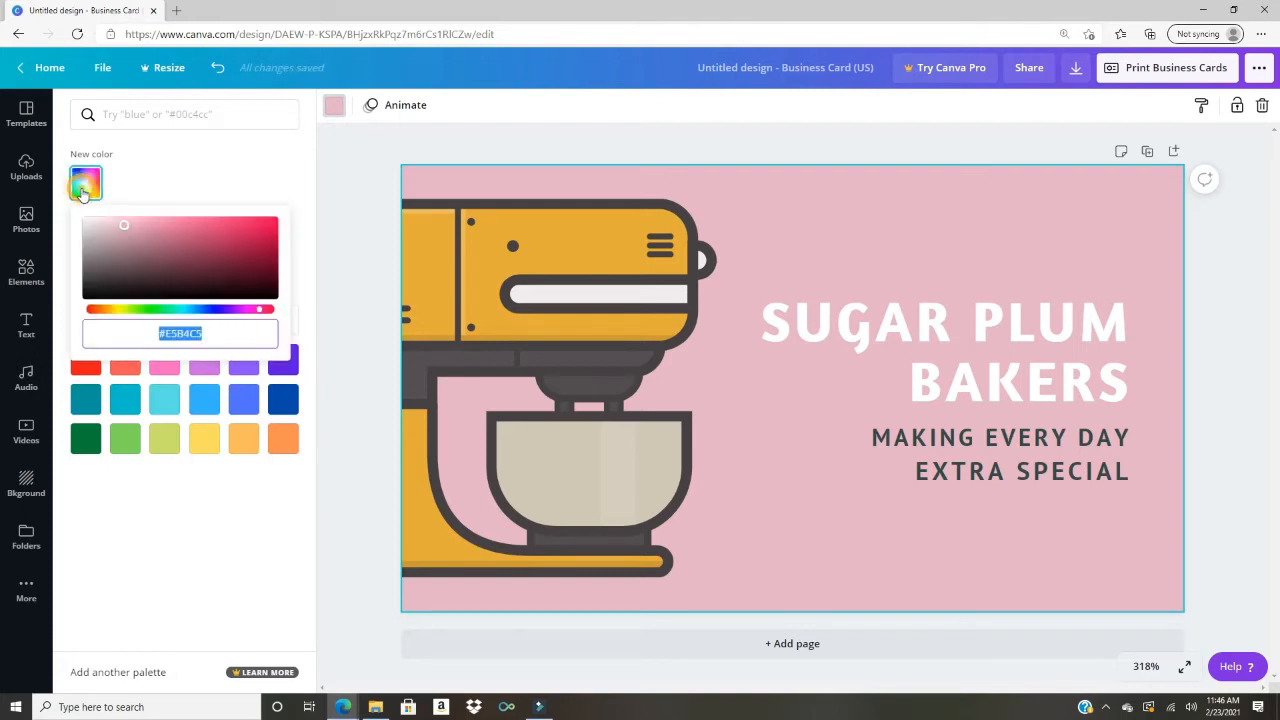
pyautogui.click(124, 226)
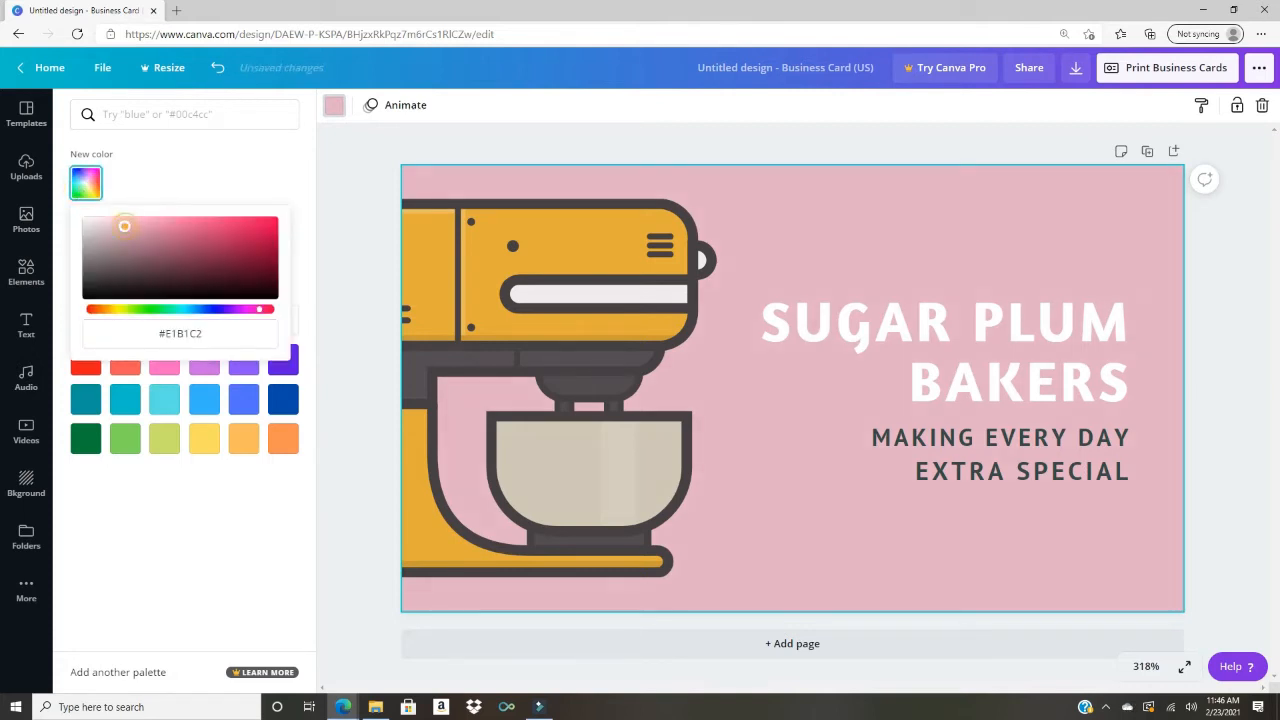
pyautogui.moveTo(124, 226); pyautogui.dragTo(231, 253)
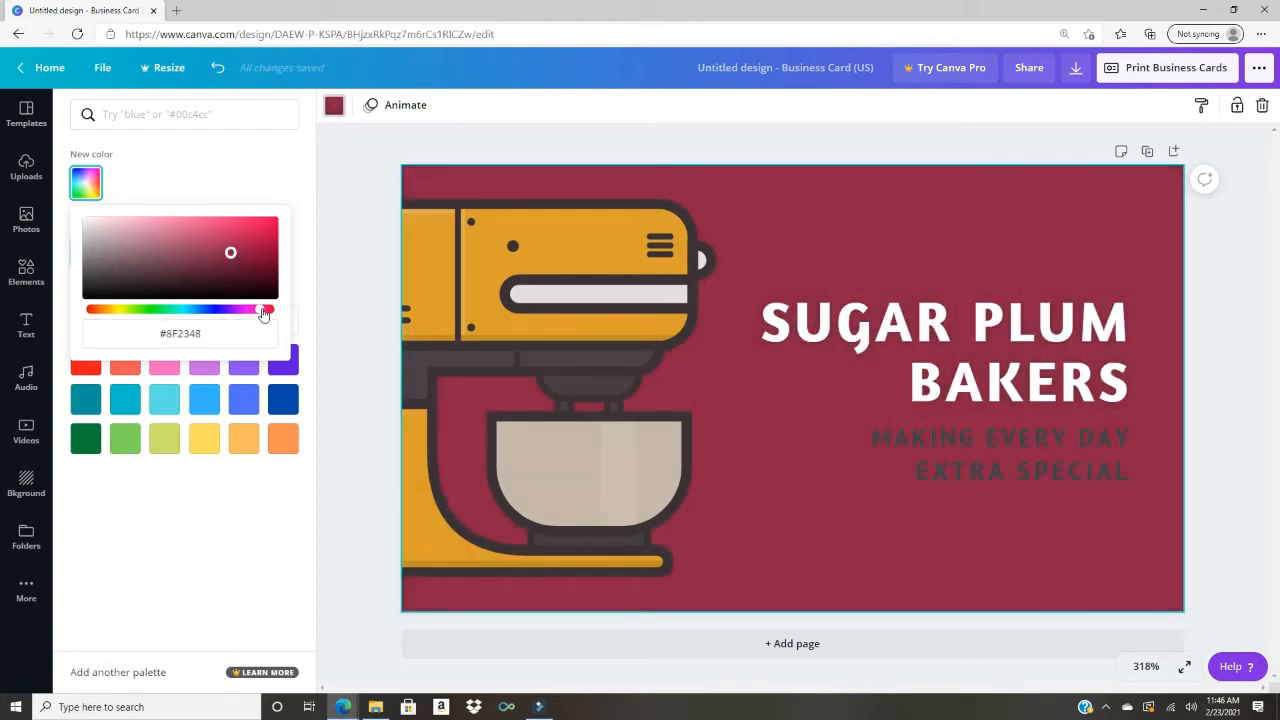
pyautogui.moveTo(263, 312); pyautogui.dragTo(230, 316)
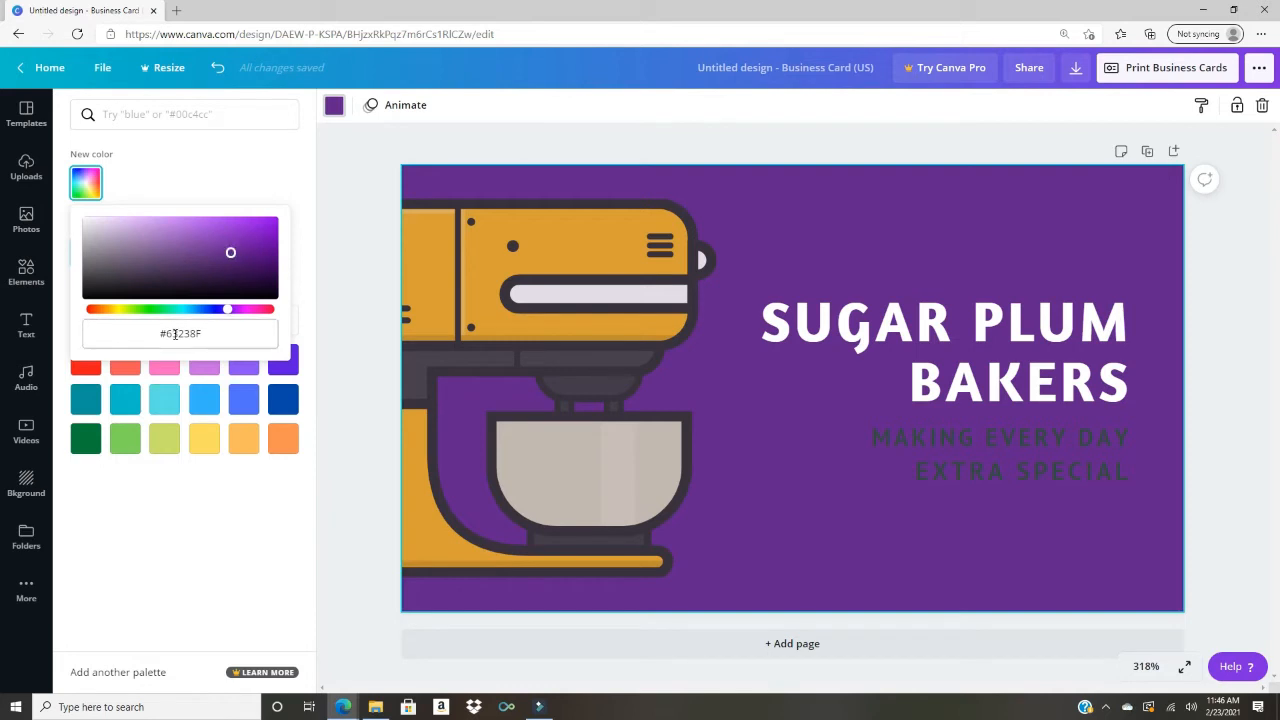
pyautogui.moveTo(161, 335); pyautogui.dragTo(170, 335)
# Step: Replace the background hex code with F15E69 to turn the card coral red
pyautogui.click(170, 335)
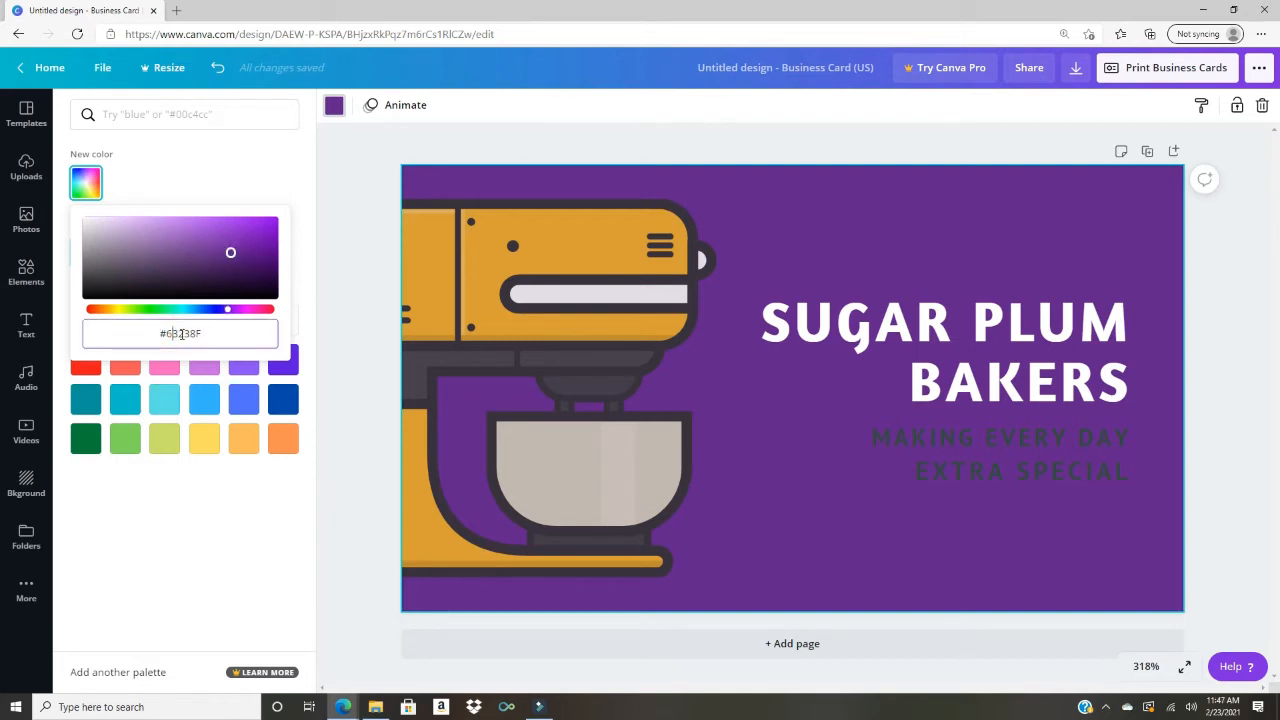
pyautogui.doubleClick(181, 335)
pyautogui.write('F15E6')
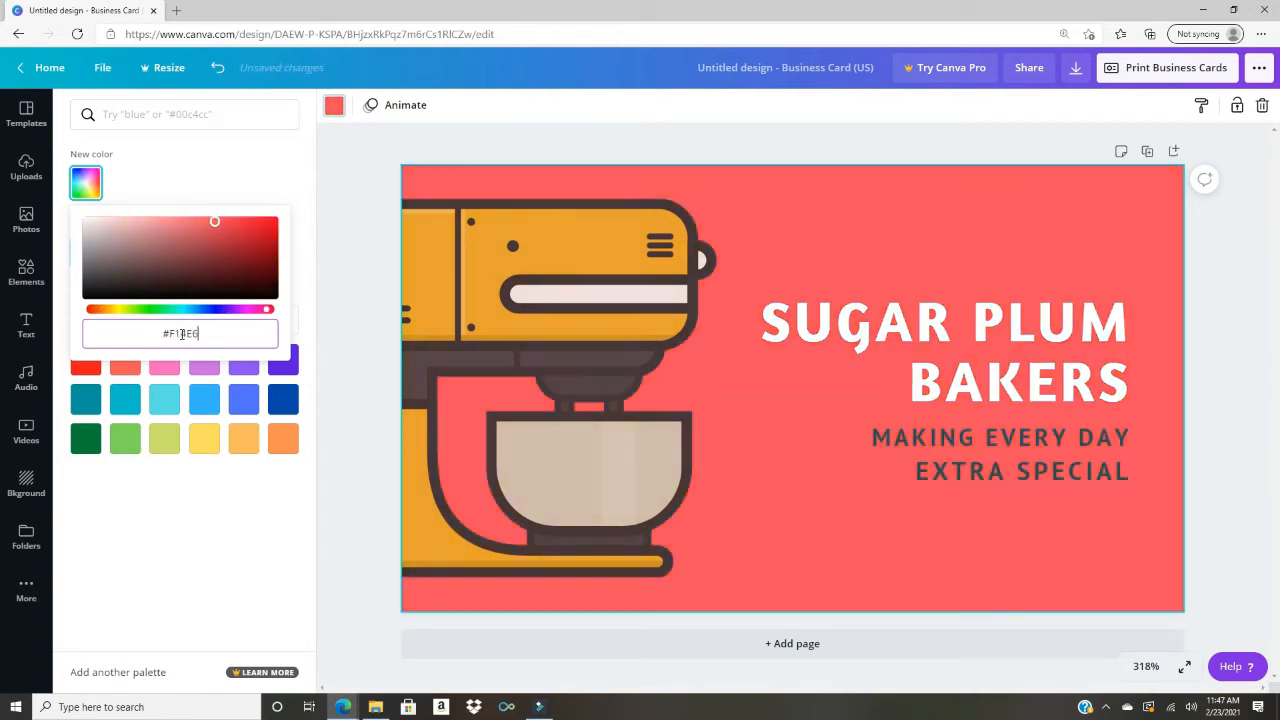
pyautogui.write('9')
# Step: Close the colour picker and search colours for red, browsing palettes like Raspberry Treat
pyautogui.click(223, 183)
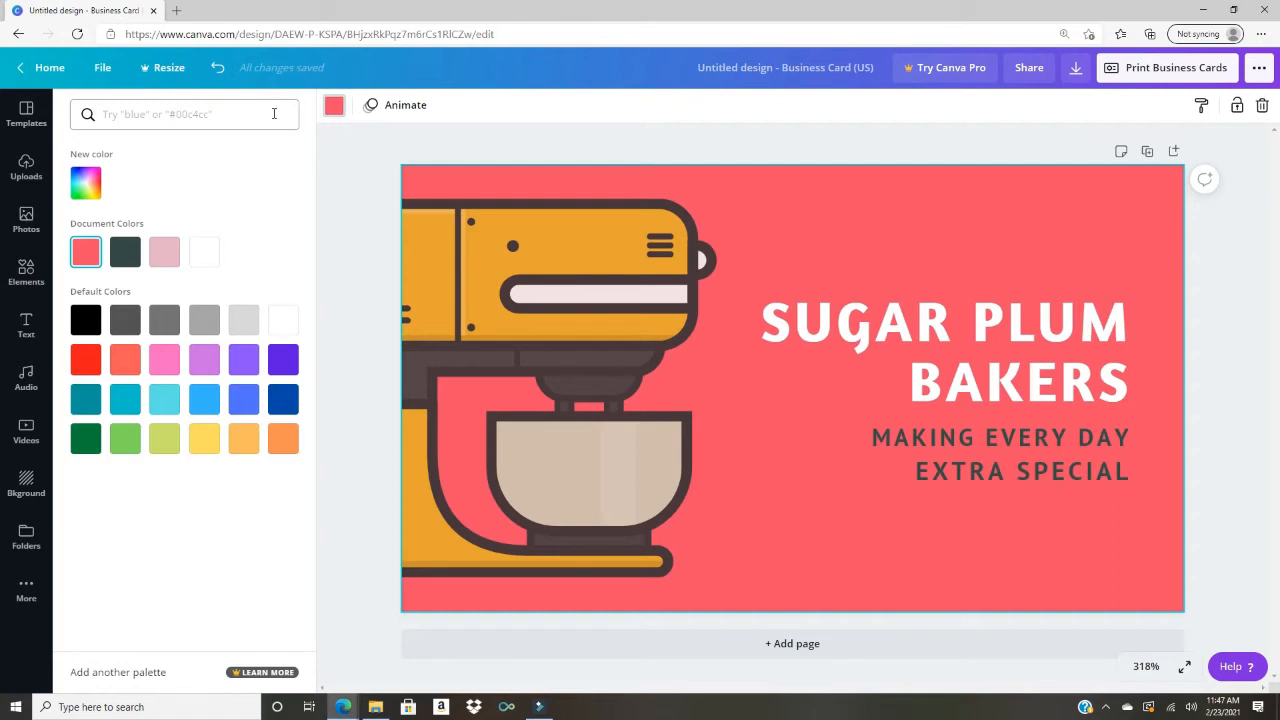
pyautogui.click(147, 117)
pyautogui.write('red')
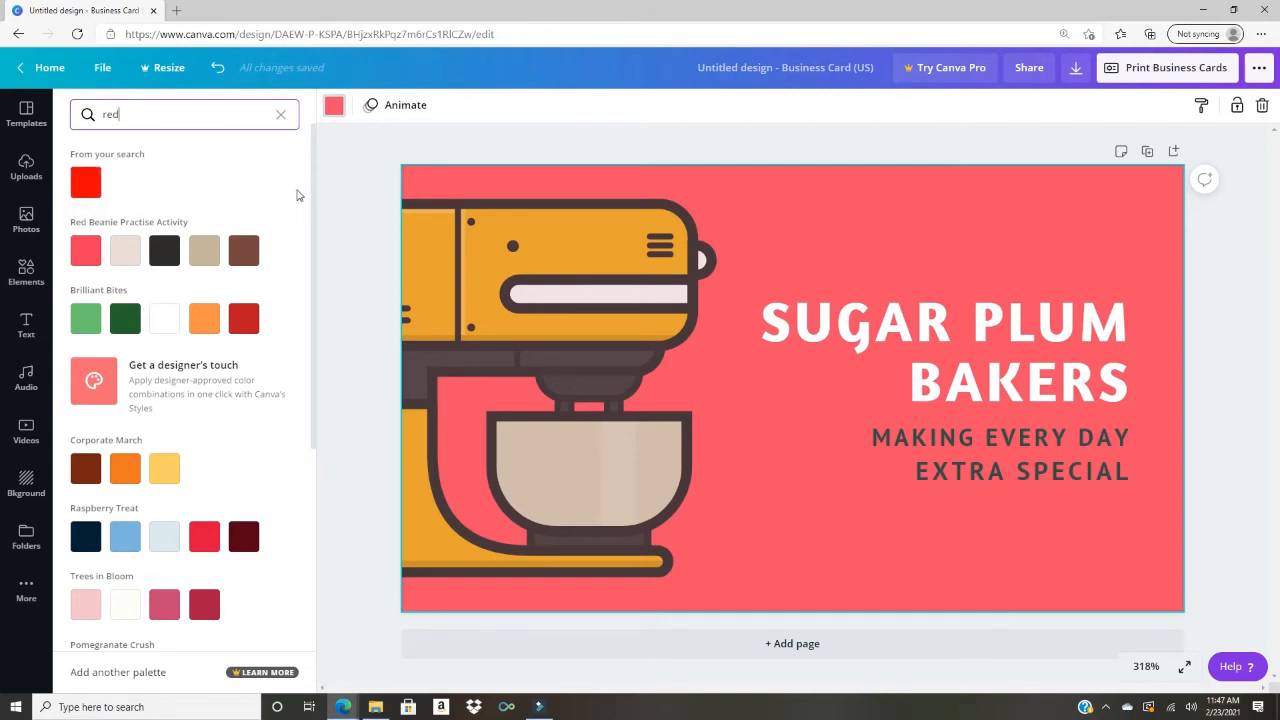
pyautogui.moveTo(311, 194); pyautogui.dragTo(313, 244)
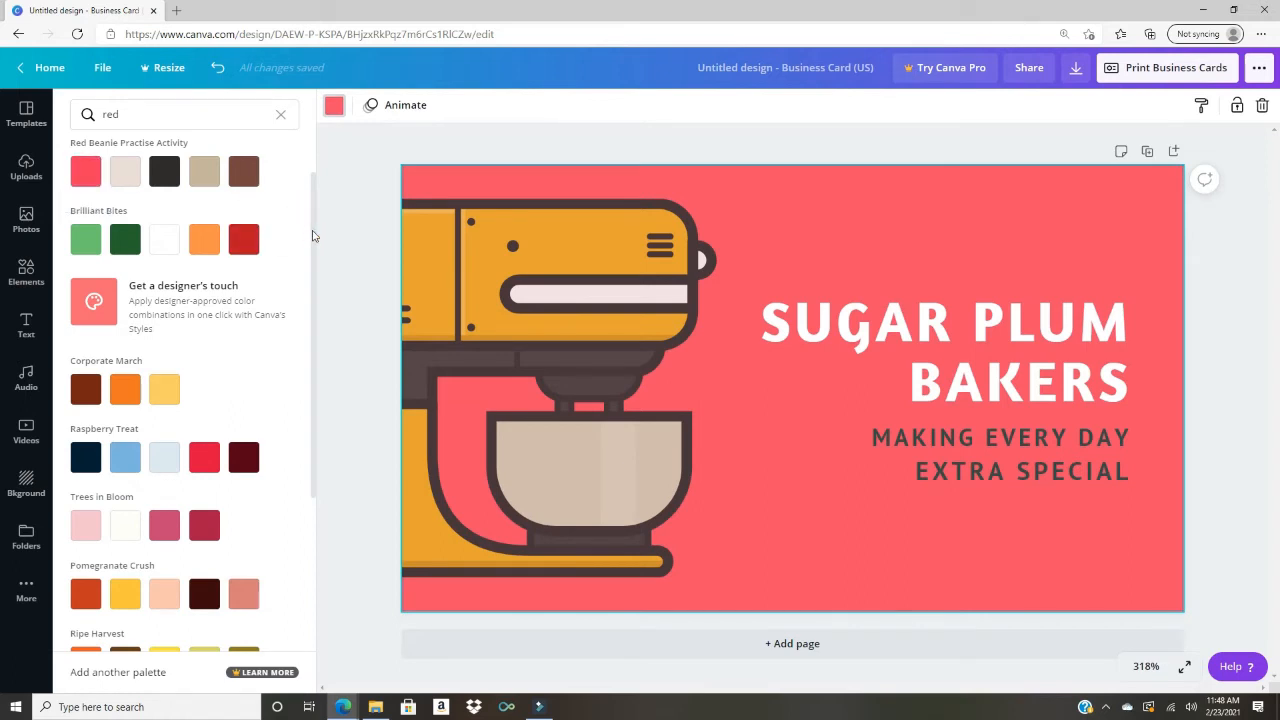
pyautogui.moveTo(313, 222); pyautogui.dragTo(301, 314)
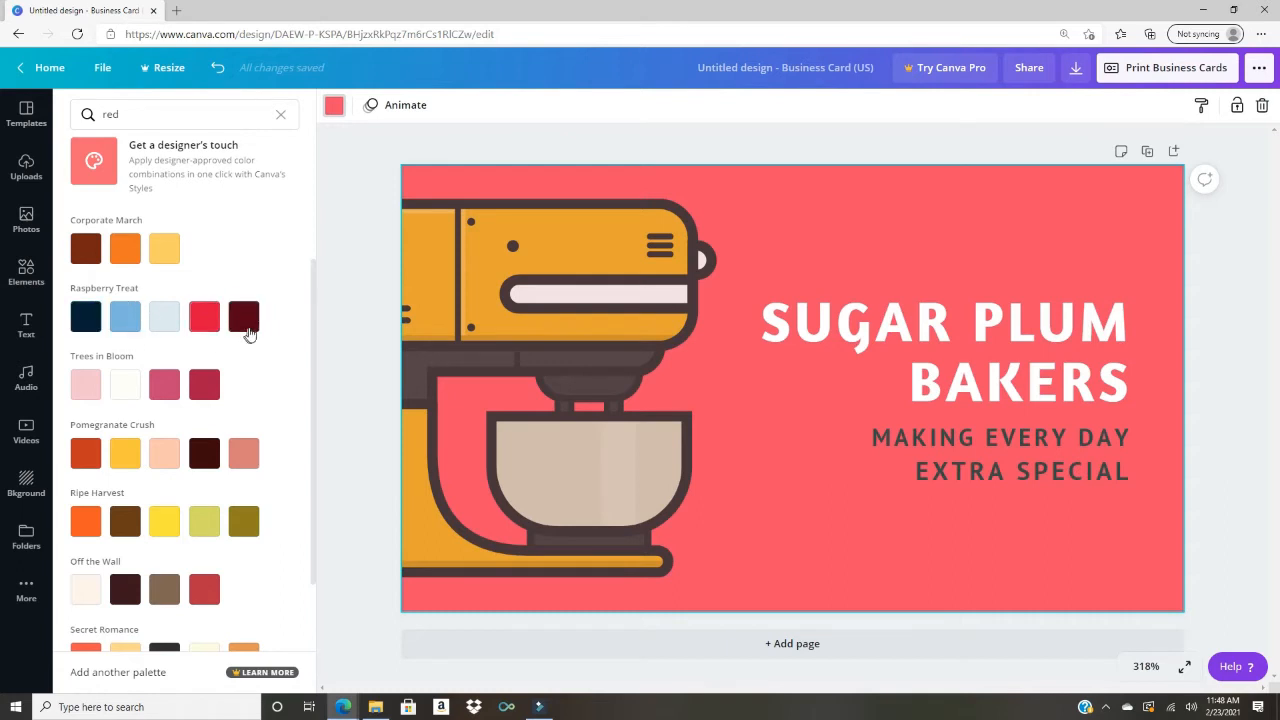
# Step: Search the colour hex b4758d and apply the dusty pink result to the card background
pyautogui.doubleClick(110, 114)
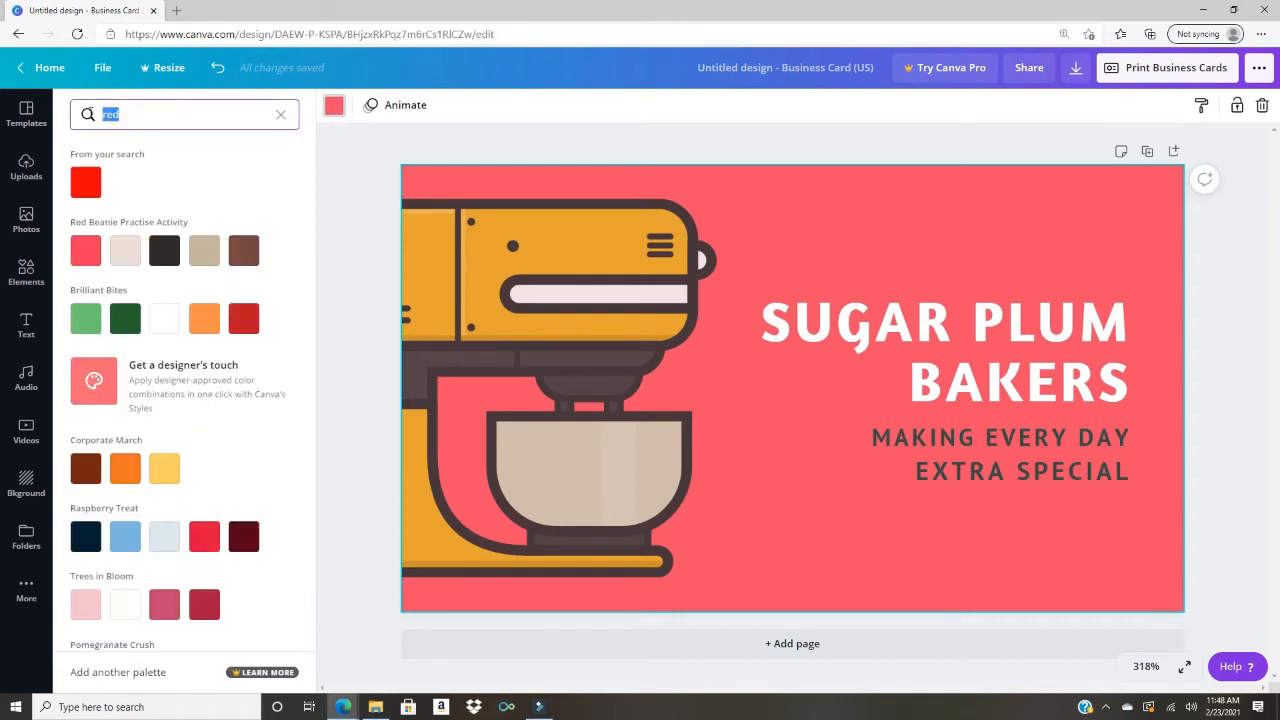
pyautogui.write('b')
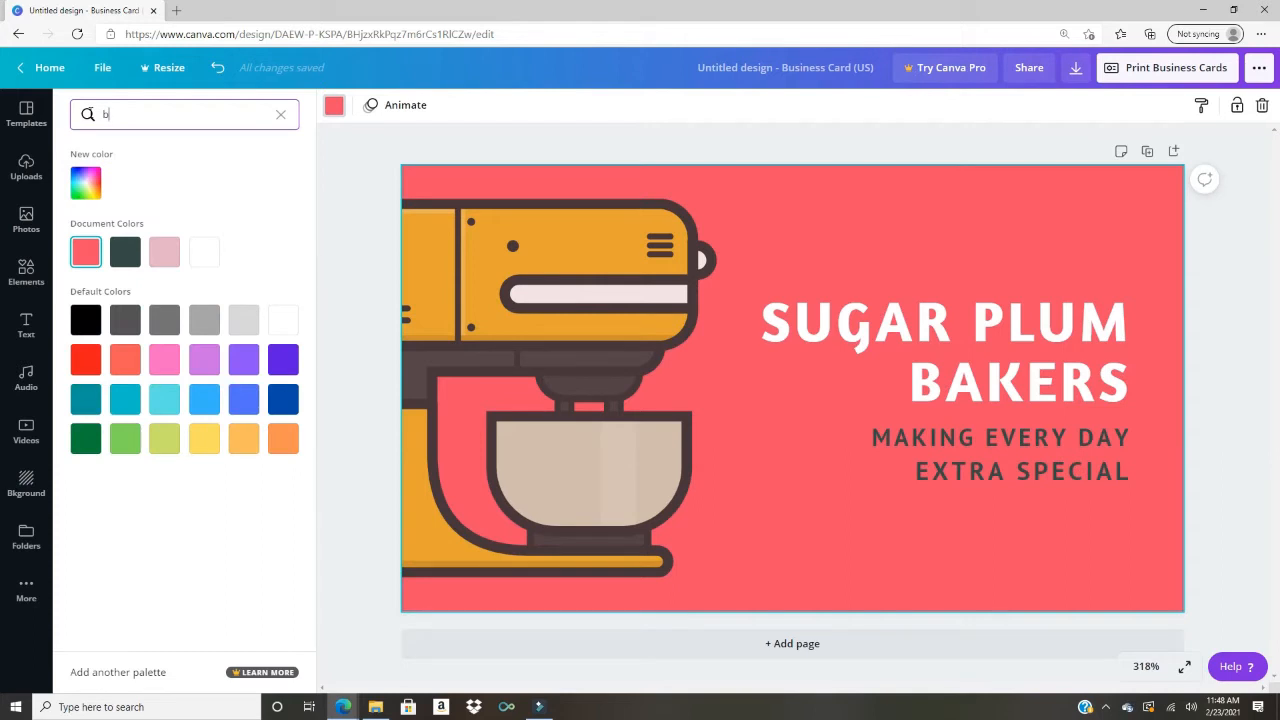
pyautogui.write('475')
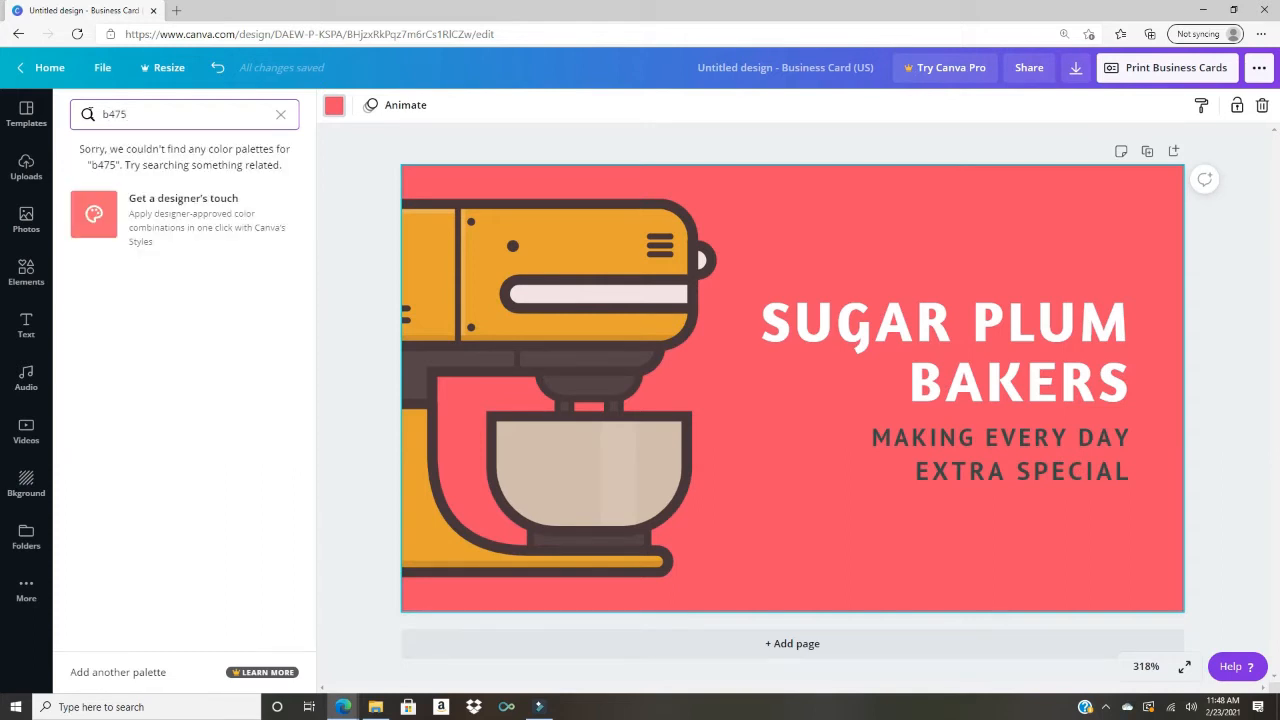
pyautogui.write('8')
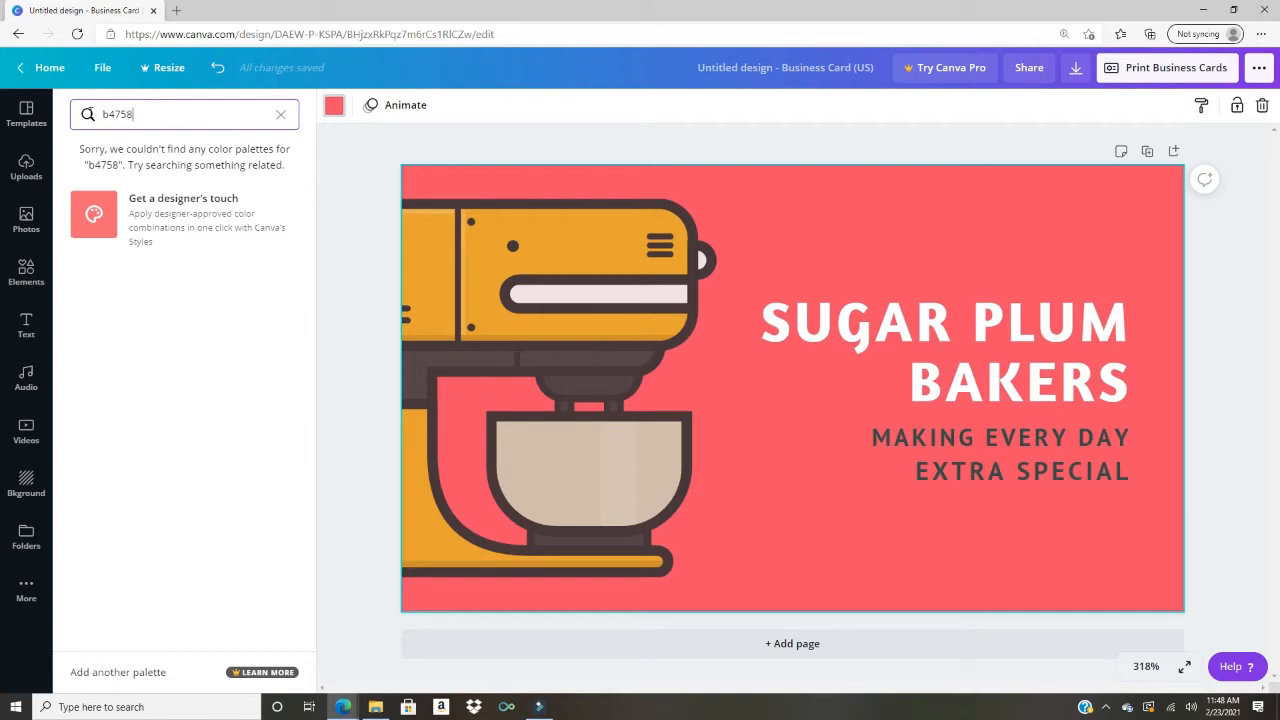
pyautogui.write('d')
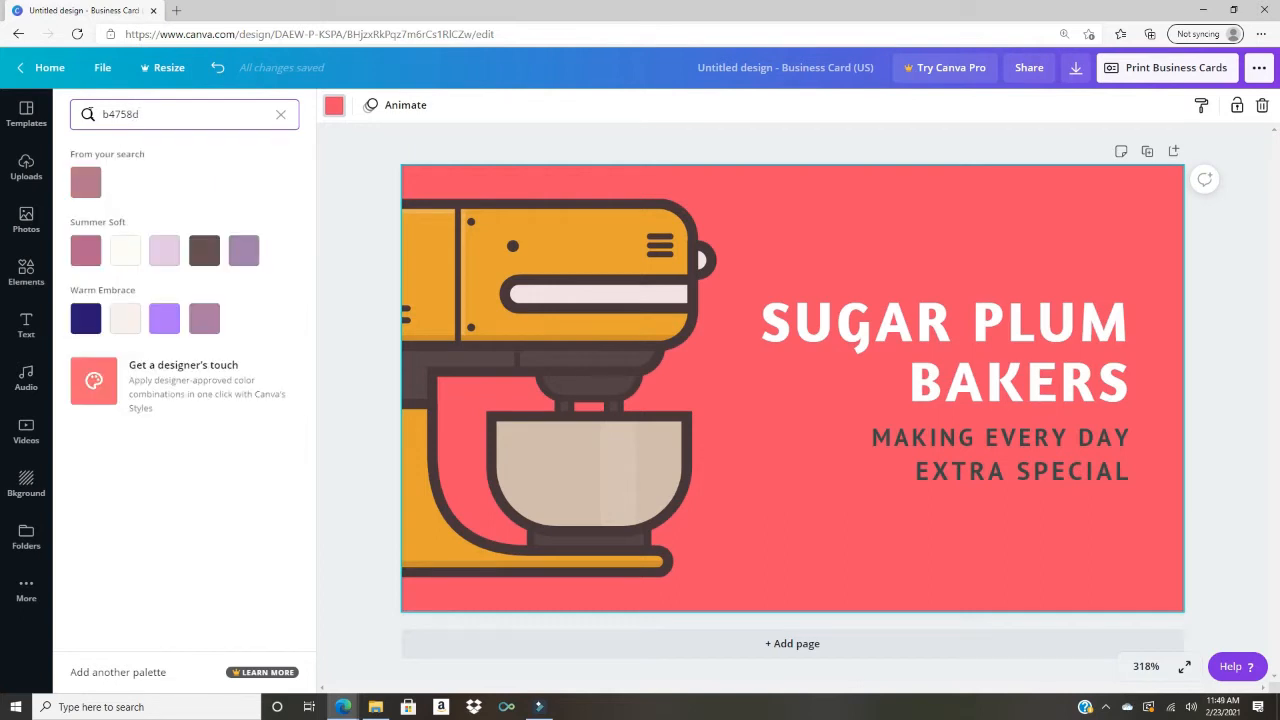
pyautogui.click(85, 182)
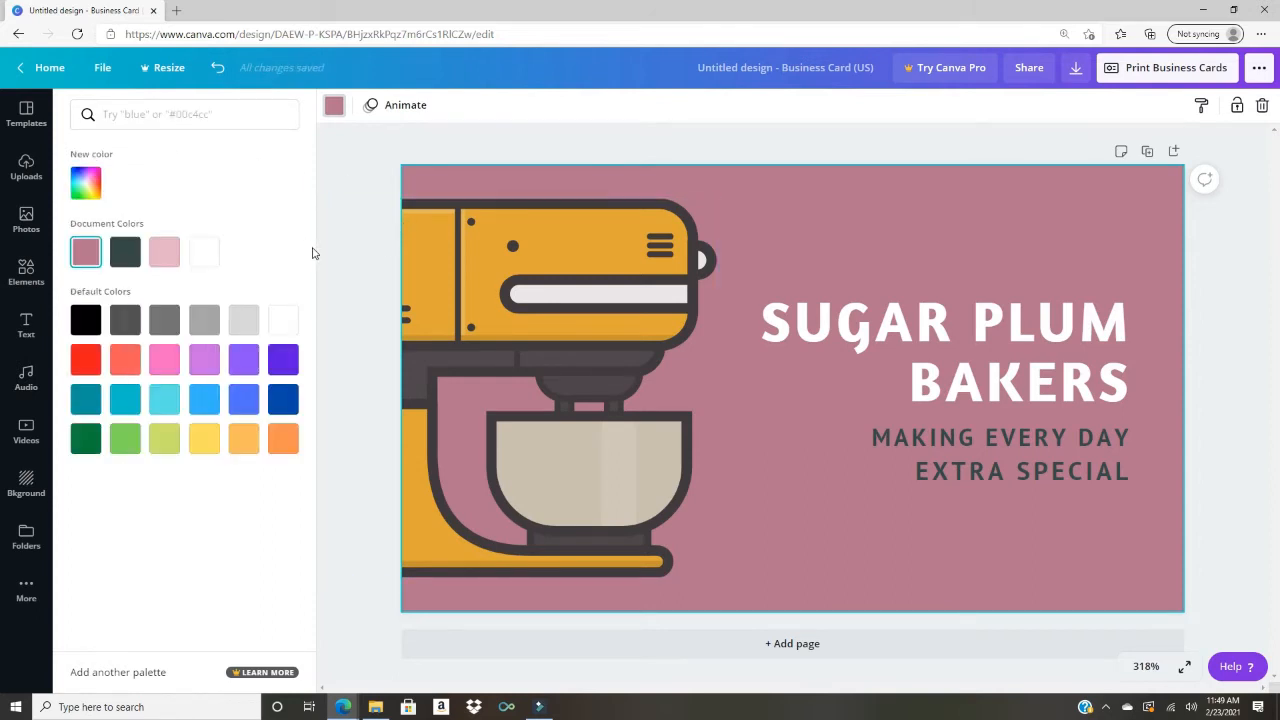
# Step: Shrink the mixer illustration to about 1.2 × 1.2 and move it inside the card's lower left
pyautogui.click(655, 270)
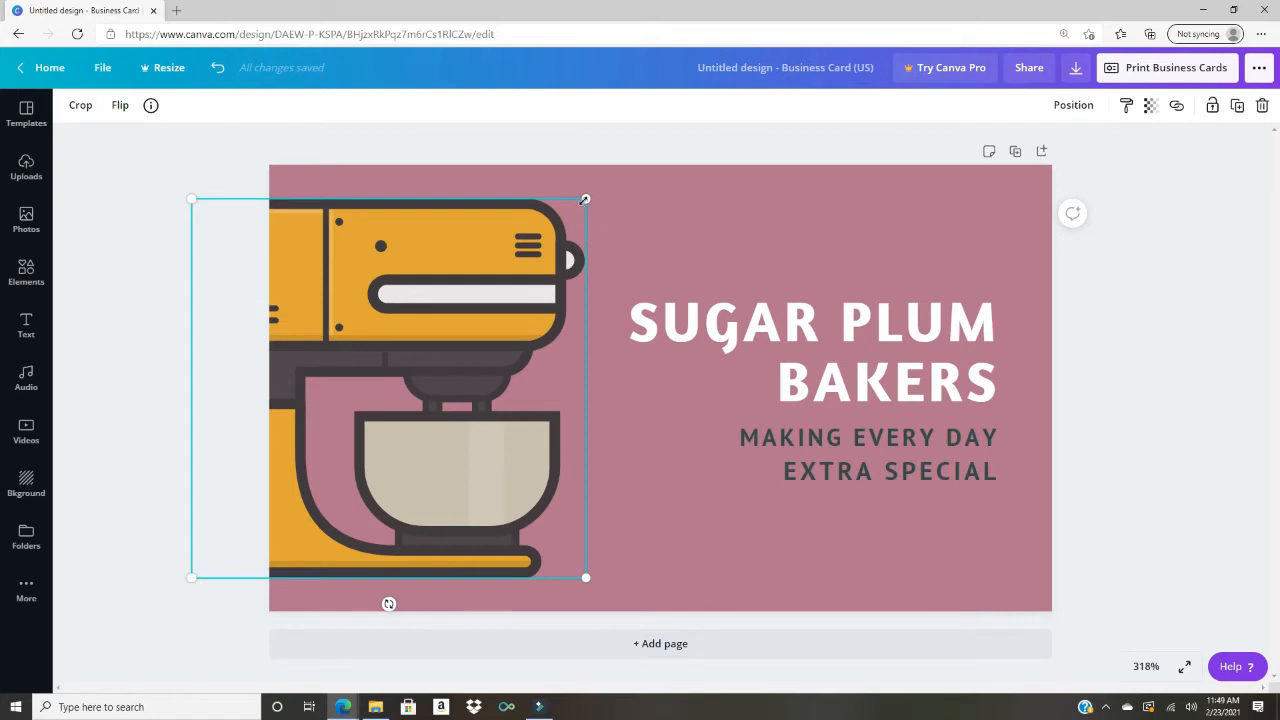
pyautogui.moveTo(586, 199); pyautogui.dragTo(559, 247)
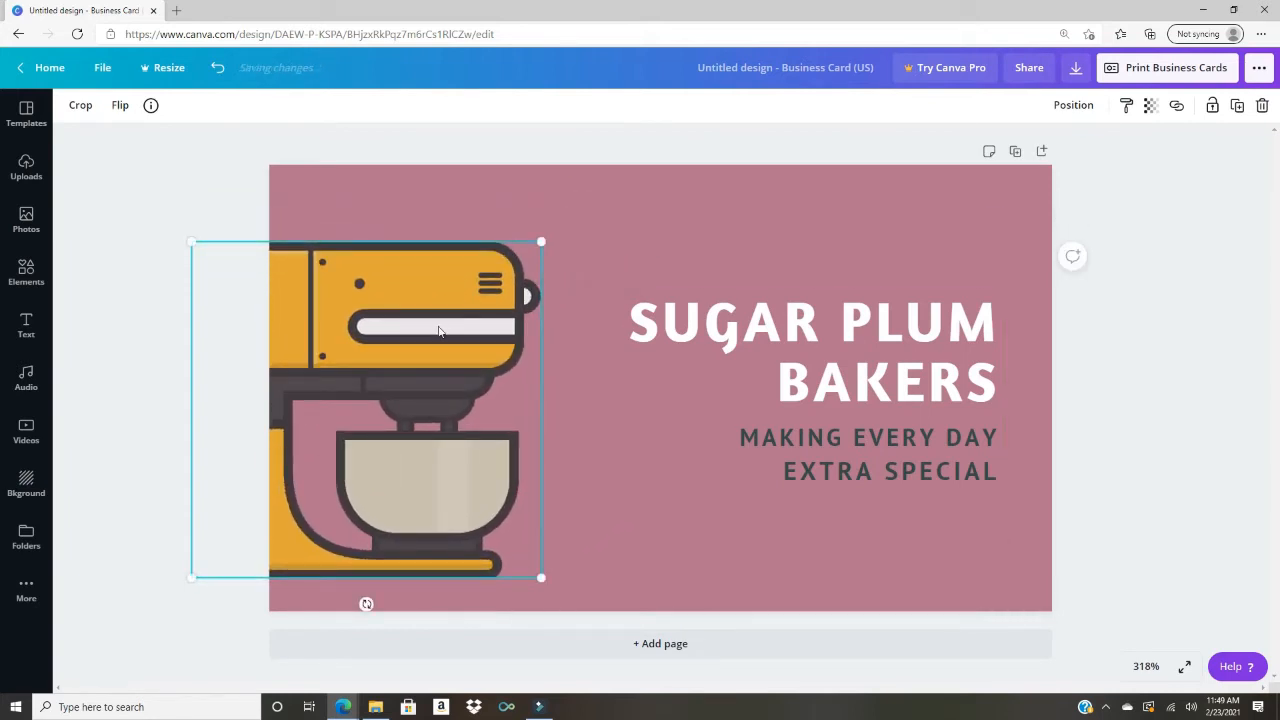
pyautogui.moveTo(437, 329); pyautogui.dragTo(534, 306)
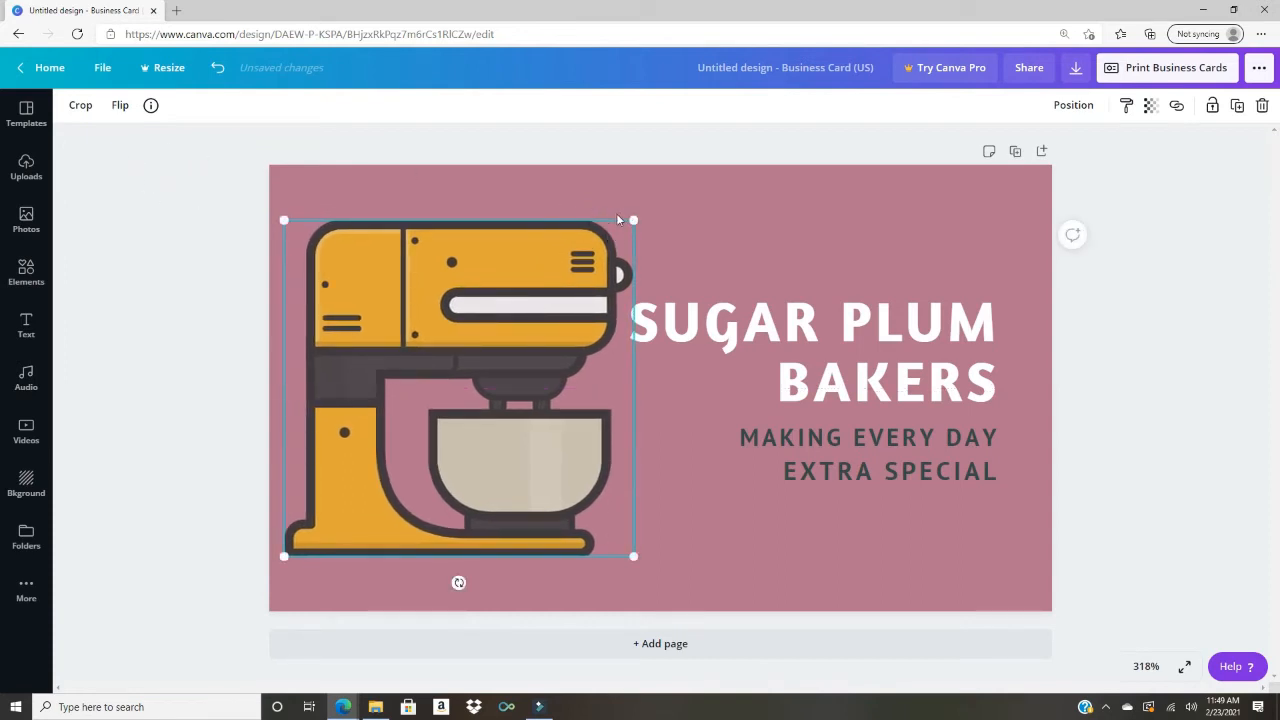
pyautogui.moveTo(634, 220); pyautogui.dragTo(540, 272)
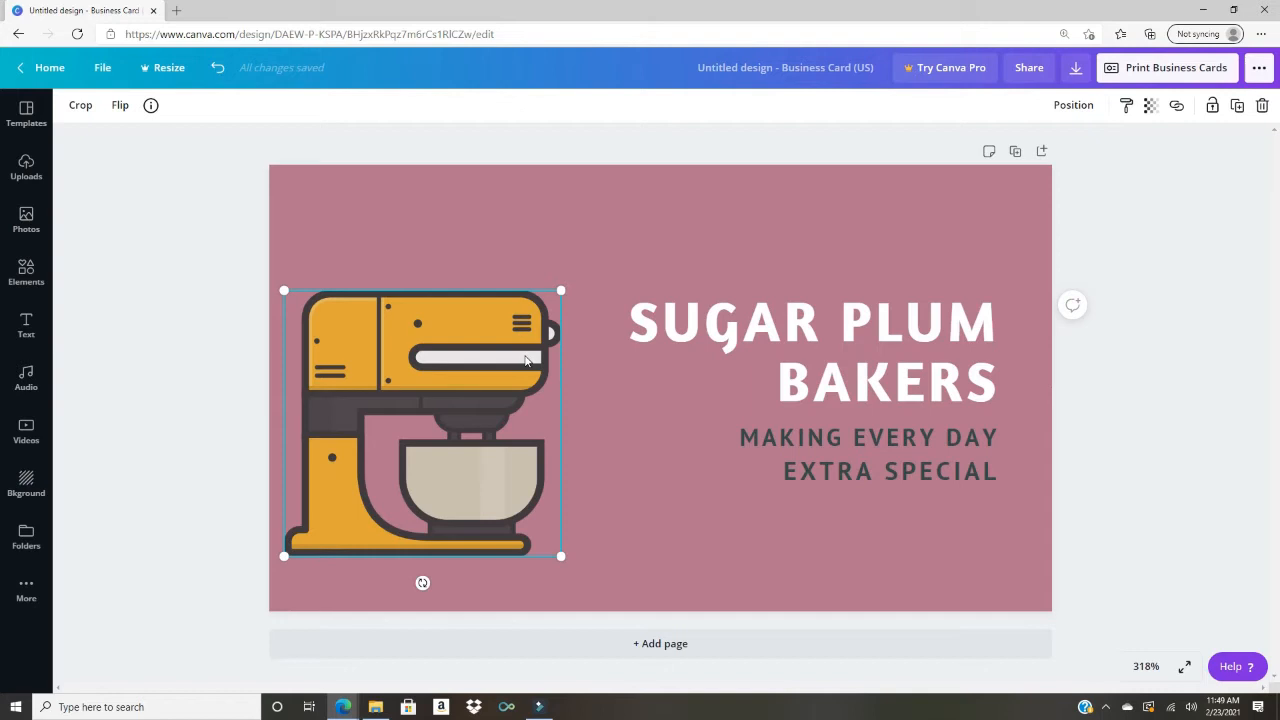
pyautogui.click(27, 272)
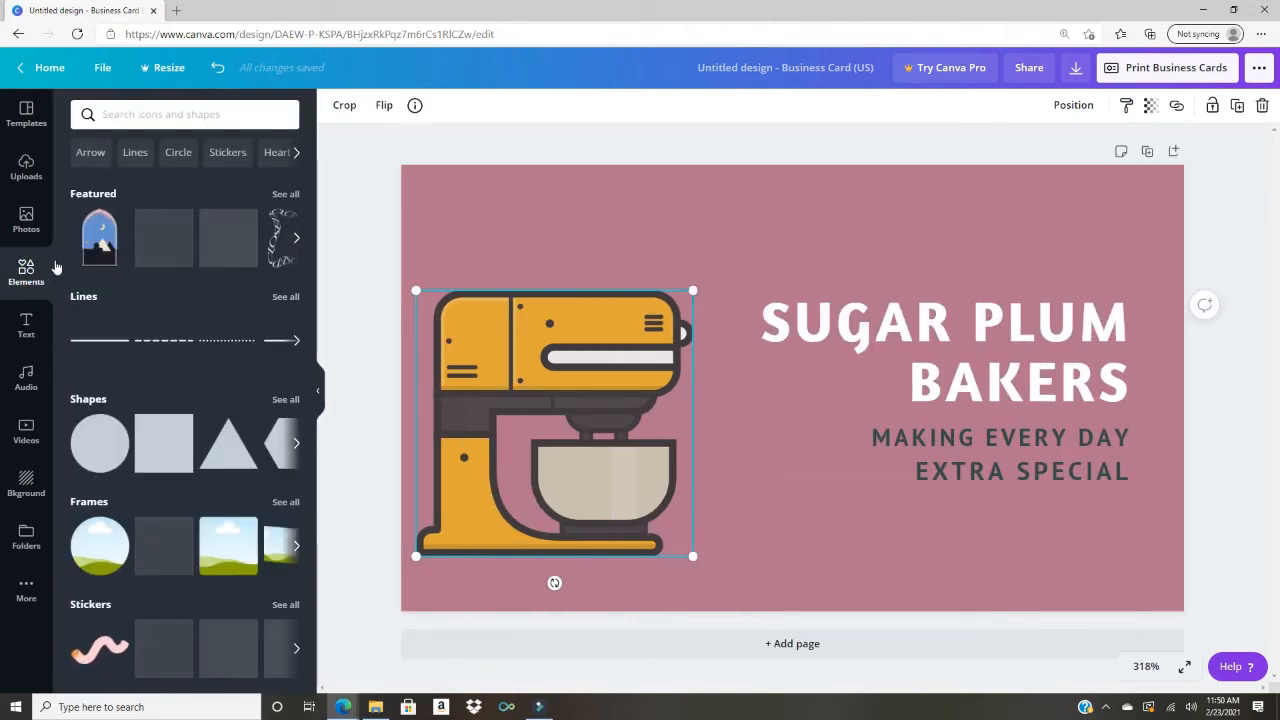
pyautogui.click(182, 115)
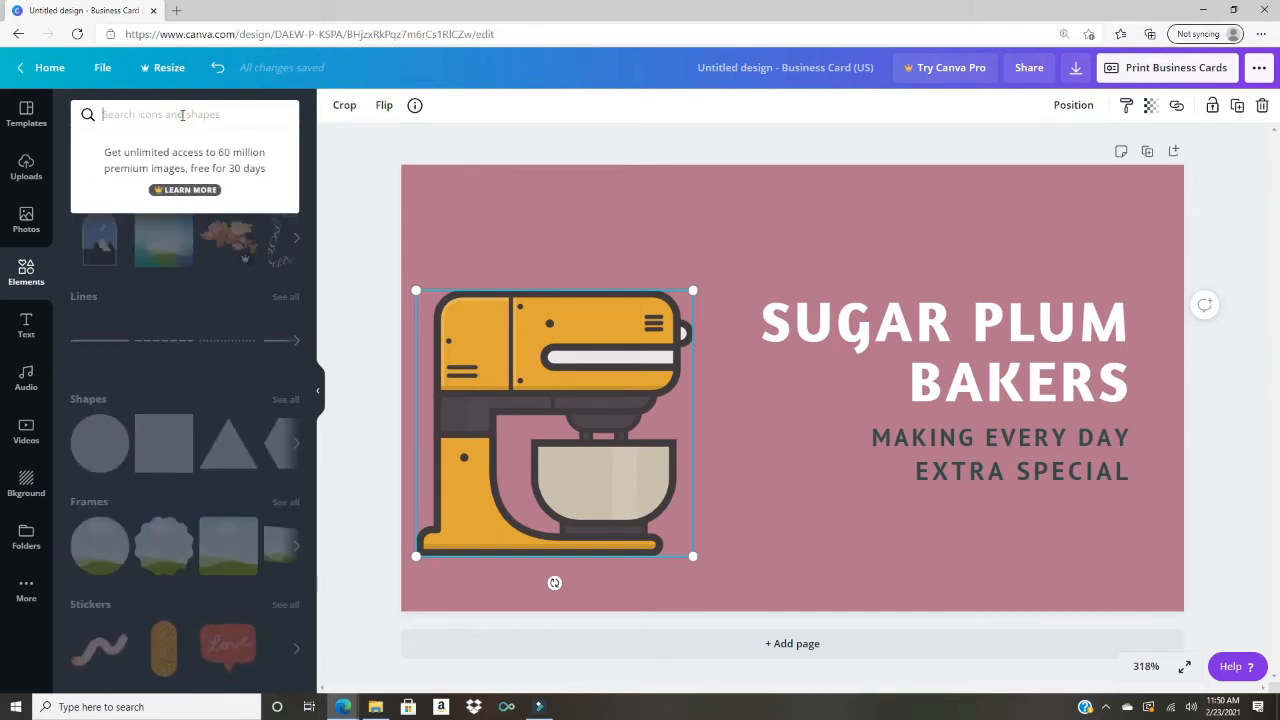
pyautogui.write('cake')
pyautogui.press('Return')
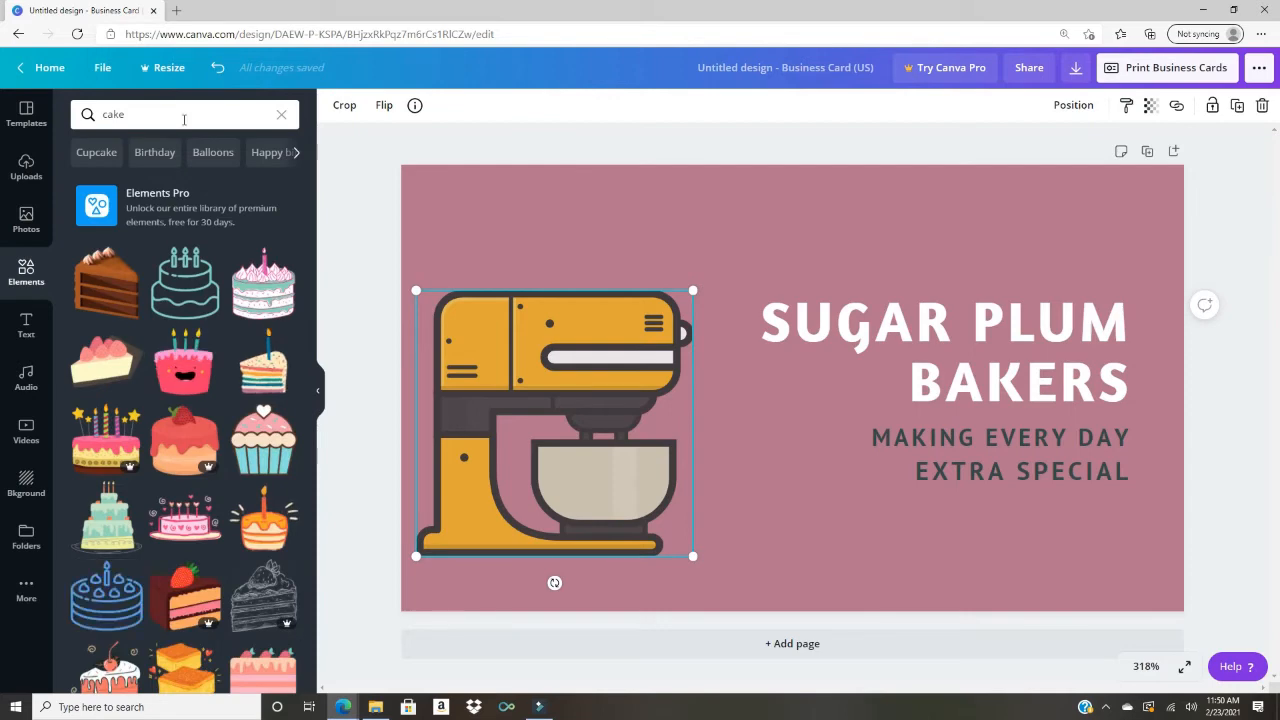
pyautogui.scroll(-1, 312, 343)
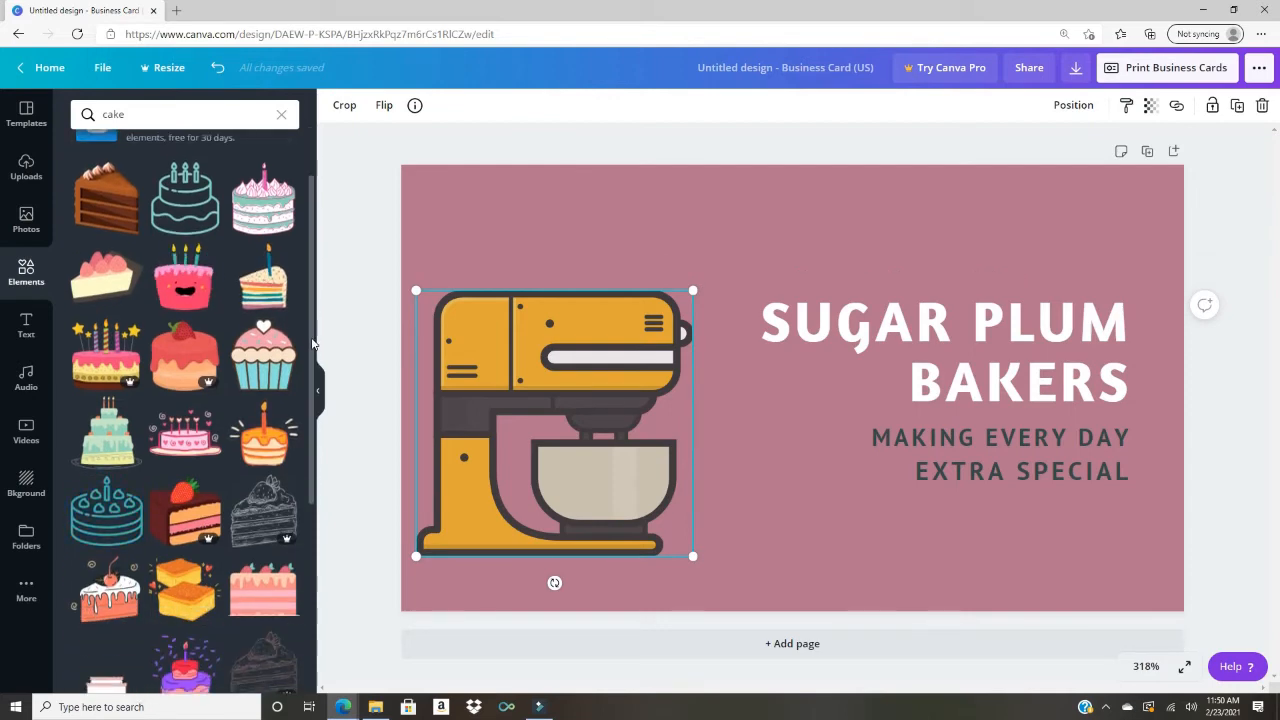
pyautogui.scroll(-1, 312, 343)
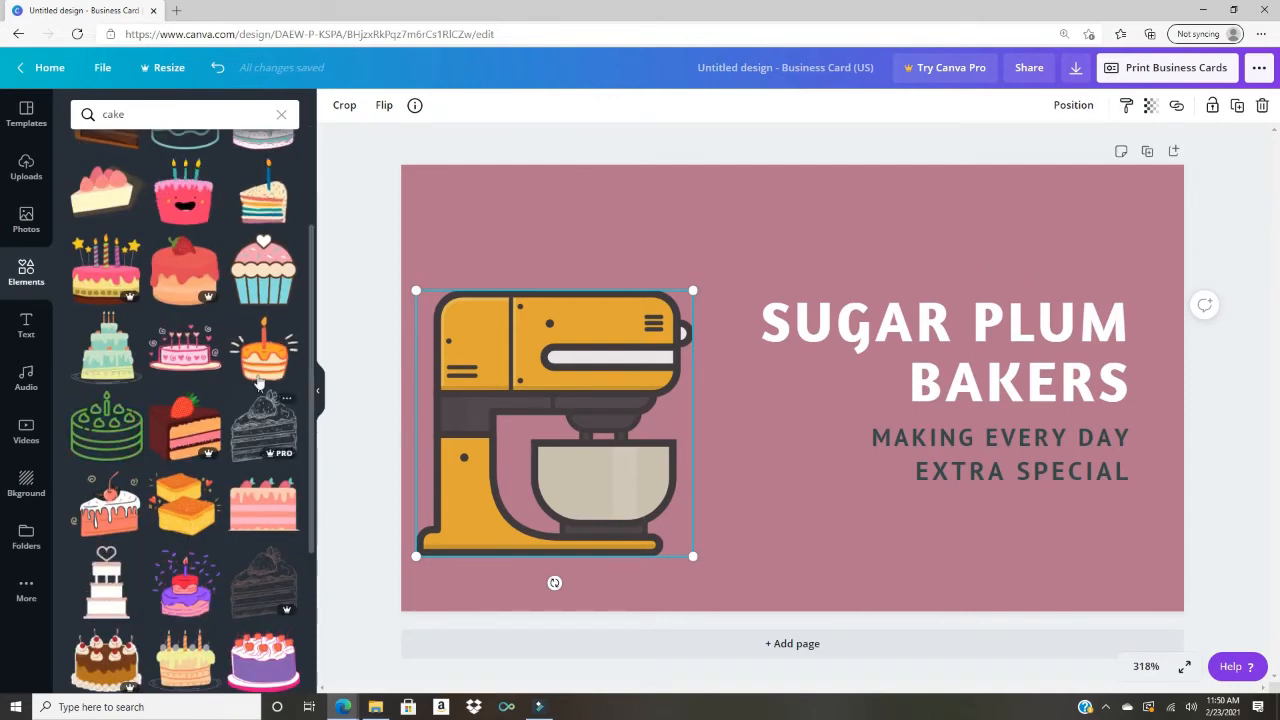
pyautogui.scroll(-1, 266, 365)
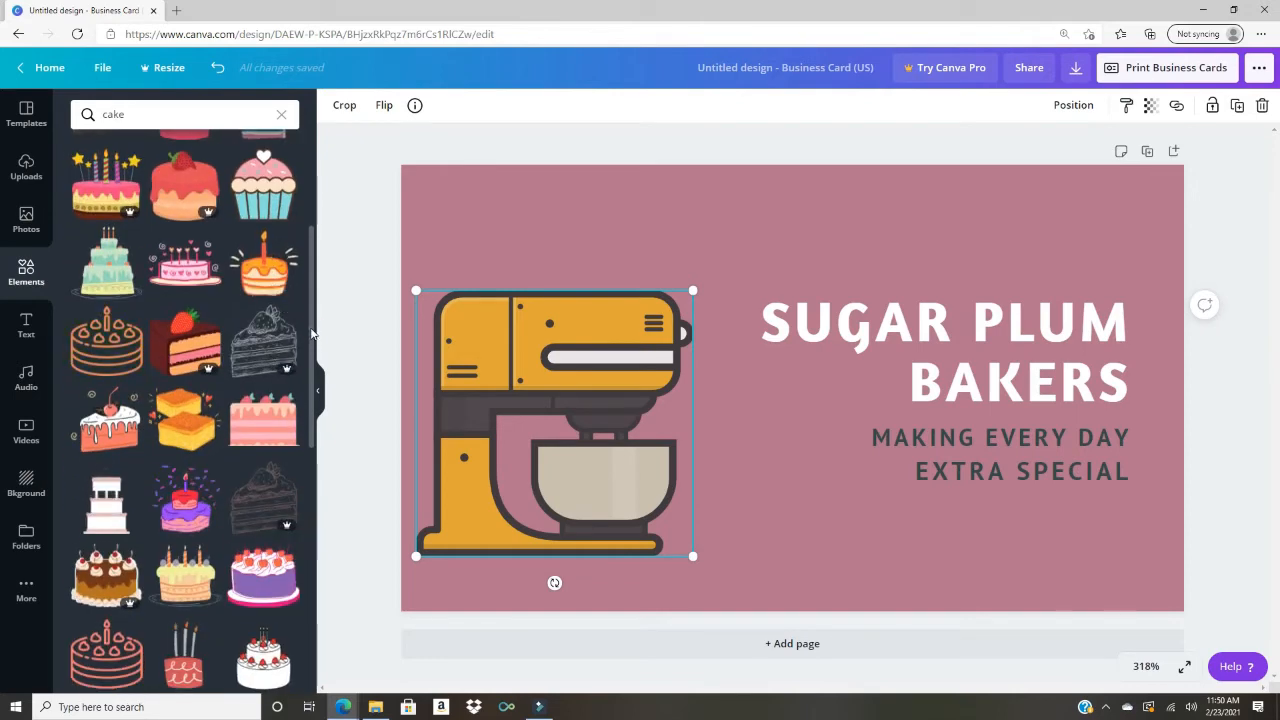
pyautogui.scroll(-1, 312, 340)
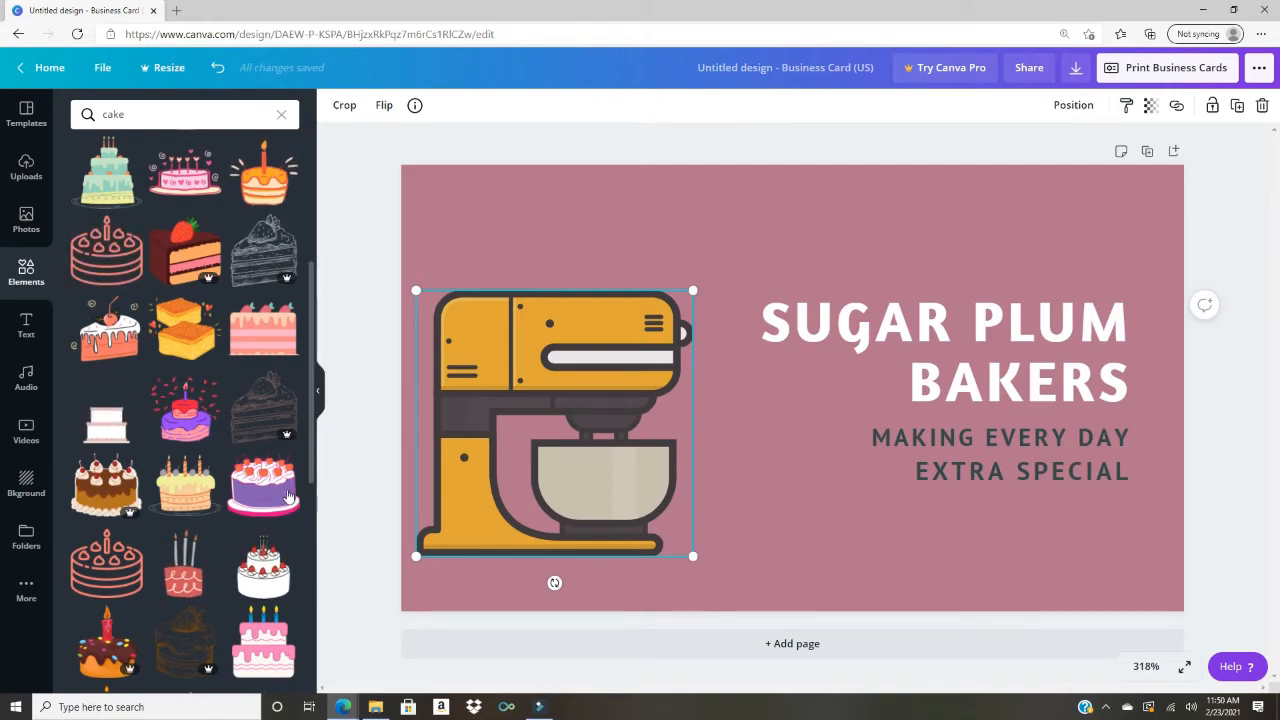
pyautogui.scroll(-3, 285, 480)
pyautogui.scroll(-2, 285, 497)
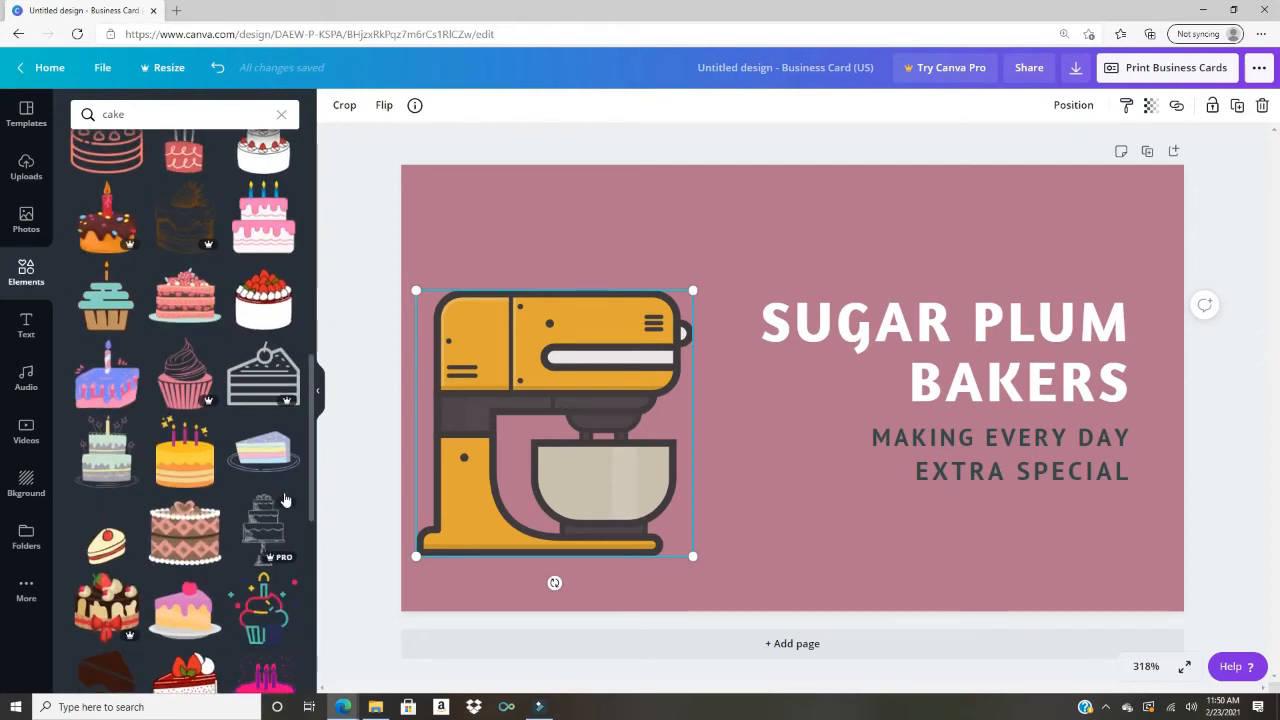
pyautogui.scroll(10, 284, 497)
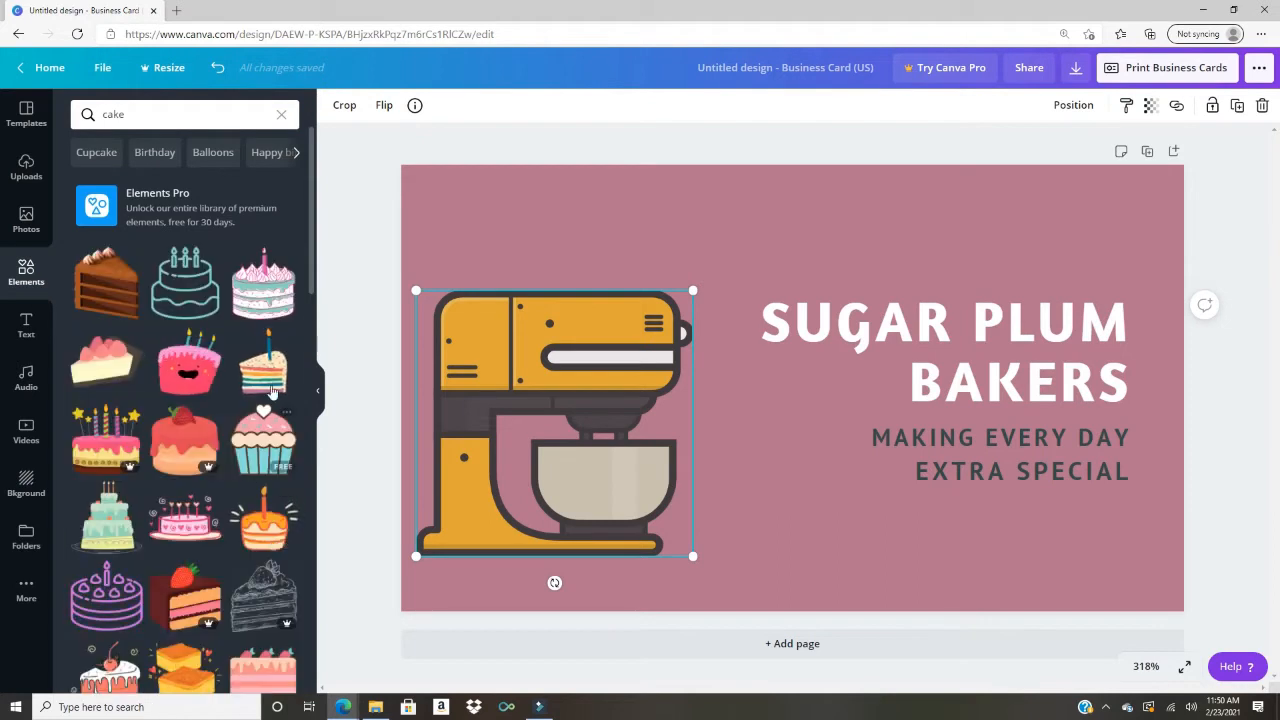
# Step: Add the pink-topped layered cake, delete the mixer, and enlarge the cake on the left side
pyautogui.click(264, 285)
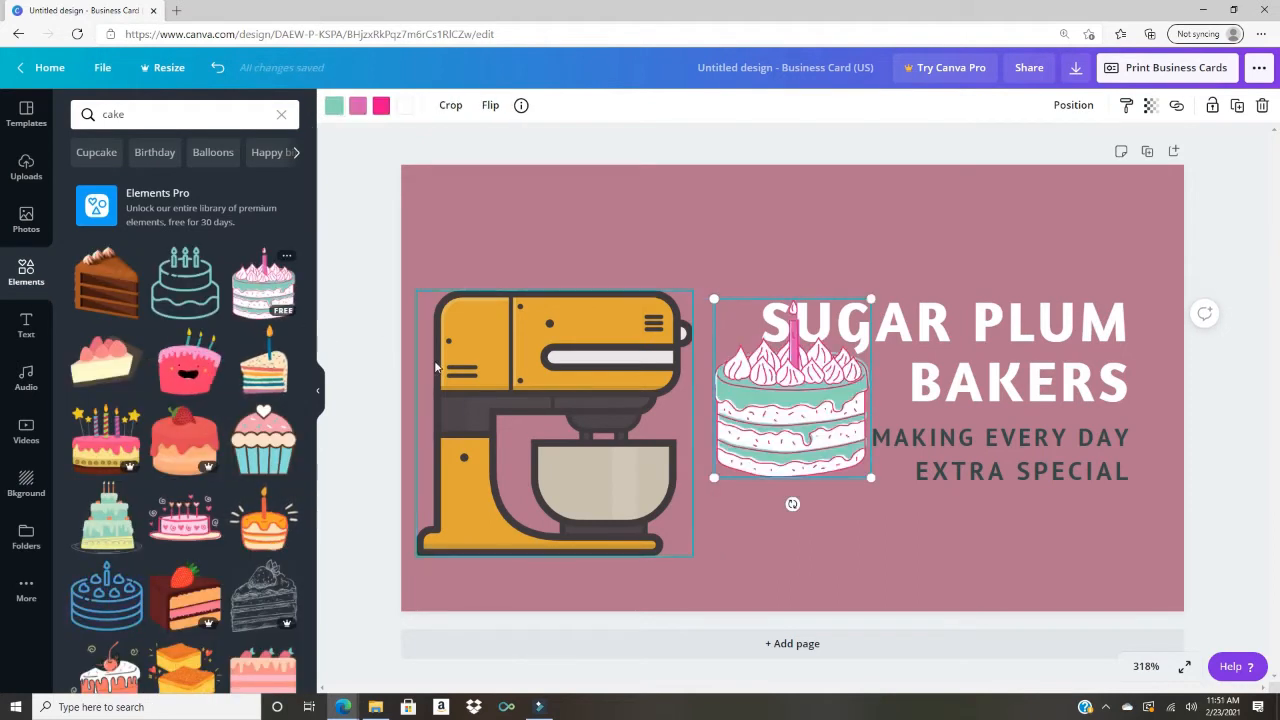
pyautogui.click(611, 377)
pyautogui.press('Delete')
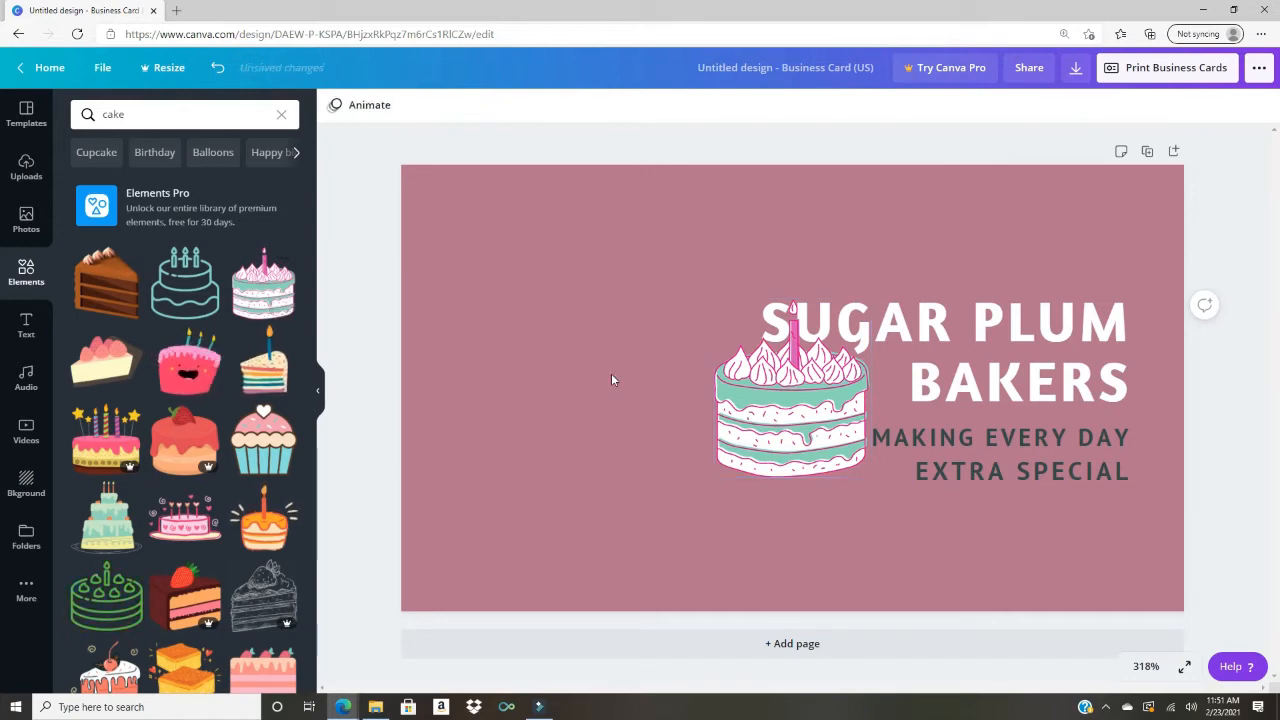
pyautogui.click(787, 404)
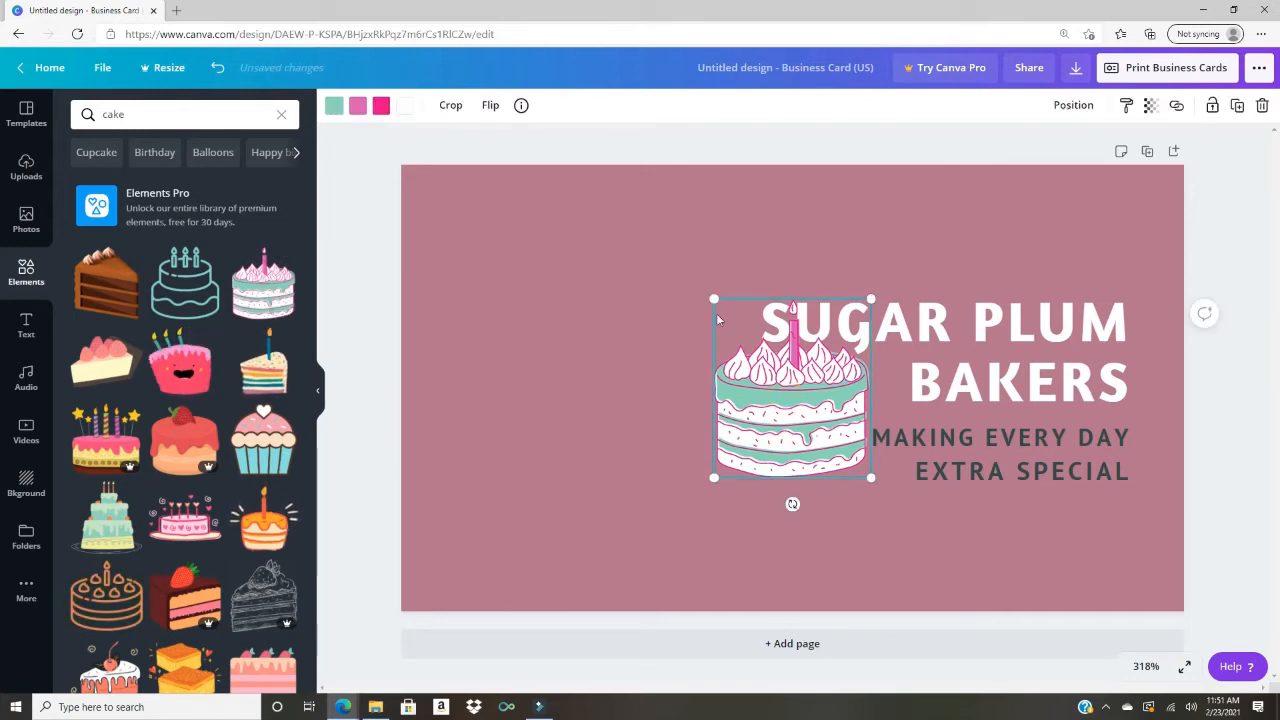
pyautogui.moveTo(714, 299); pyautogui.dragTo(565, 243)
pyautogui.moveTo(714, 397); pyautogui.dragTo(586, 453)
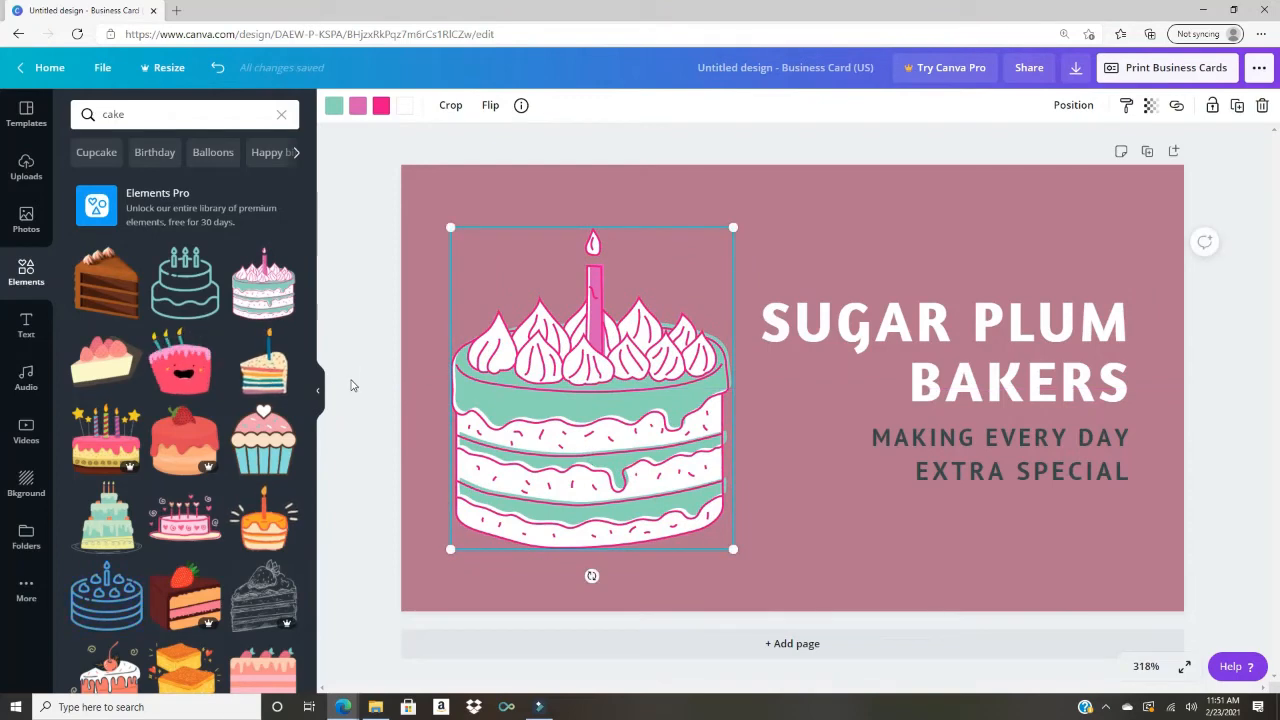
pyautogui.click(322, 400)
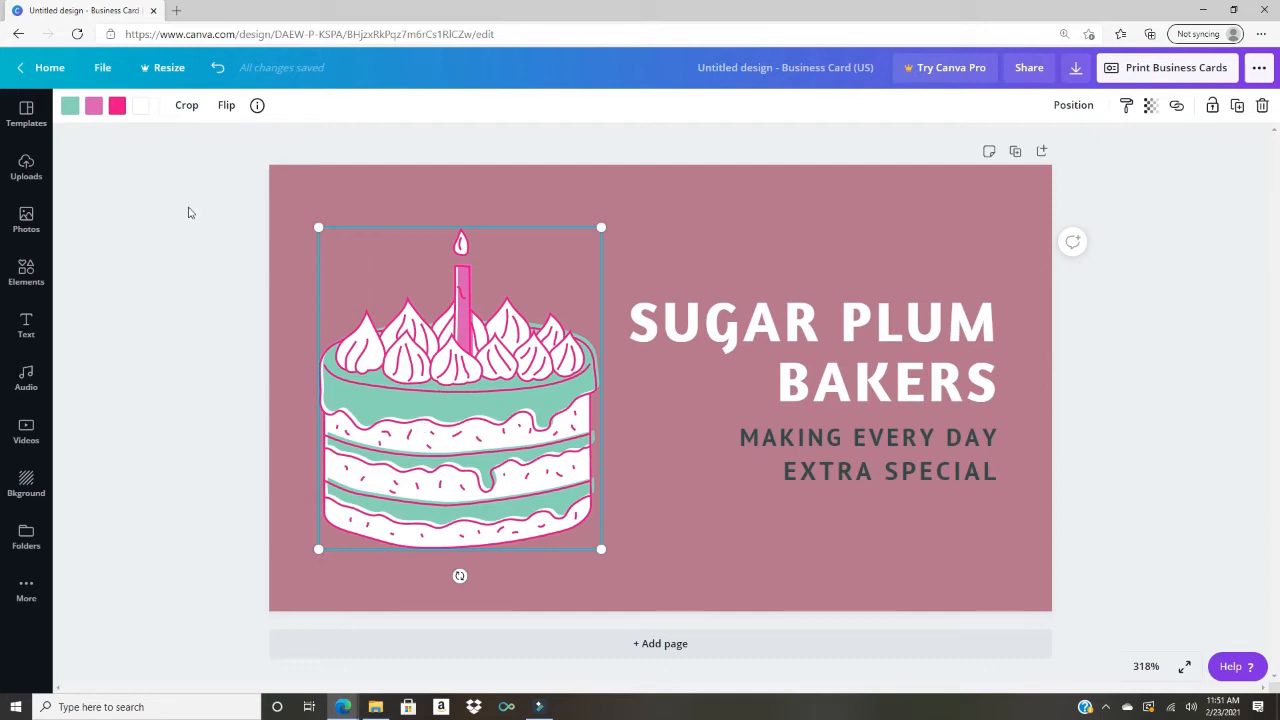
# Step: Recolour the cake's mint layers with the default turquoise swatch, keeping the pink details
pyautogui.click(72, 110)
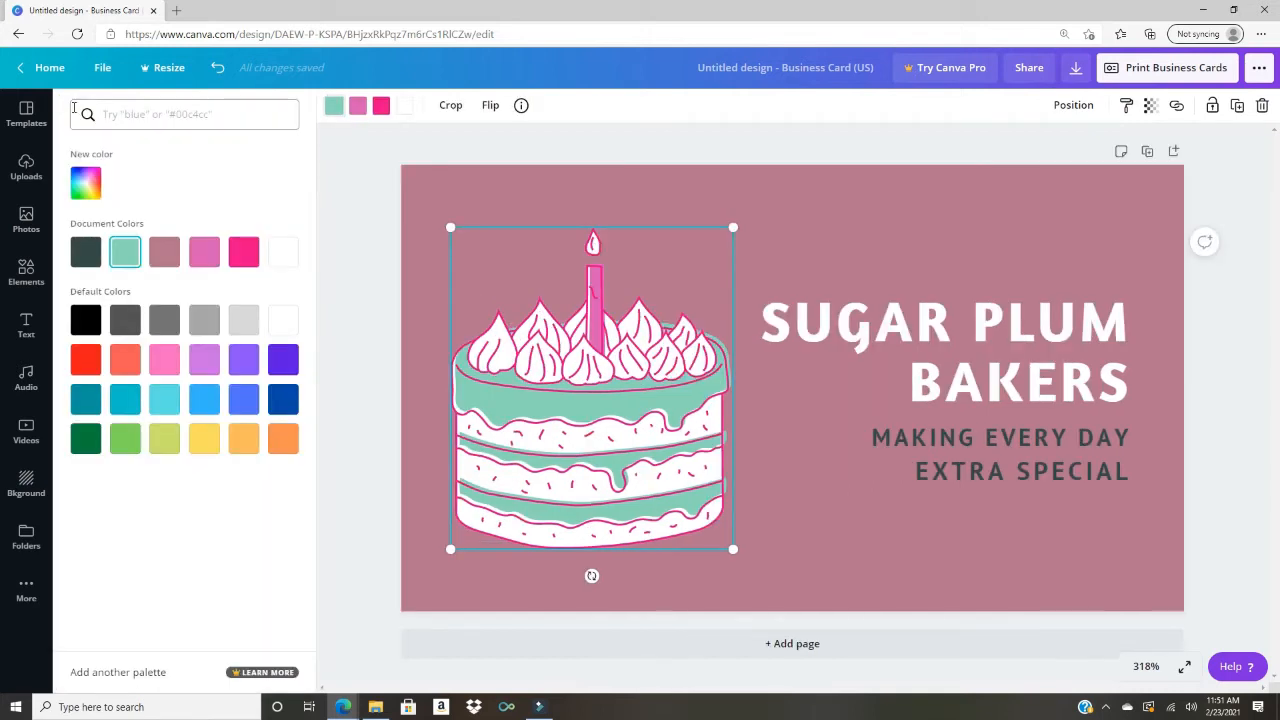
pyautogui.click(165, 400)
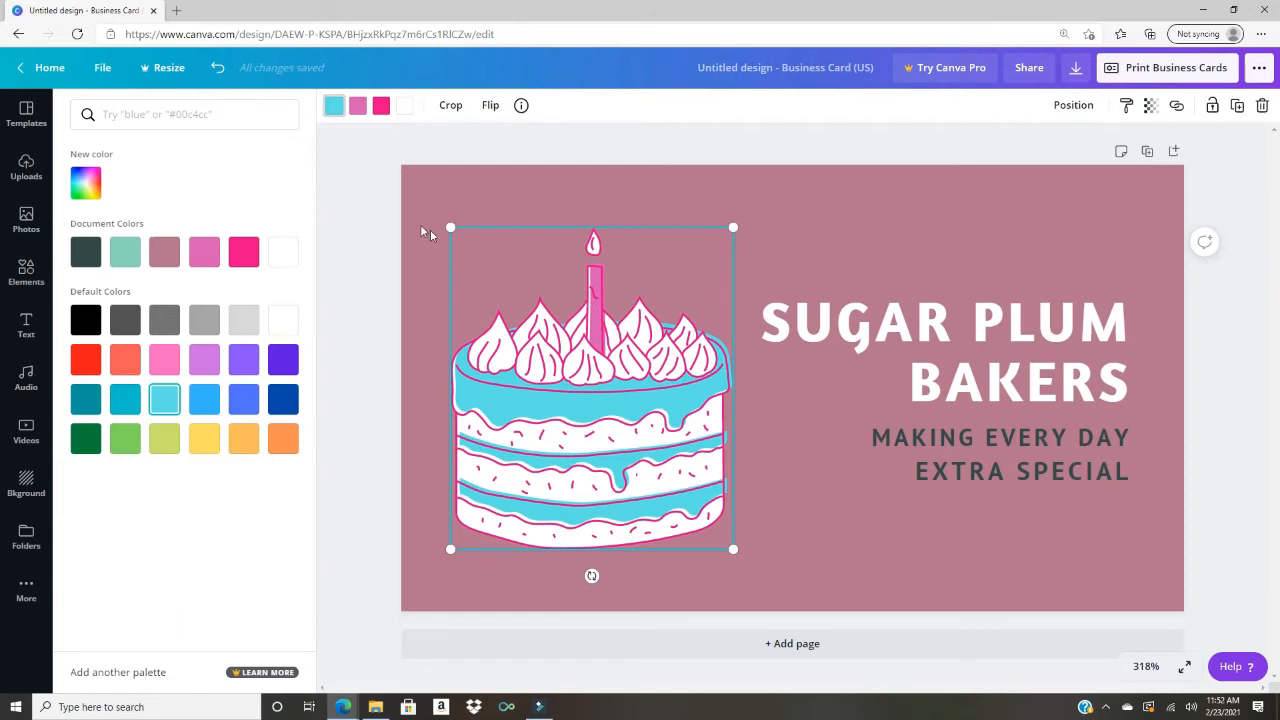
pyautogui.click(355, 218)
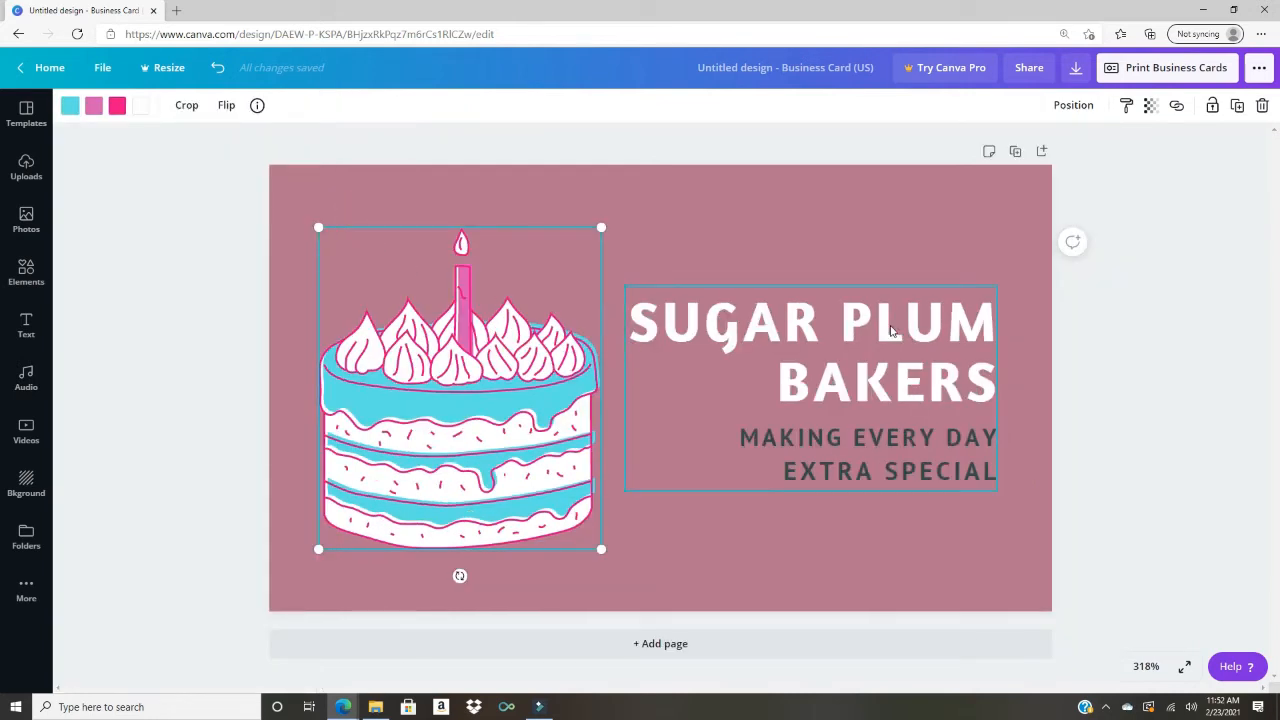
# Step: Ungroup the title and tagline, then nudge the SUGAR PLUM BAKERS title slightly up
pyautogui.click(858, 338)
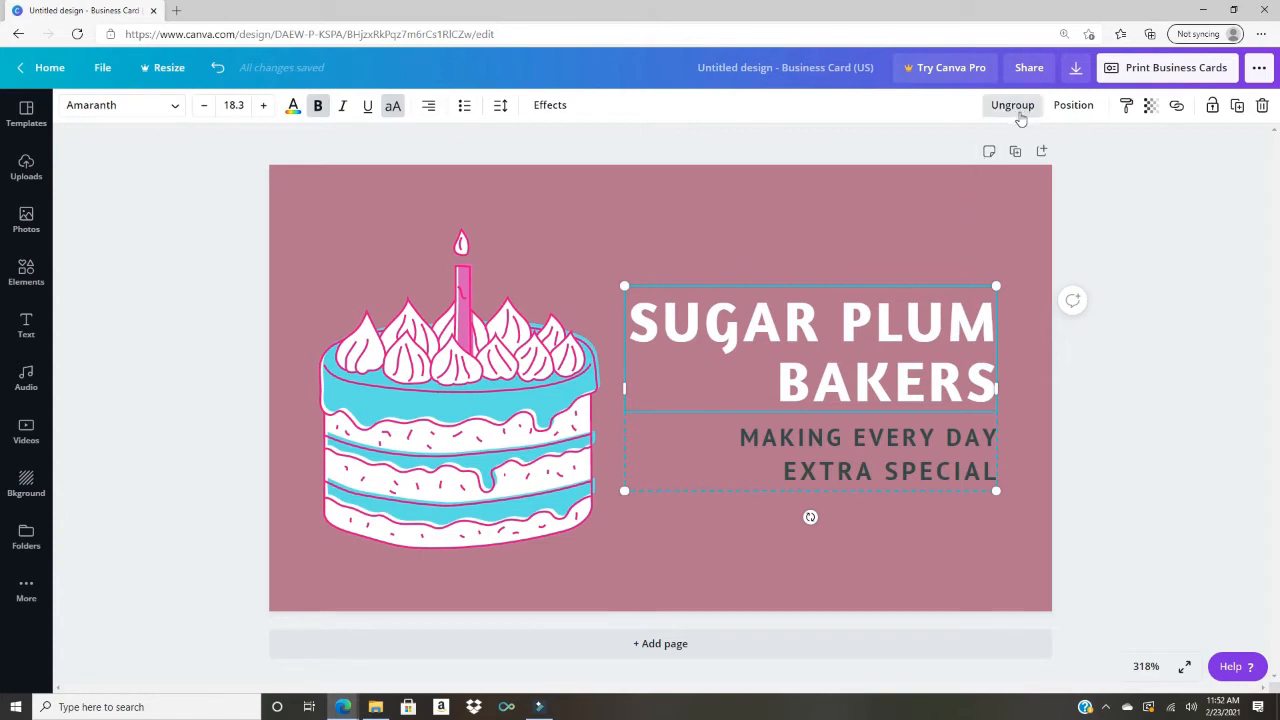
pyautogui.click(1013, 105)
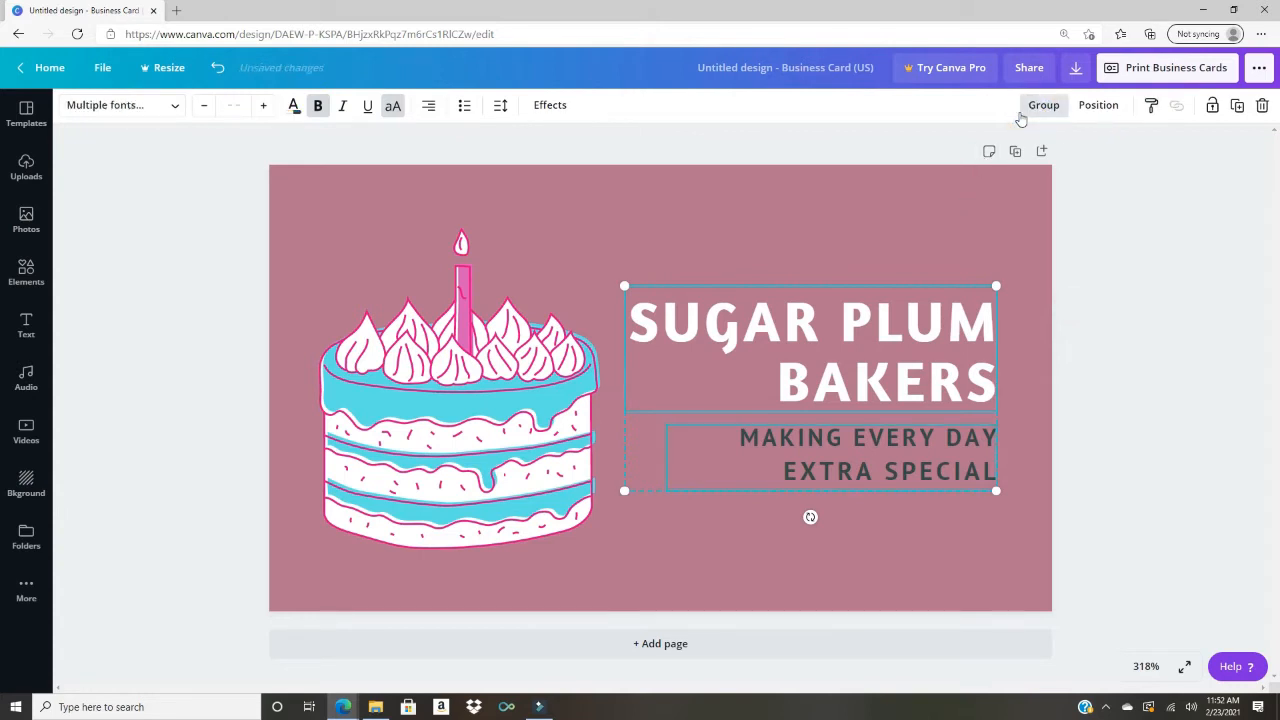
pyautogui.click(968, 248)
pyautogui.moveTo(940, 357)
pyautogui.mouseDown()
pyautogui.moveTo(923, 337)
pyautogui.moveTo(940, 333)
pyautogui.mouseUp()
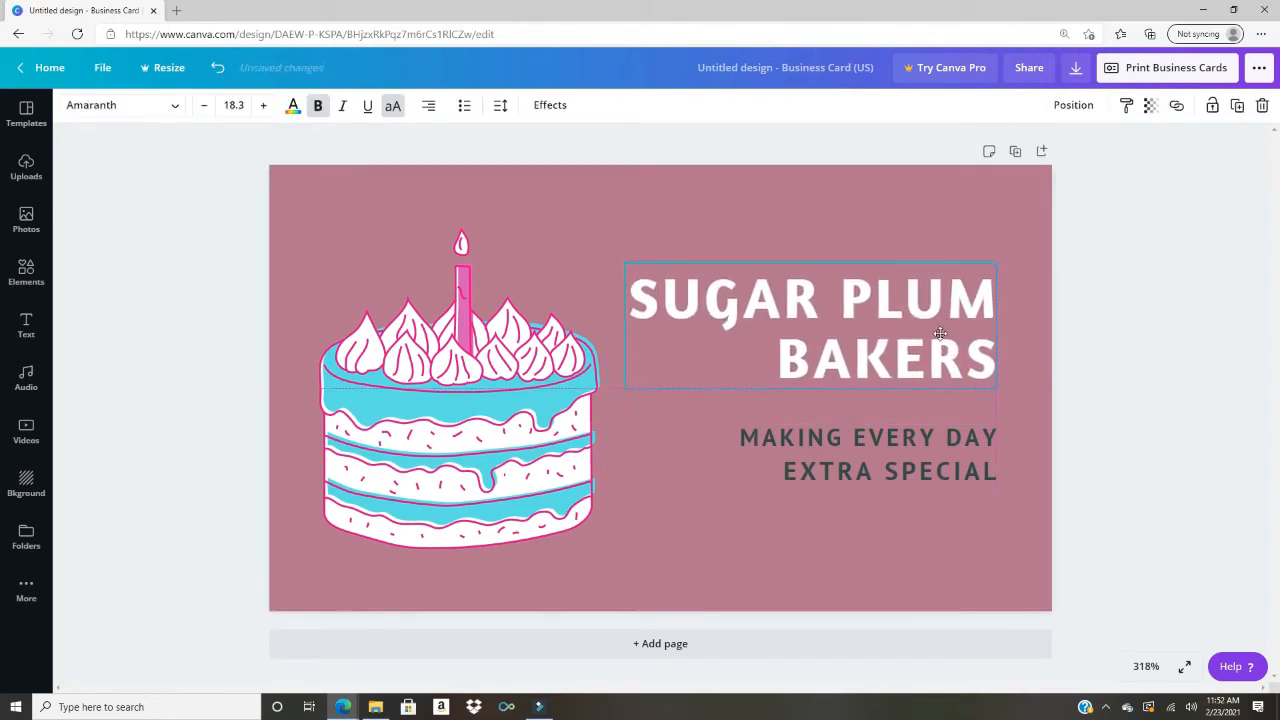
# Step: Enter edit mode in the title text box with the cursor inside the title
pyautogui.doubleClick(937, 333)
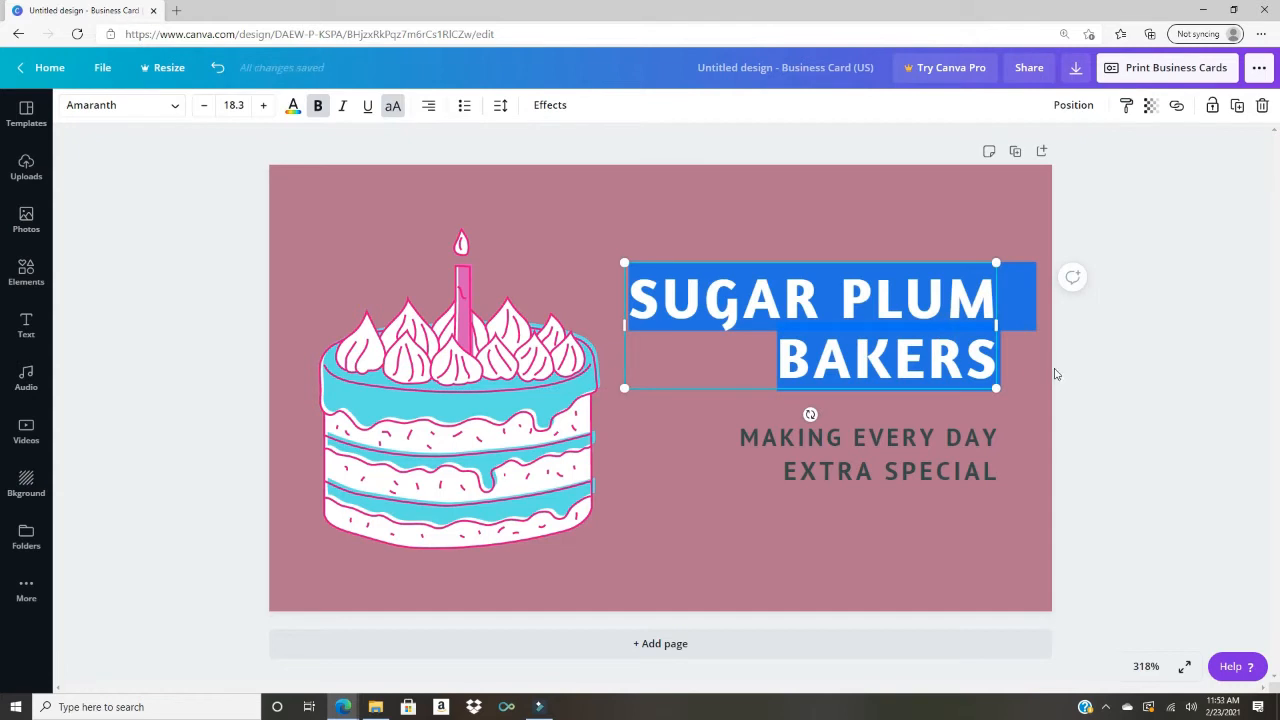
pyautogui.click(1029, 431)
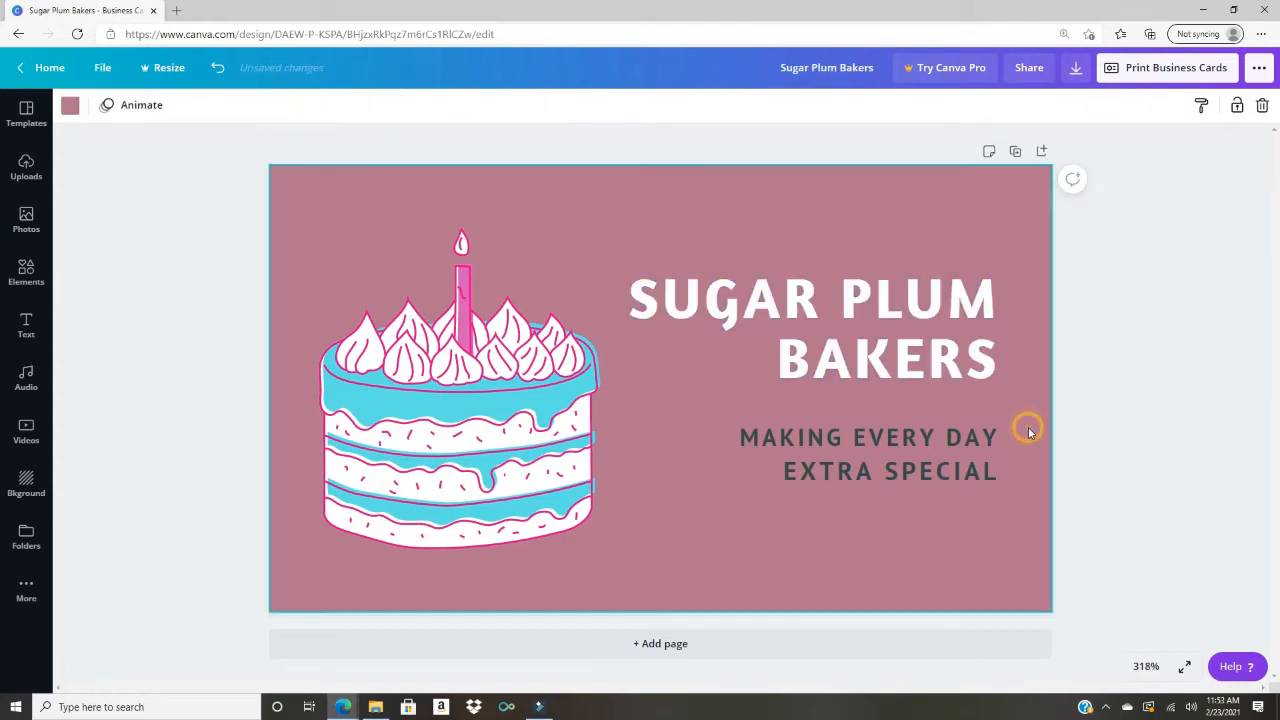
pyautogui.click(866, 368)
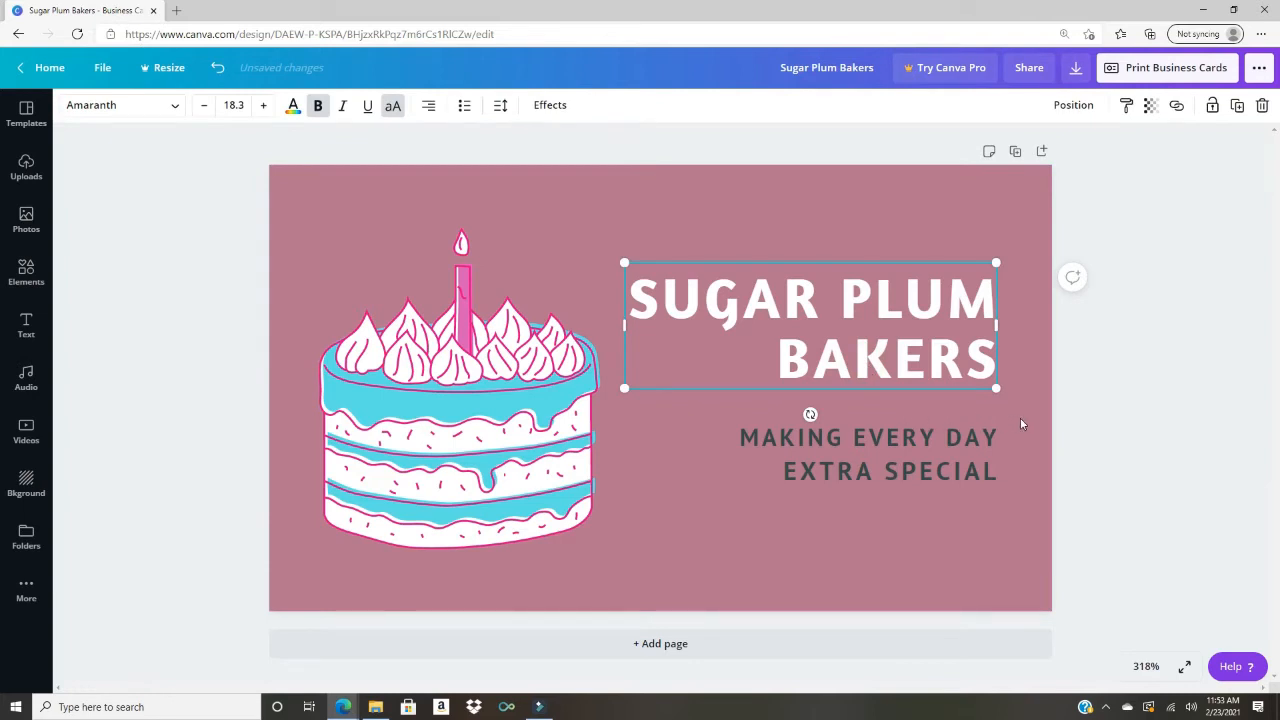
pyautogui.click(1024, 419)
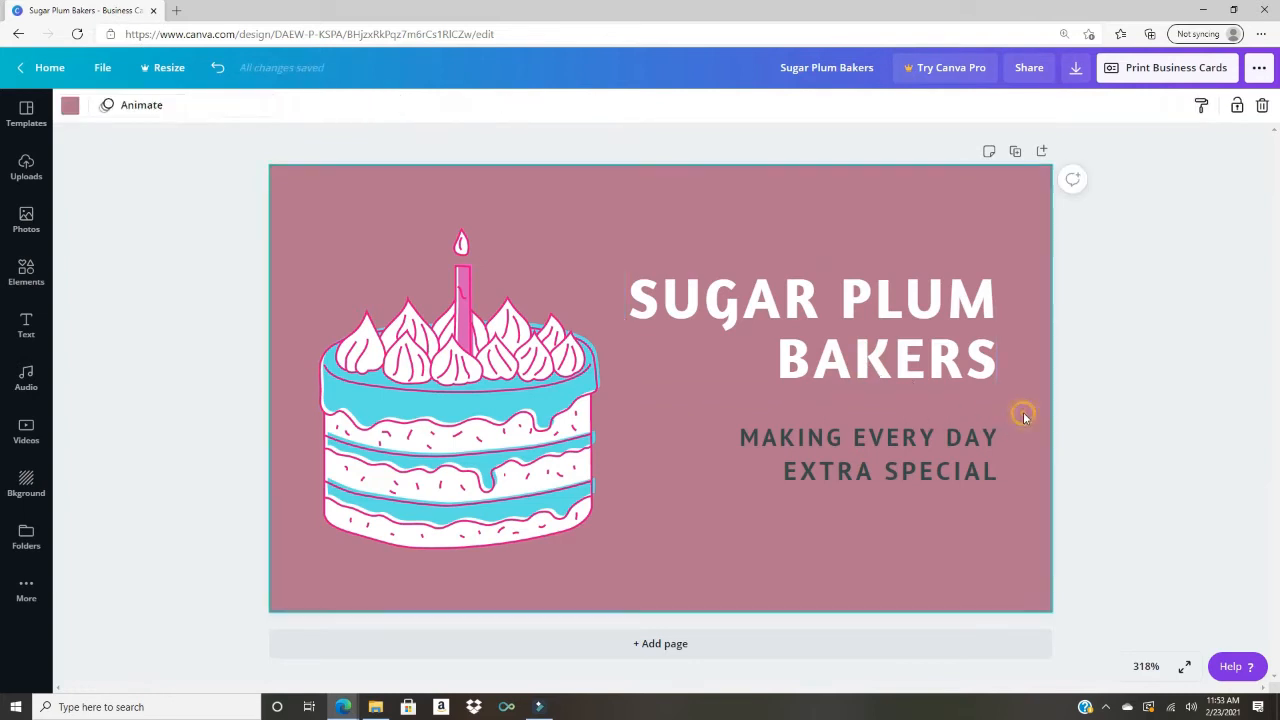
pyautogui.doubleClick(890, 364)
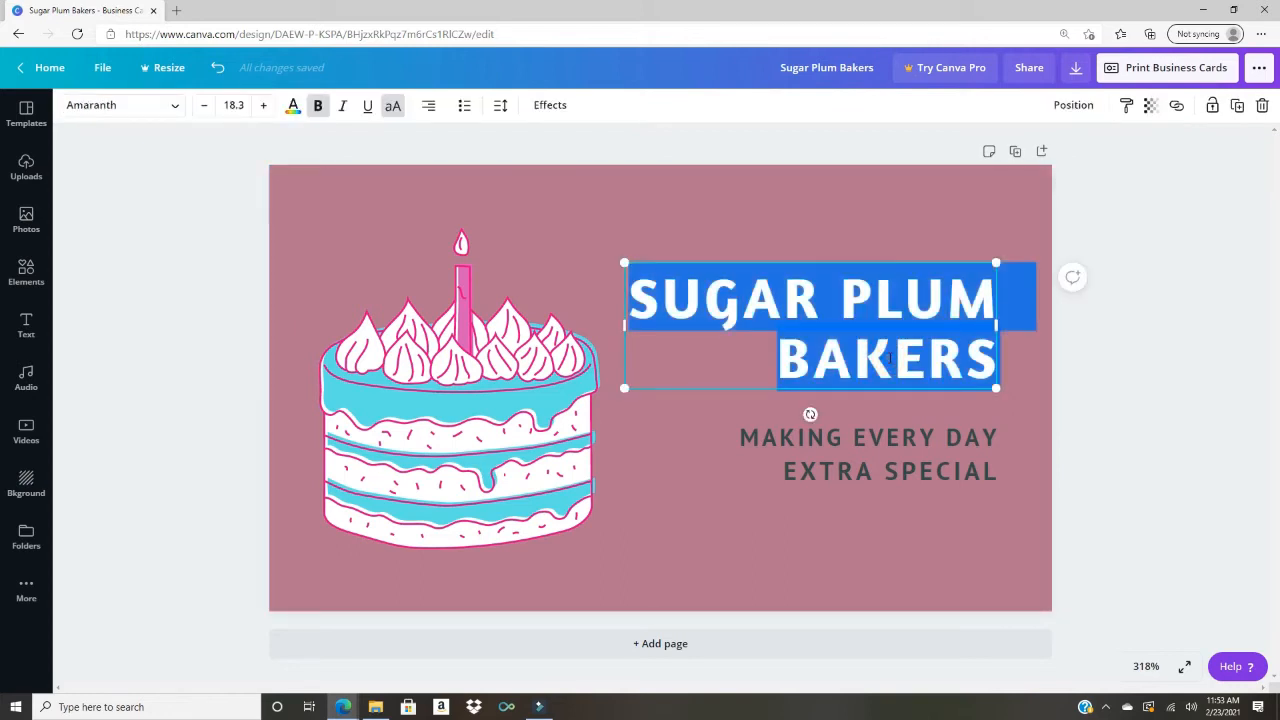
pyautogui.click(828, 307)
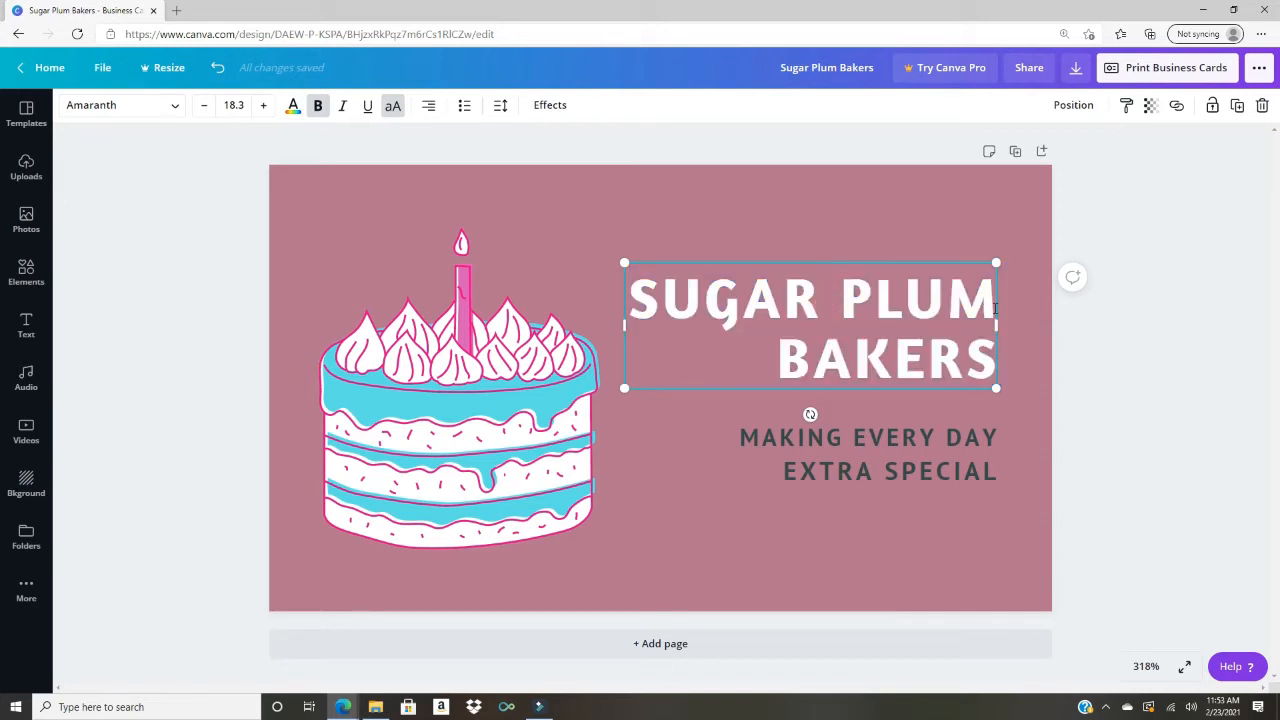
# Step: Replace SUGAR PLUM with CAKE and type SWEET before it to form SWEET CAKE BAKERS
pyautogui.moveTo(995, 305); pyautogui.dragTo(627, 290)
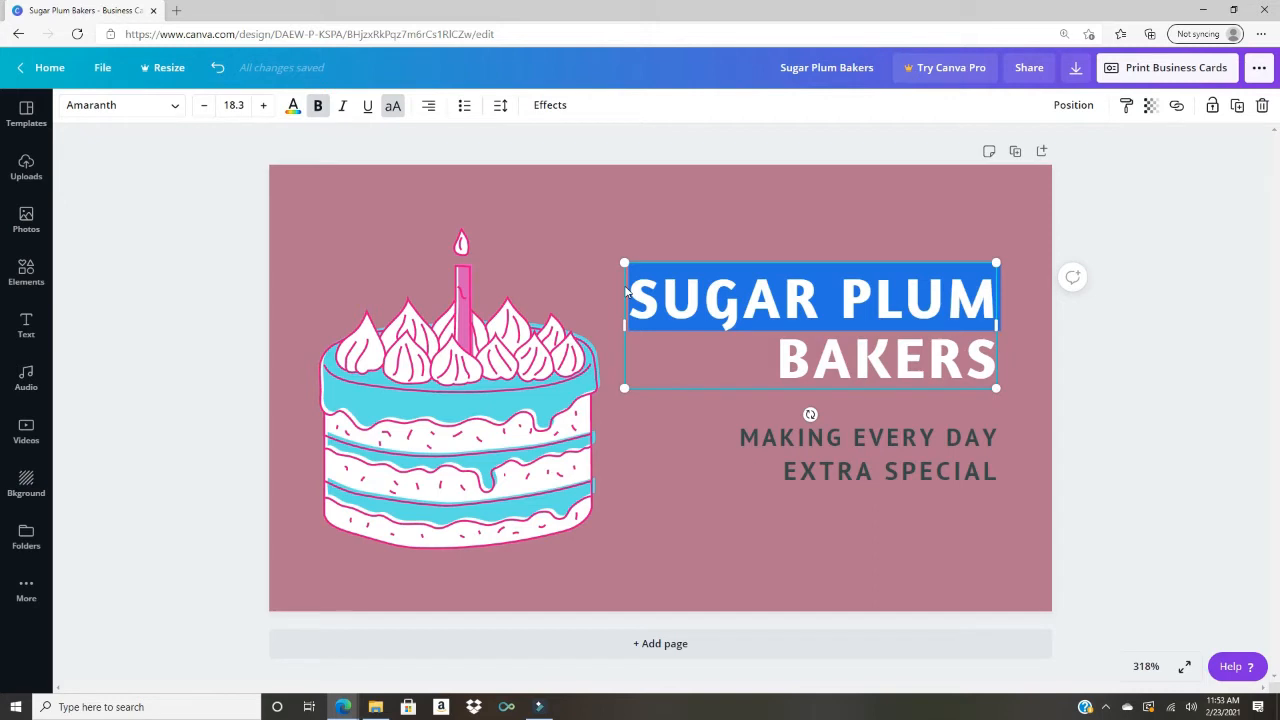
pyautogui.write('CA')
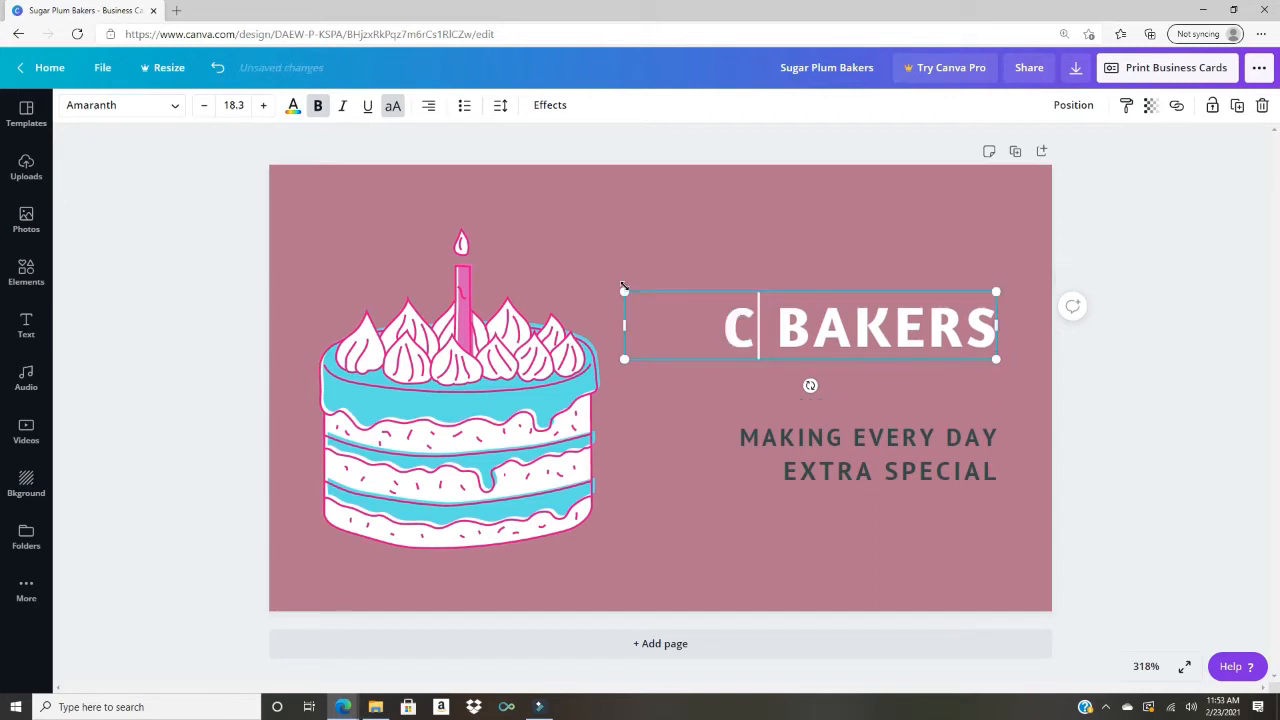
pyautogui.write('KE')
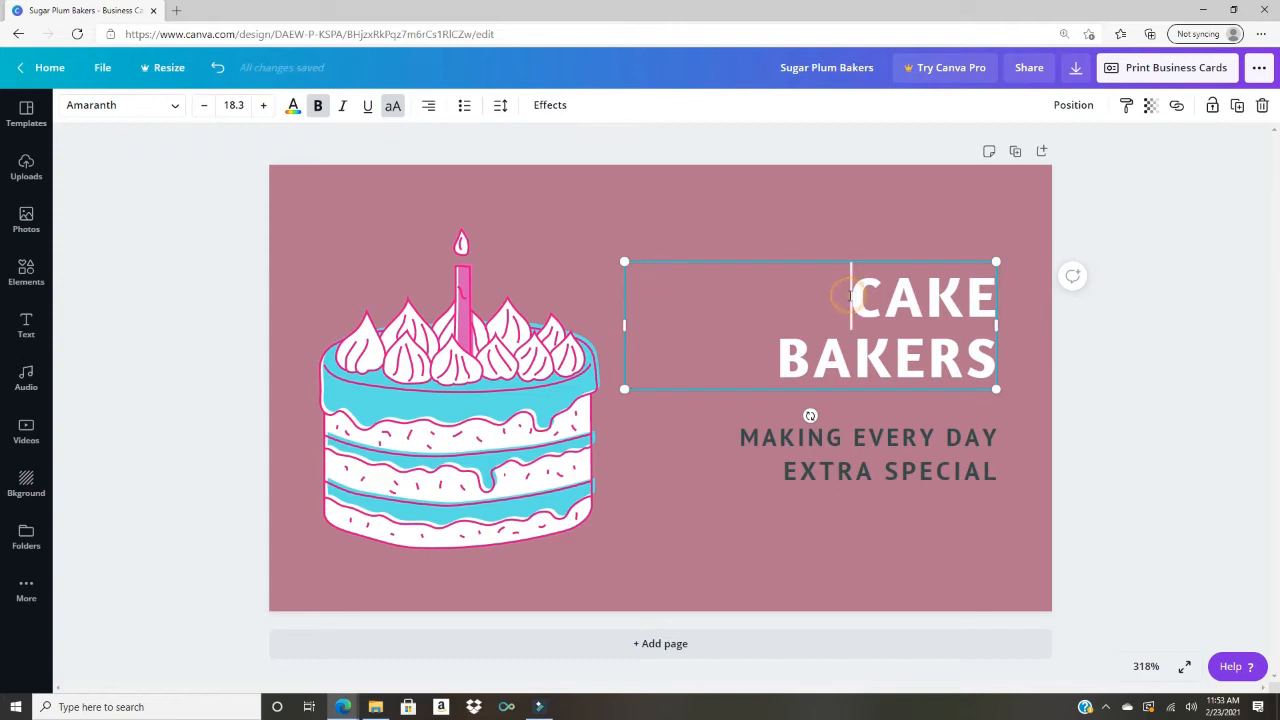
pyautogui.click(850, 296)
pyautogui.write('SWE')
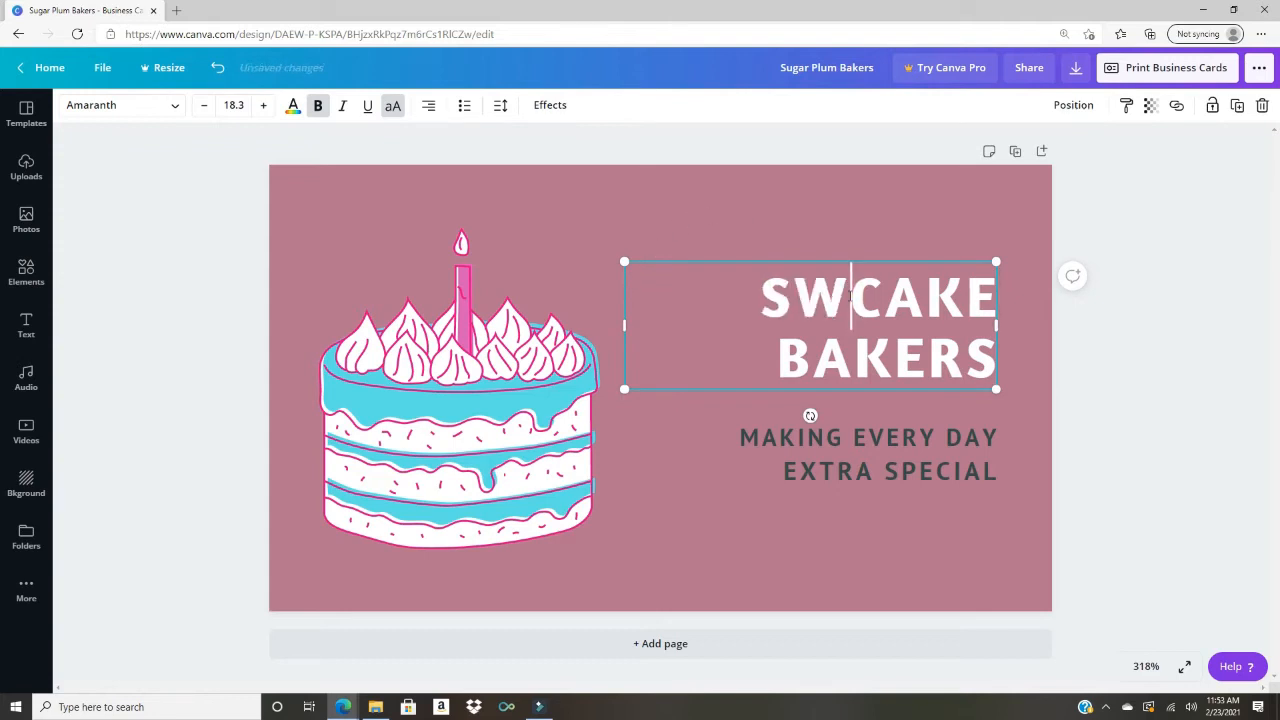
pyautogui.write('ET')
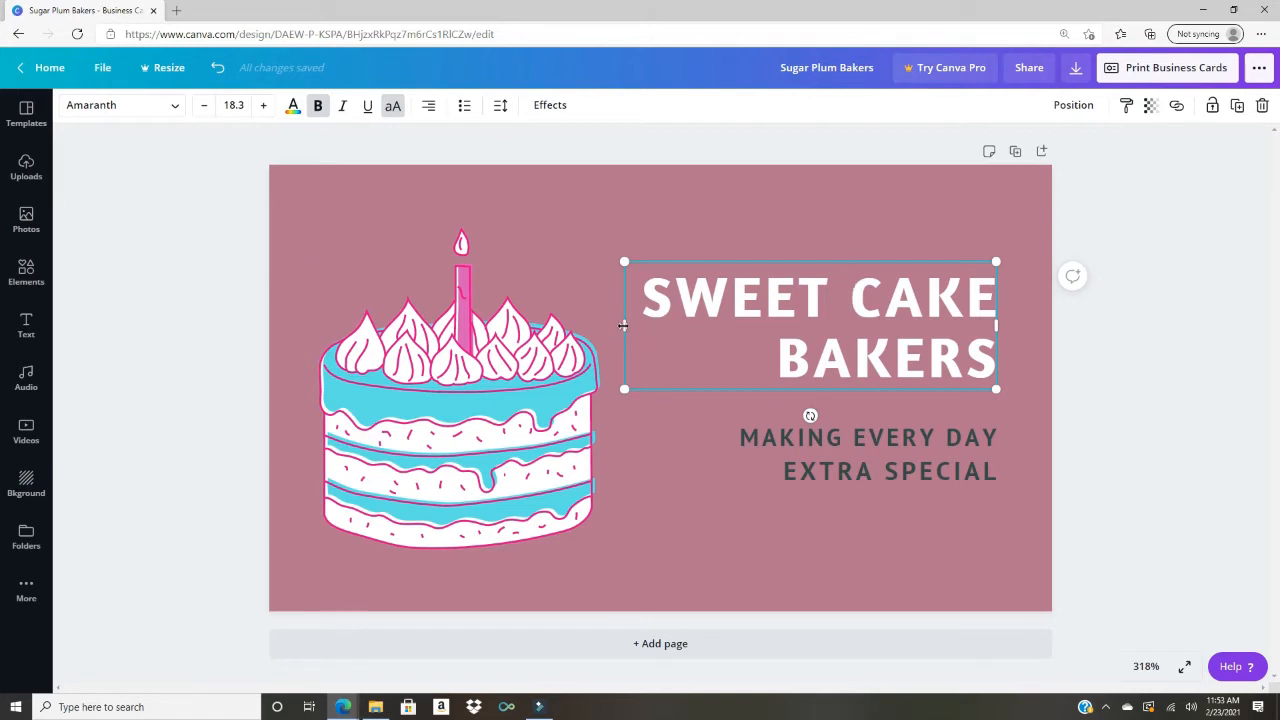
# Step: Widen the heading box so SWEET CAKE BAKERS fits one line, and move it to the top
pyautogui.moveTo(623, 325); pyautogui.dragTo(515, 331)
pyautogui.moveTo(994, 326); pyautogui.dragTo(1048, 333)
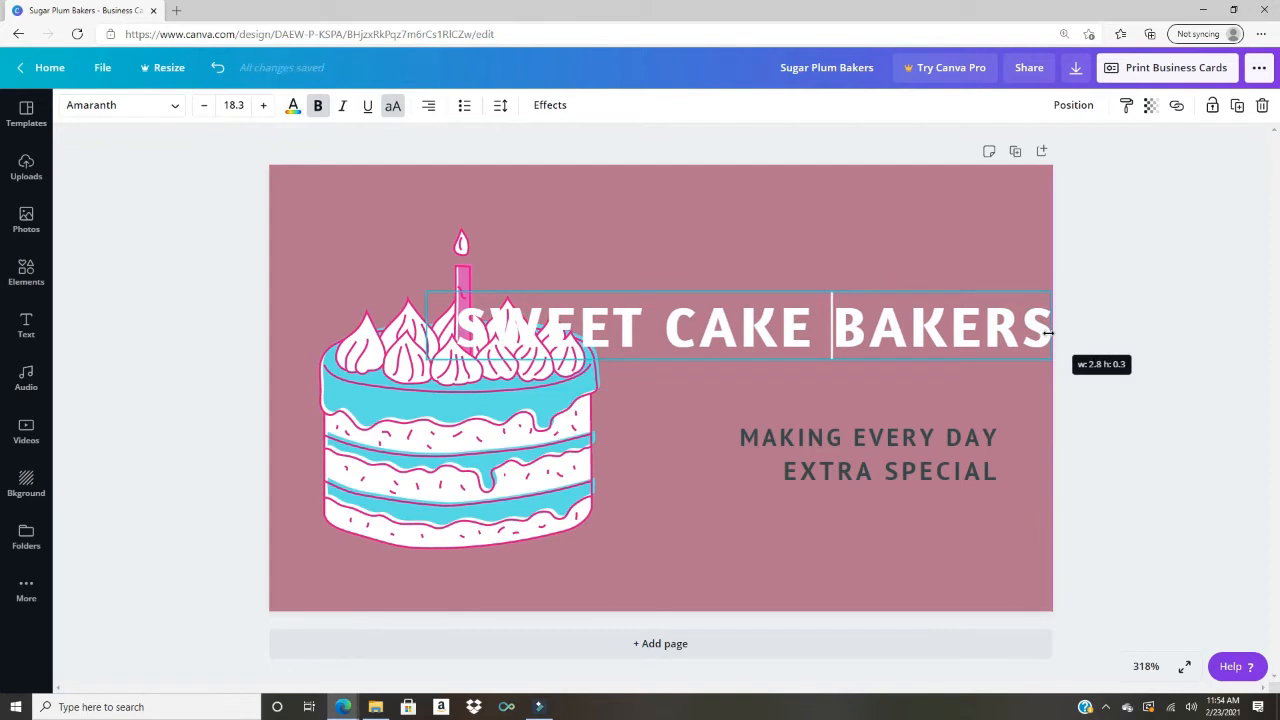
pyautogui.moveTo(1048, 333); pyautogui.dragTo(1049, 333)
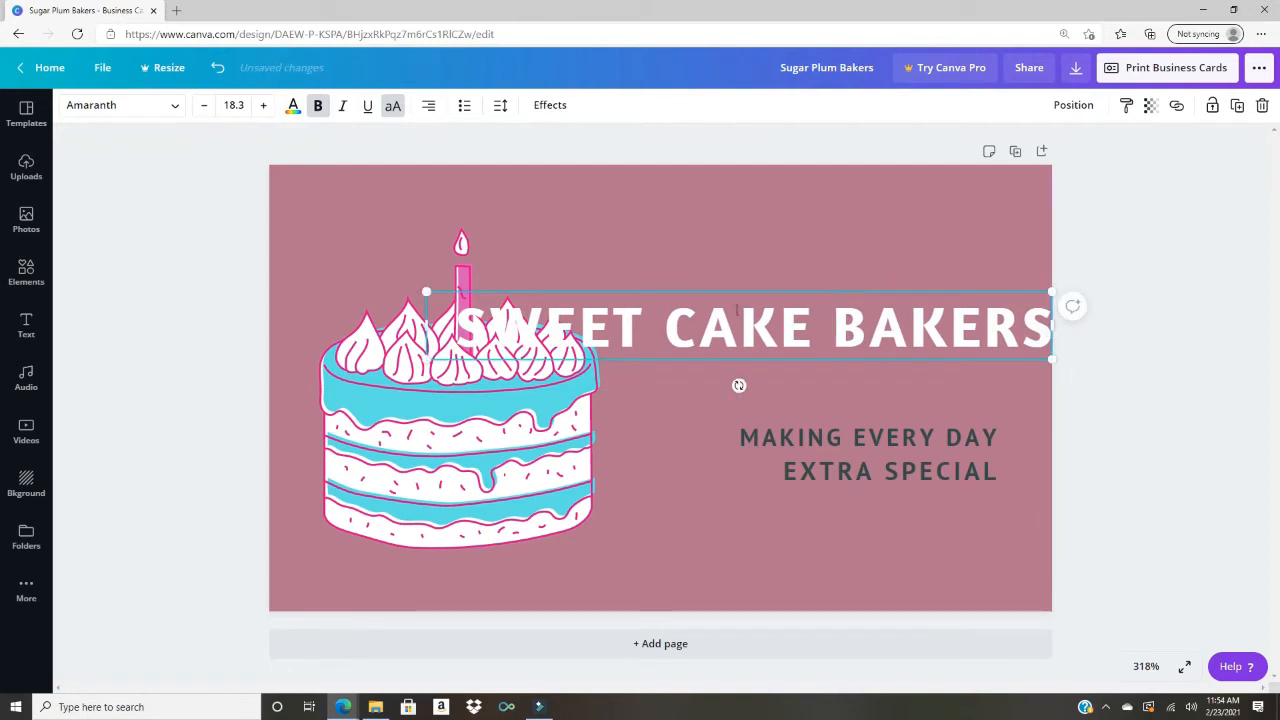
pyautogui.moveTo(745, 282); pyautogui.dragTo(731, 191)
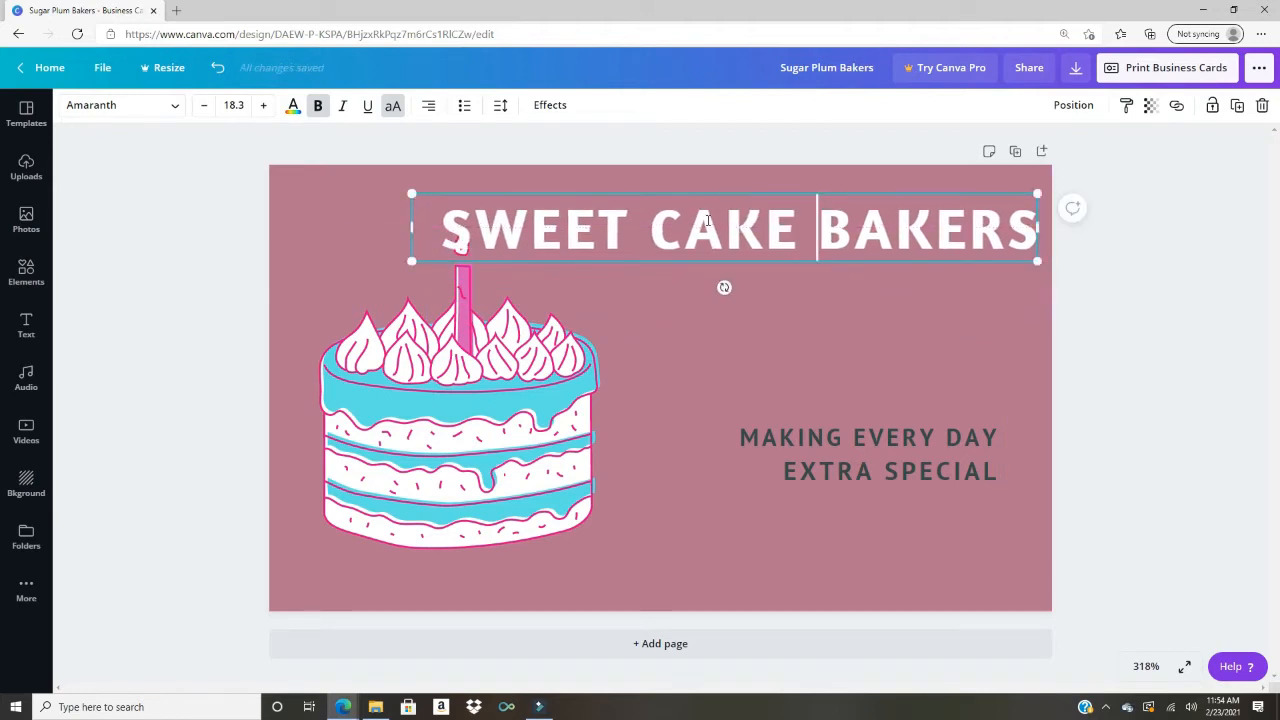
# Step: Shrink the cake illustration and shift it left, then lower the heading inside the margins
pyautogui.click(414, 445)
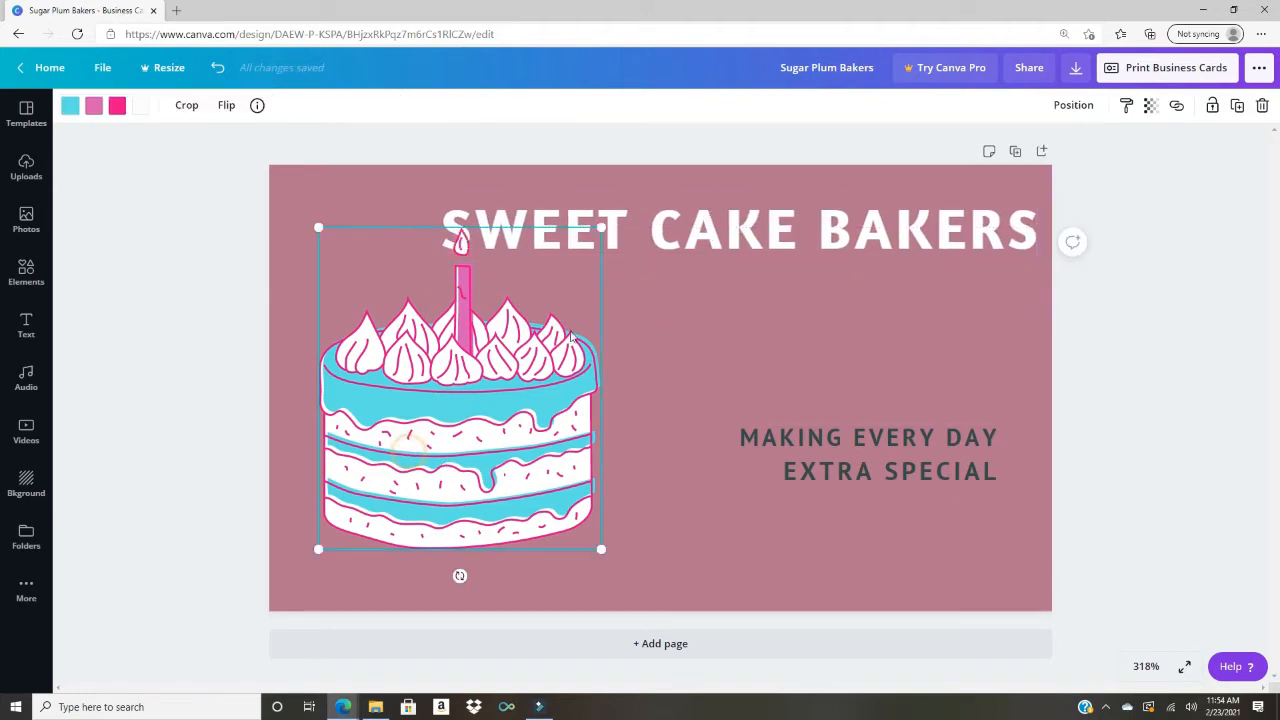
pyautogui.moveTo(598, 226); pyautogui.dragTo(545, 290)
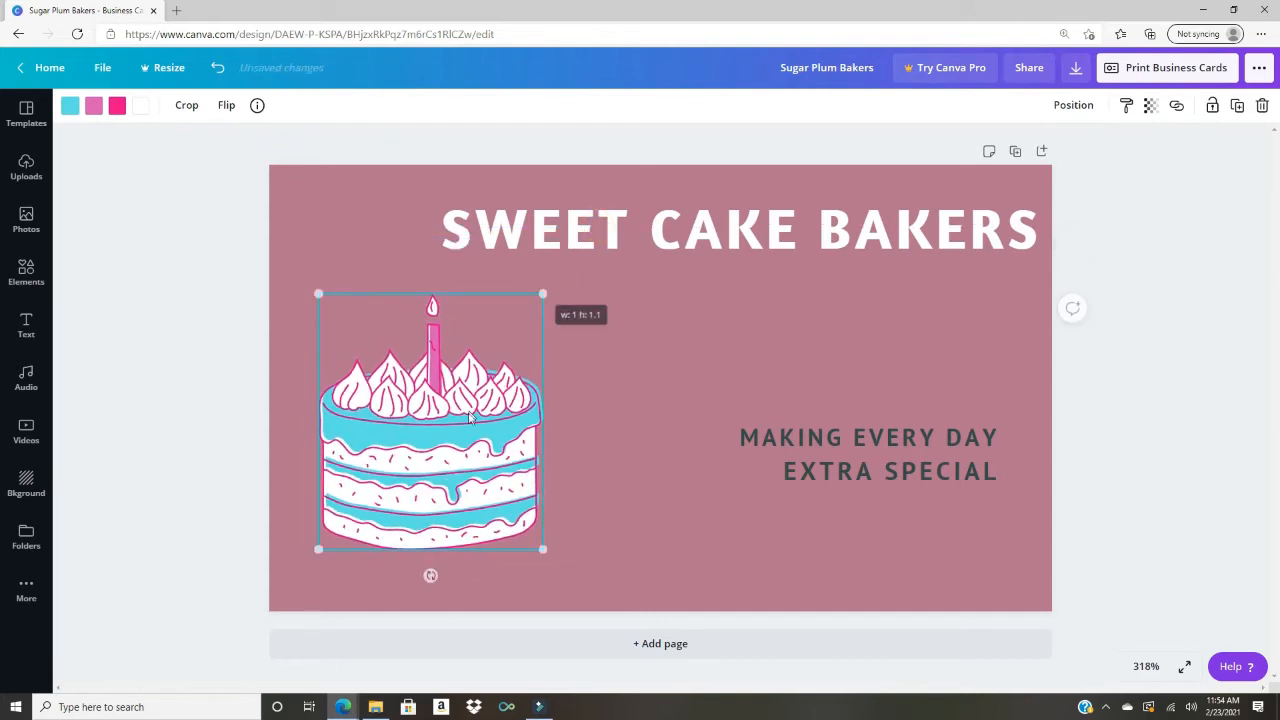
pyautogui.moveTo(477, 410); pyautogui.dragTo(459, 410)
pyautogui.moveTo(740, 233); pyautogui.dragTo(740, 249)
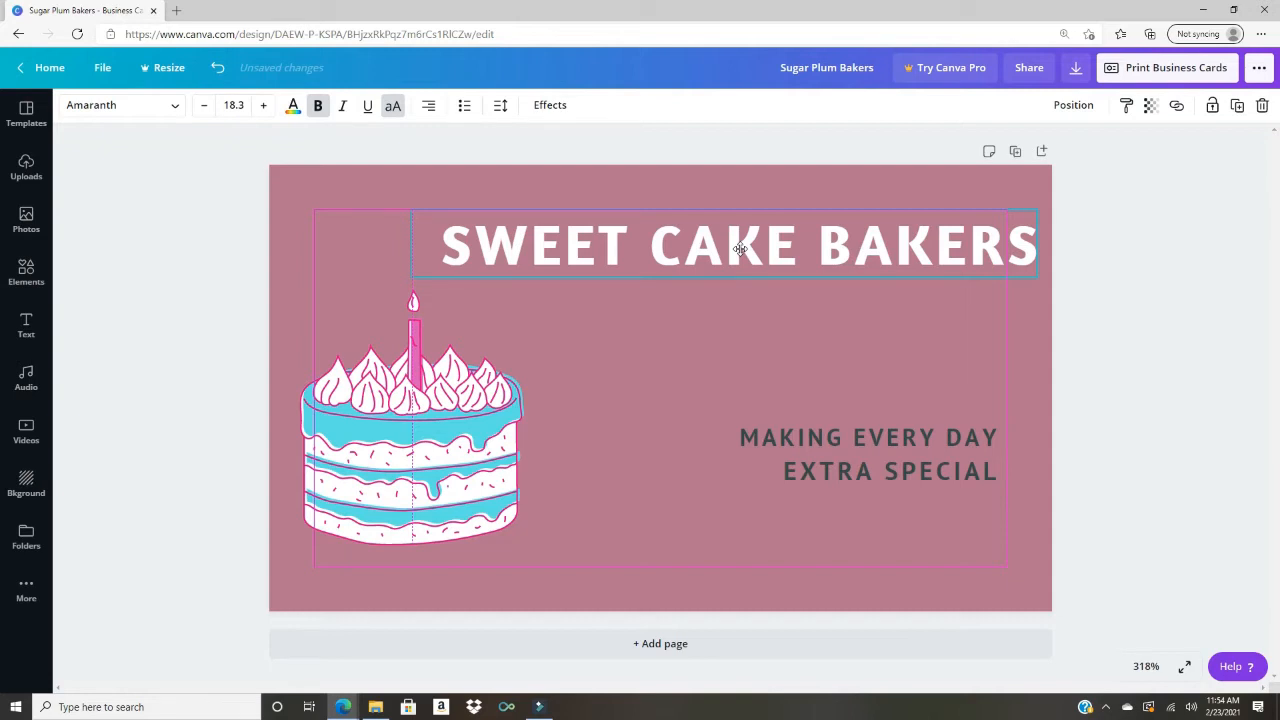
pyautogui.moveTo(740, 249); pyautogui.dragTo(740, 251)
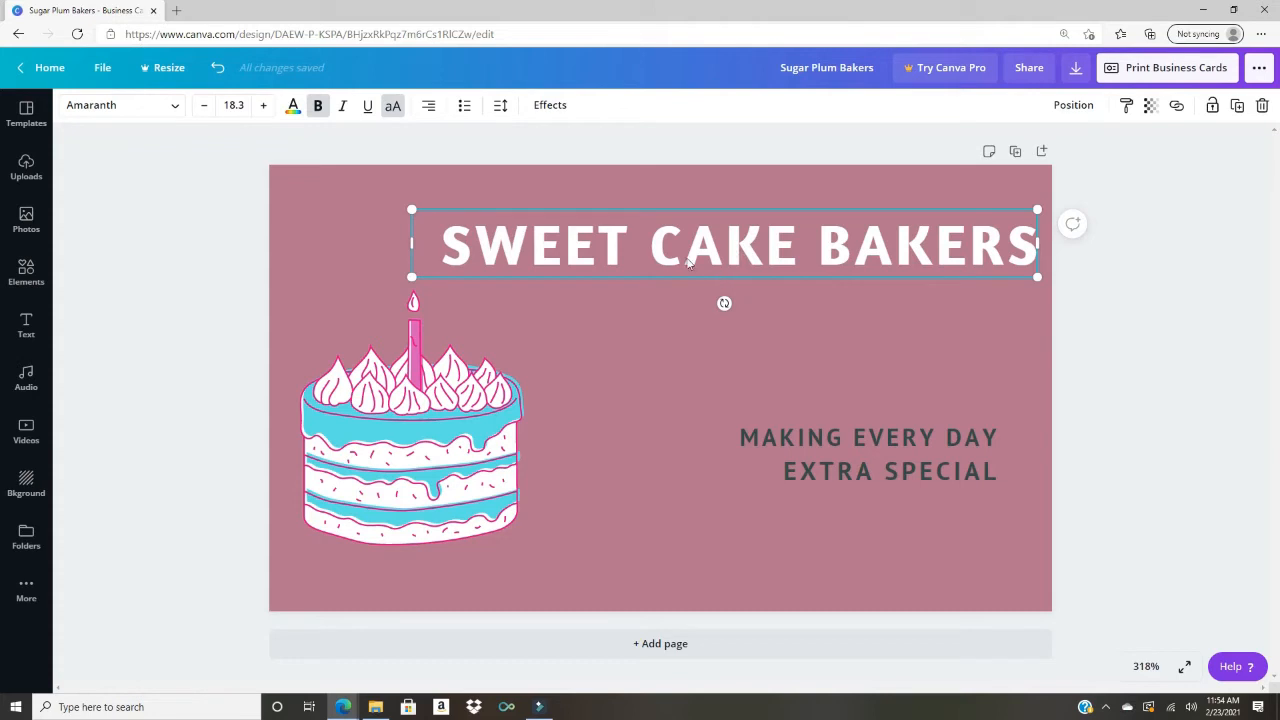
# Step: Turn on Show margins and Show print bleed from the File menu
pyautogui.click(334, 205)
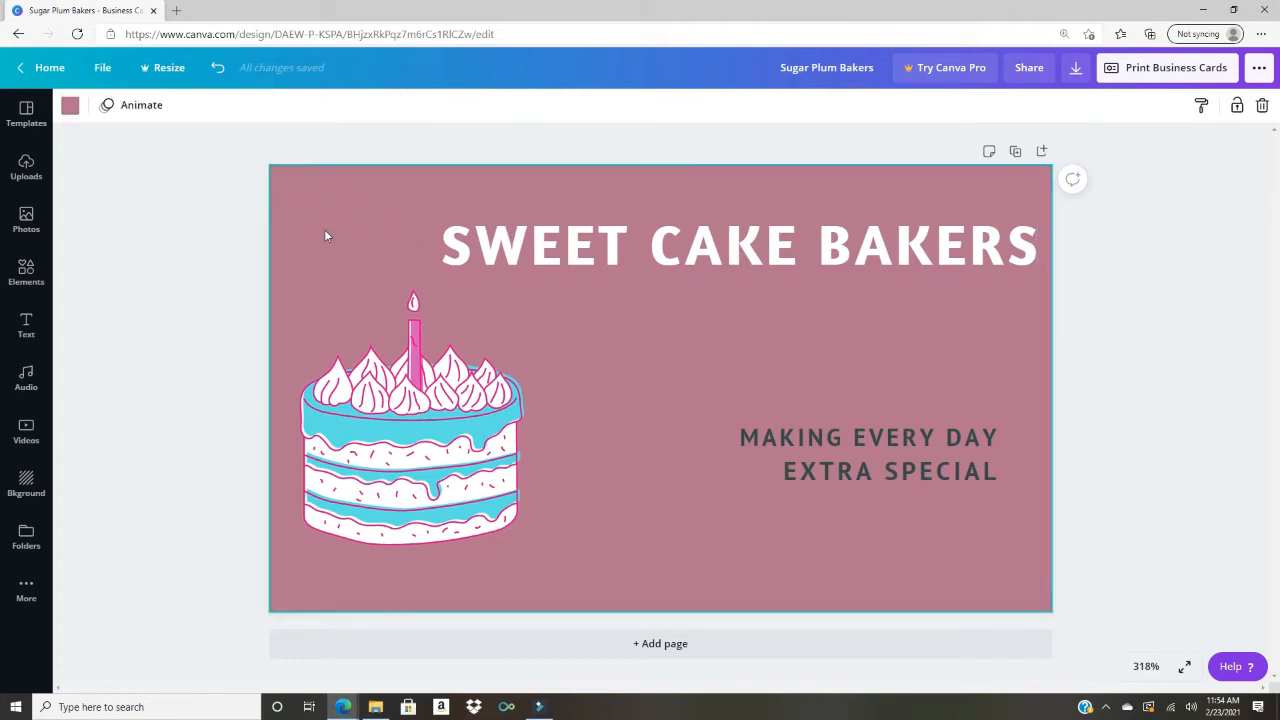
pyautogui.click(106, 74)
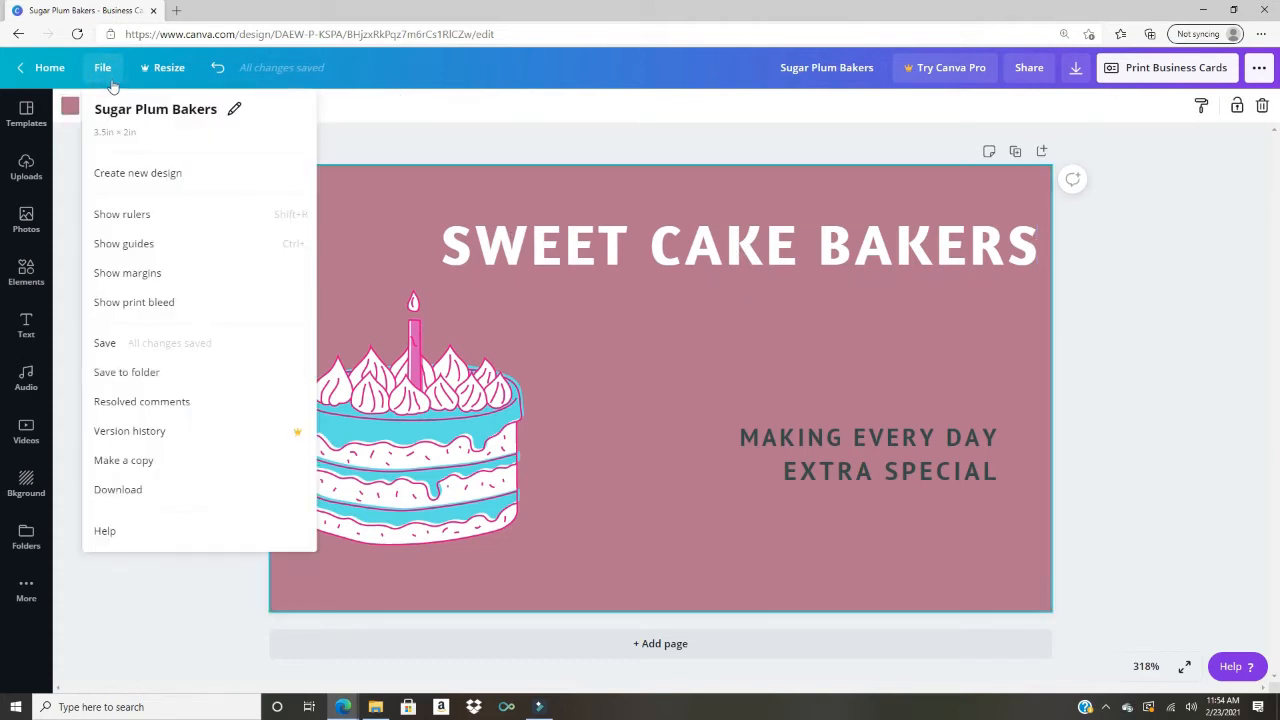
pyautogui.click(133, 278)
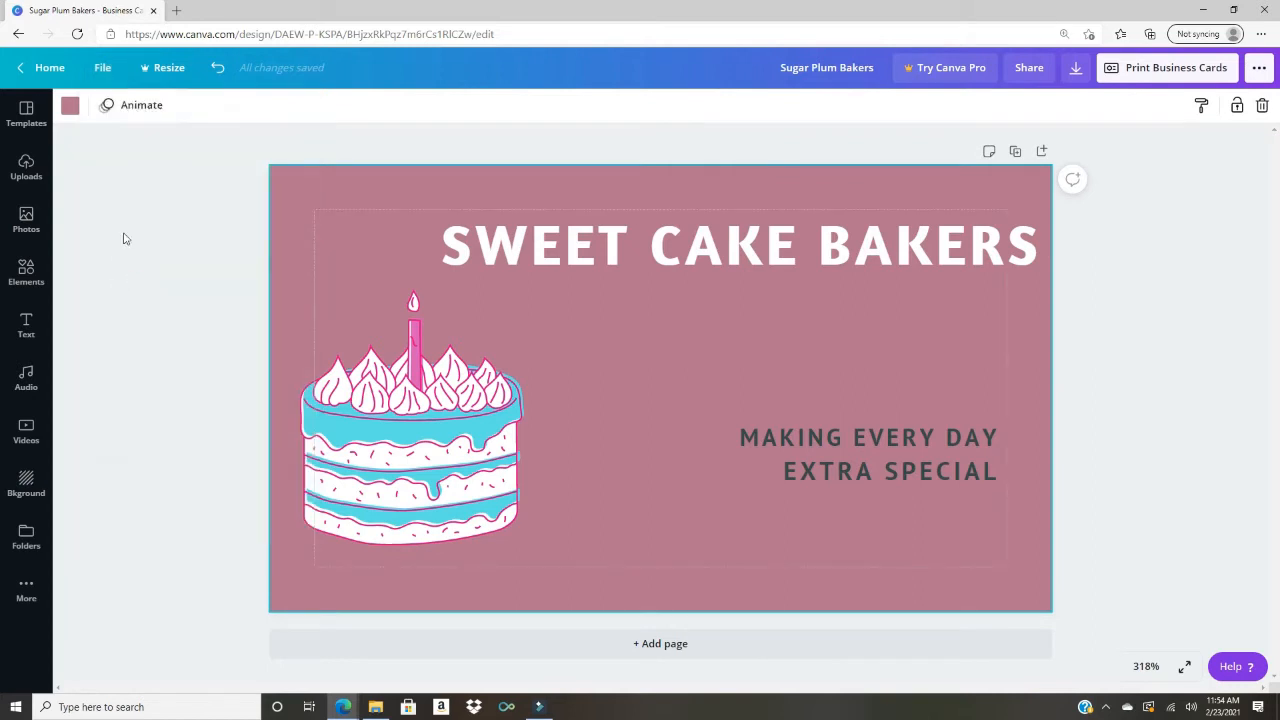
pyautogui.click(104, 72)
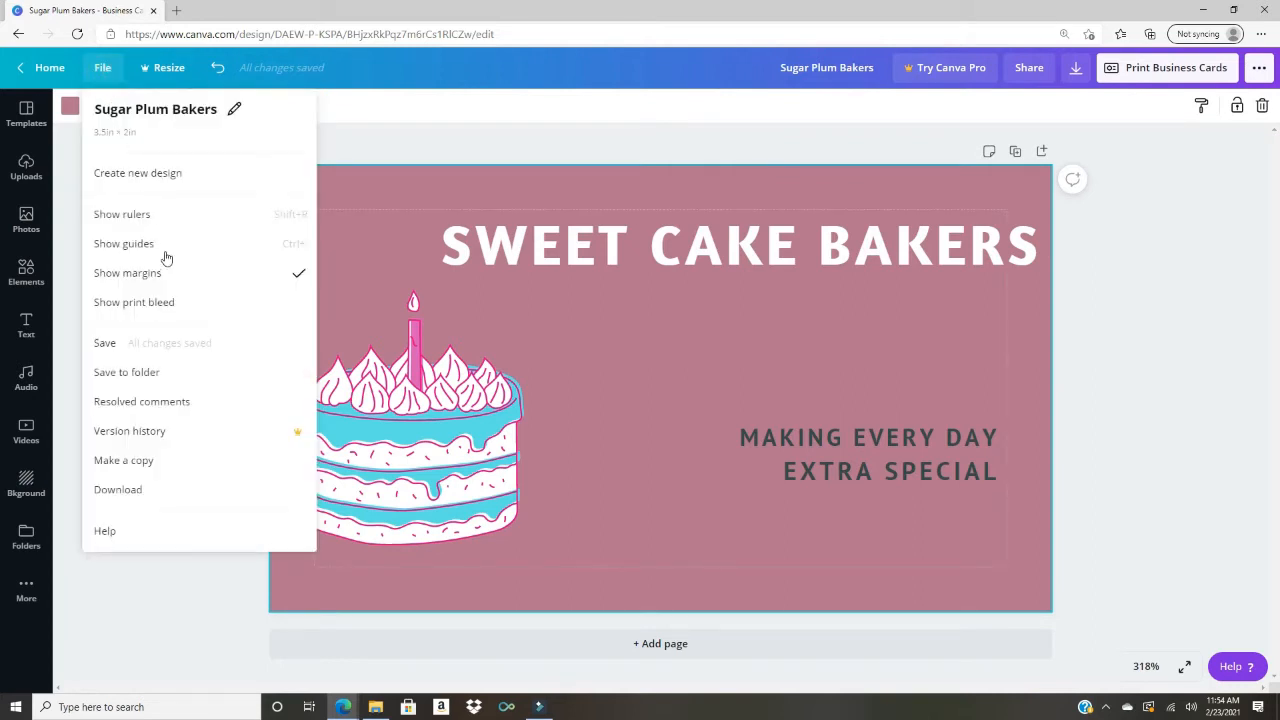
pyautogui.click(181, 310)
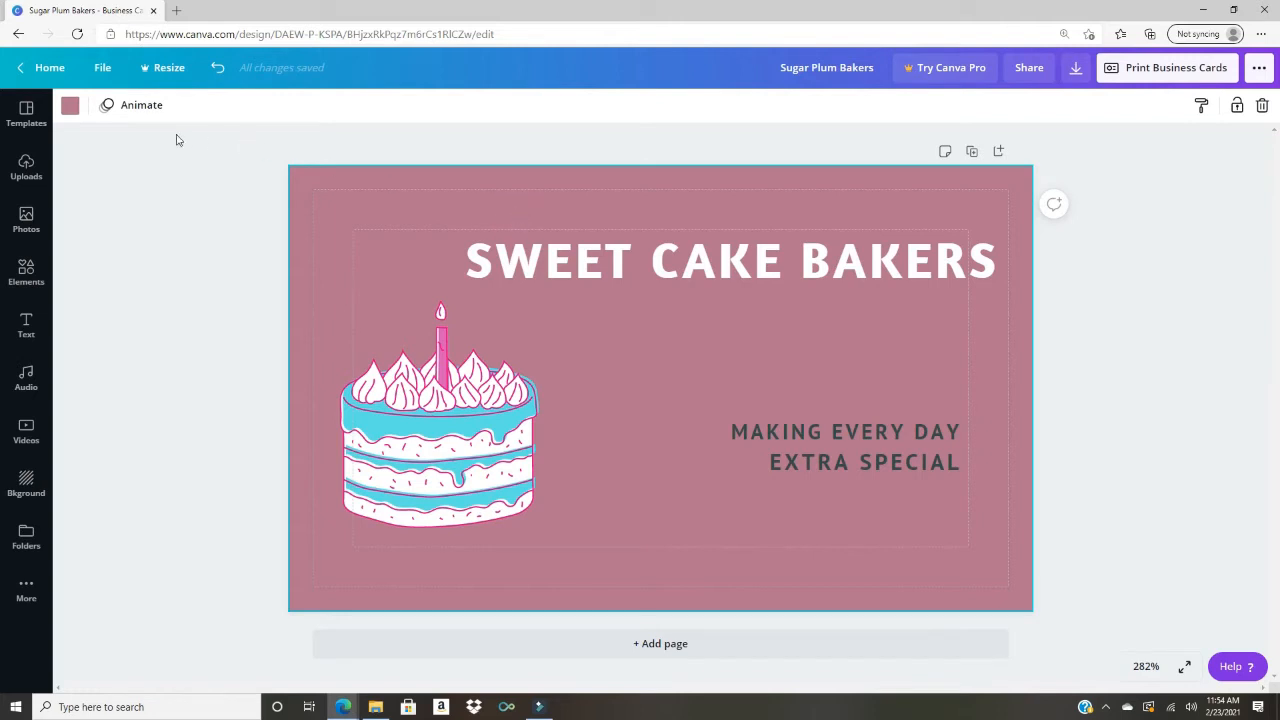
# Step: Set the card background colour to Dark Gray #545454
pyautogui.click(75, 107)
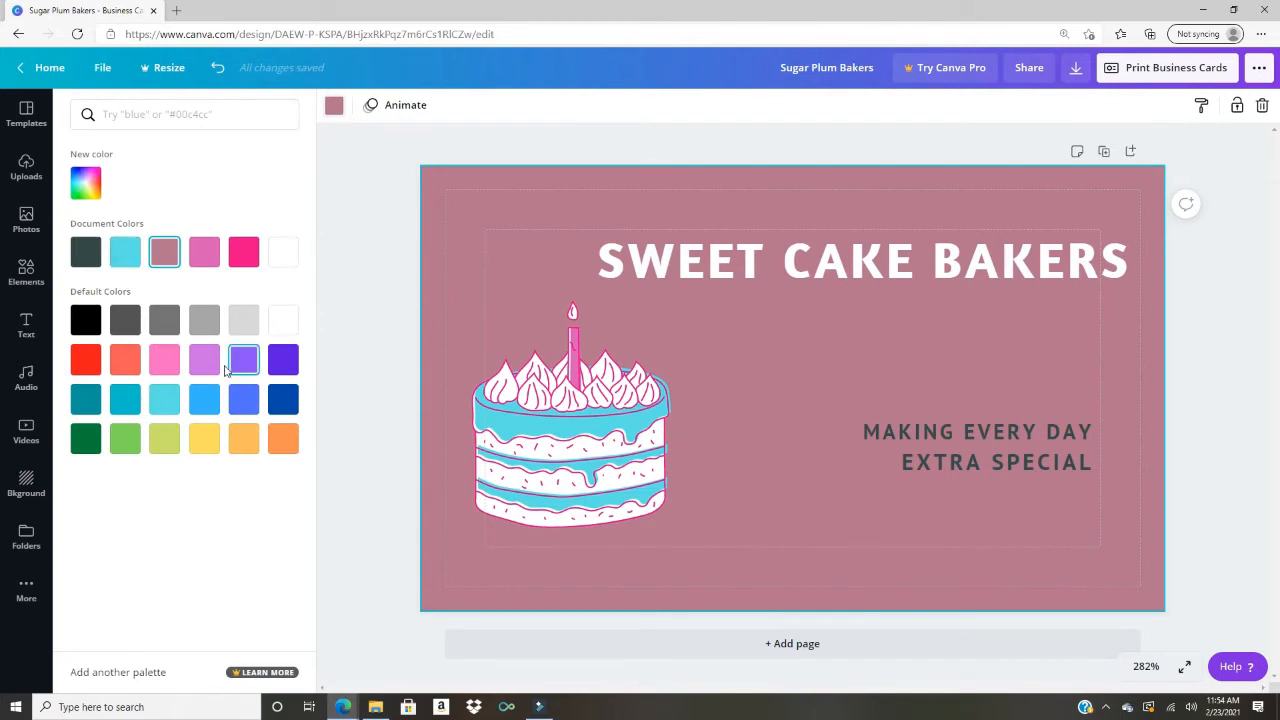
pyautogui.click(129, 325)
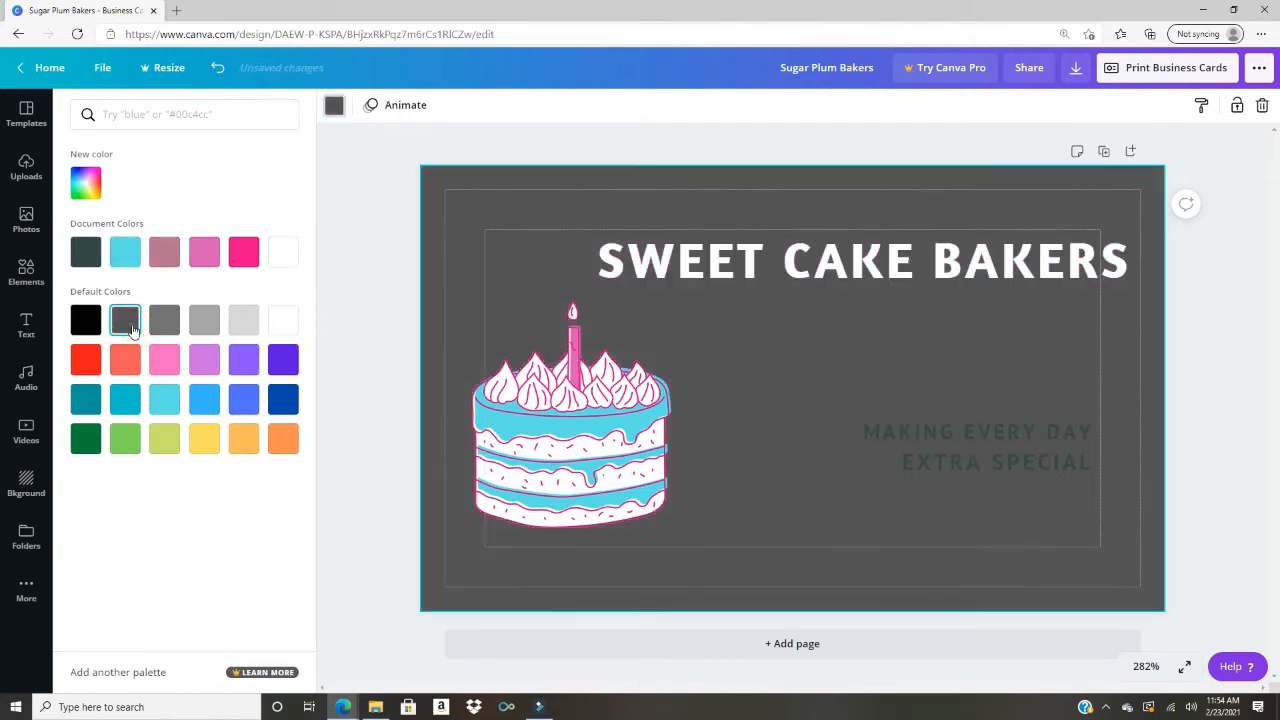
pyautogui.click(351, 306)
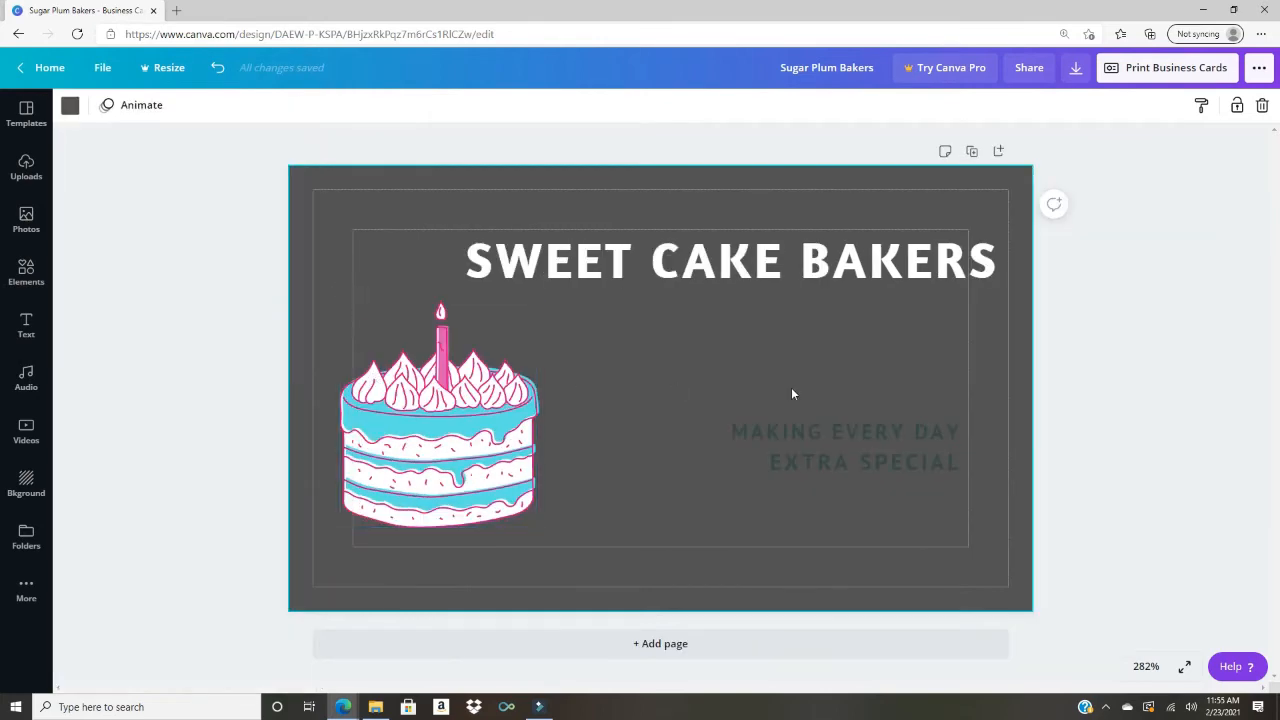
# Step: Colour the MAKING EVERY DAY EXTRA SPECIAL tagline text white
pyautogui.doubleClick(850, 430)
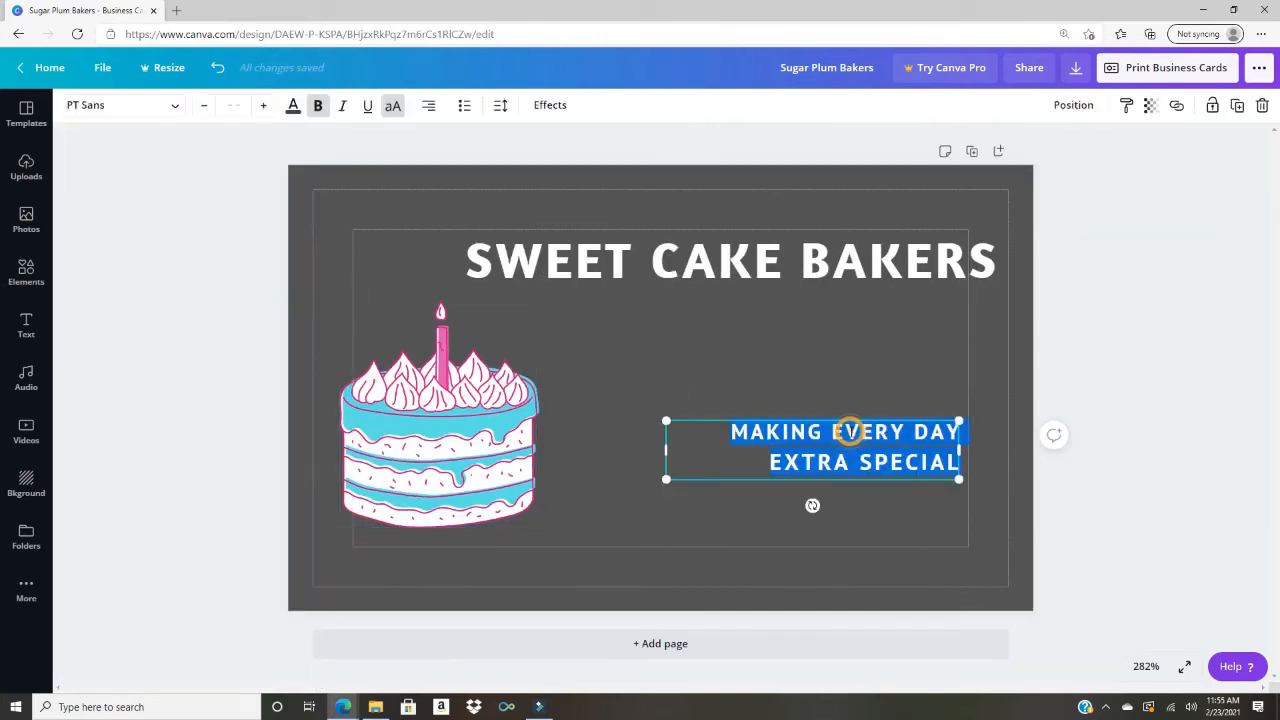
pyautogui.click(293, 105)
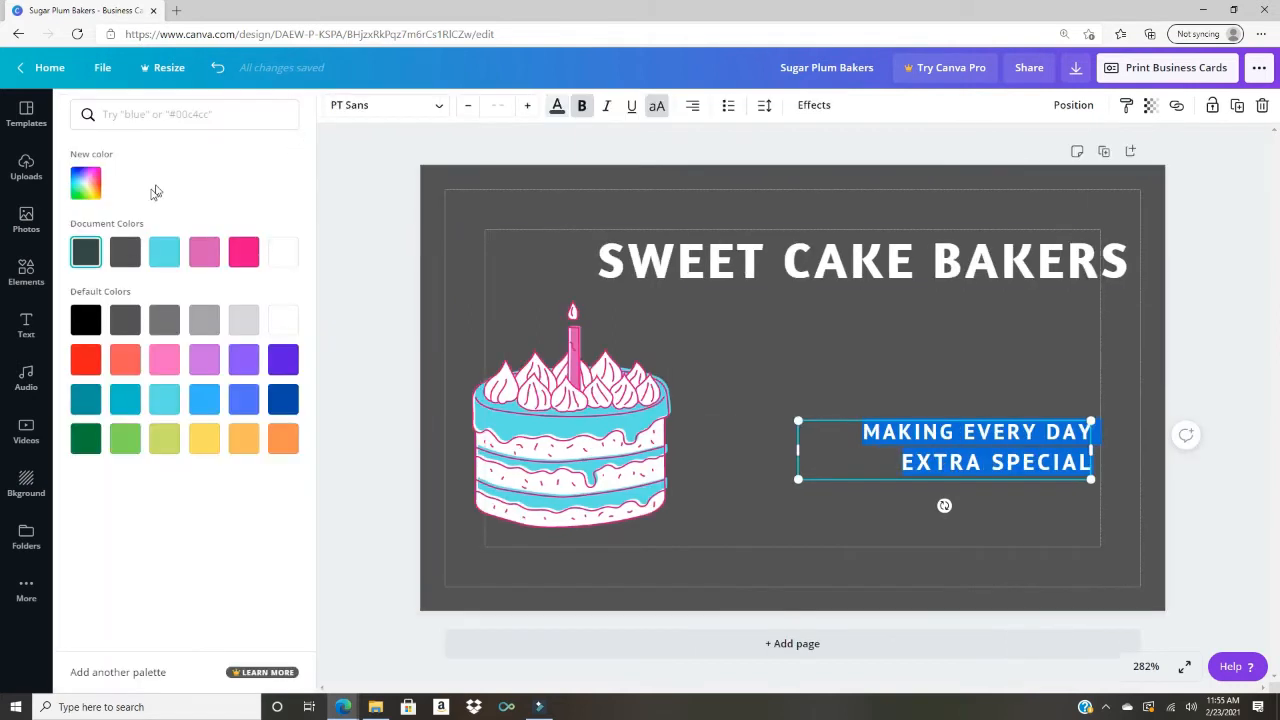
pyautogui.click(280, 252)
pyautogui.click(352, 197)
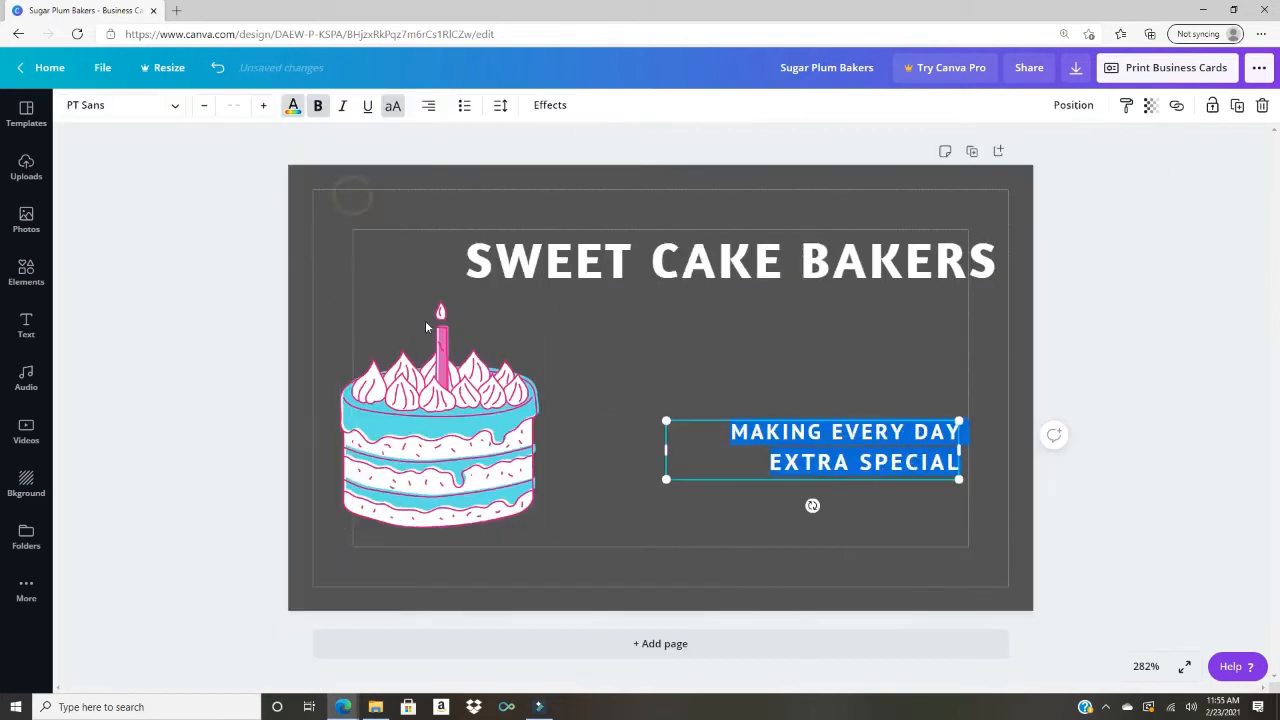
pyautogui.click(1018, 233)
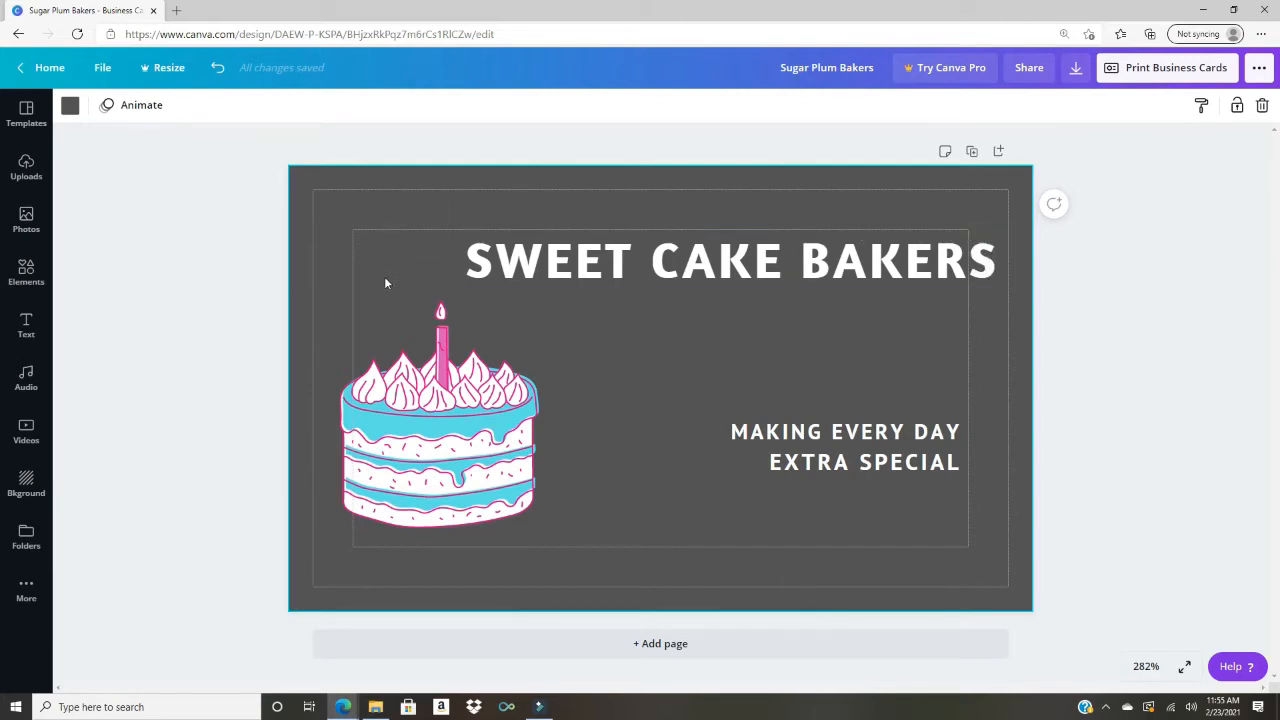
# Step: Shrink the SWEET CAKE BAKERS heading from 18.3 to 16.8, nudge it inside the margins, and shift the cake right
pyautogui.click(878, 252)
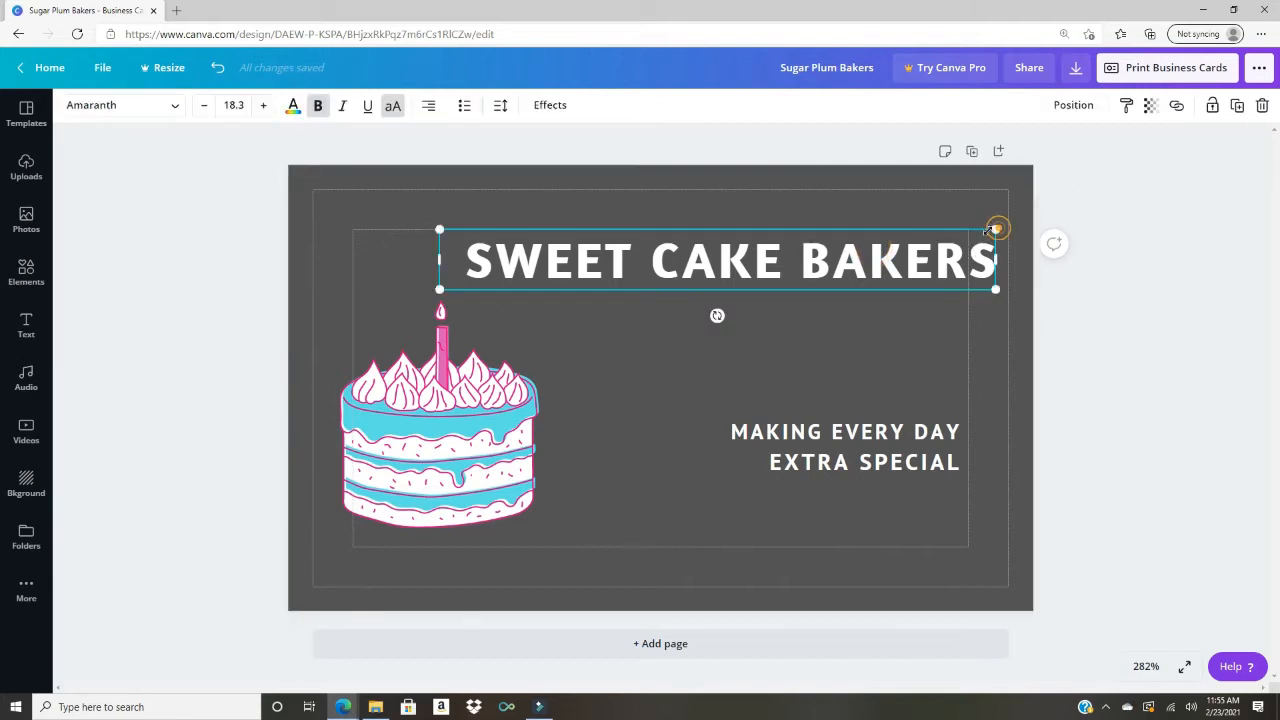
pyautogui.moveTo(998, 228); pyautogui.dragTo(953, 236)
pyautogui.moveTo(882, 277); pyautogui.dragTo(890, 281)
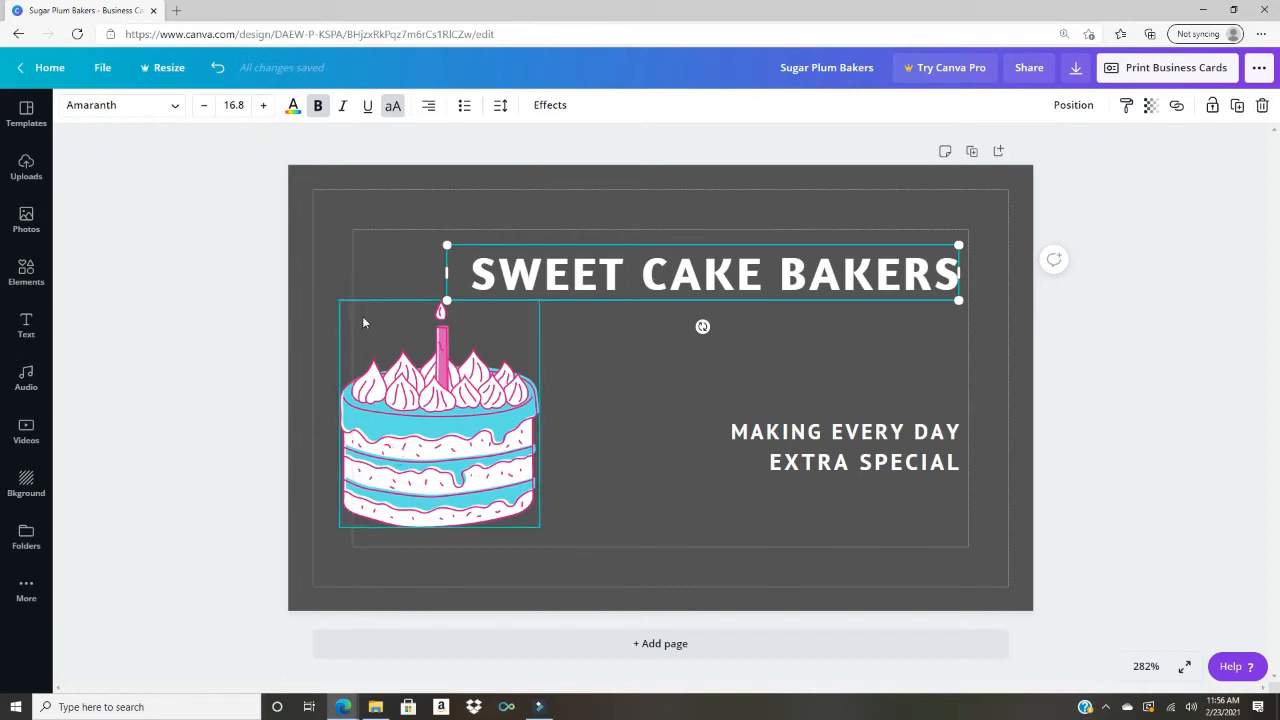
pyautogui.moveTo(417, 452); pyautogui.dragTo(443, 452)
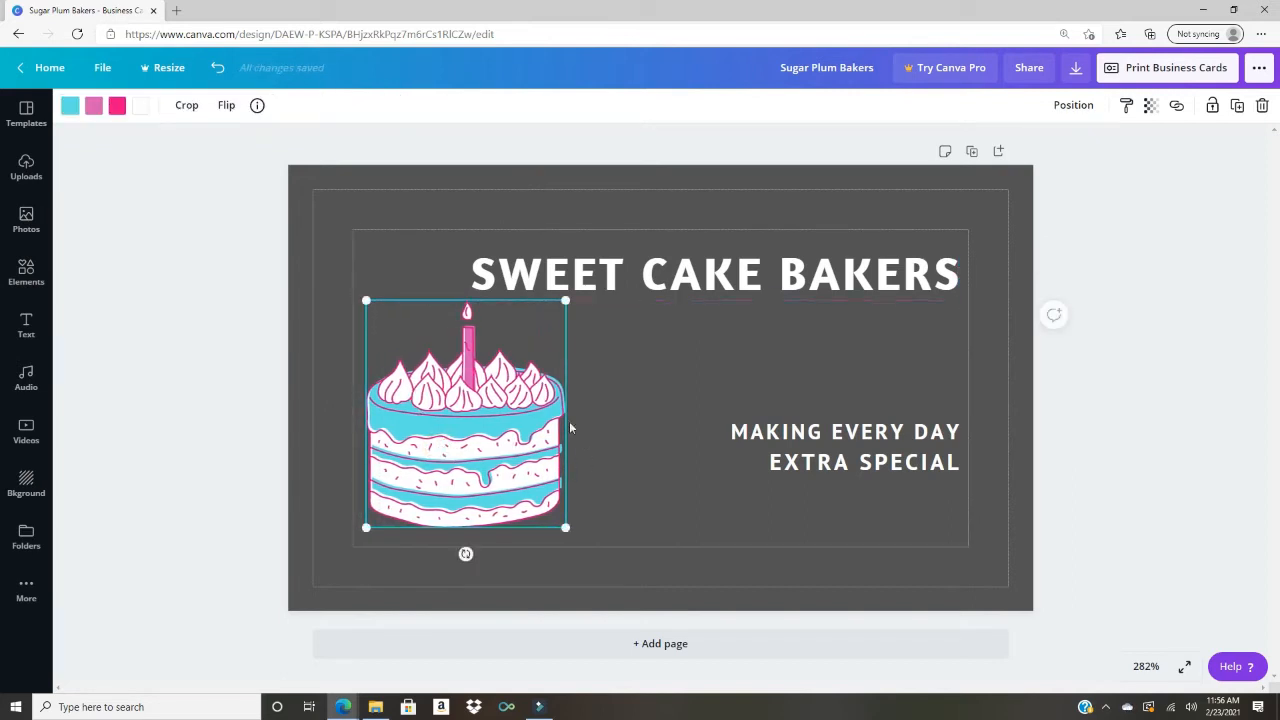
pyautogui.click(337, 318)
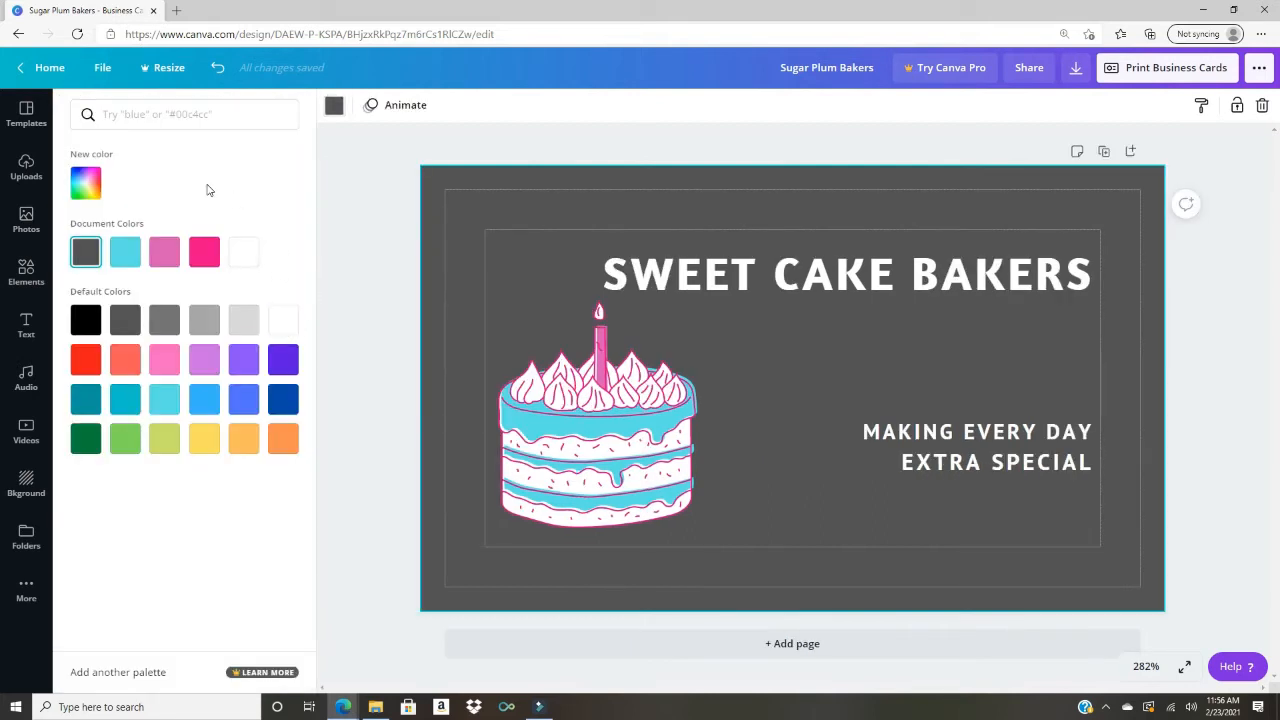
# Step: Try white and light grey backgrounds, revert to dark gray with undo, and open the background library
pyautogui.click(285, 320)
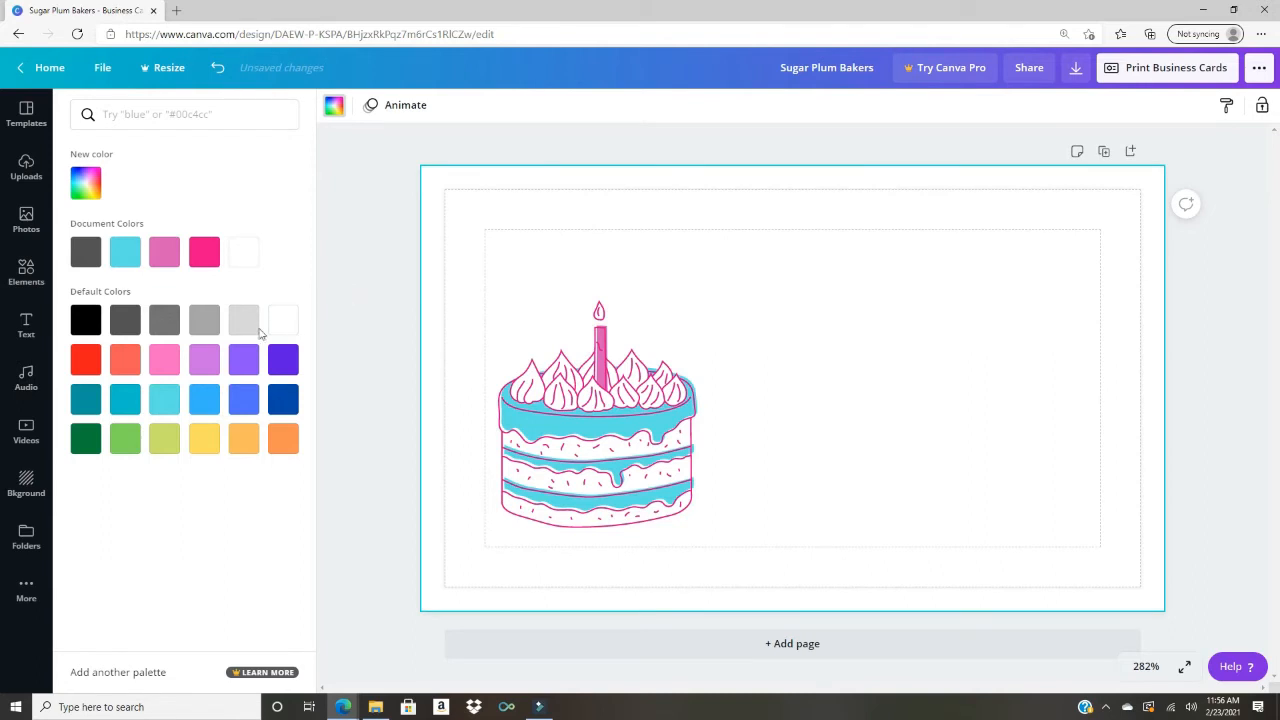
pyautogui.click(245, 328)
pyautogui.click(360, 318)
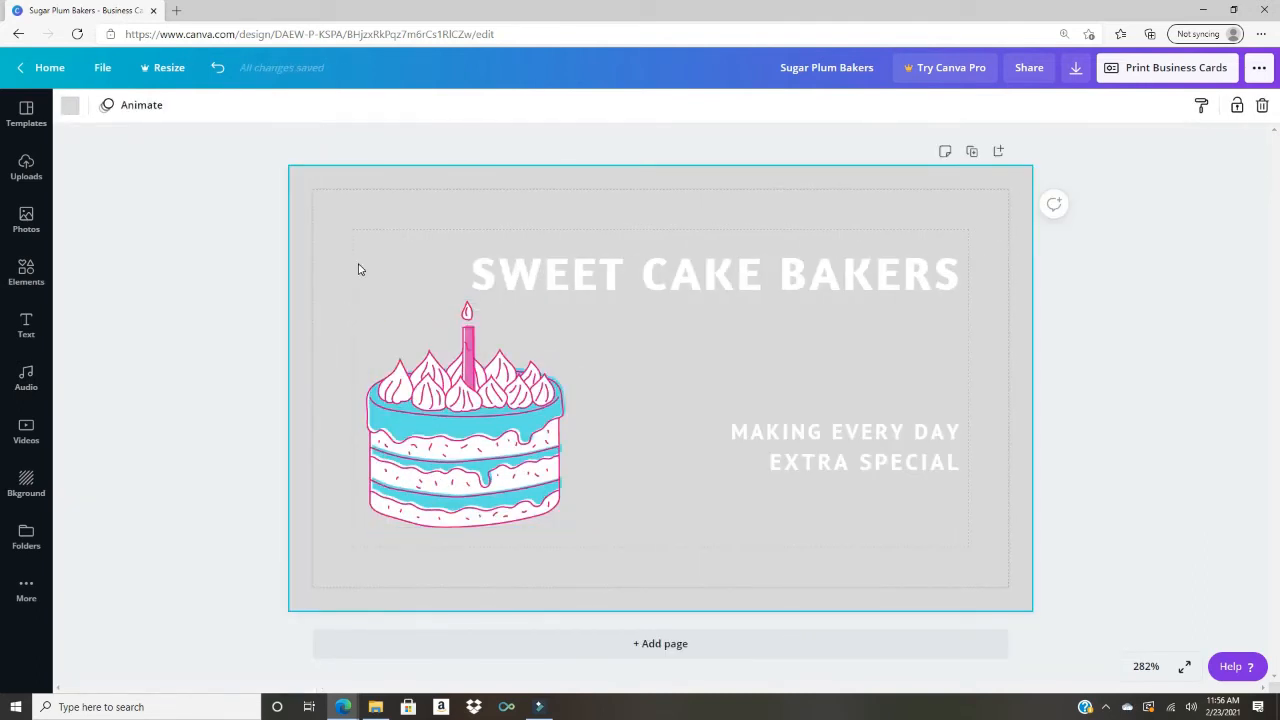
pyautogui.hotkey('ctrl', 'z')
pyautogui.hotkey('ctrl', 'z')
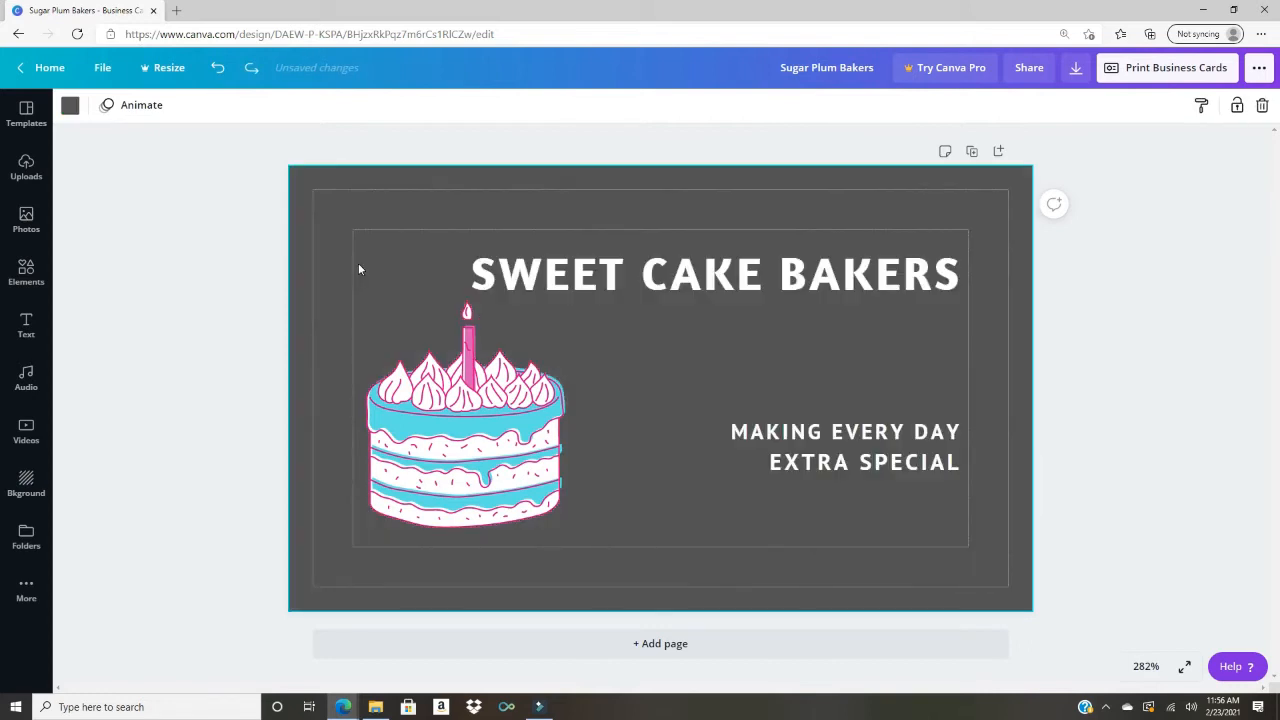
pyautogui.click(30, 482)
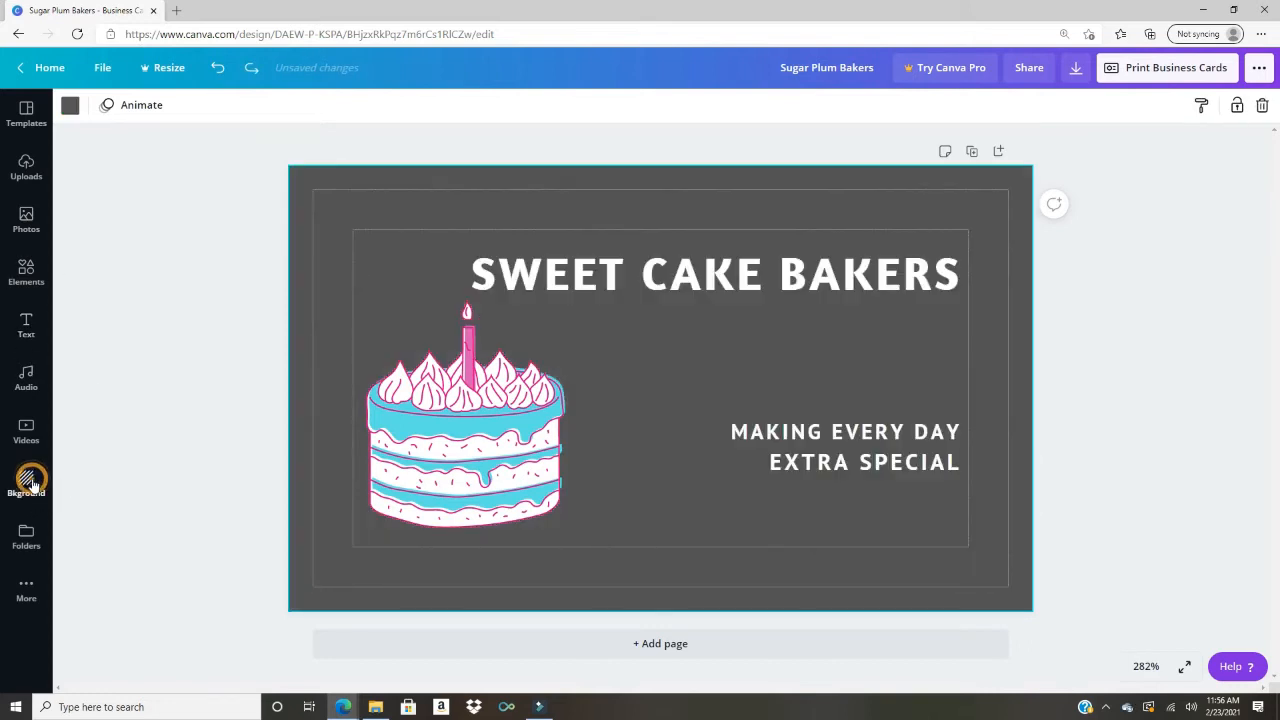
# Step: In Photos, clear the Business search and scroll Trending until the pink cupcake thumbnail shows
pyautogui.click(30, 222)
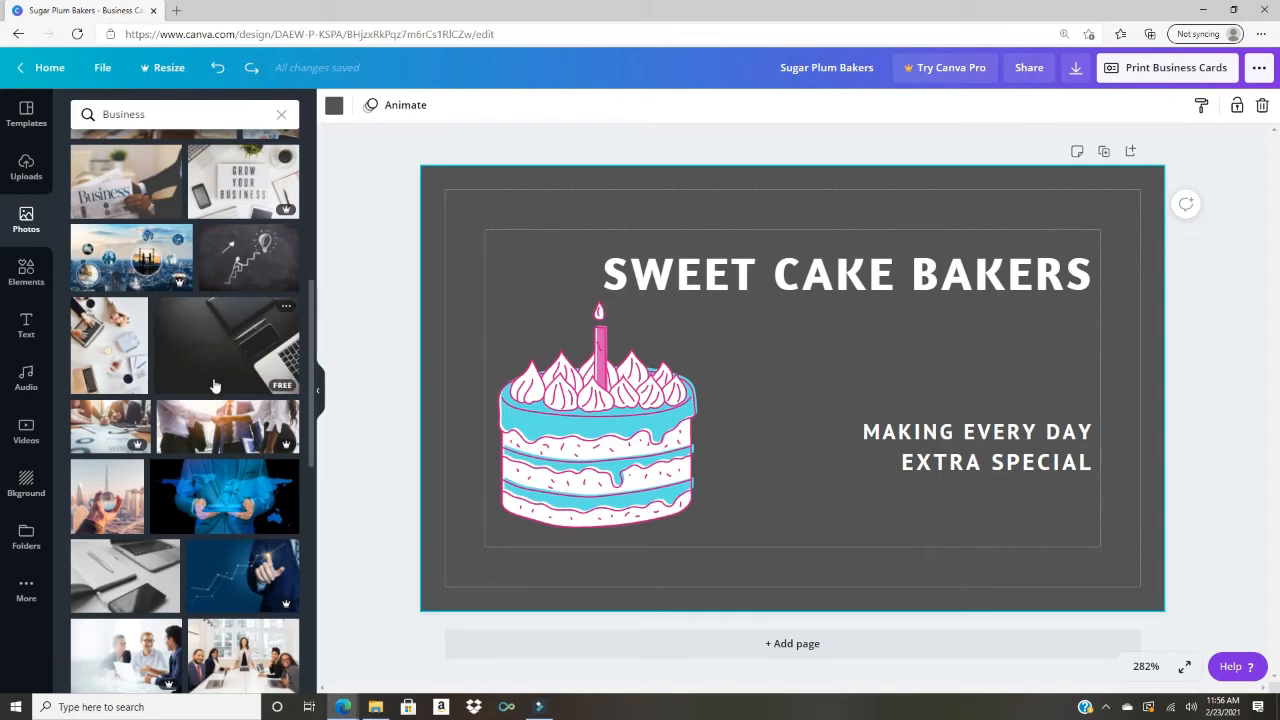
pyautogui.scroll(3, 210, 380)
pyautogui.click(281, 114)
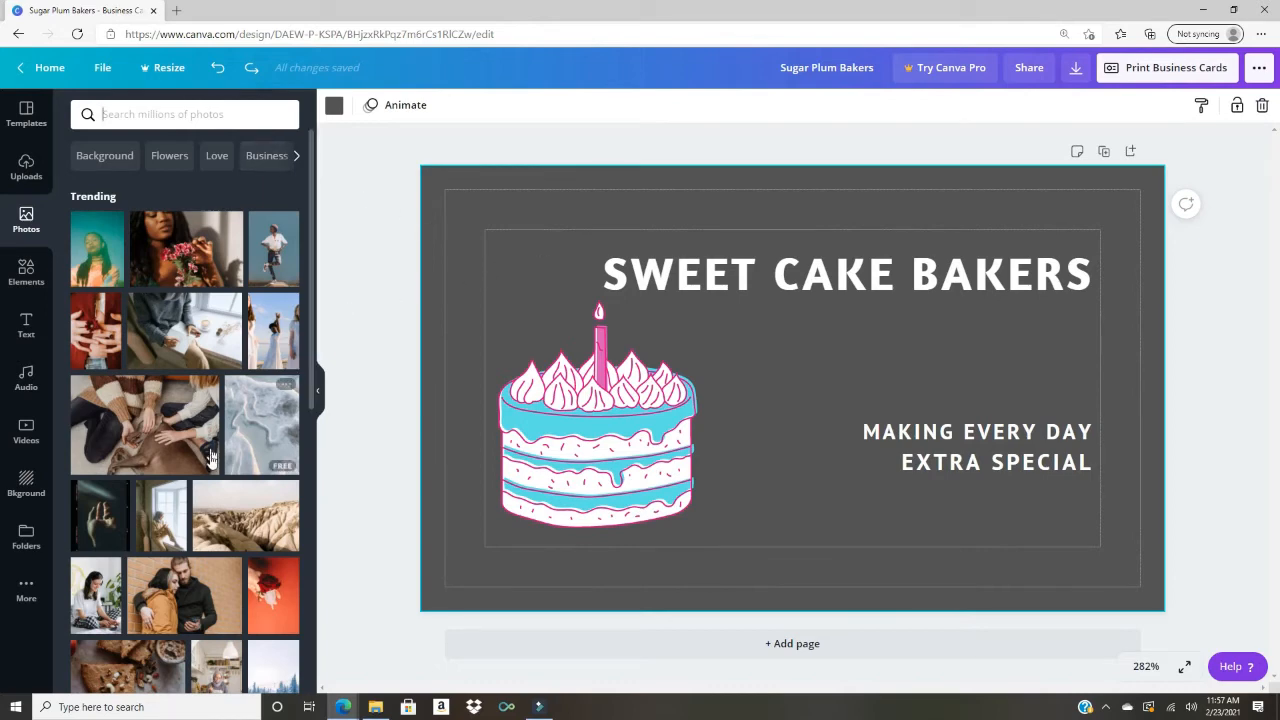
pyautogui.scroll(-2, 220, 482)
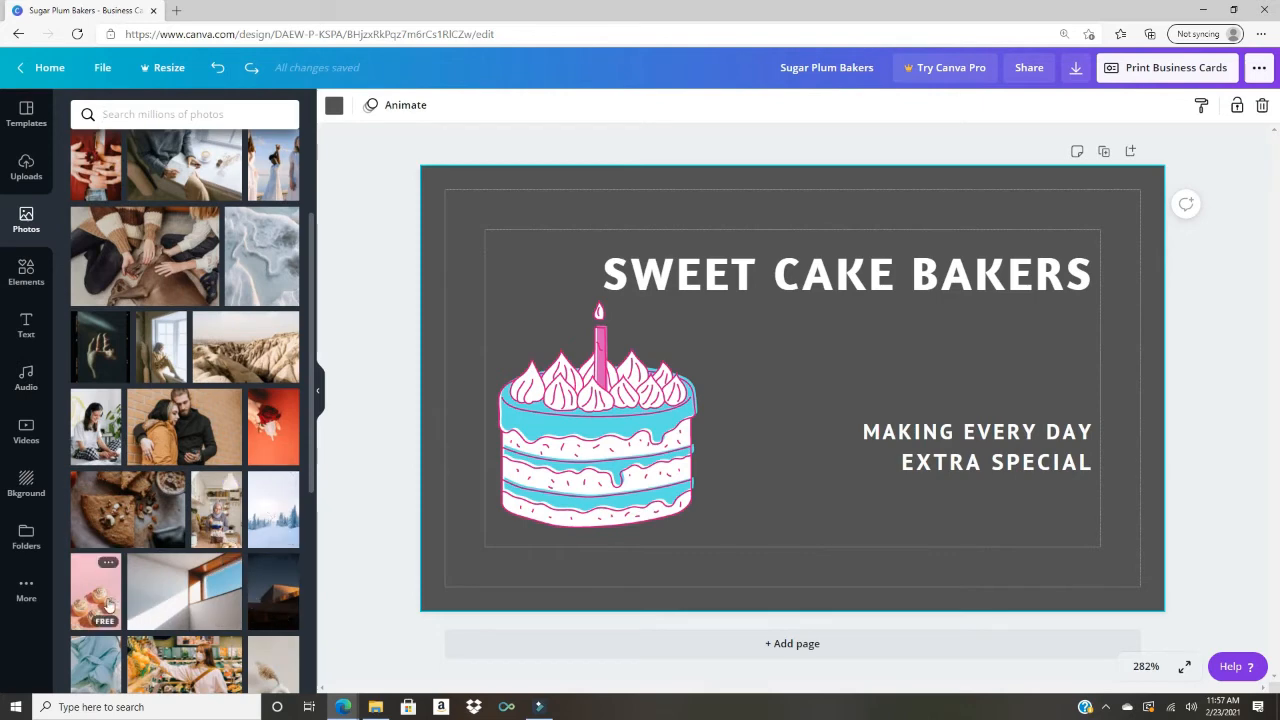
# Step: Add the pink cupcake photo, rotate it to exactly 90°, and place it over the cake
pyautogui.click(105, 606)
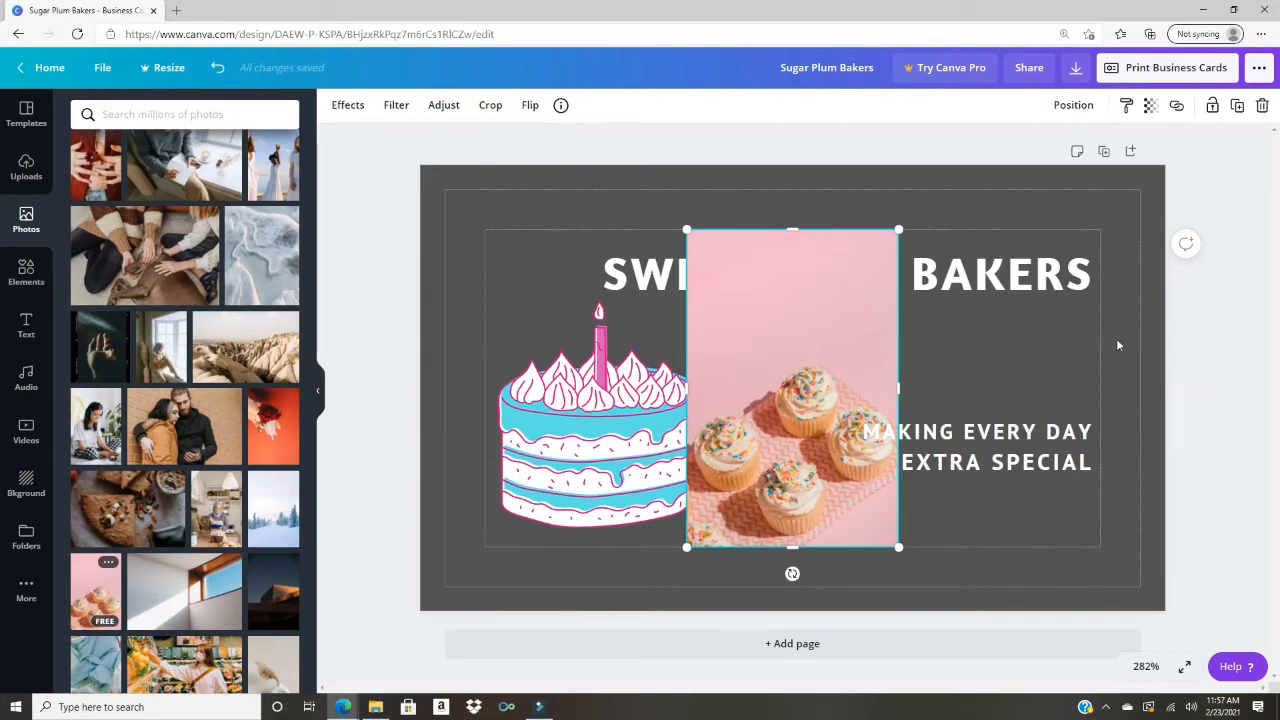
pyautogui.moveTo(793, 573); pyautogui.dragTo(564, 390)
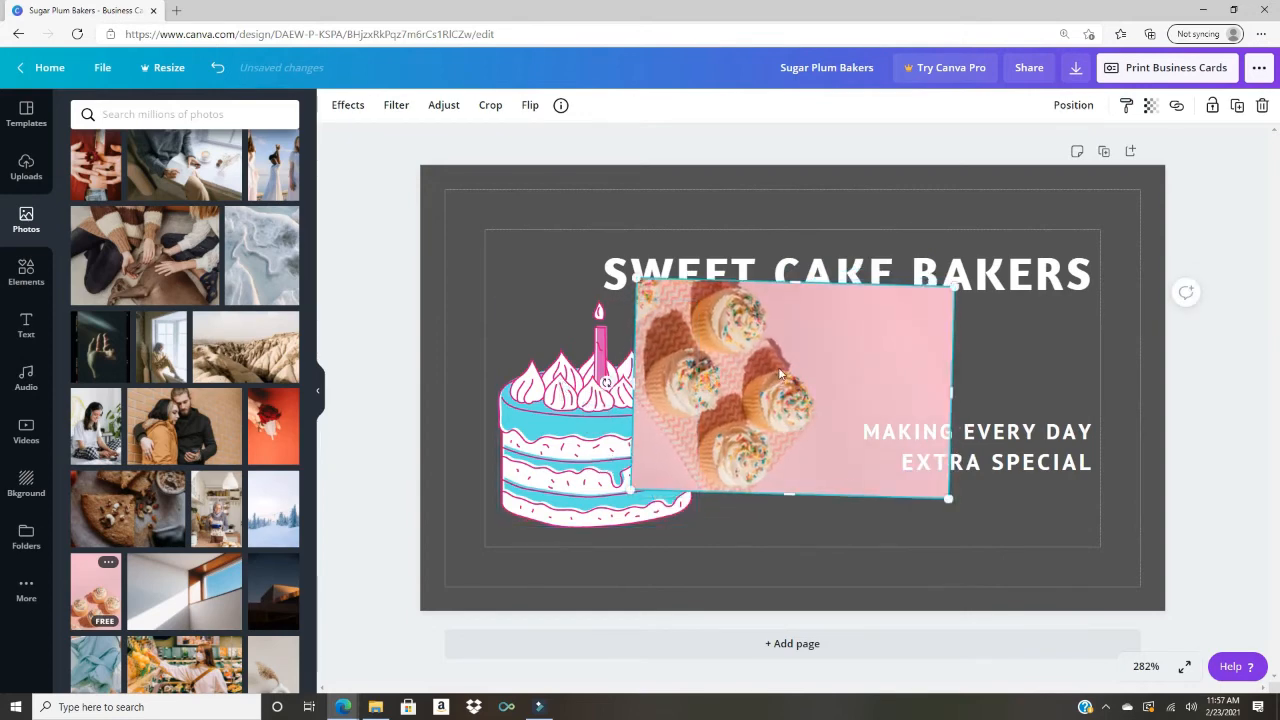
pyautogui.moveTo(606, 383); pyautogui.dragTo(606, 388)
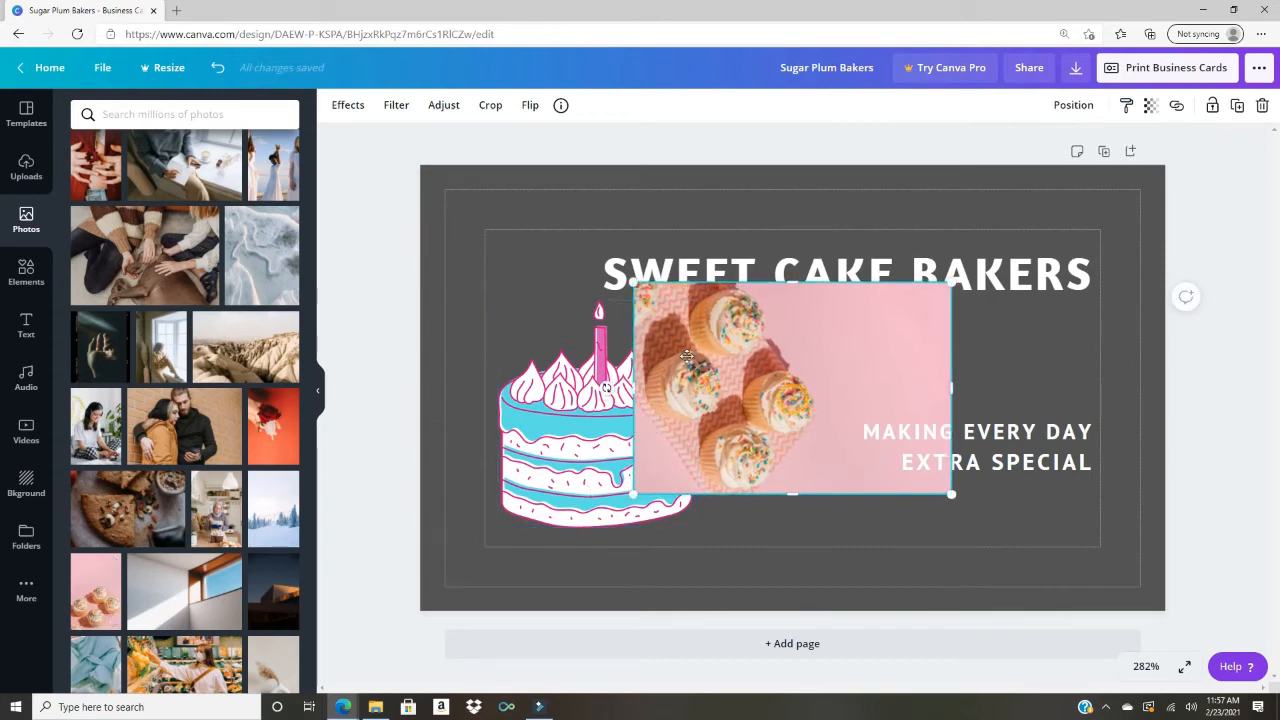
pyautogui.moveTo(794, 403); pyautogui.dragTo(599, 304)
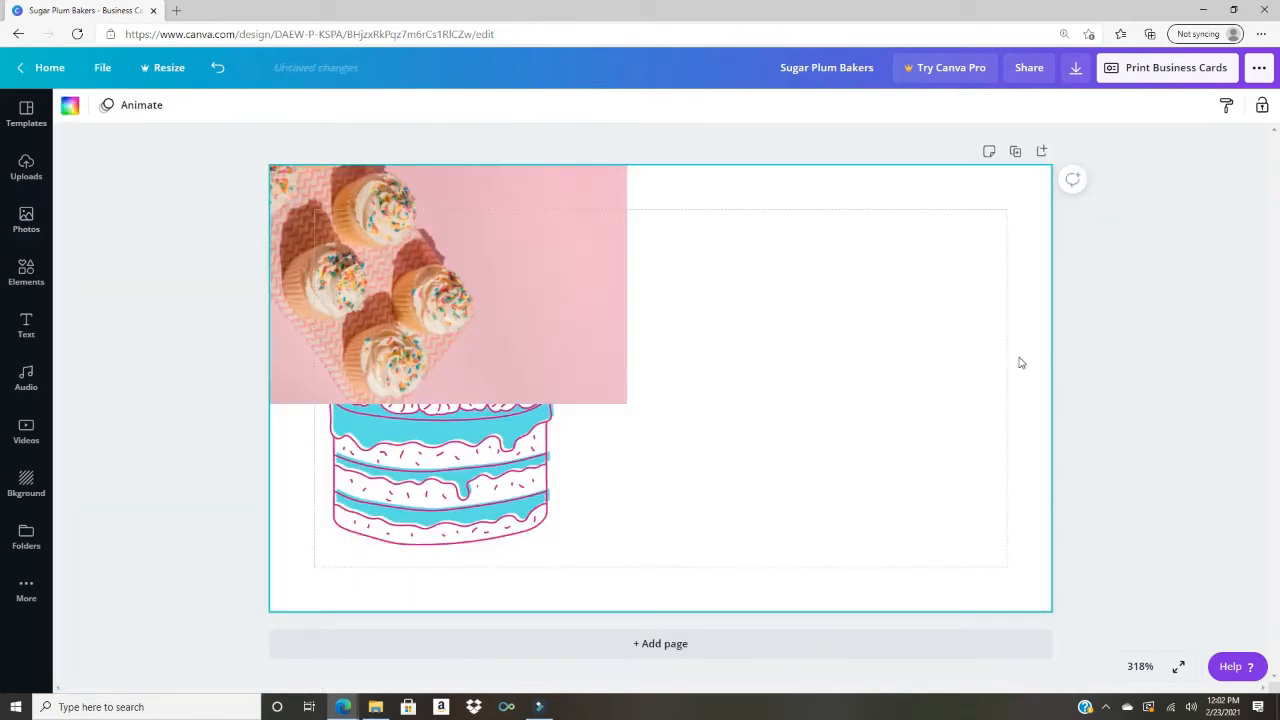
# Step: Send the cupcake photo to the back, behind the cake and text
pyautogui.click(509, 309)
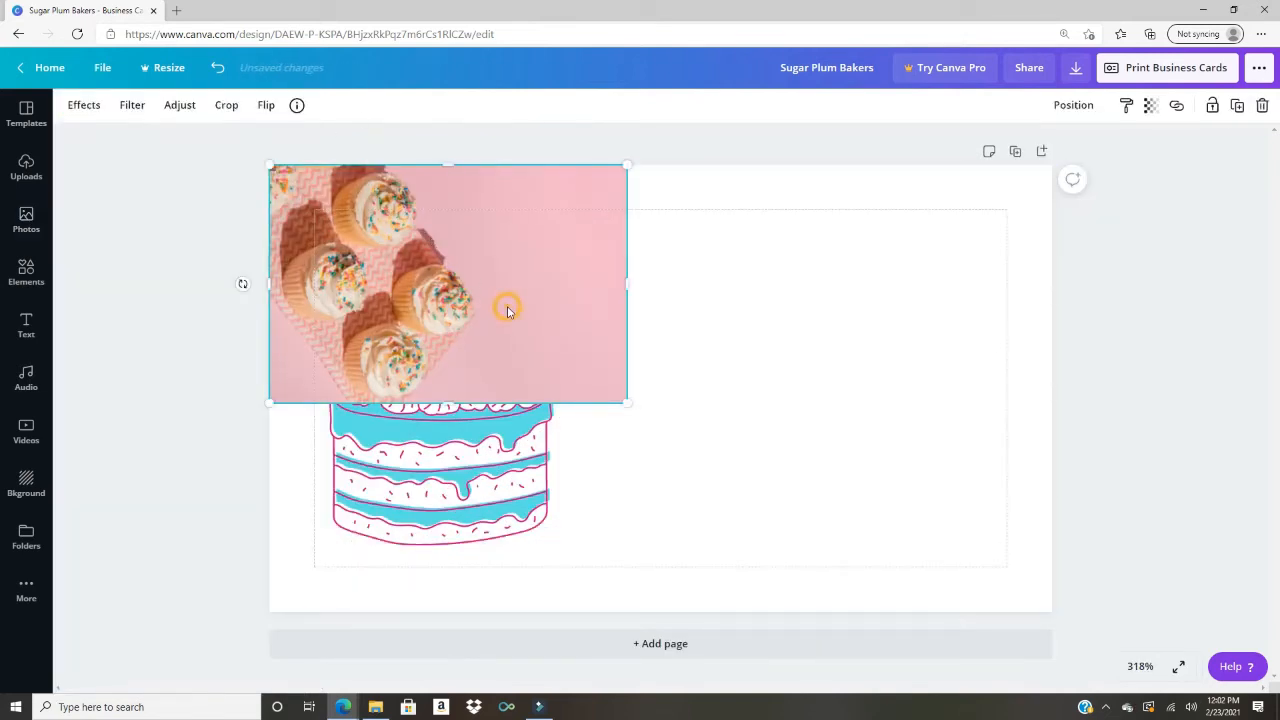
pyautogui.rightClick(526, 318)
pyautogui.click(606, 435)
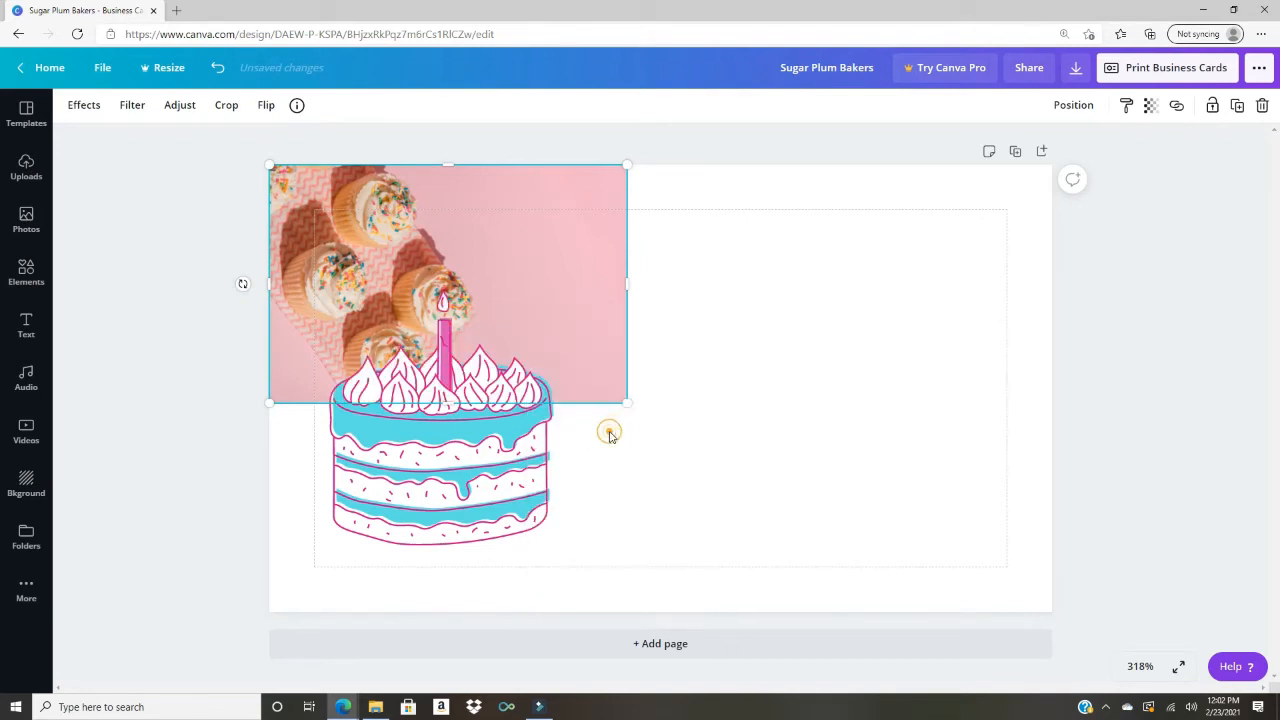
pyautogui.rightClick(568, 252)
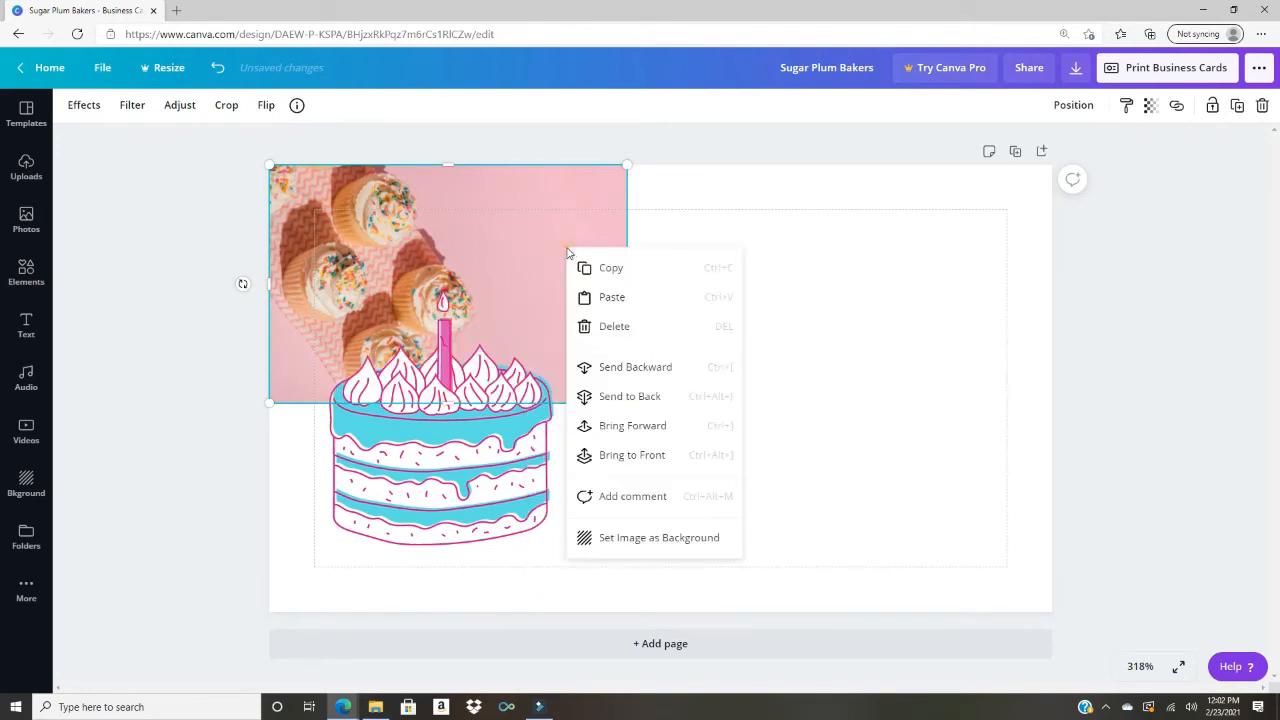
pyautogui.click(632, 396)
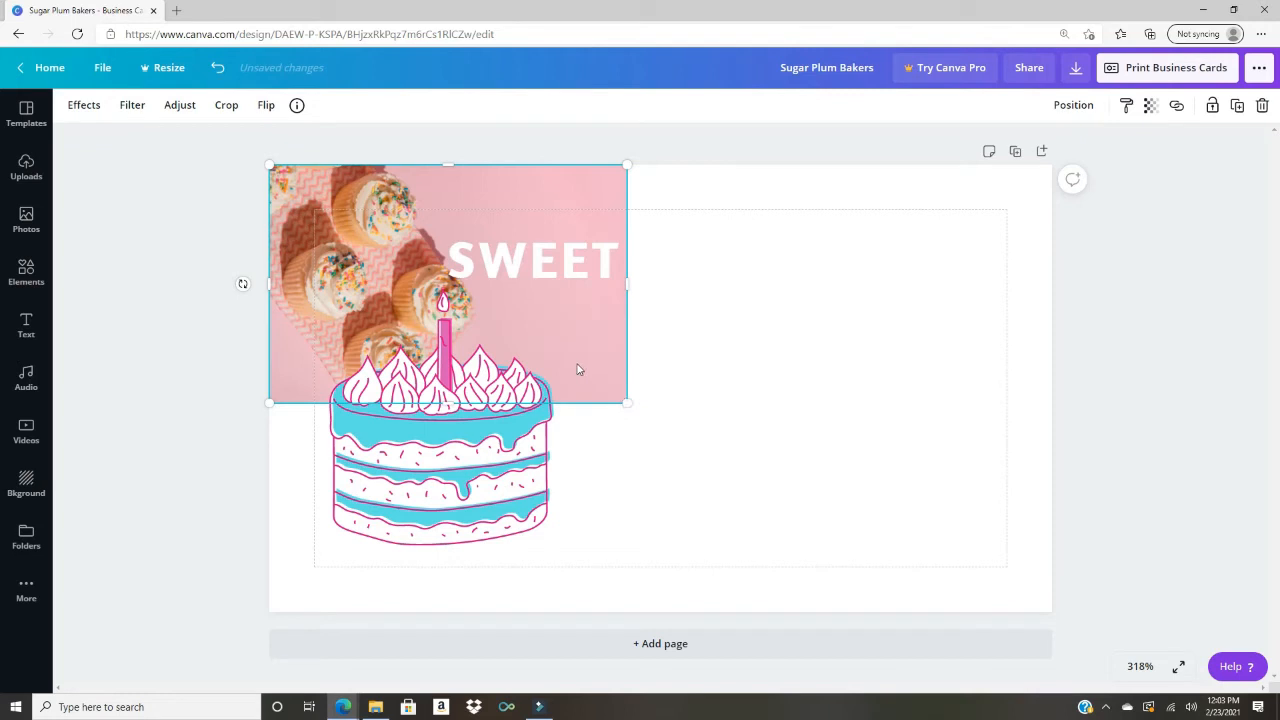
# Step: Enlarge and widen the cupcake photo so it covers the whole card
pyautogui.moveTo(577, 366); pyautogui.dragTo(628, 411)
pyautogui.moveTo(672, 448); pyautogui.dragTo(857, 563)
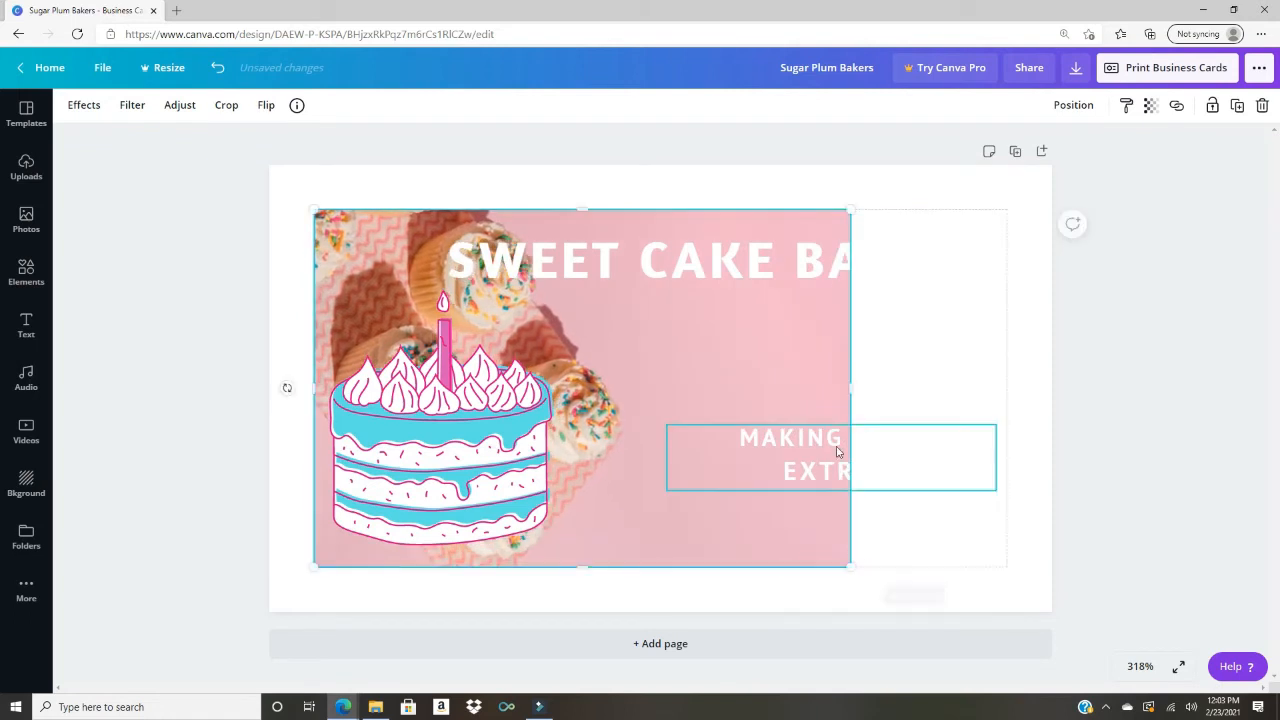
pyautogui.moveTo(851, 393); pyautogui.dragTo(1007, 391)
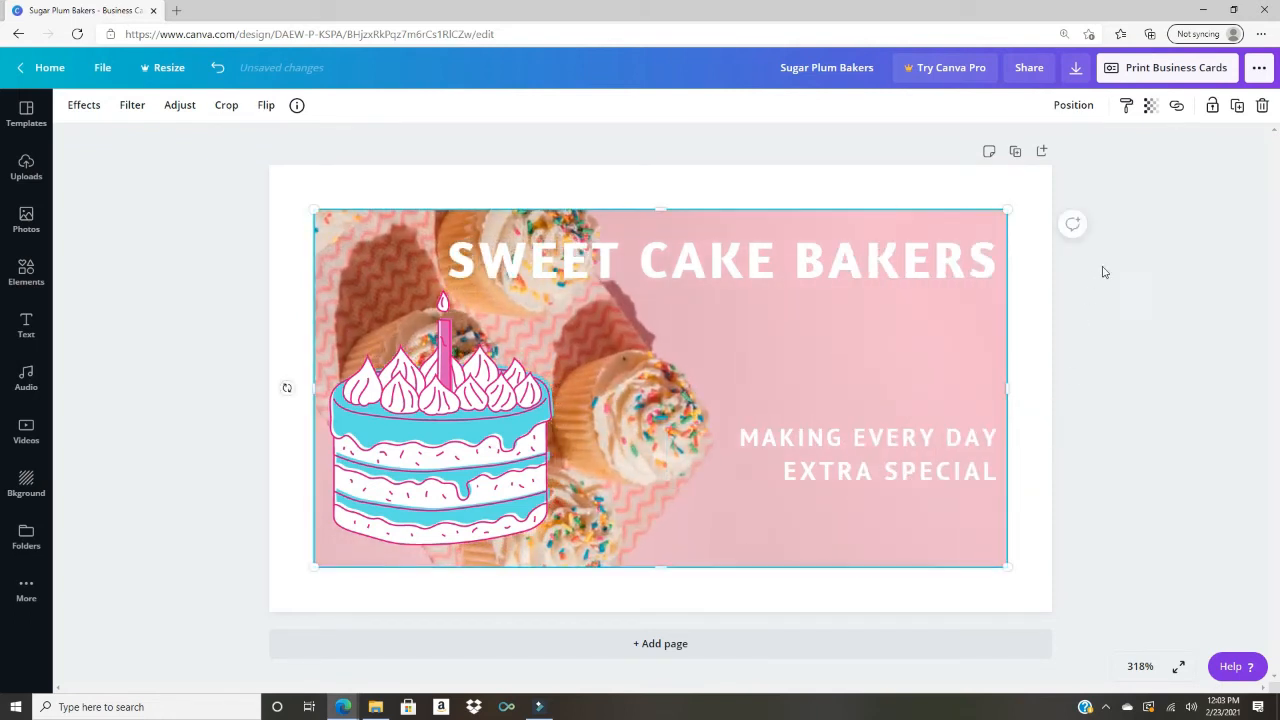
pyautogui.click(1066, 332)
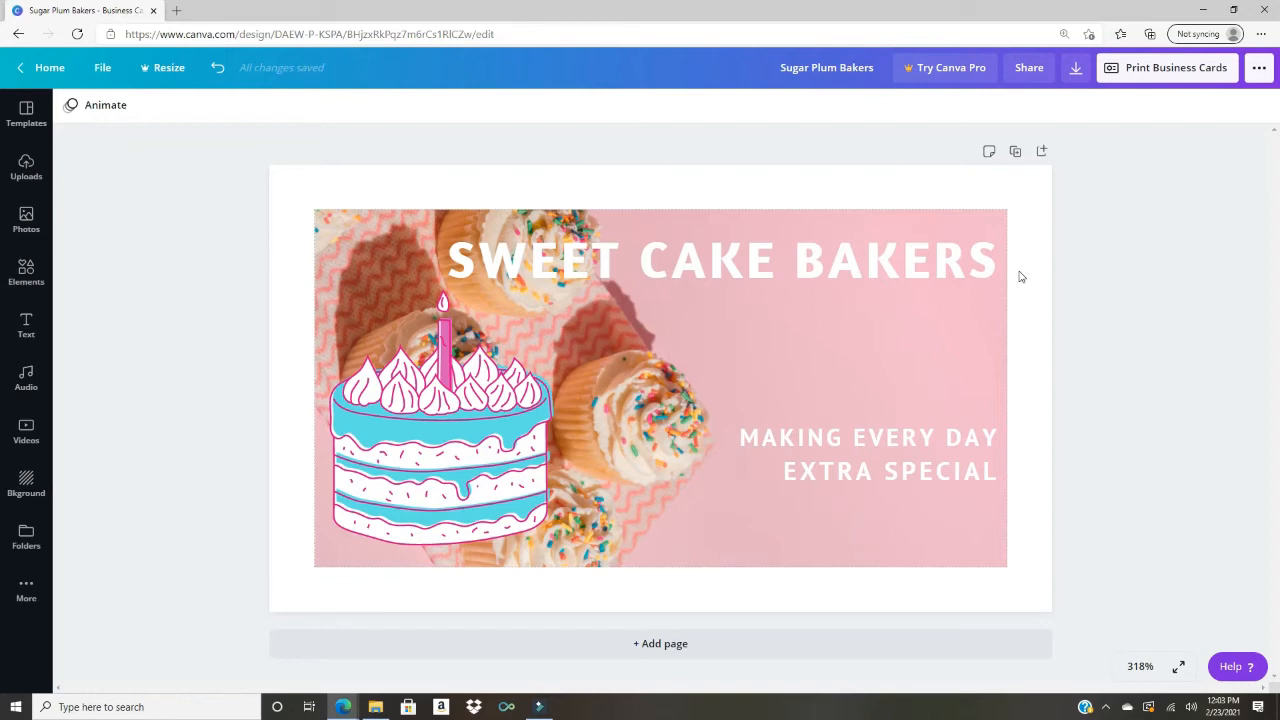
# Step: Delete the turquoise cake illustration from the card
pyautogui.click(424, 462)
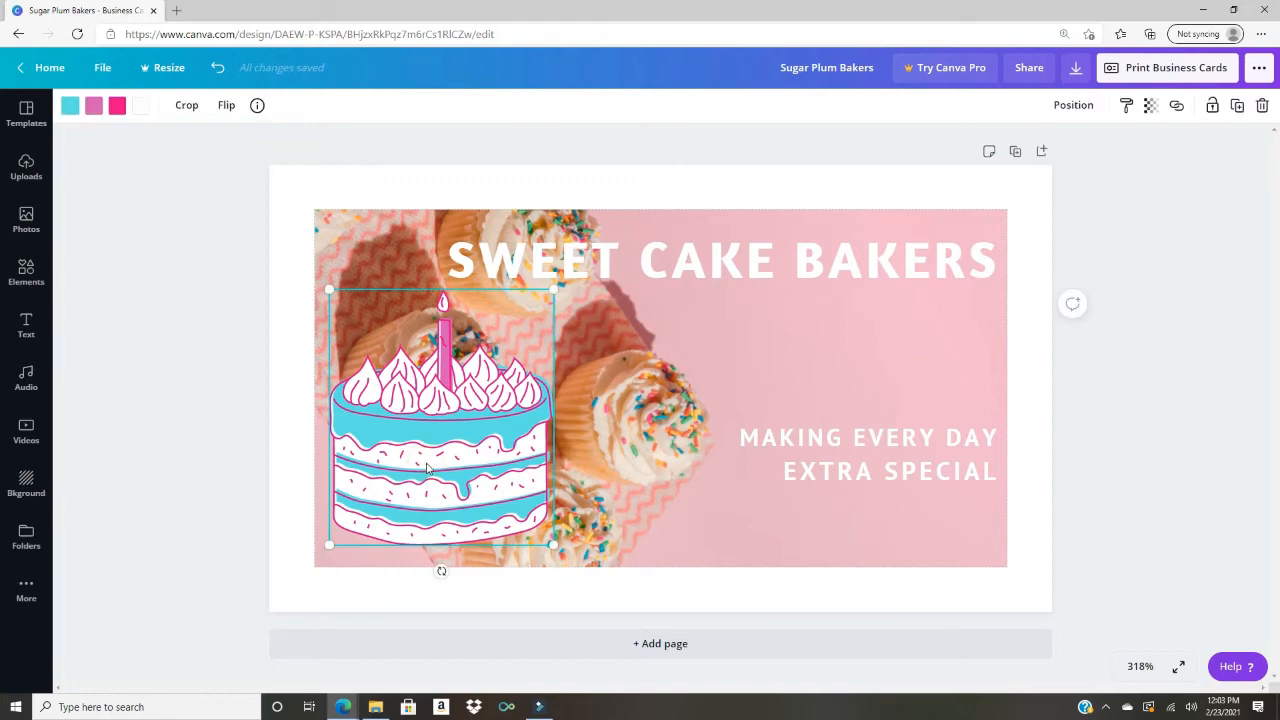
pyautogui.press('Delete')
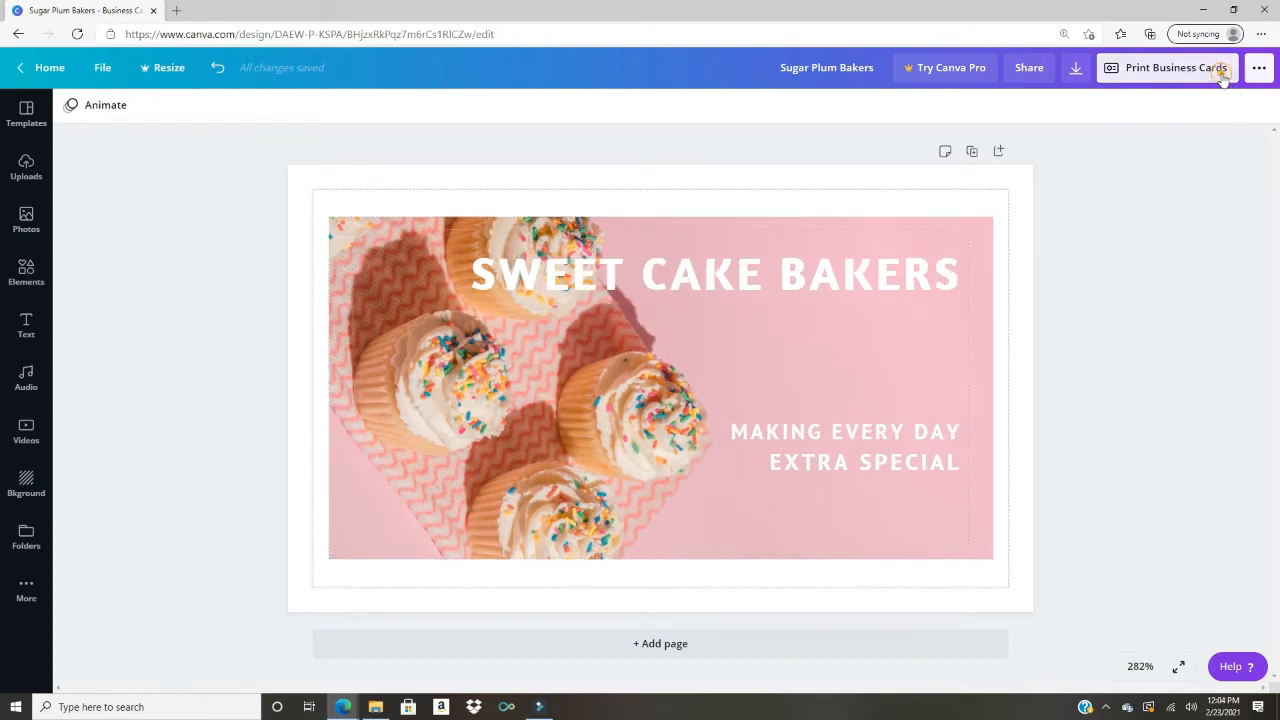
# Step: Open Print Business Cards, accept Premium paper, Matte finish, 50 copies, and continue
pyautogui.click(1210, 66)
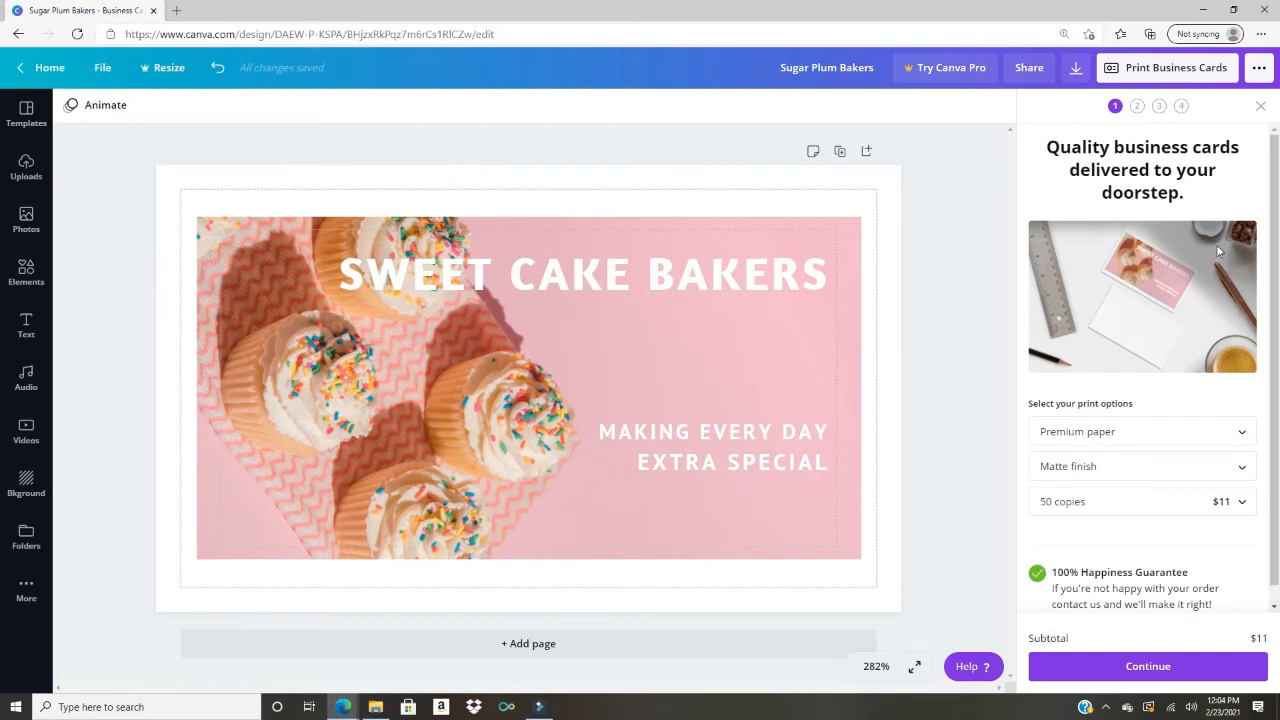
pyautogui.scroll(-1, 1262, 376)
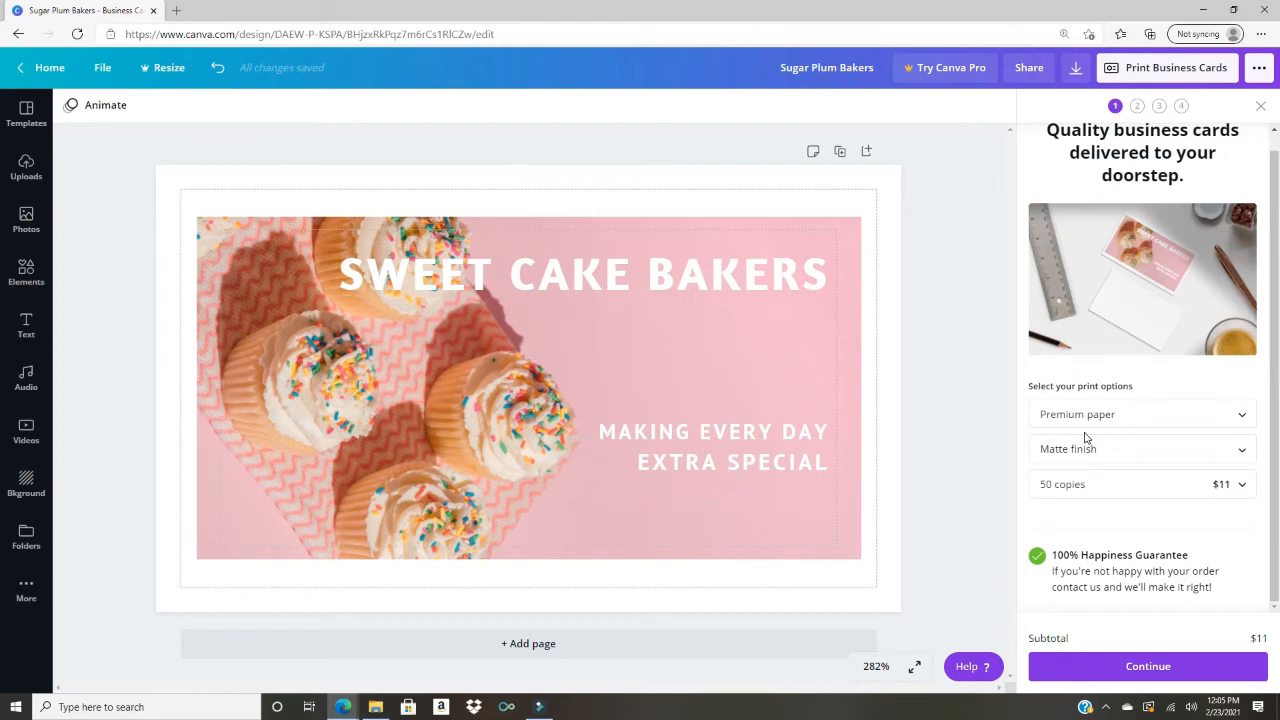
pyautogui.click(1189, 668)
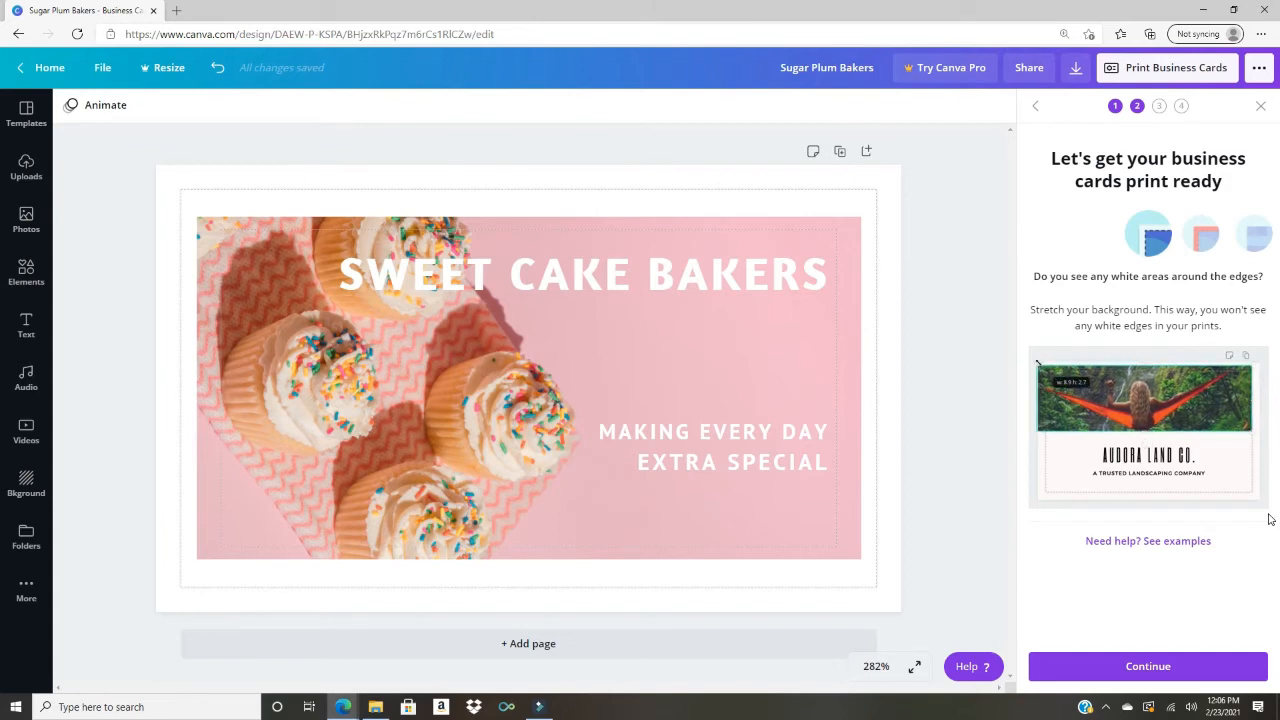
# Step: Continue past the white-edges, danger-zone and image-quality checks to the proof-read step
pyautogui.click(1165, 668)
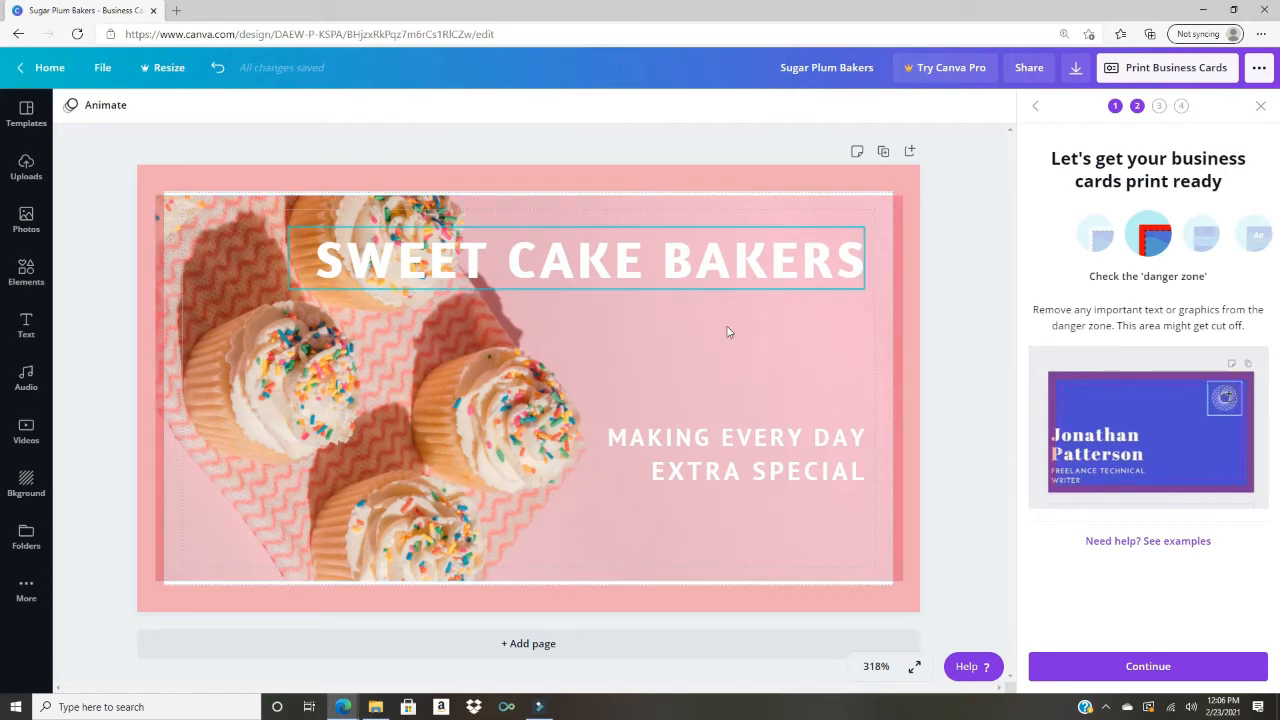
pyautogui.click(1153, 675)
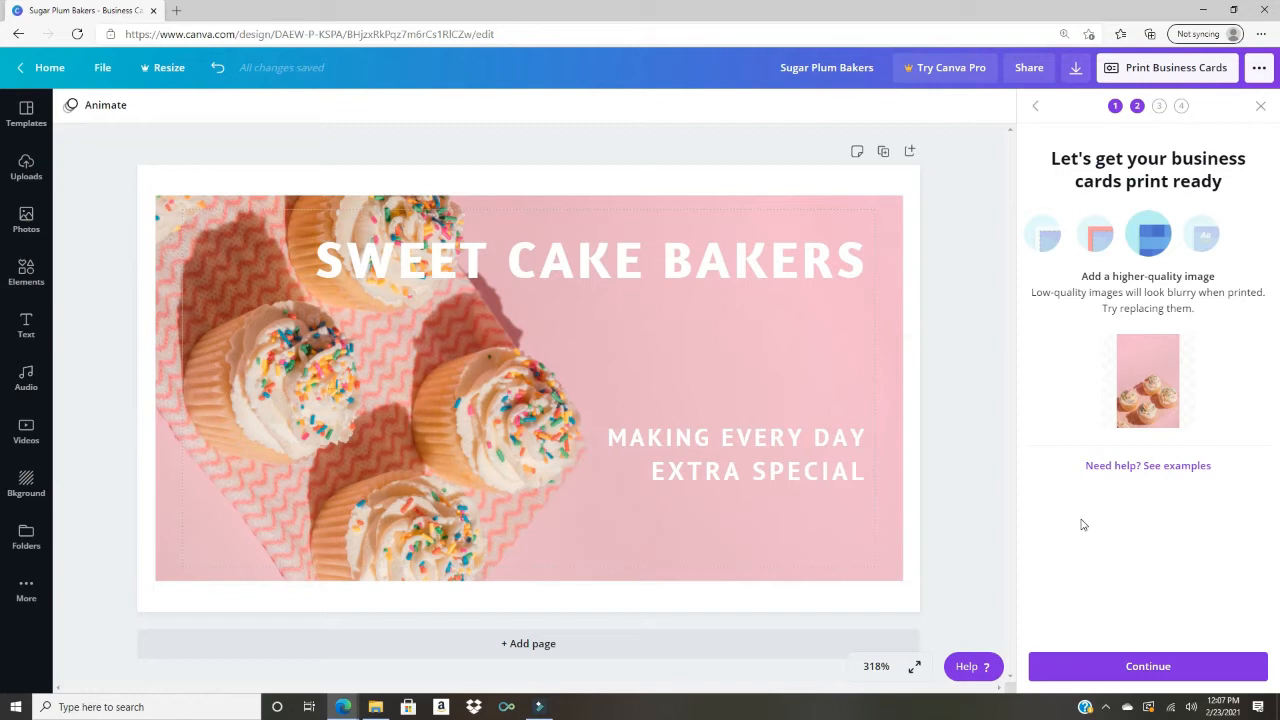
pyautogui.click(1159, 671)
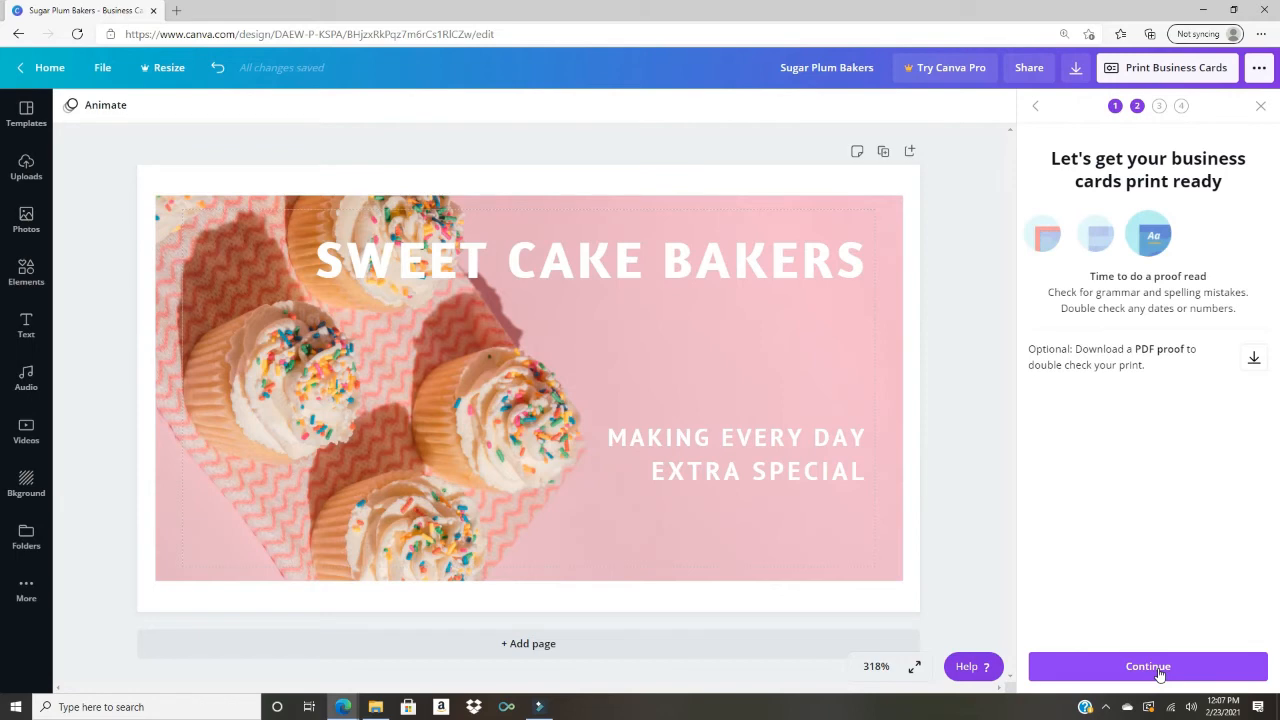
# Step: Download the CANVA_proof PDF proof and open it from the download bar
pyautogui.click(1253, 362)
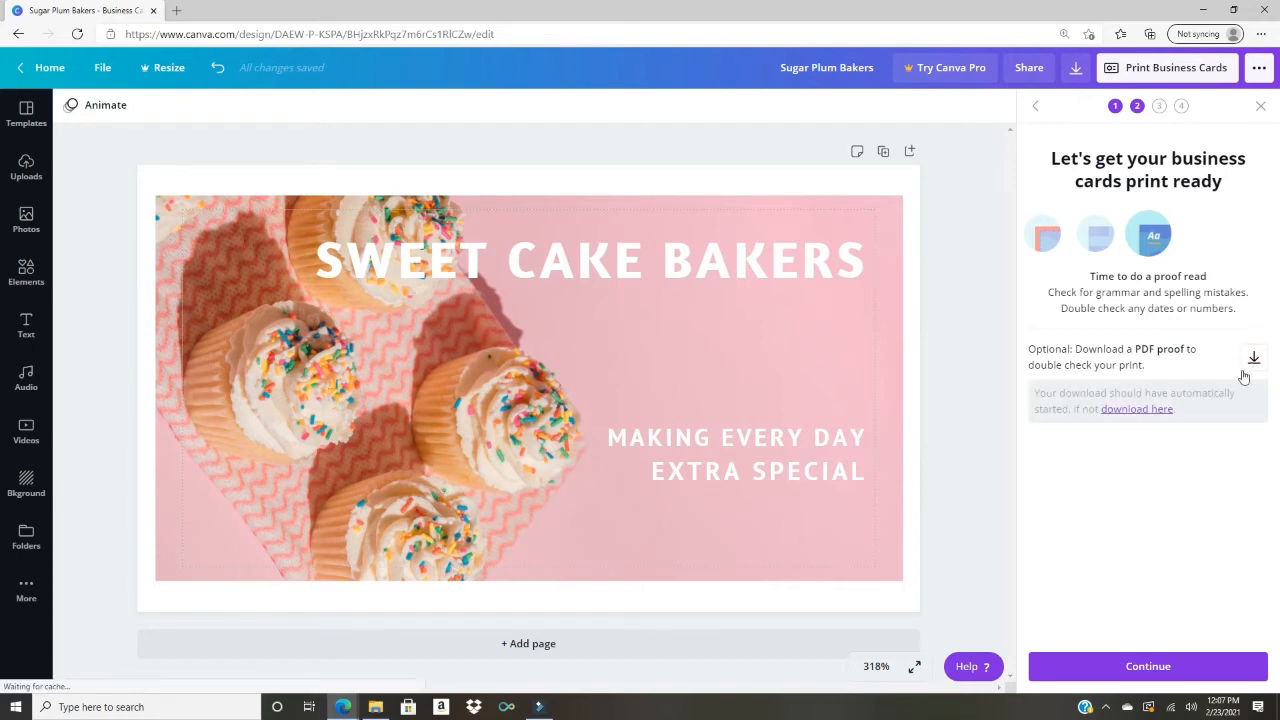
pyautogui.click(1142, 412)
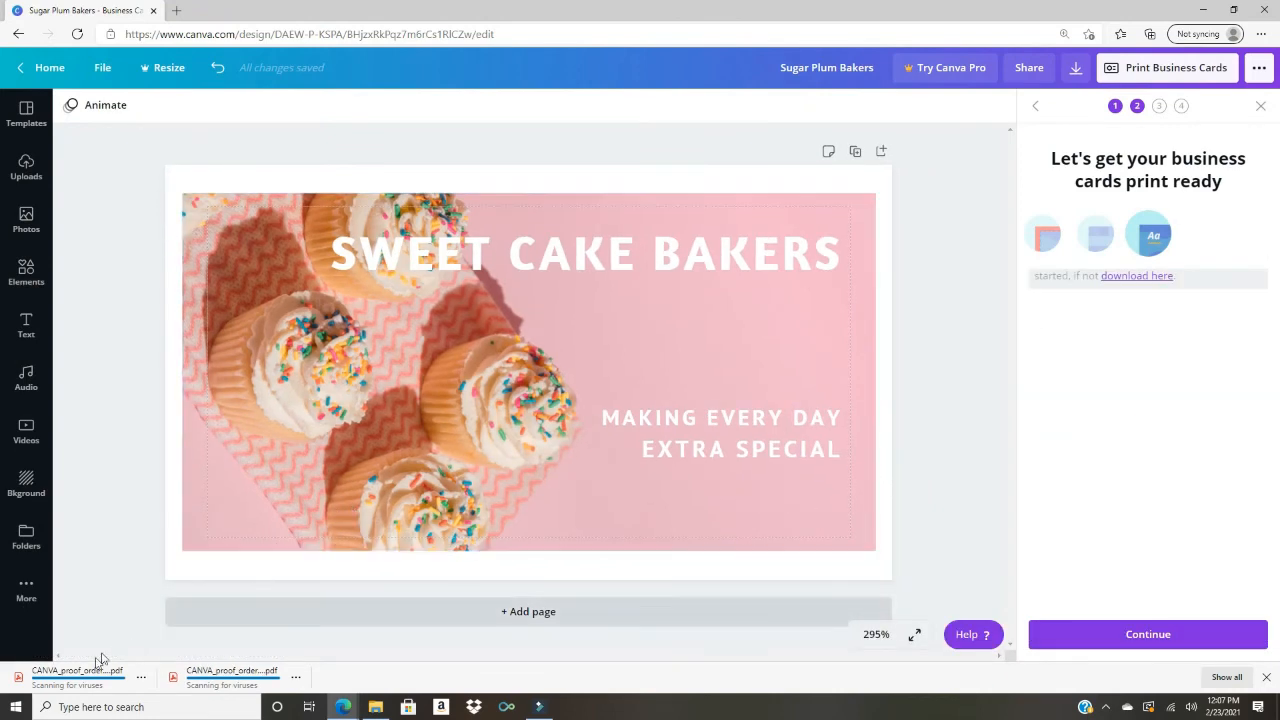
pyautogui.click(80, 682)
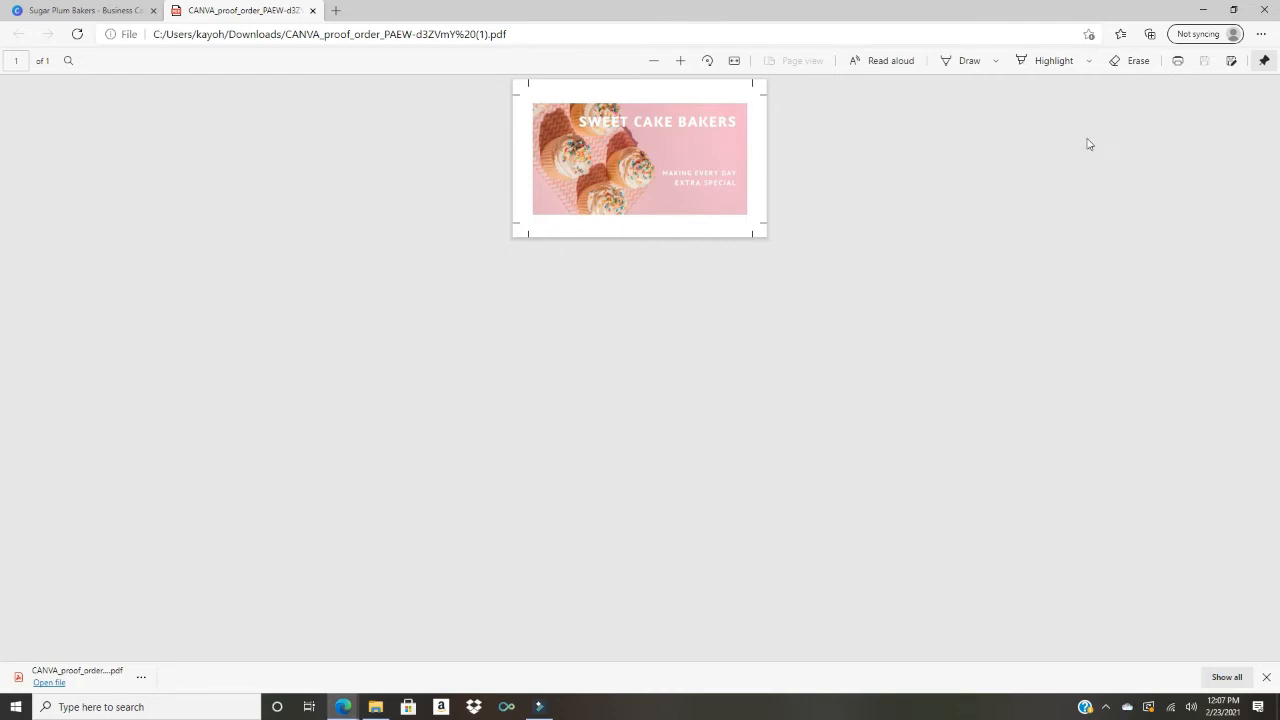
# Step: Zoom in six steps on the proof page, then back out one step
pyautogui.click(681, 62)
pyautogui.click(681, 62)
pyautogui.click(681, 62)
pyautogui.click(681, 62)
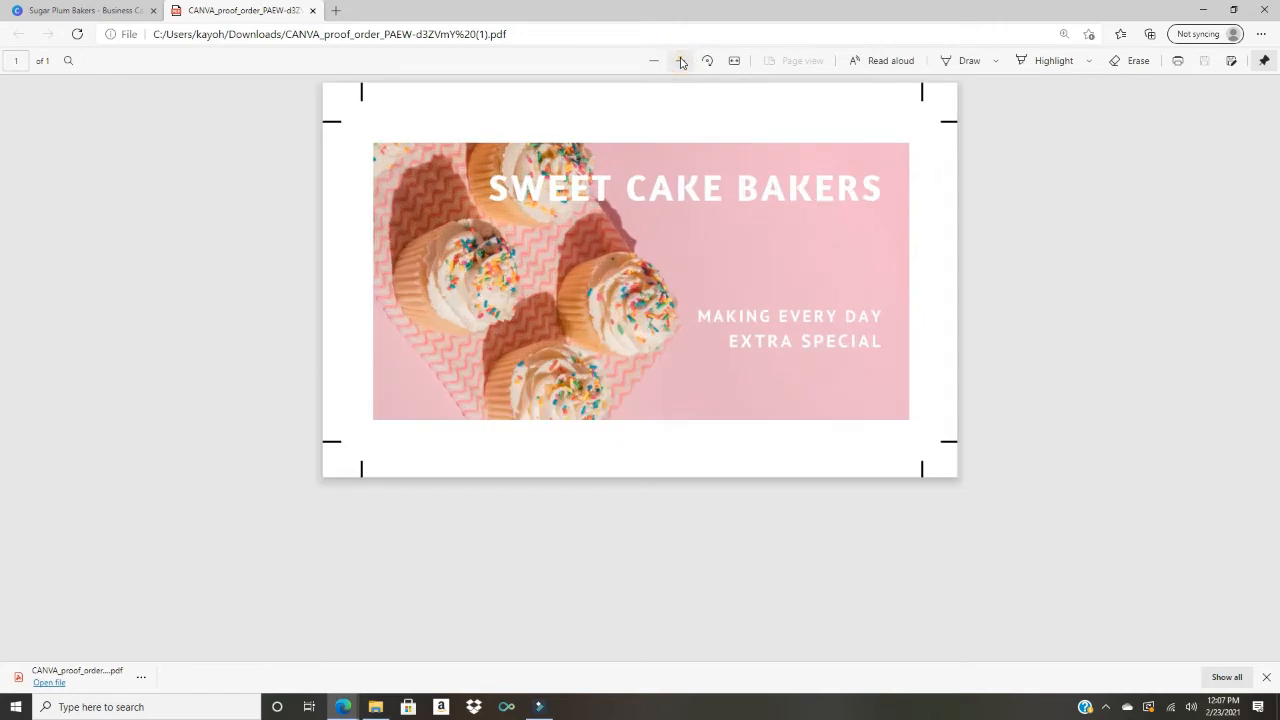
pyautogui.click(681, 62)
pyautogui.click(681, 62)
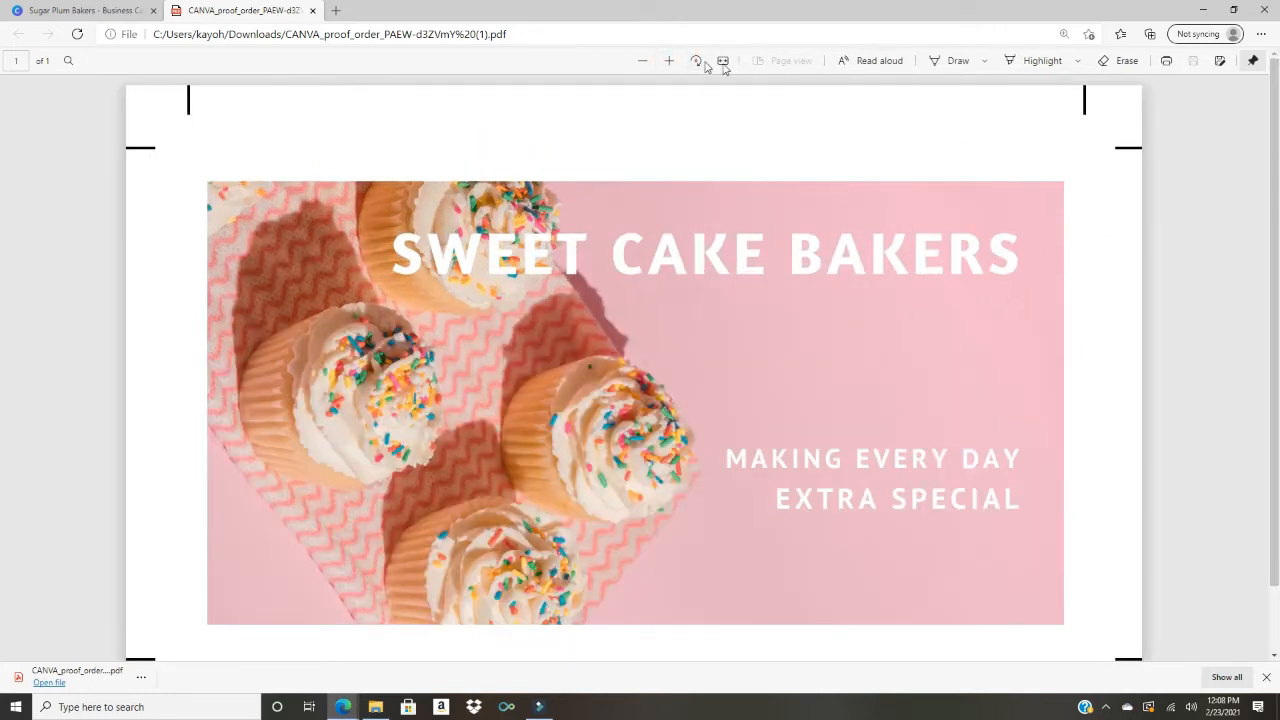
pyautogui.click(645, 61)
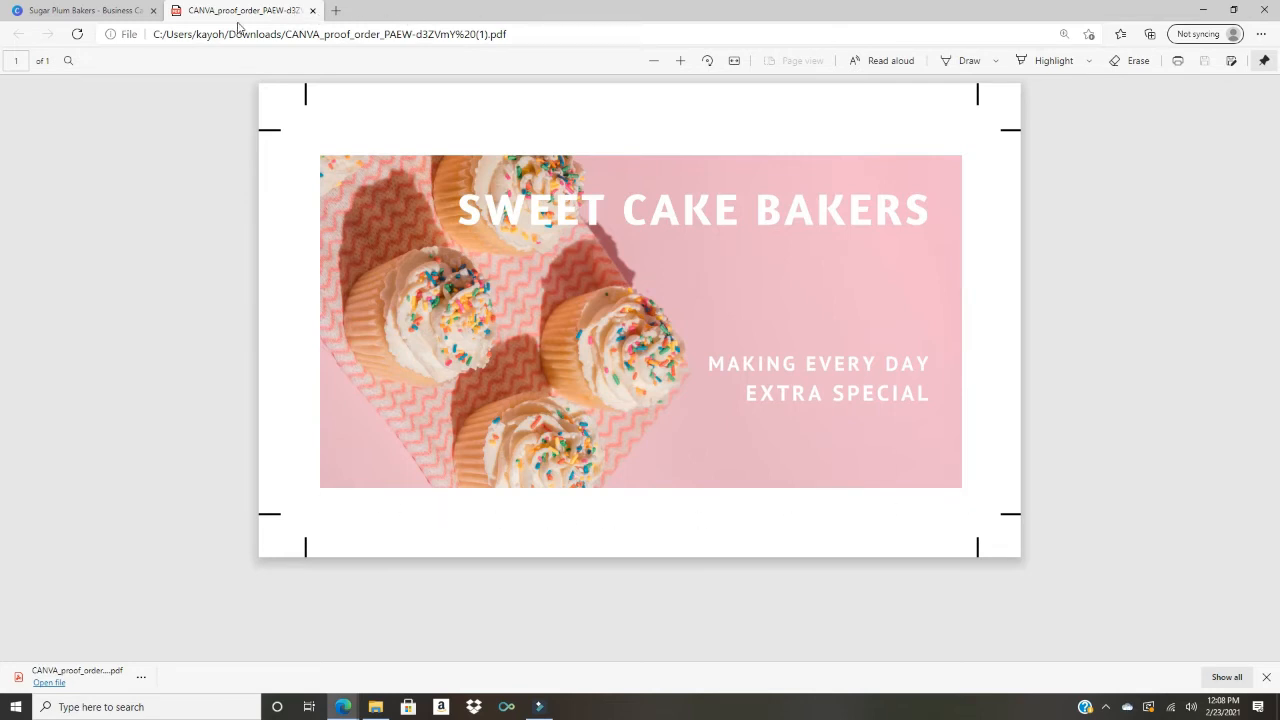
# Step: Back in Canva, move the cupcake photo up-left and stretch it down and right to fill the card
pyautogui.click(56, 12)
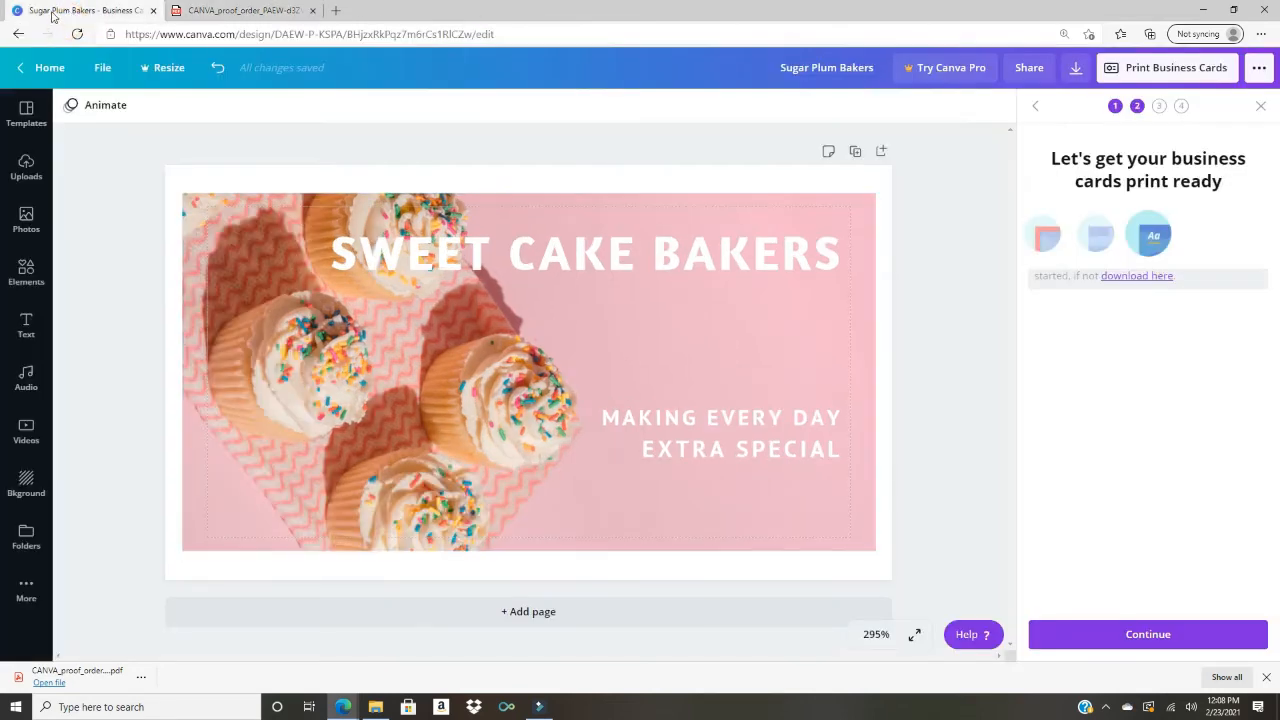
pyautogui.click(226, 225)
pyautogui.moveTo(226, 230); pyautogui.dragTo(214, 197)
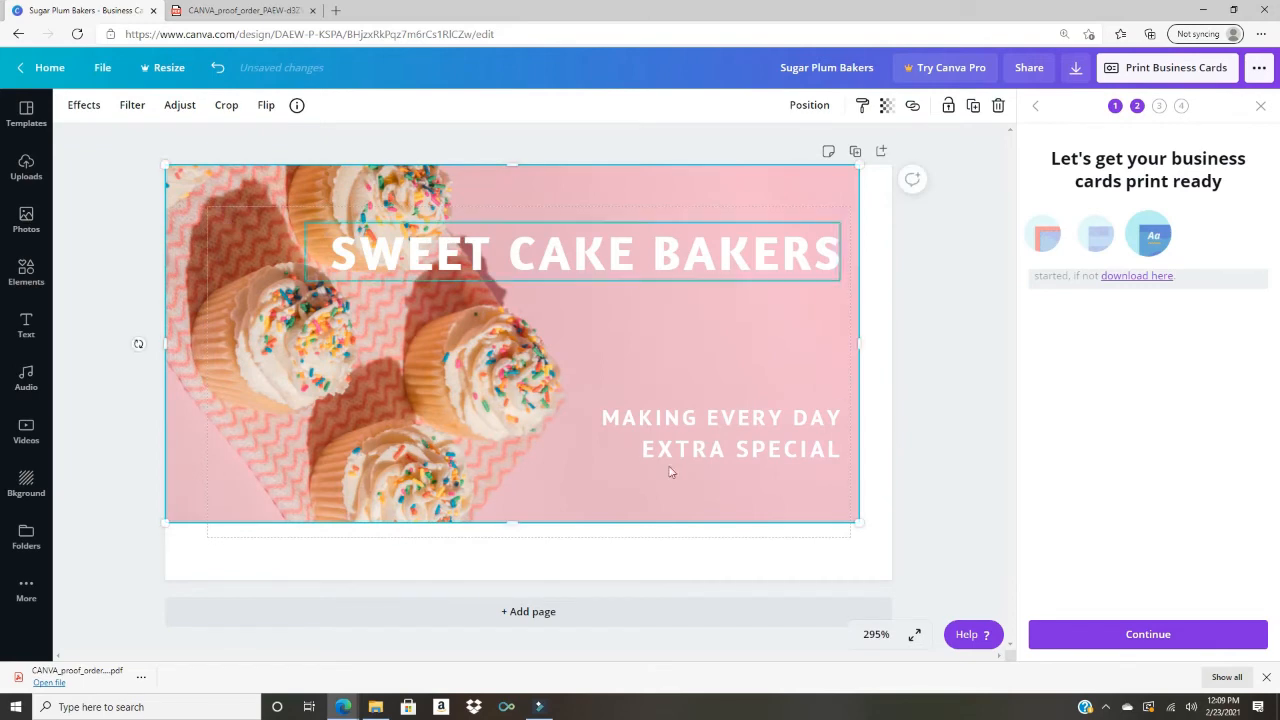
pyautogui.moveTo(865, 524); pyautogui.dragTo(897, 541)
pyautogui.moveTo(529, 538); pyautogui.dragTo(532, 580)
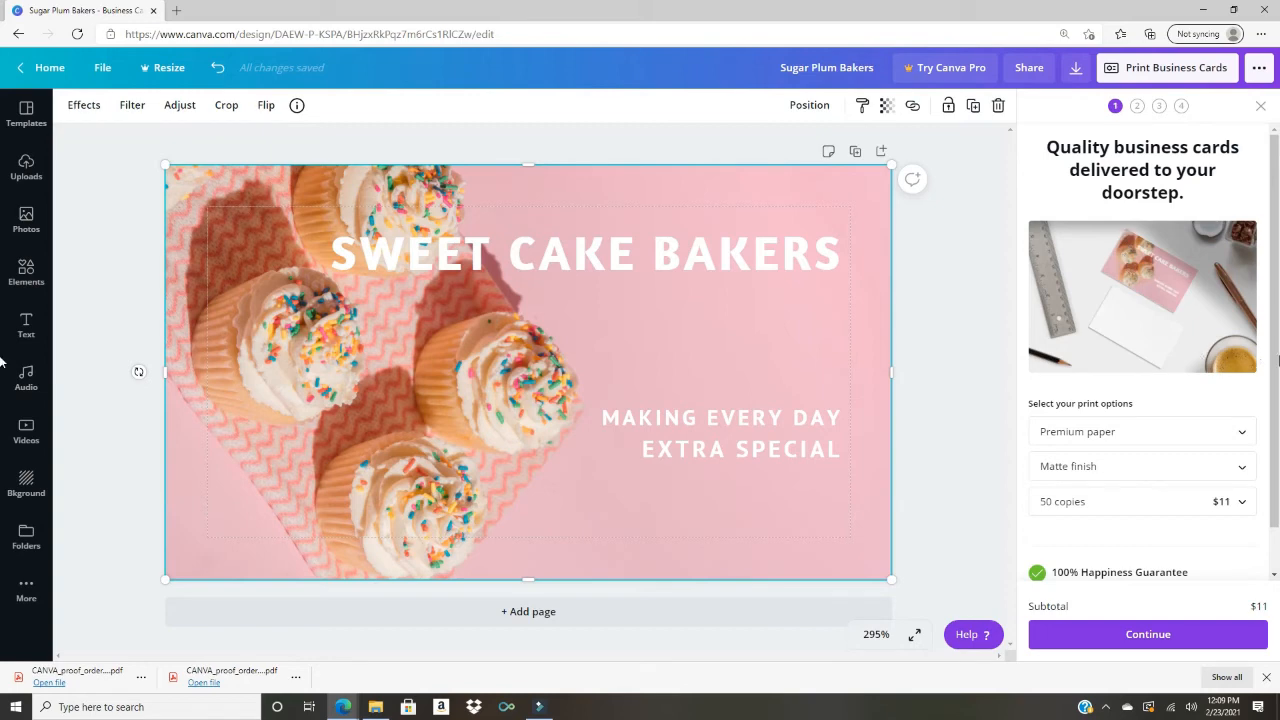
# Step: Continue to the proof step, download the card's PDF proof, and open the downloaded file
pyautogui.click(1225, 637)
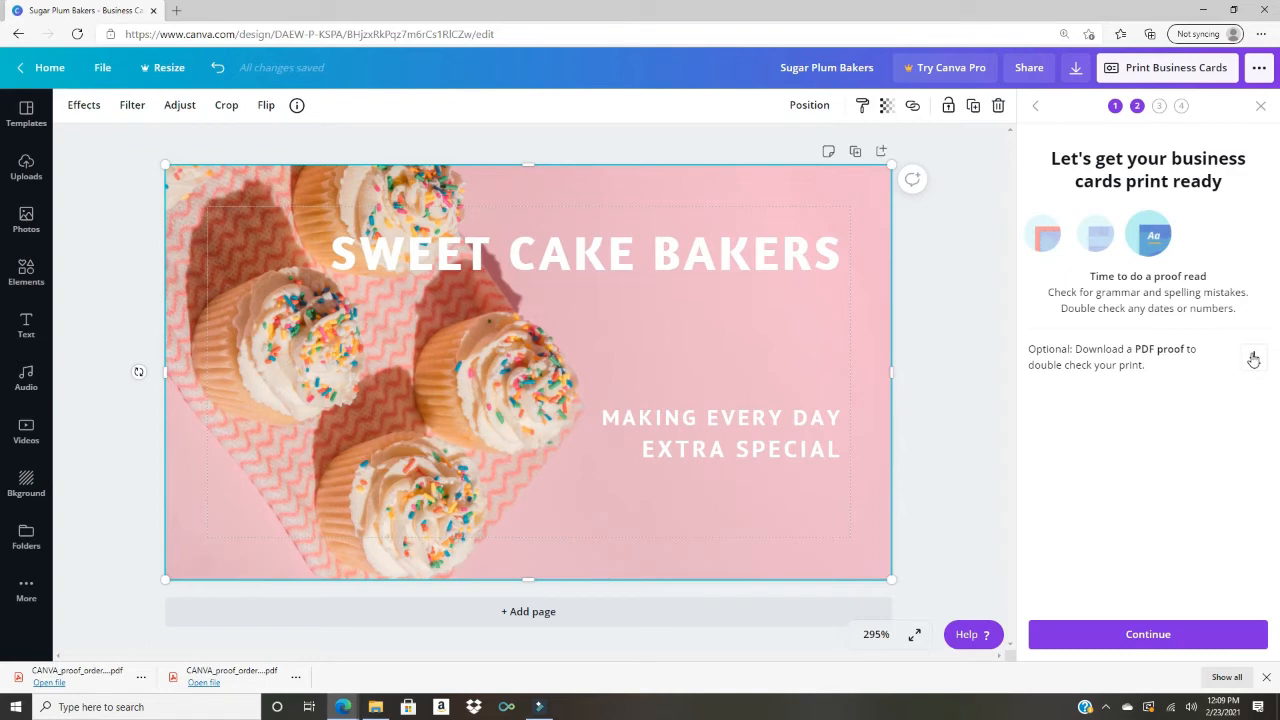
pyautogui.click(1253, 358)
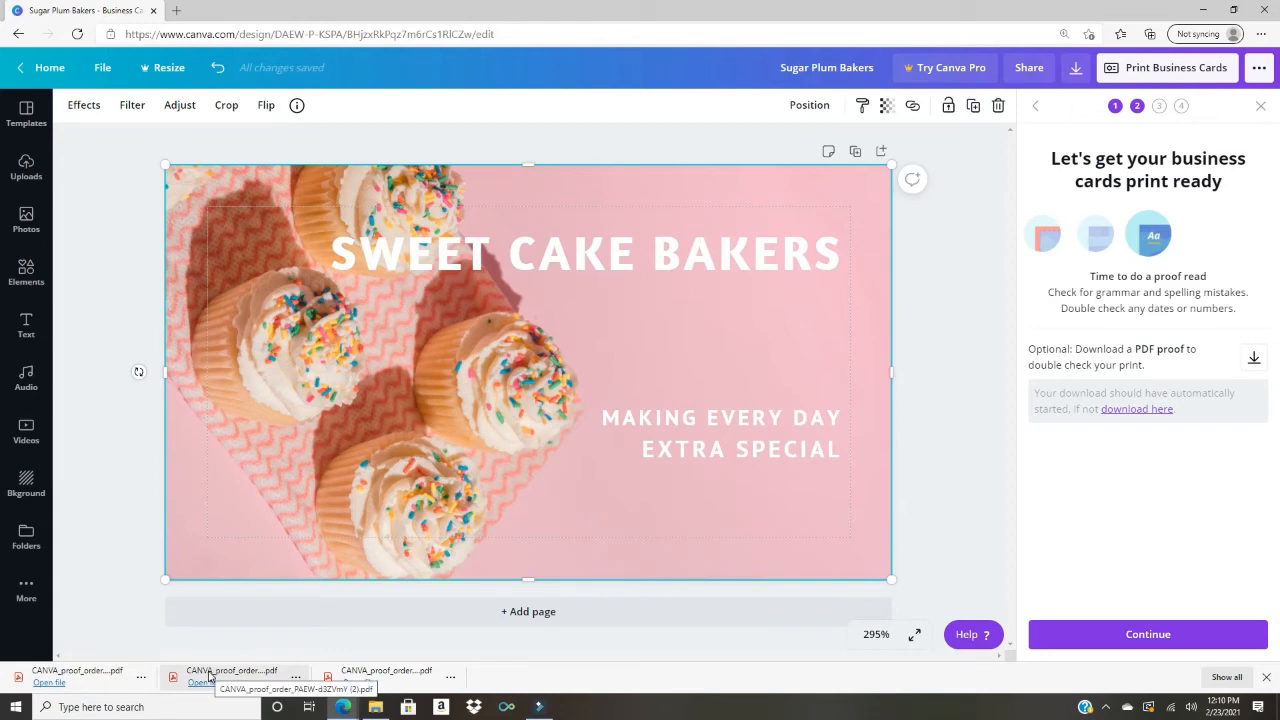
pyautogui.click(96, 678)
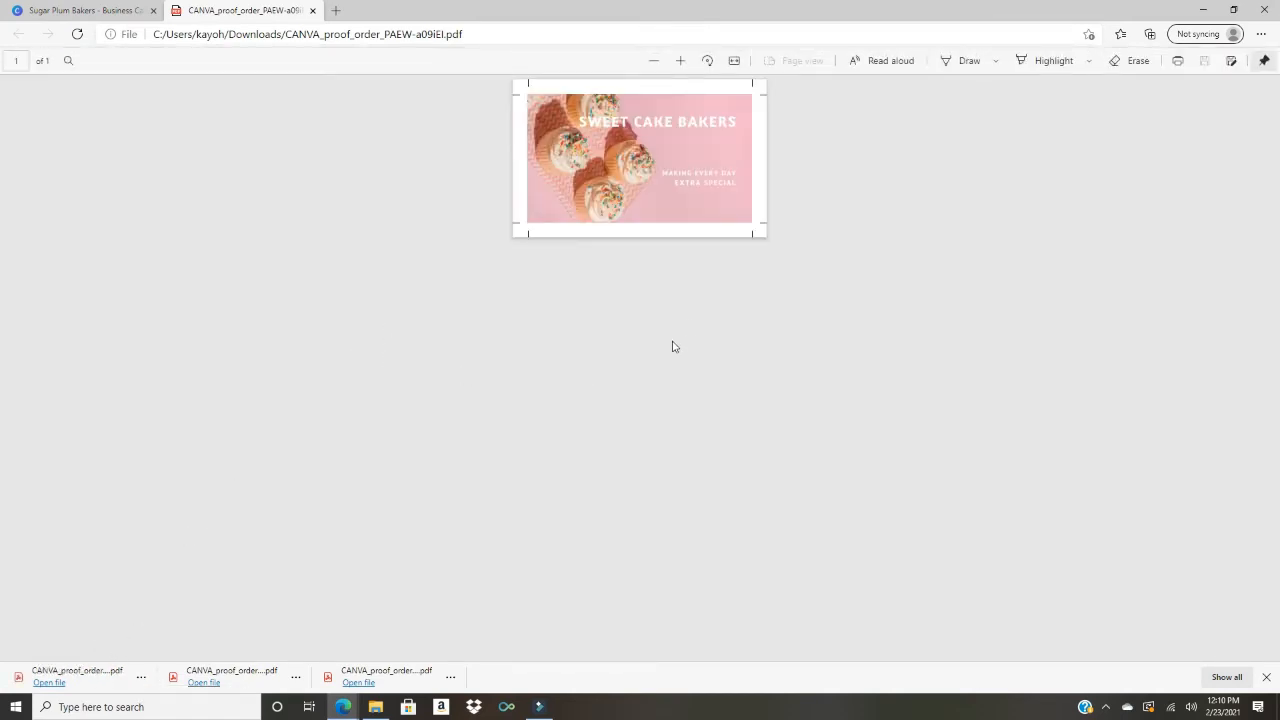
# Step: Zoom the PDF proof in three levels to check the cupcake card, then close the proof tab
pyautogui.click(681, 61)
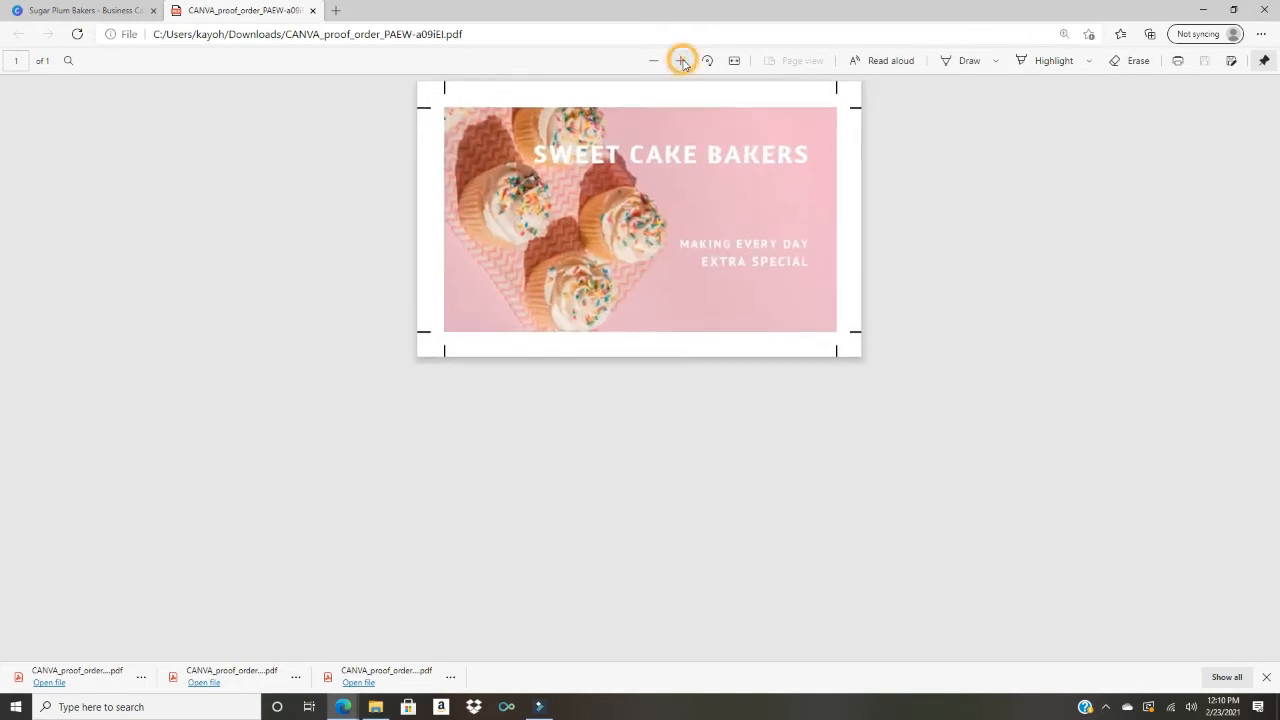
pyautogui.click(681, 61)
pyautogui.click(681, 61)
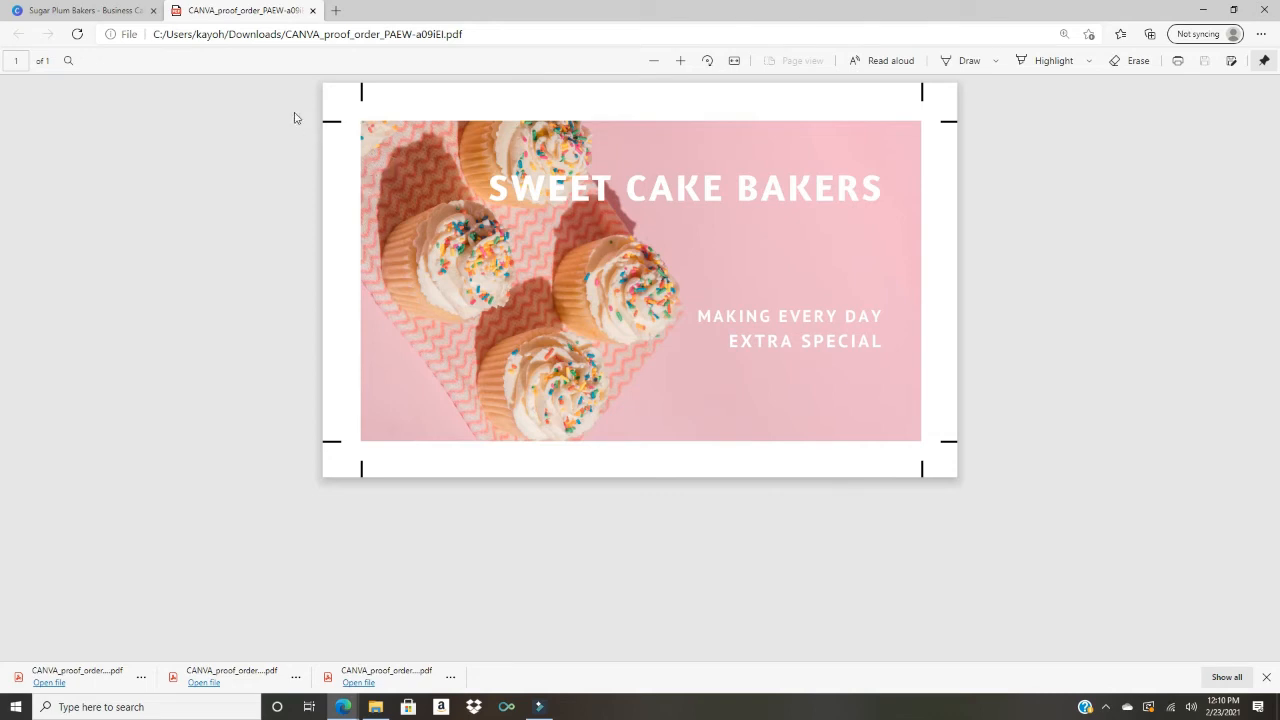
pyautogui.click(312, 10)
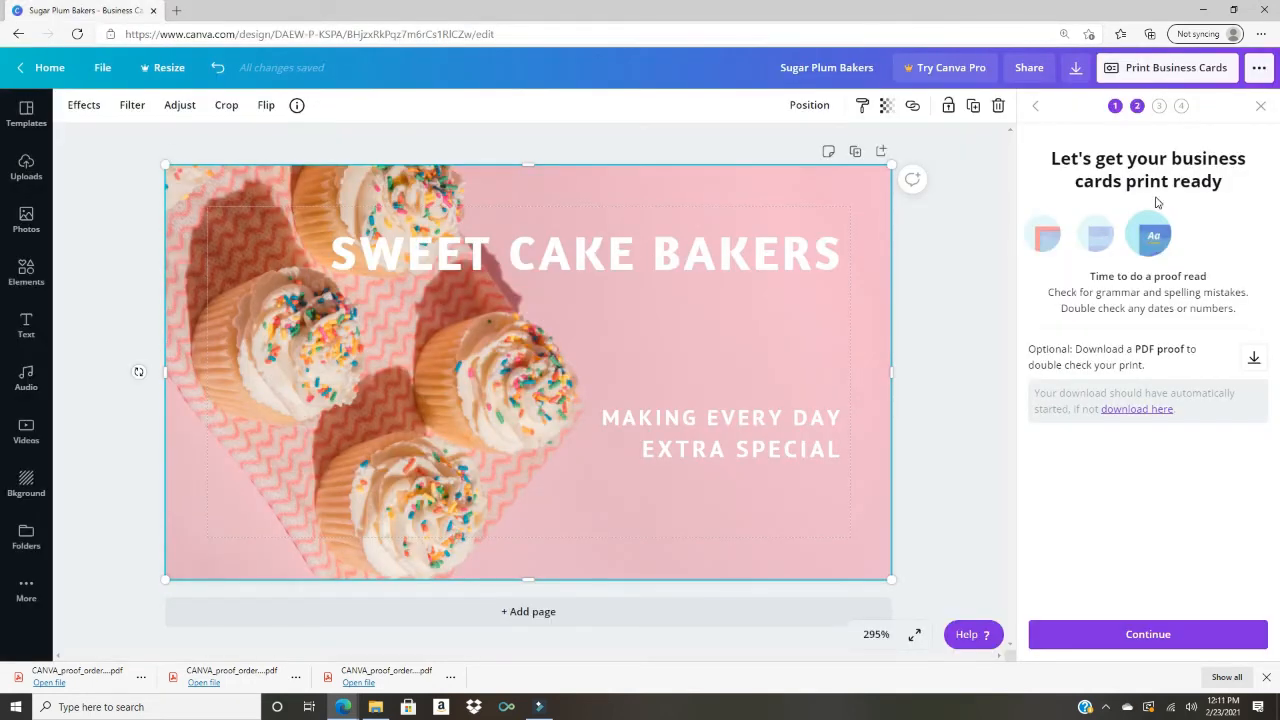
# Step: Shift the SWEET CAKE BAKERS title lower, widen its box to 2.6 × 0.3 on one line, and select its text
pyautogui.click(1261, 107)
pyautogui.click(670, 256)
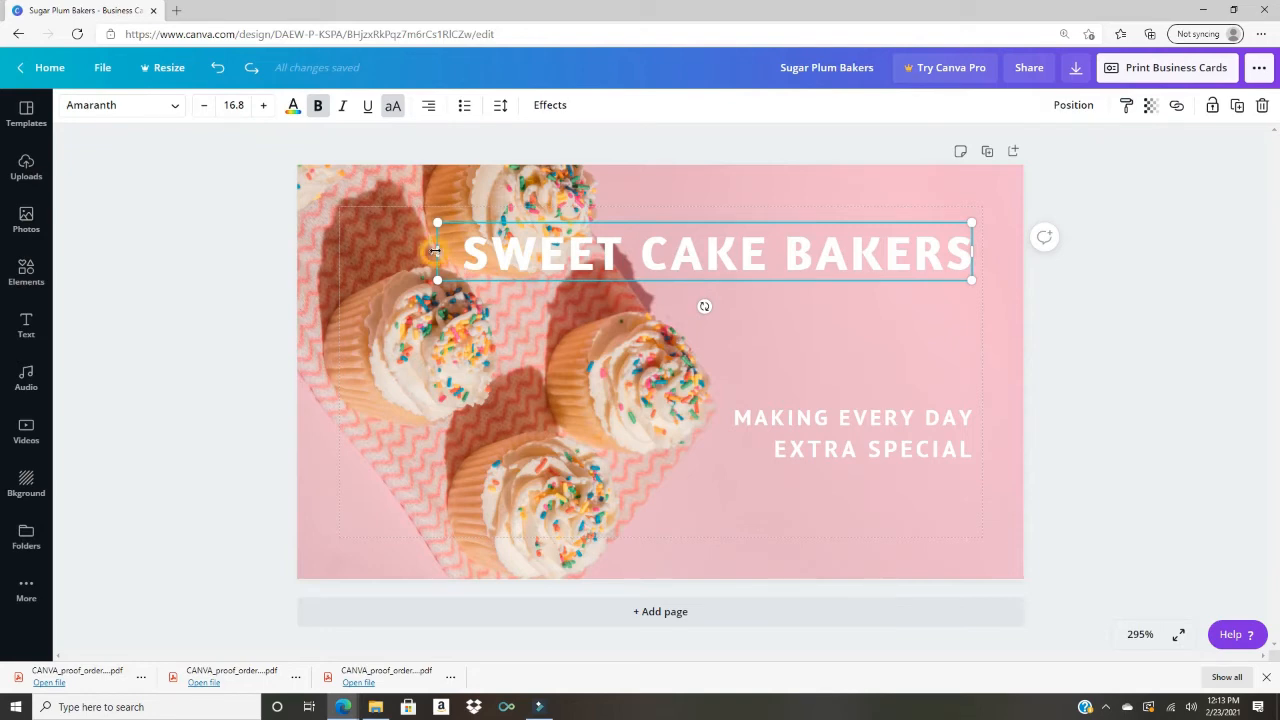
pyautogui.moveTo(434, 251); pyautogui.dragTo(541, 241)
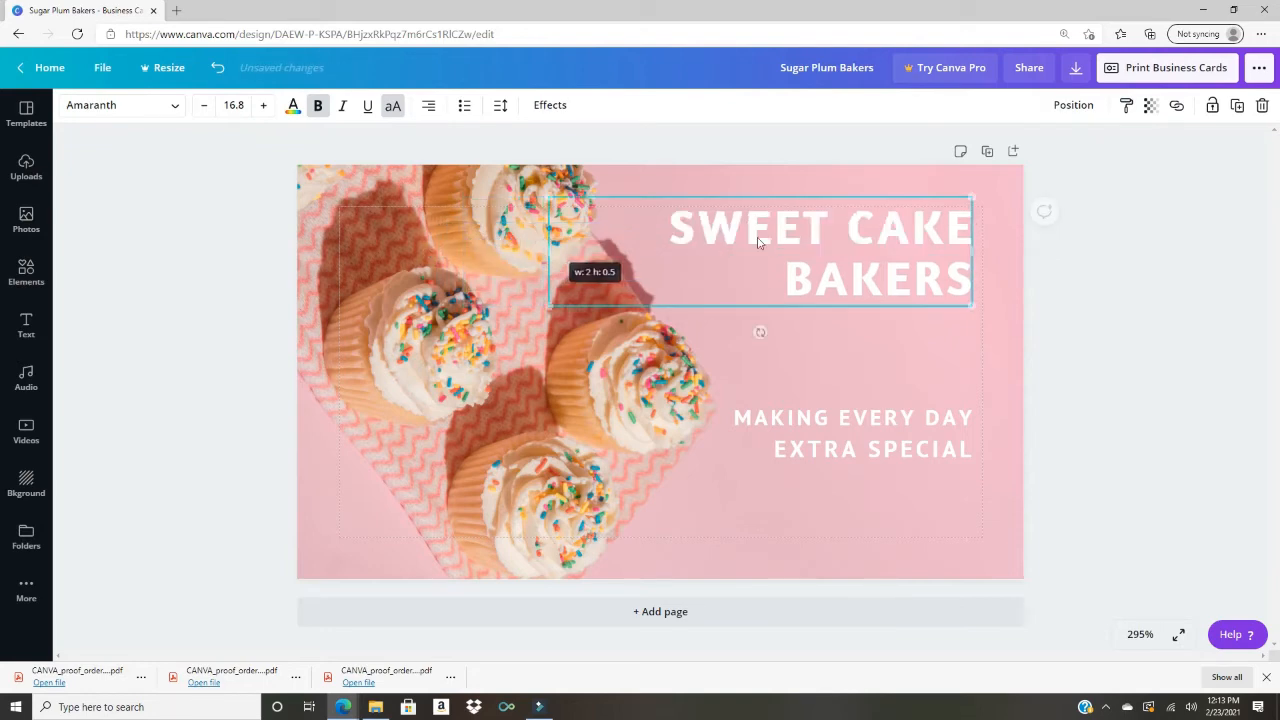
pyautogui.moveTo(838, 231); pyautogui.dragTo(836, 250)
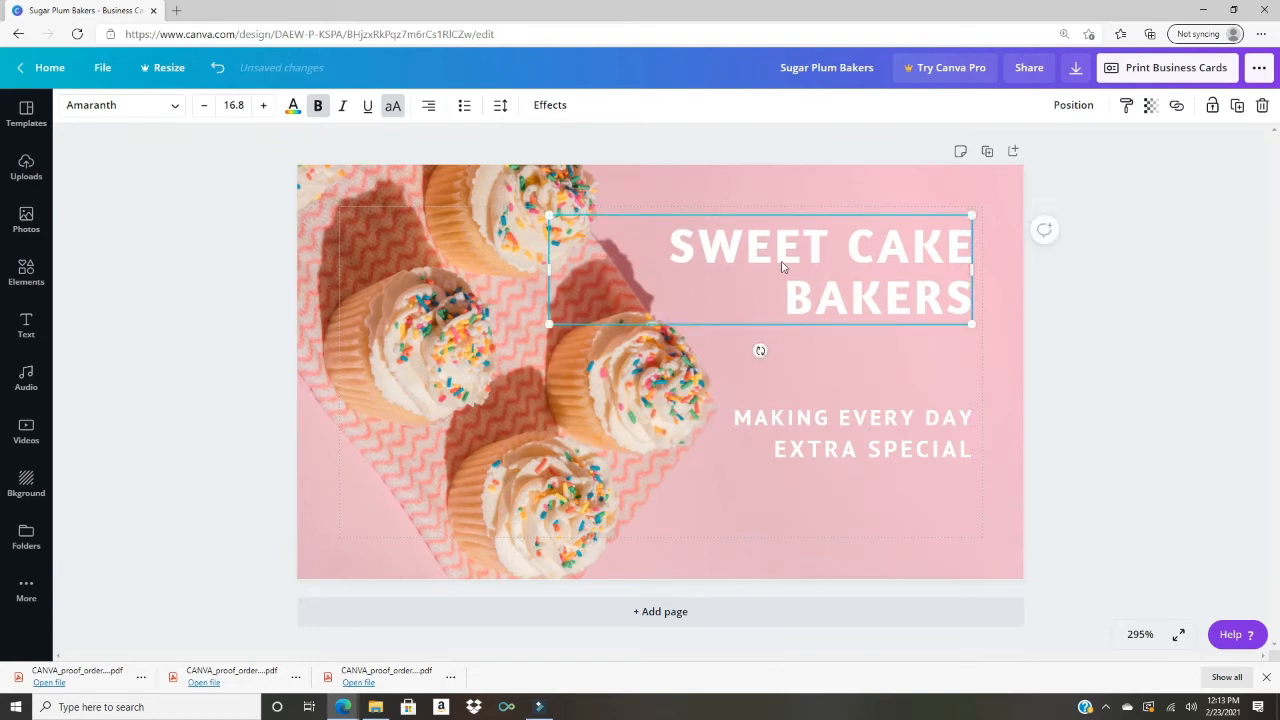
pyautogui.moveTo(550, 270); pyautogui.dragTo(416, 270)
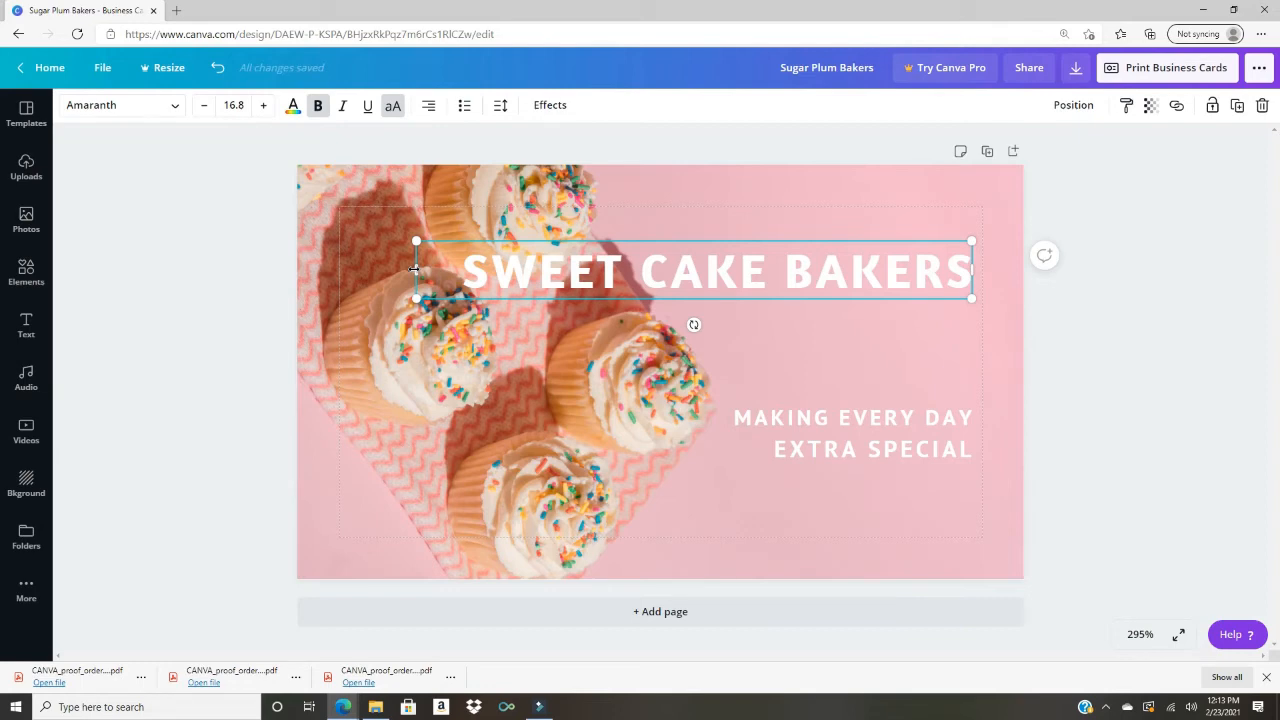
pyautogui.doubleClick(588, 276)
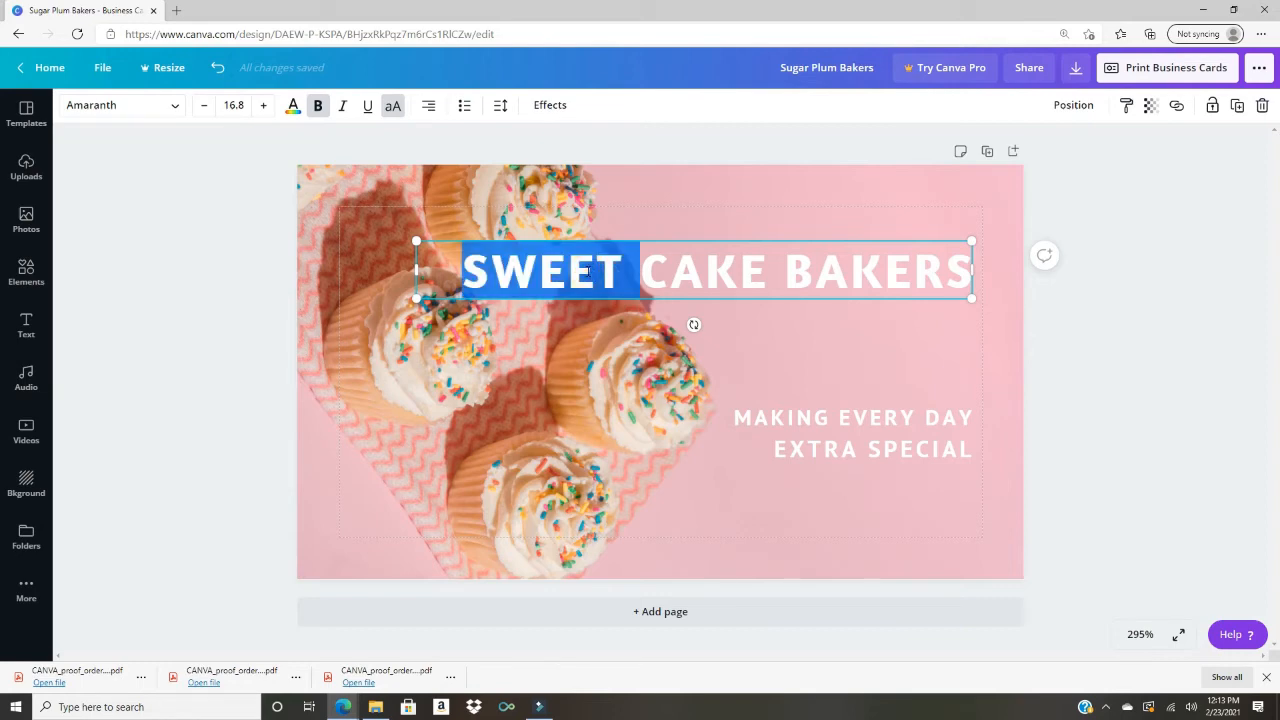
pyautogui.hotkey('ctrl', 'a')
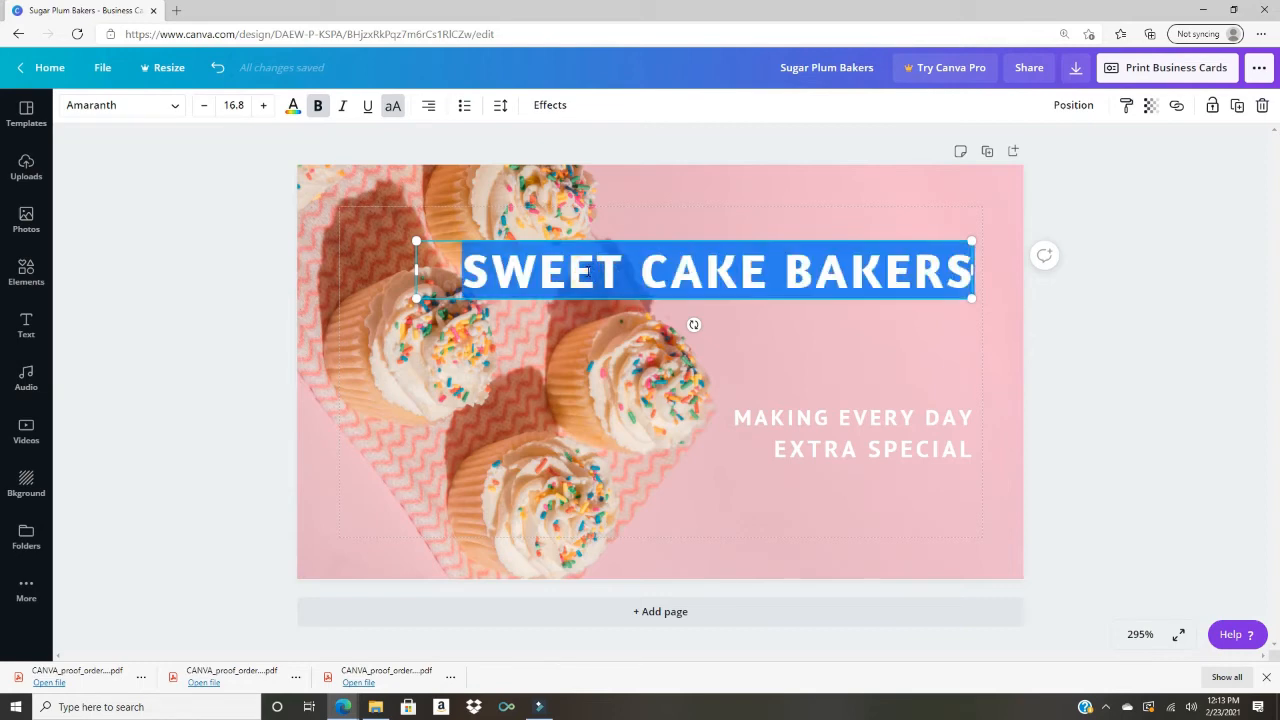
# Step: Recolour the SWEET CAKE BAKERS heading Dark Gray (#545454) and deselect it
pyautogui.click(293, 106)
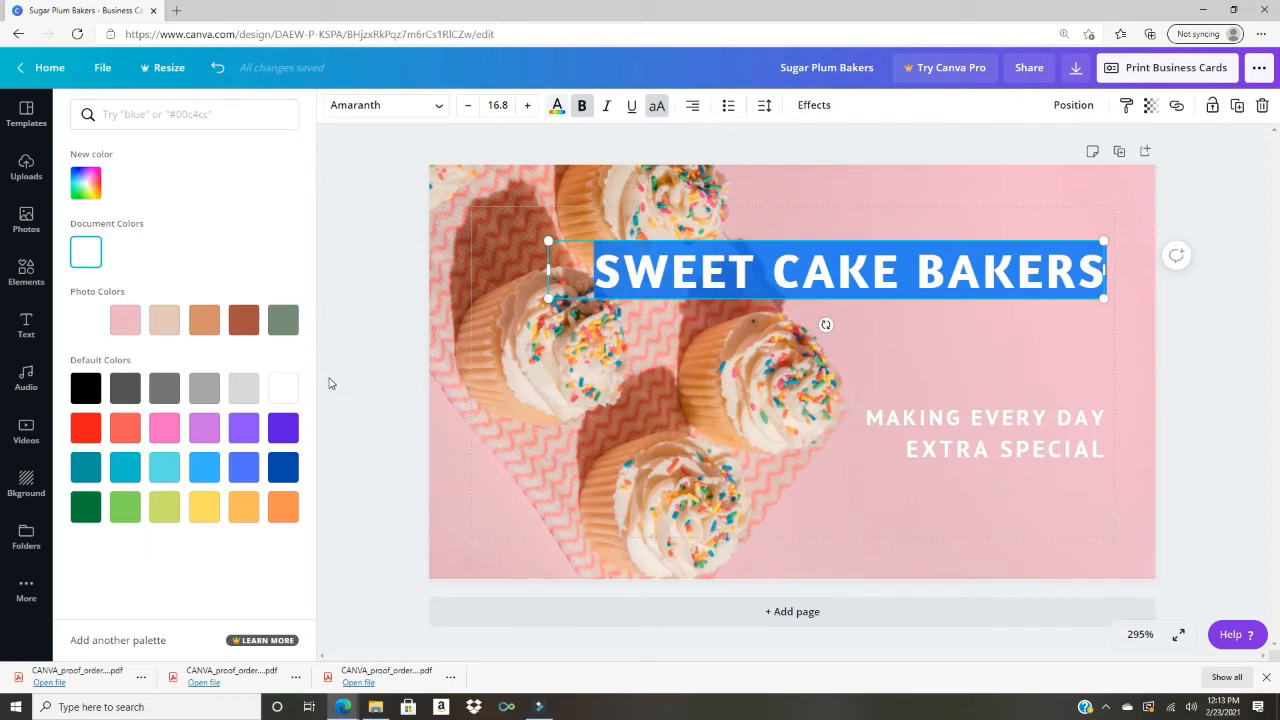
pyautogui.click(125, 390)
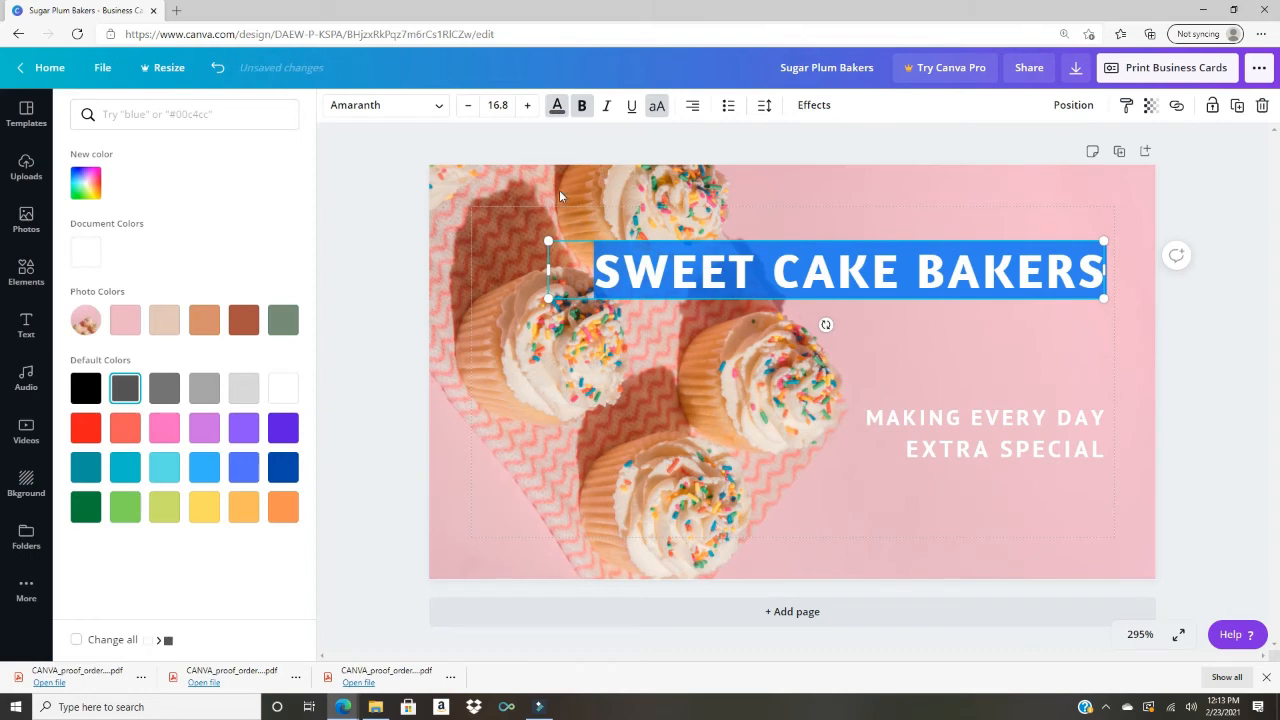
pyautogui.click(557, 106)
pyautogui.click(770, 230)
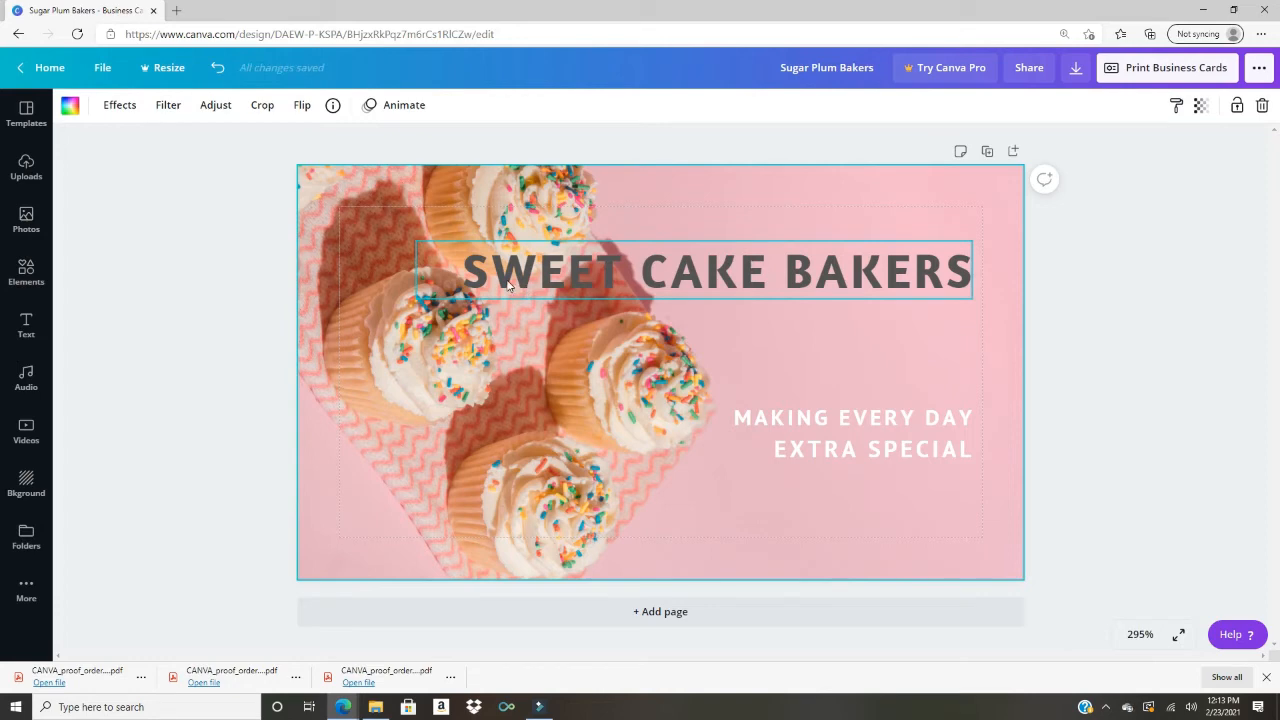
# Step: Undo the grey colour to restore the white title, and narrow it onto two lines
pyautogui.hotkey('ctrl', 'z')
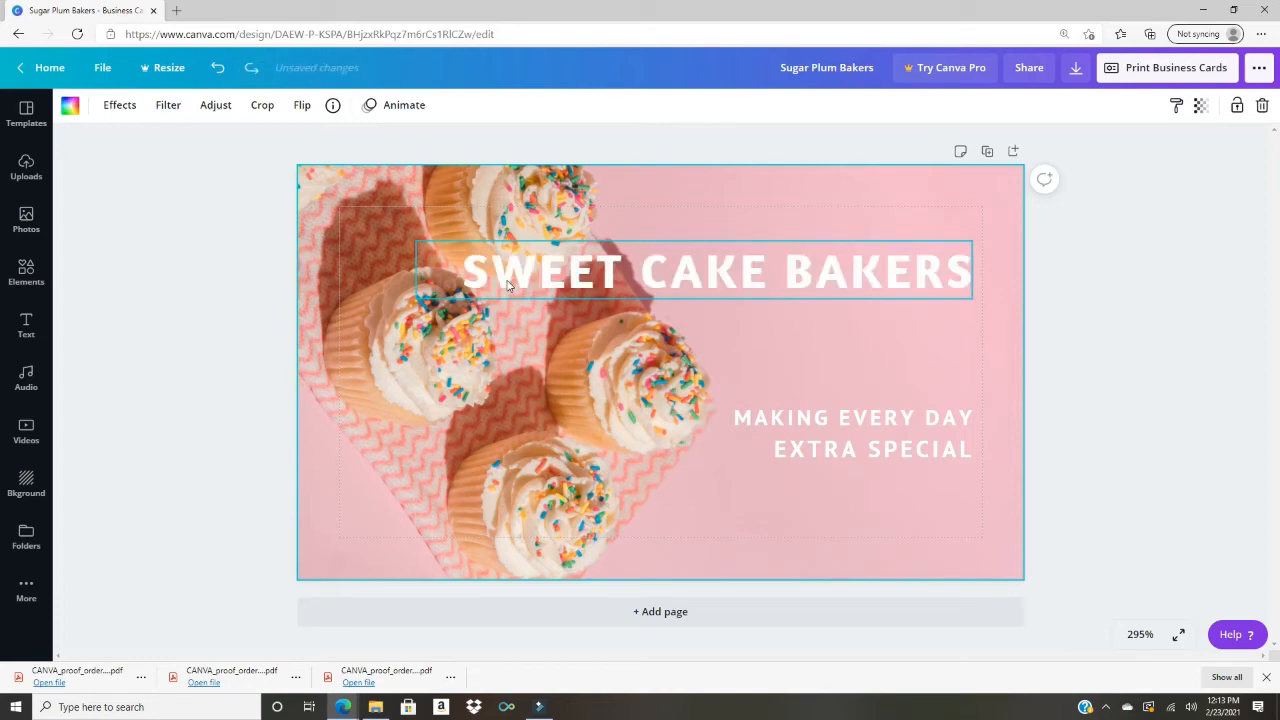
pyautogui.click(420, 275)
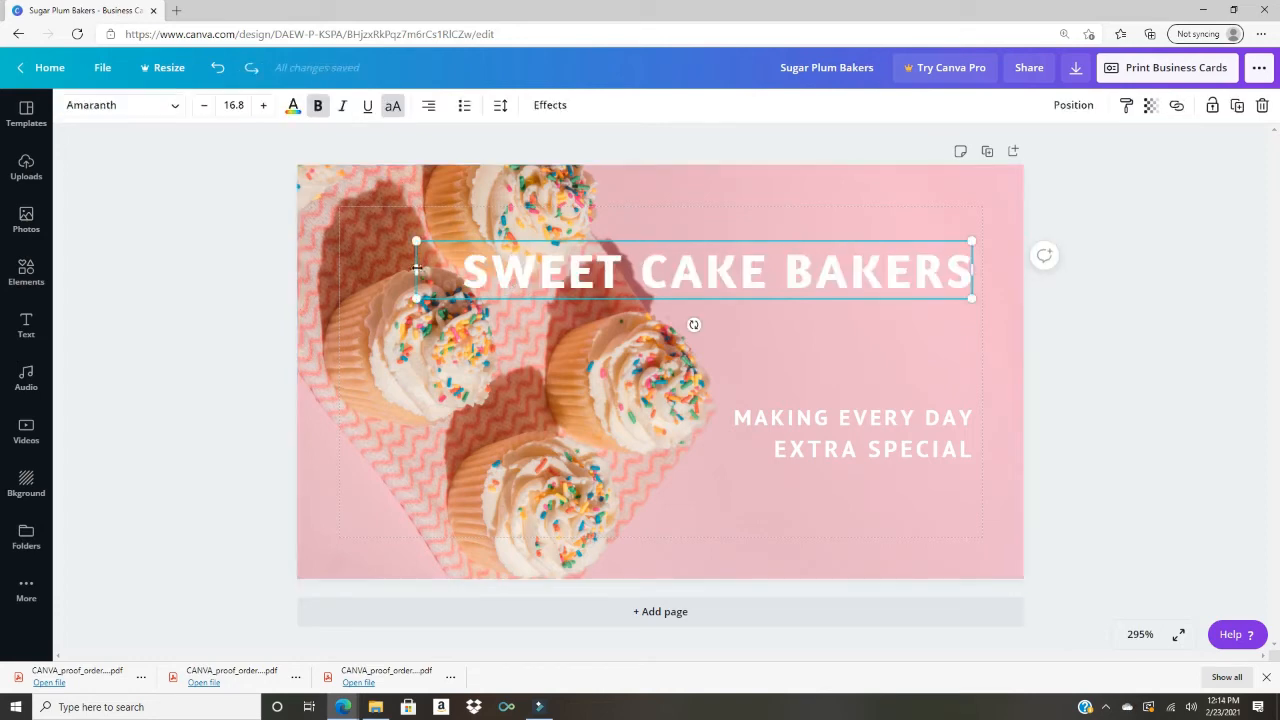
pyautogui.moveTo(416, 270); pyautogui.dragTo(626, 270)
# Step: Rejoin the tagline into one line, move it up under the title, and wrap it onto two lines
pyautogui.click(890, 428)
pyautogui.moveTo(666, 437); pyautogui.dragTo(410, 437)
pyautogui.click(773, 455)
pyautogui.press('BackSpace')
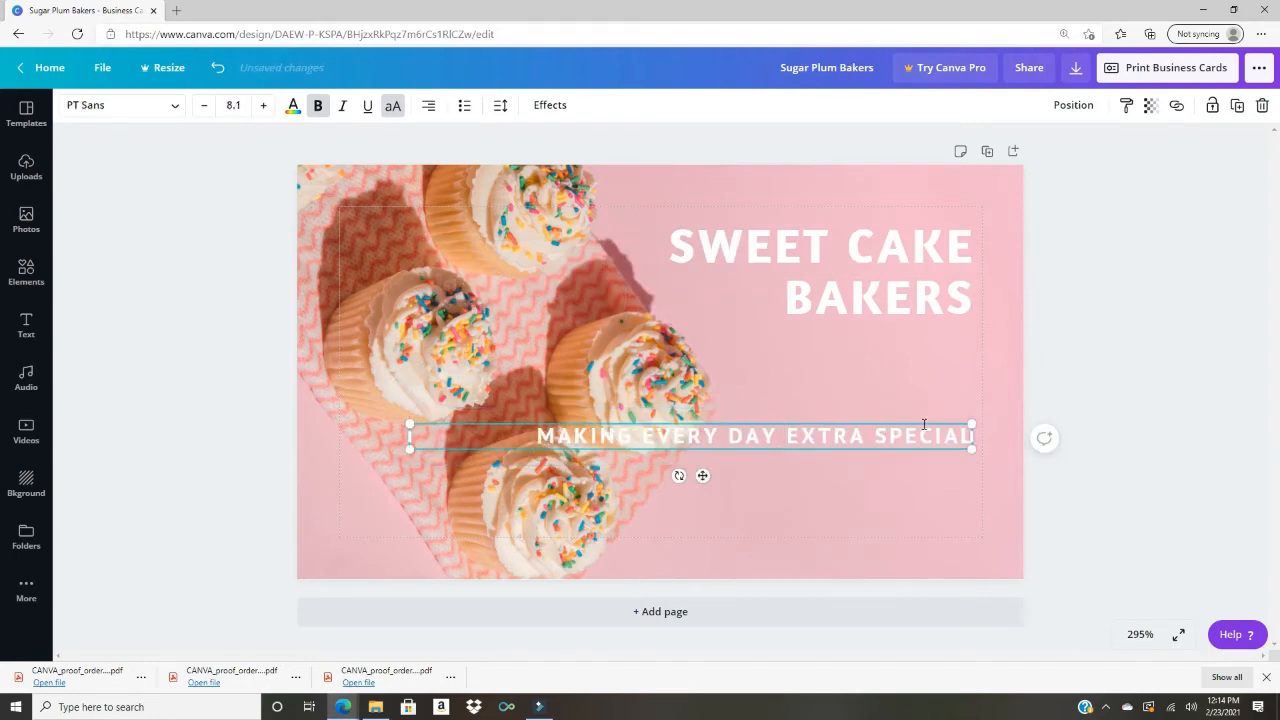
pyautogui.moveTo(922, 424); pyautogui.dragTo(922, 343)
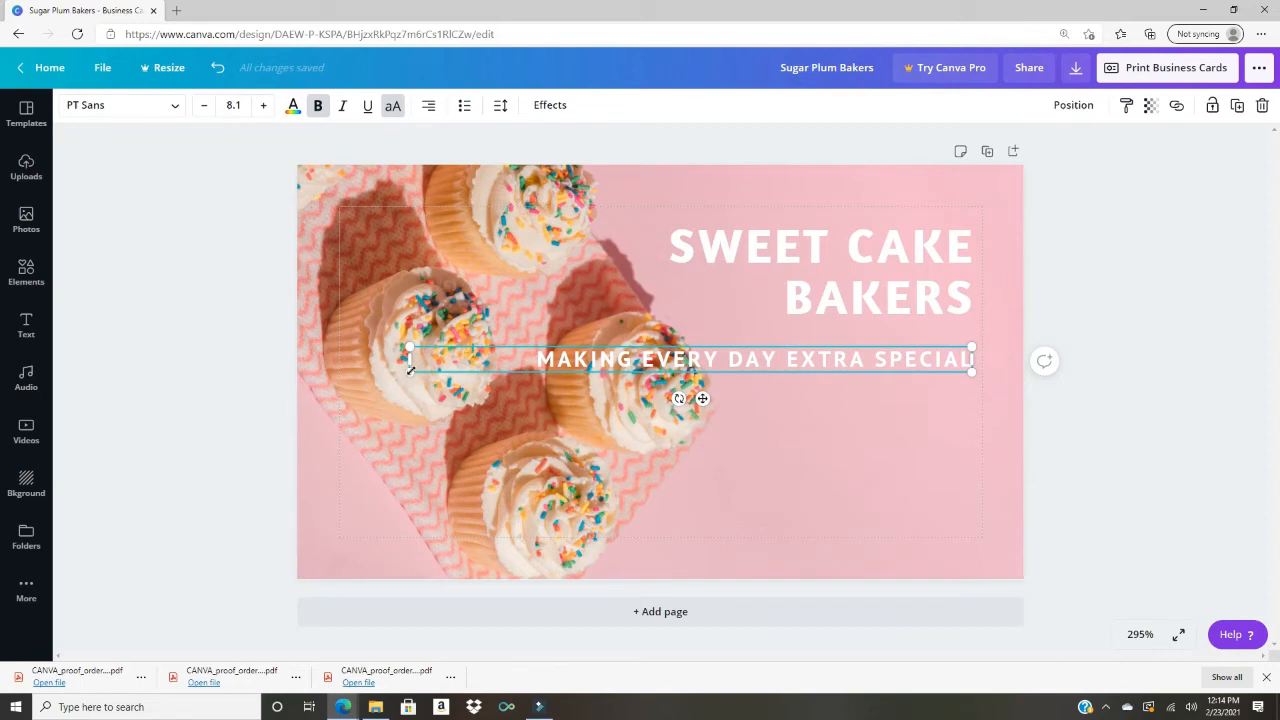
pyautogui.moveTo(409, 360); pyautogui.dragTo(681, 397)
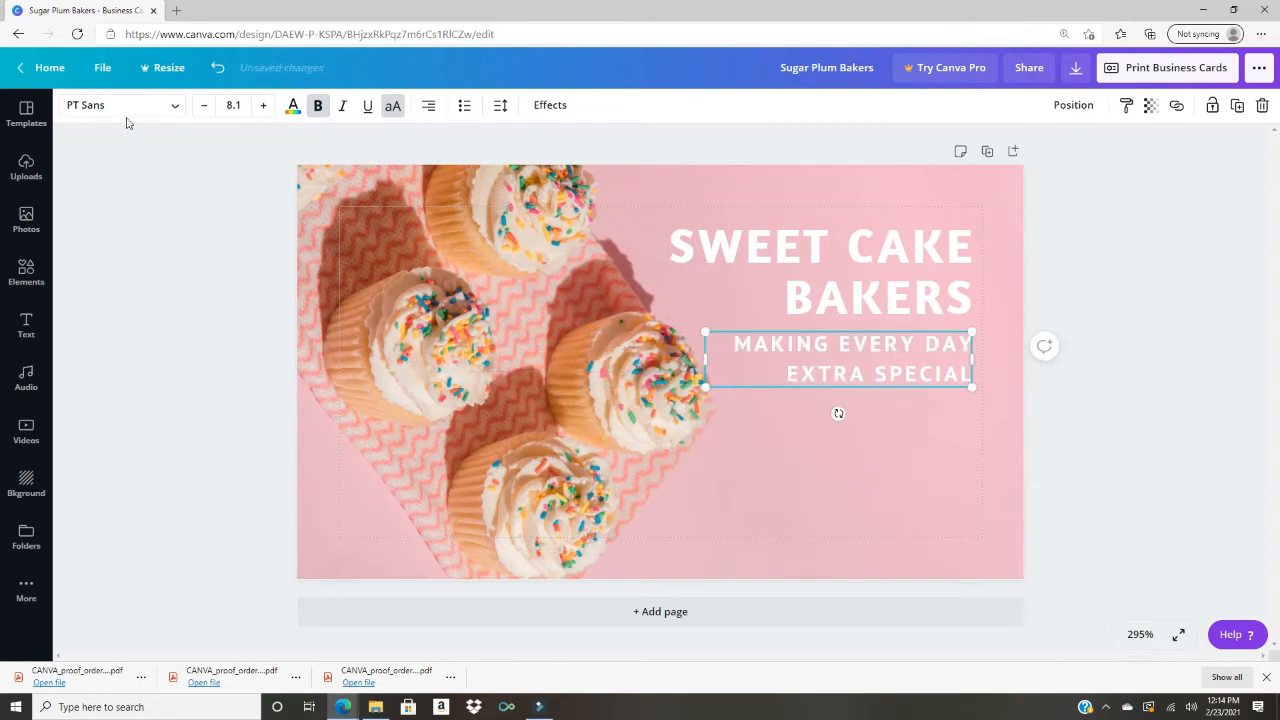
pyautogui.click(175, 108)
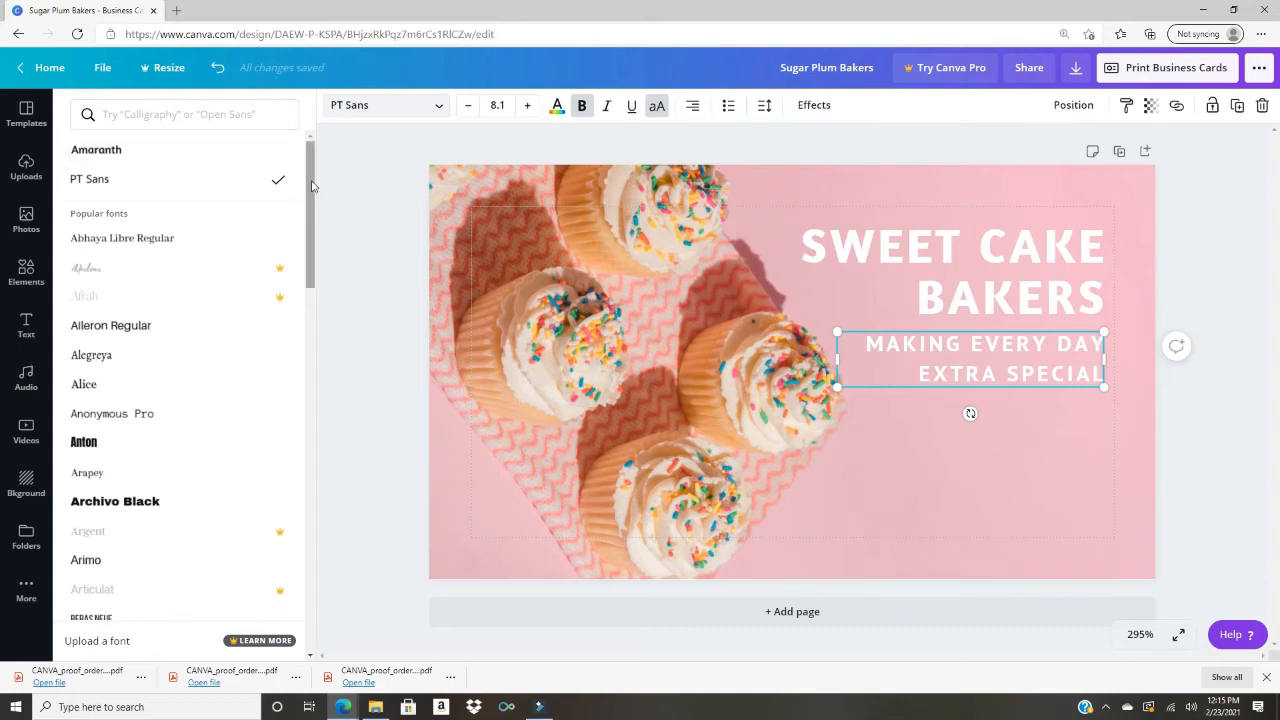
pyautogui.moveTo(311, 186); pyautogui.dragTo(317, 394)
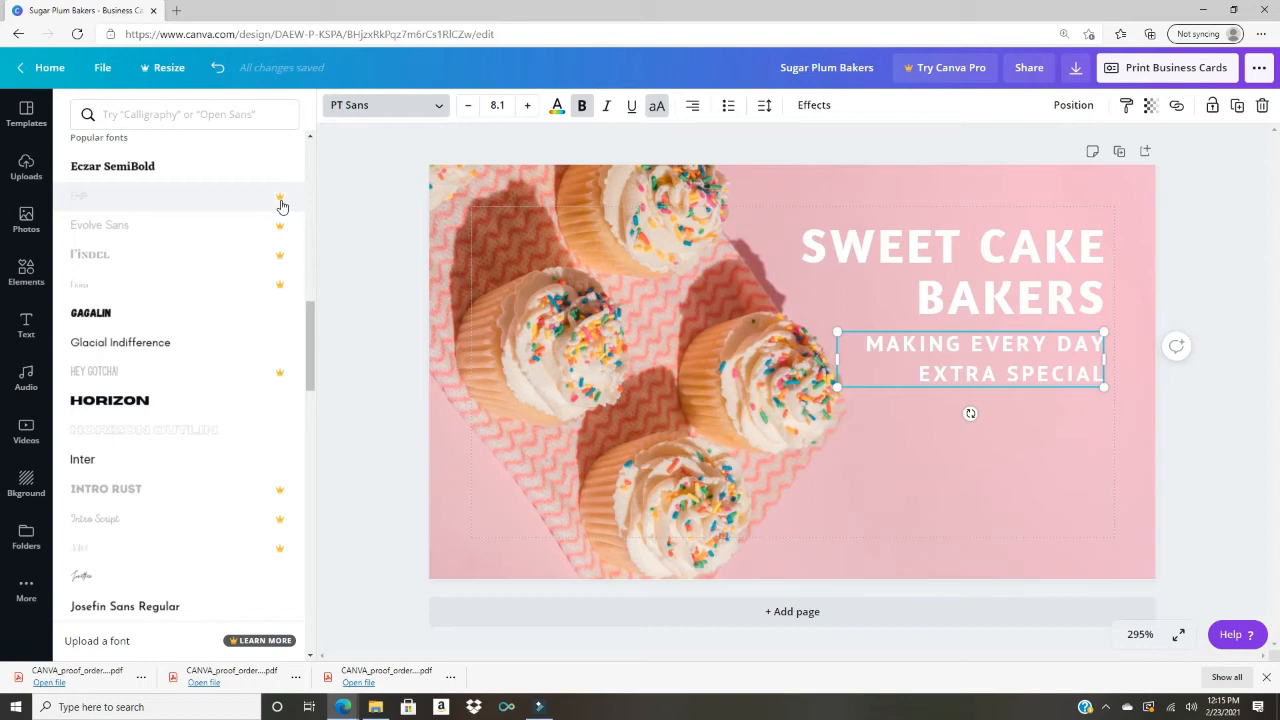
pyautogui.scroll(3, 280, 206)
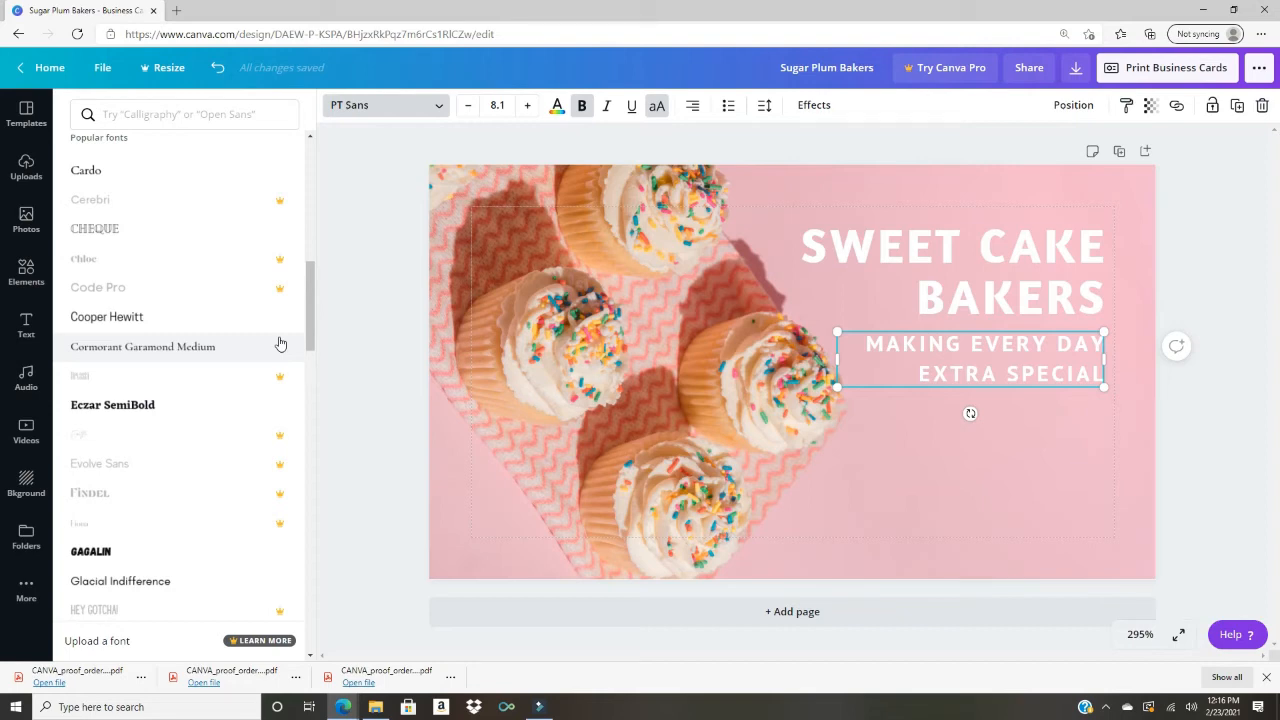
pyautogui.scroll(2, 280, 343)
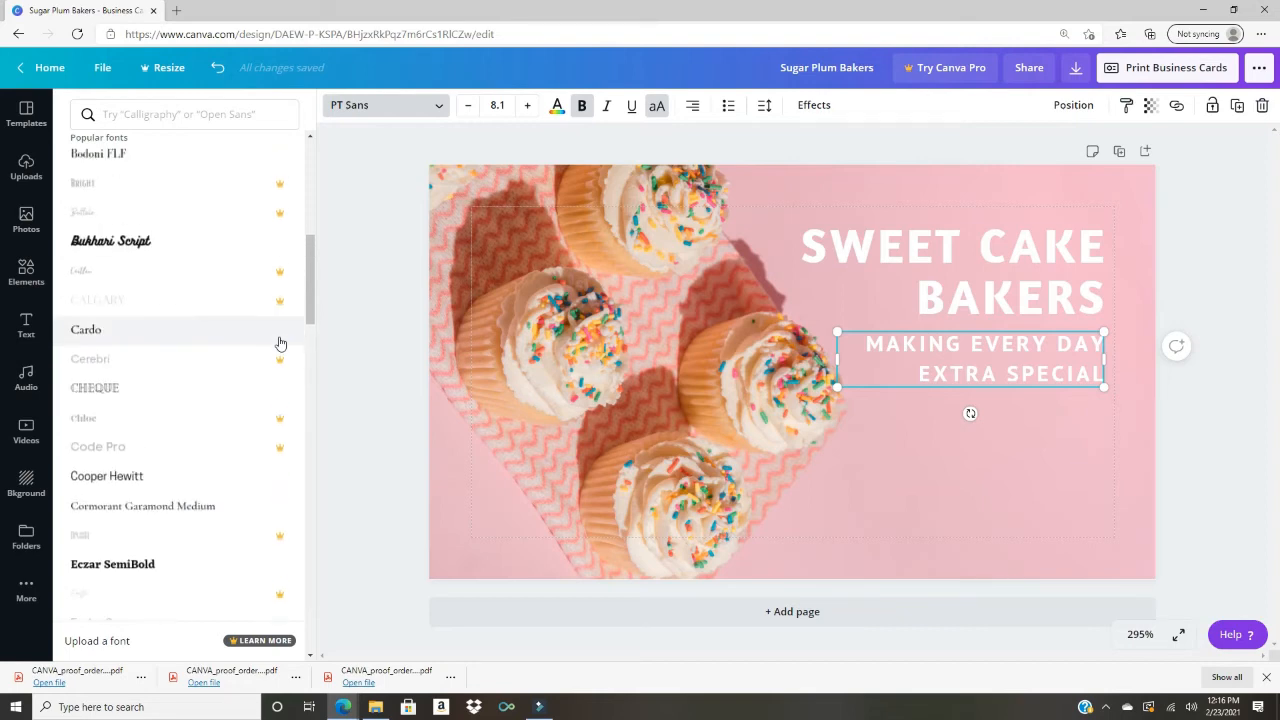
pyautogui.scroll(6, 280, 343)
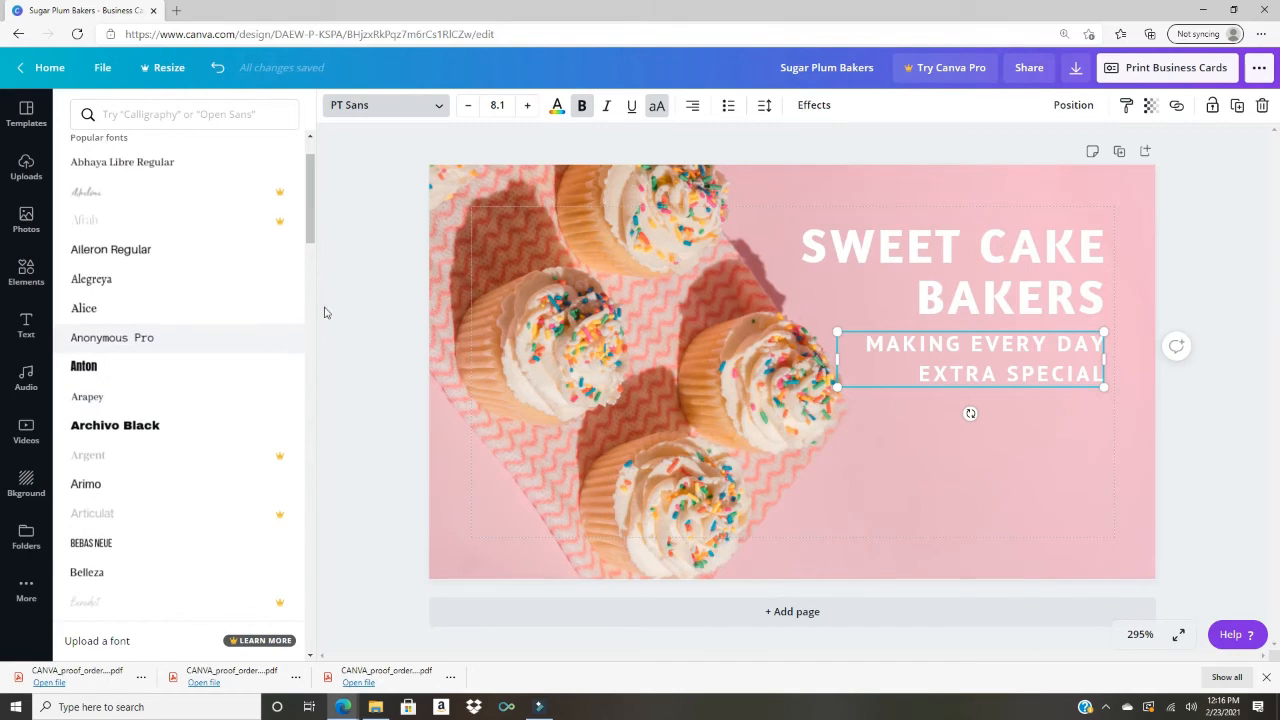
pyautogui.click(378, 173)
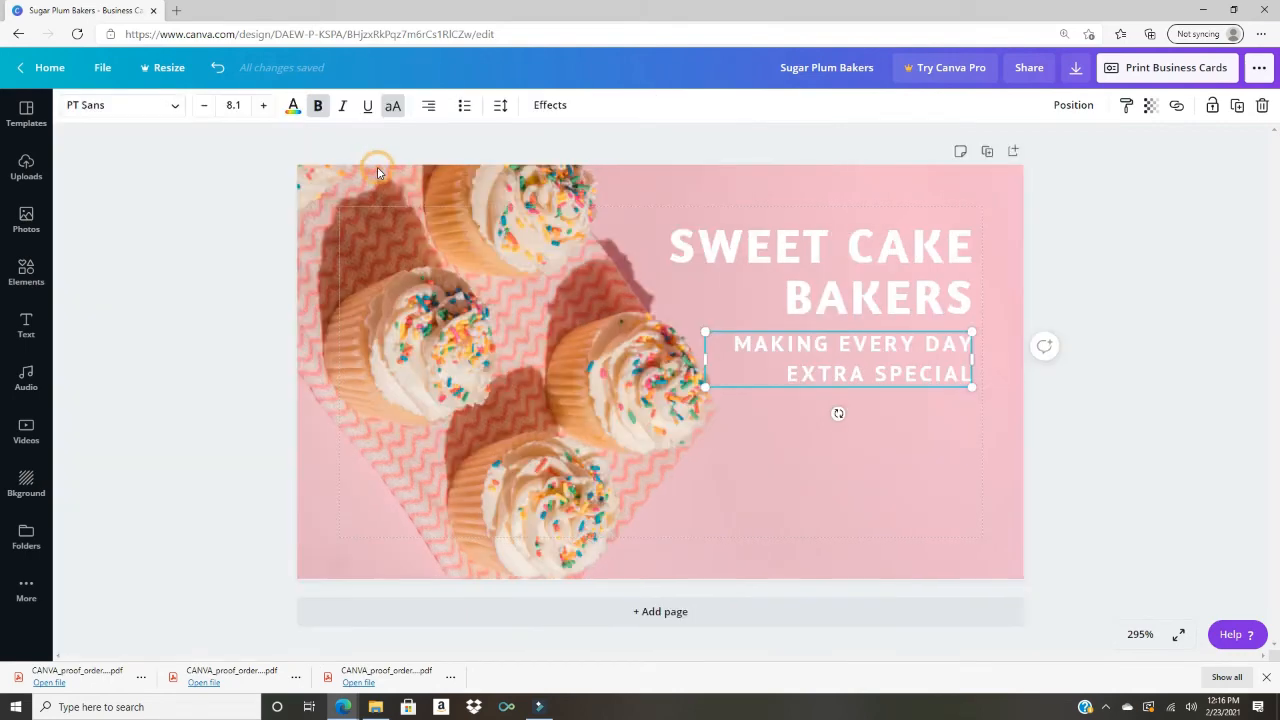
# Step: After undoing a size-40 attempt, set the tagline to 7.3, shrink its box, and place it under BAKERS
pyautogui.click(224, 106)
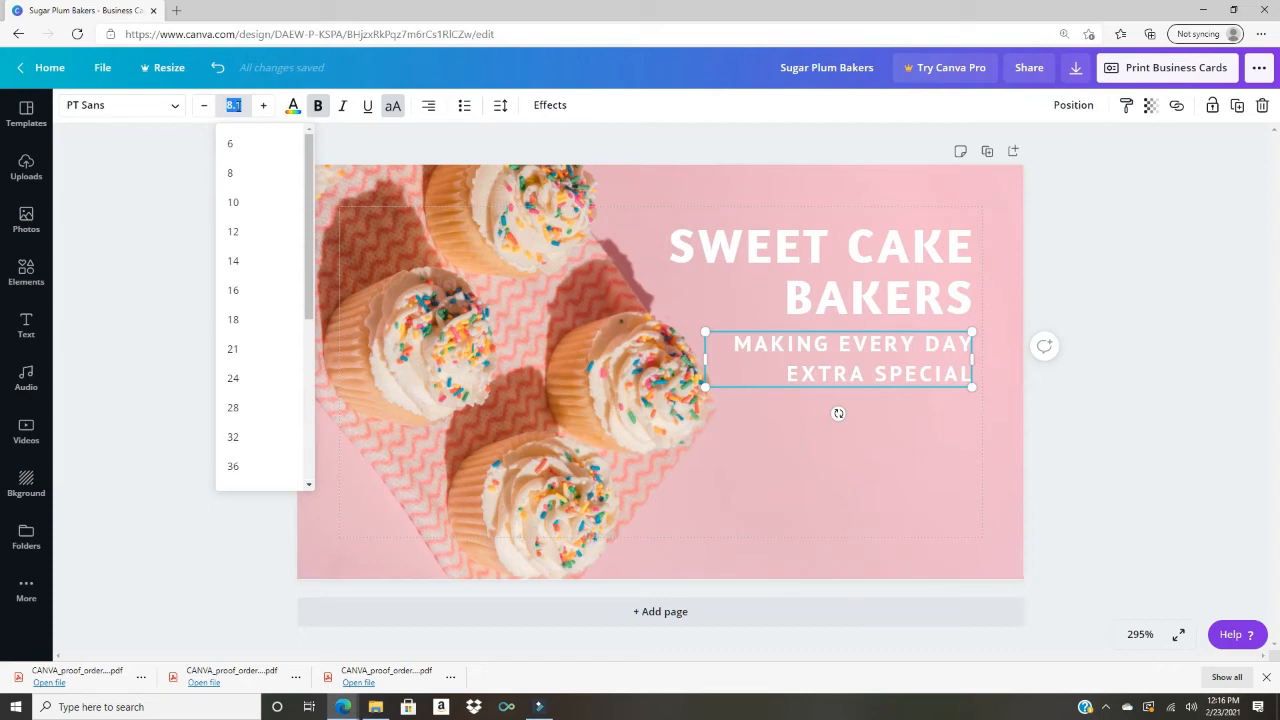
pyautogui.write('40')
pyautogui.press('Return')
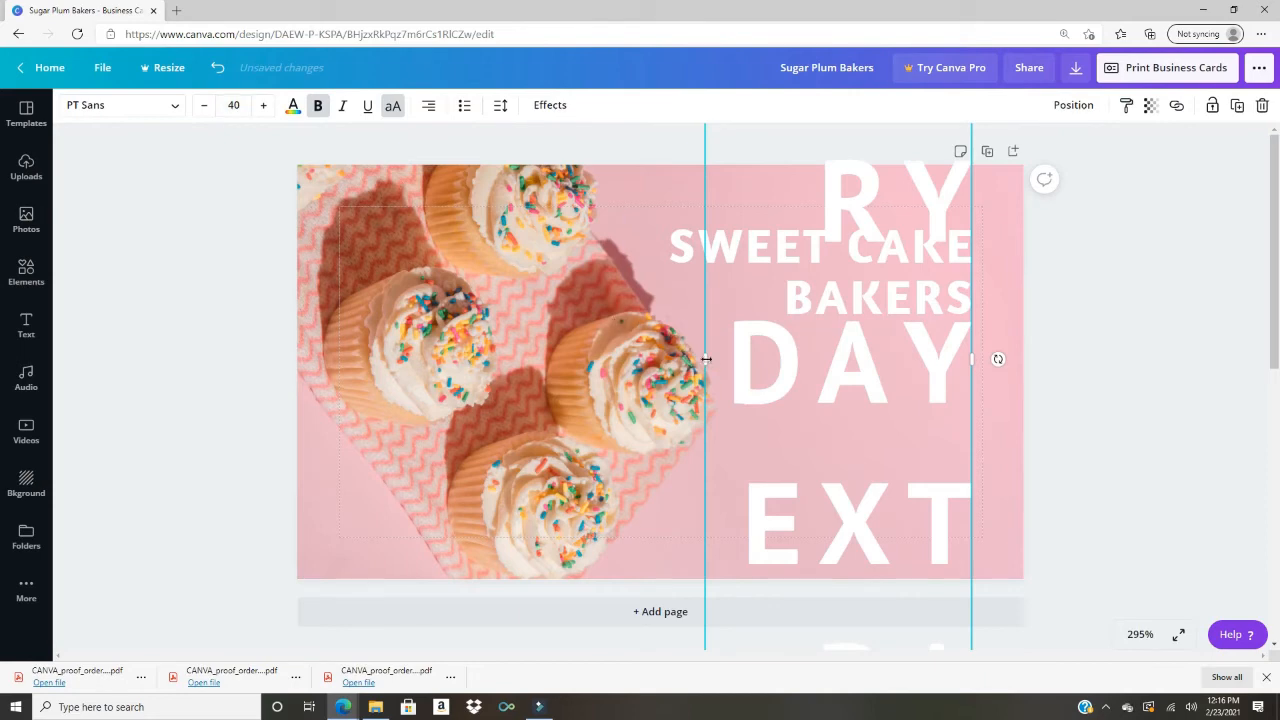
pyautogui.hotkey('ctrl', 'z')
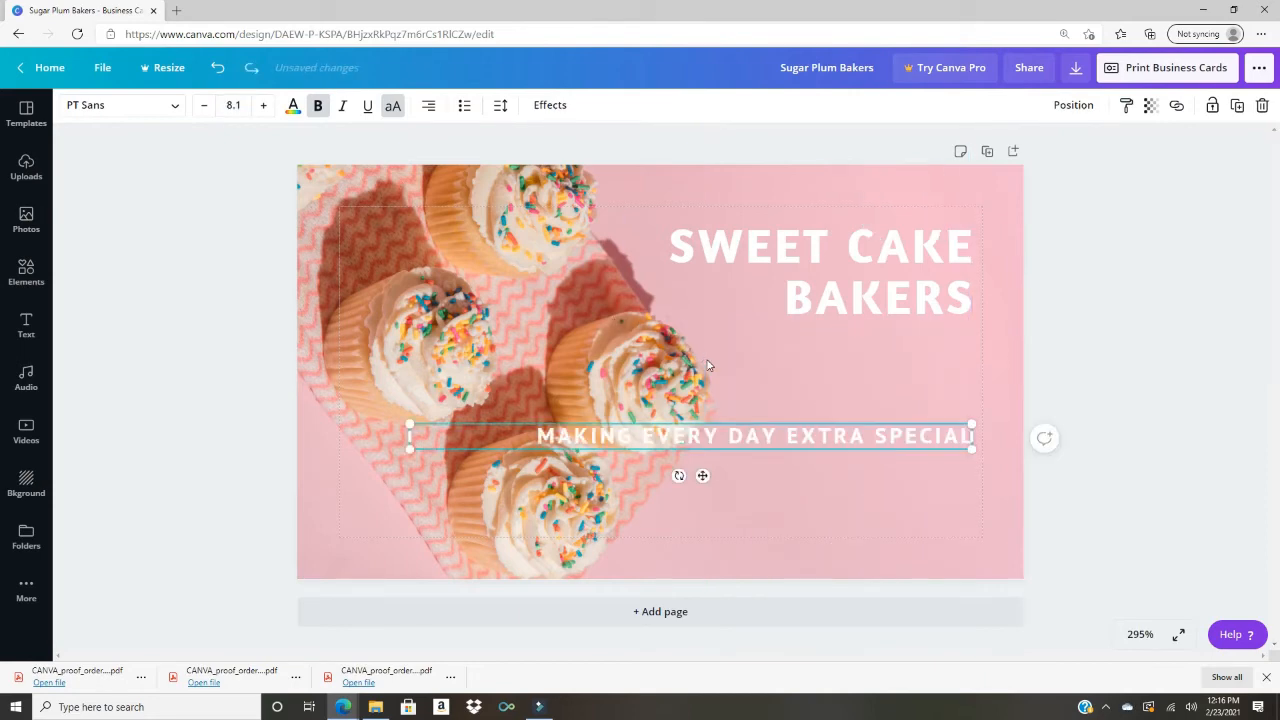
pyautogui.click(264, 107)
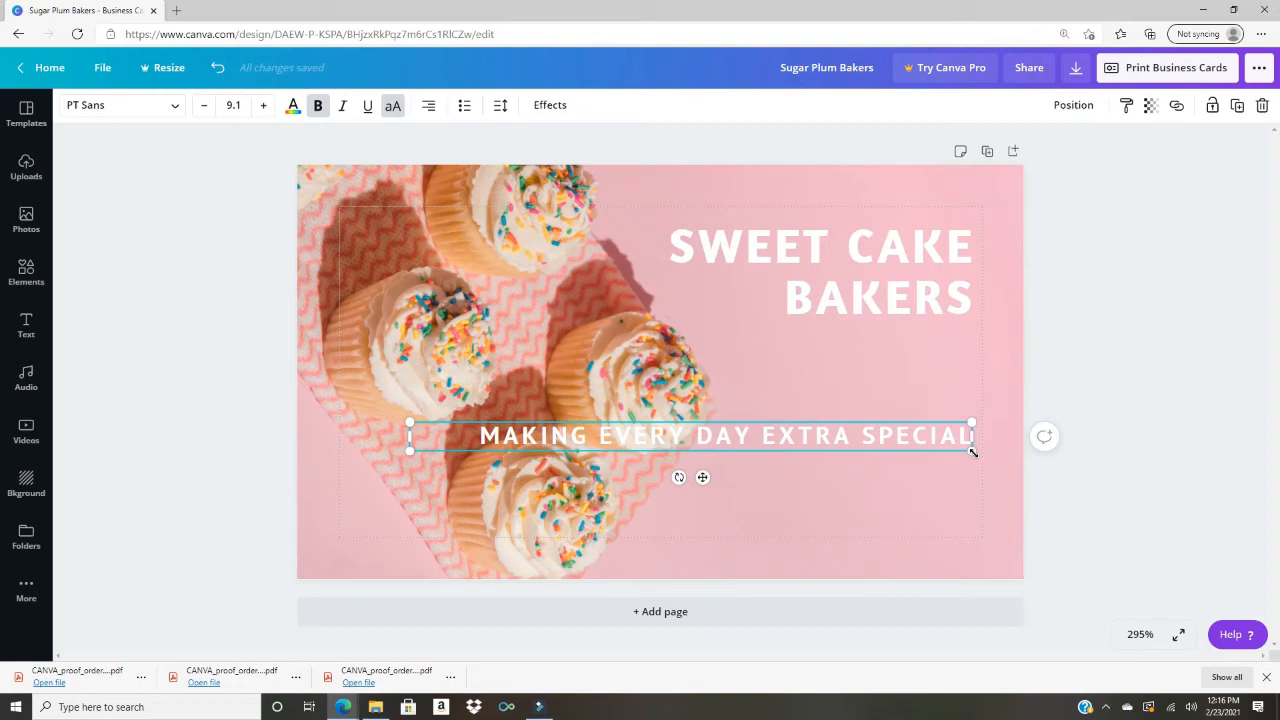
pyautogui.moveTo(973, 452); pyautogui.dragTo(862, 494)
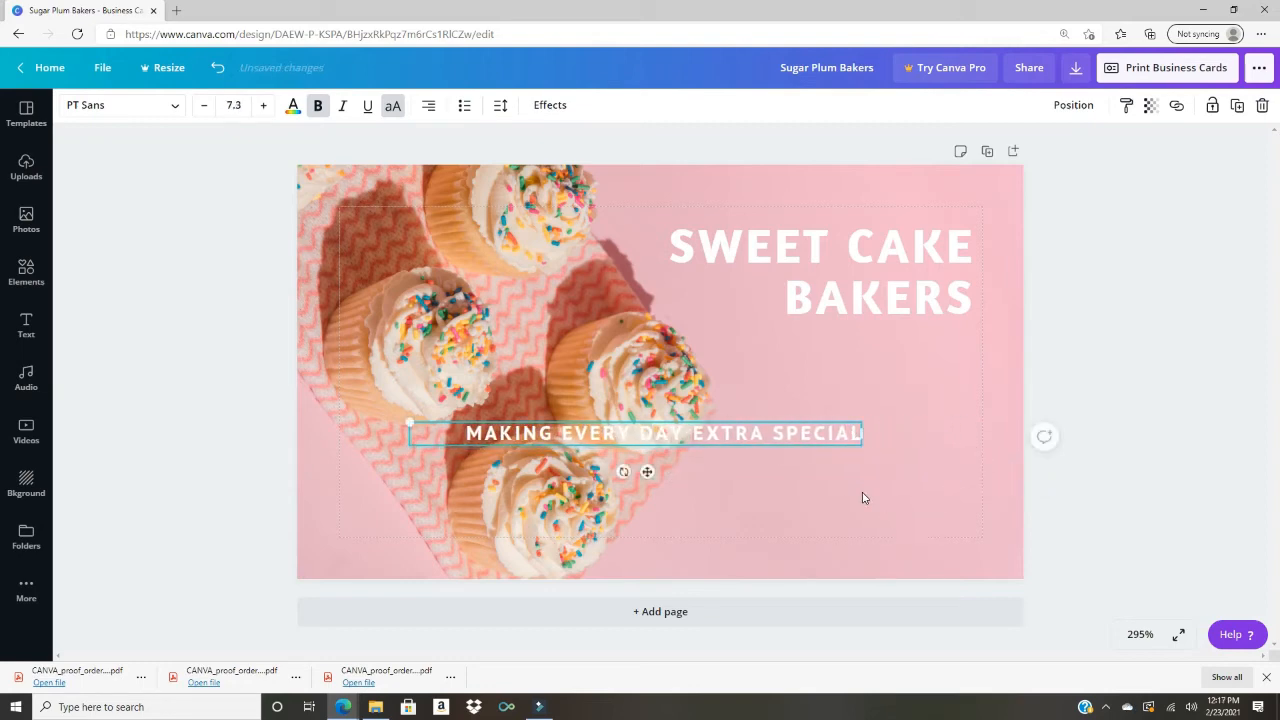
pyautogui.moveTo(648, 472); pyautogui.dragTo(757, 400)
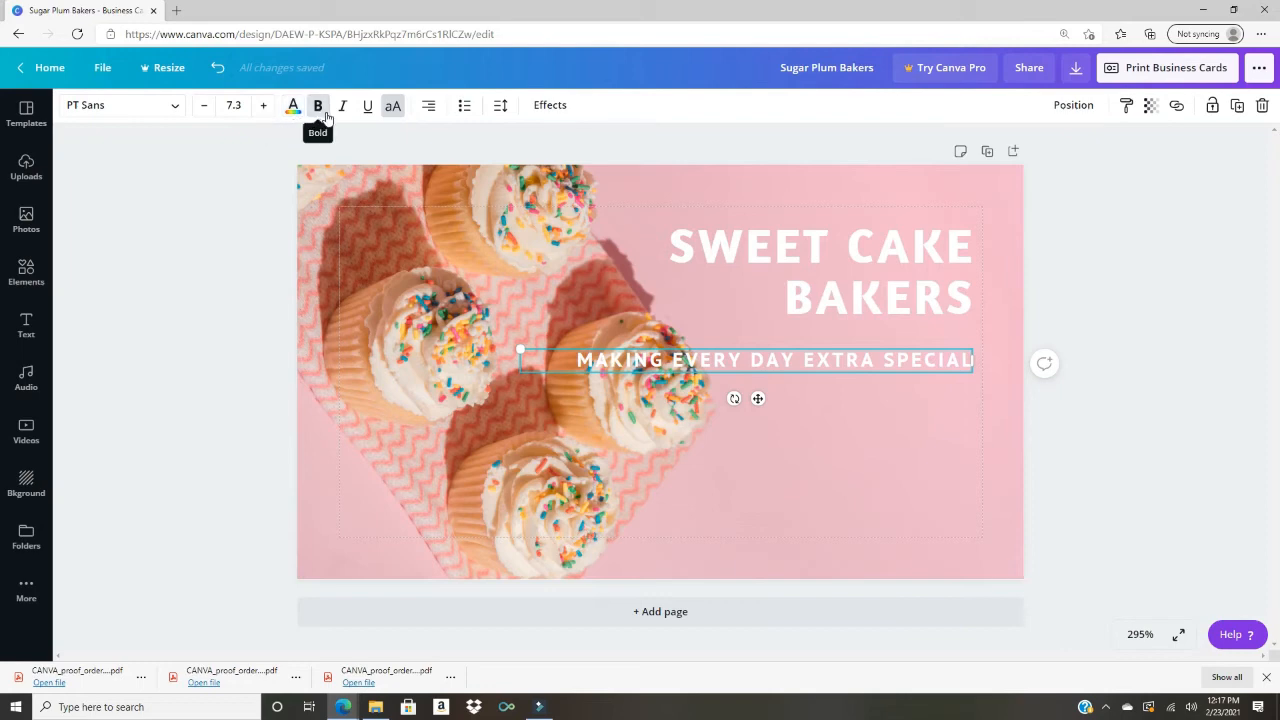
# Step: Keep the tagline bold and uppercase
pyautogui.click(320, 107)
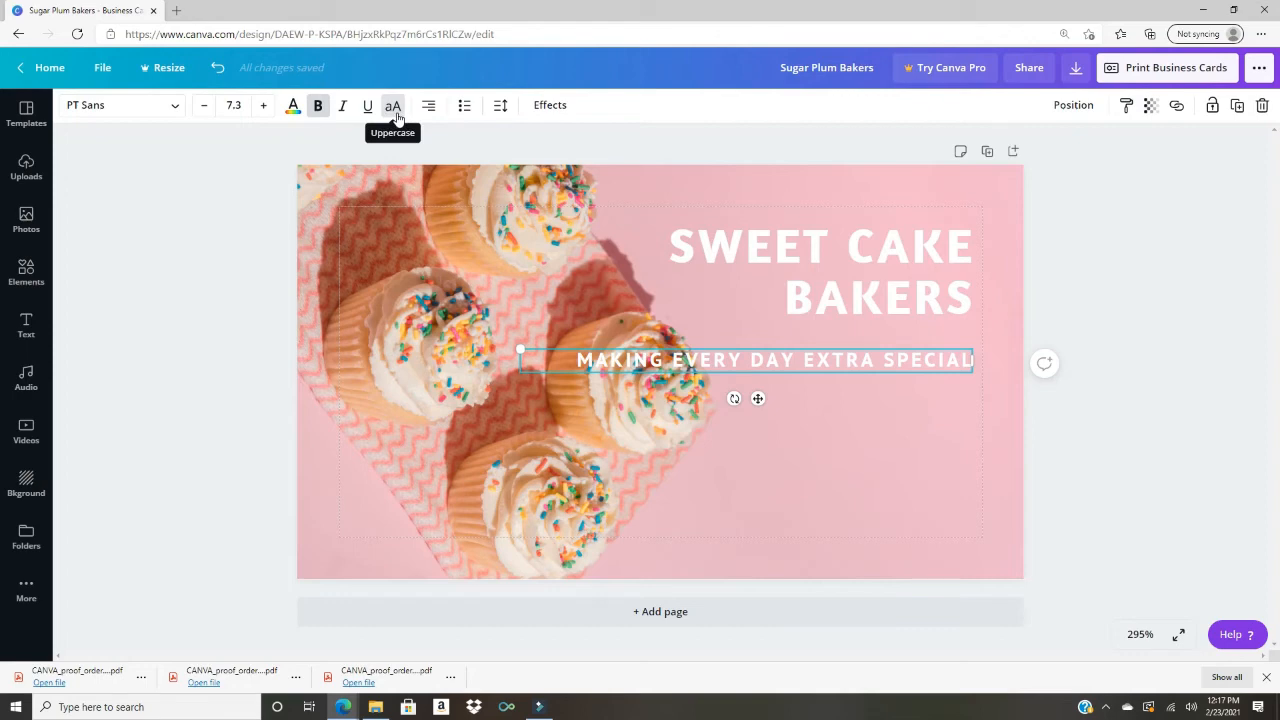
pyautogui.click(393, 106)
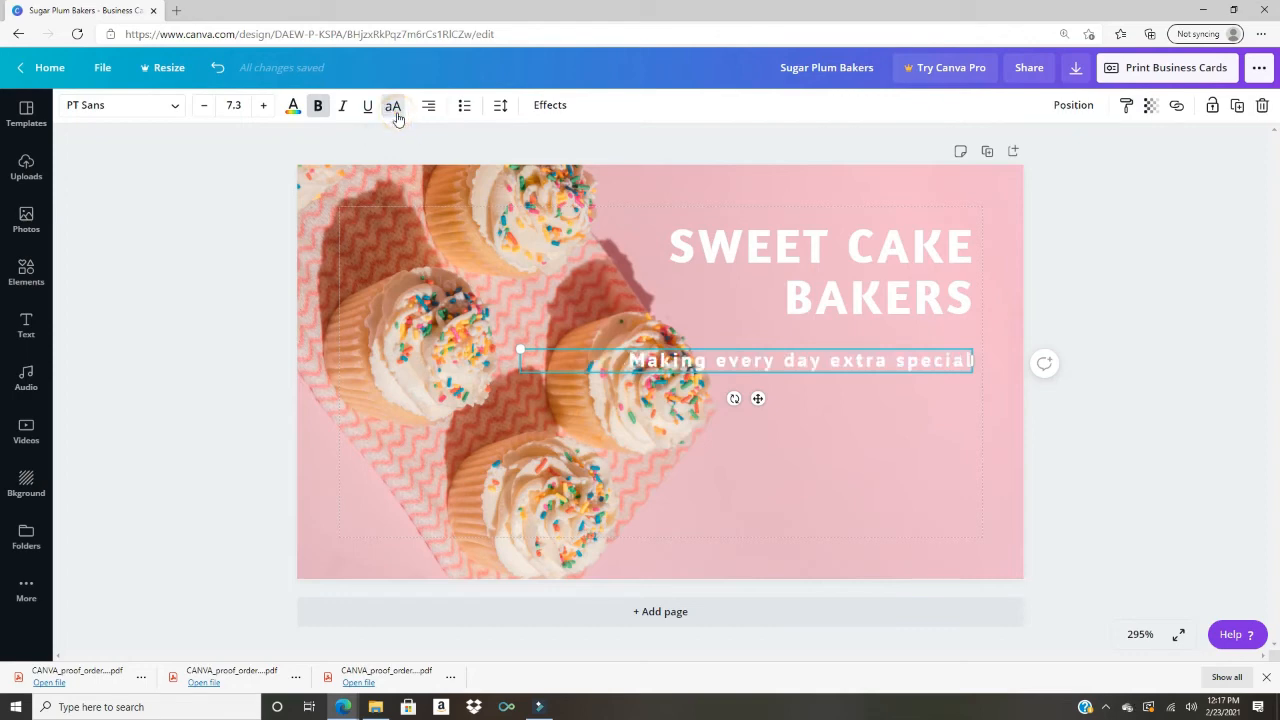
pyautogui.click(393, 106)
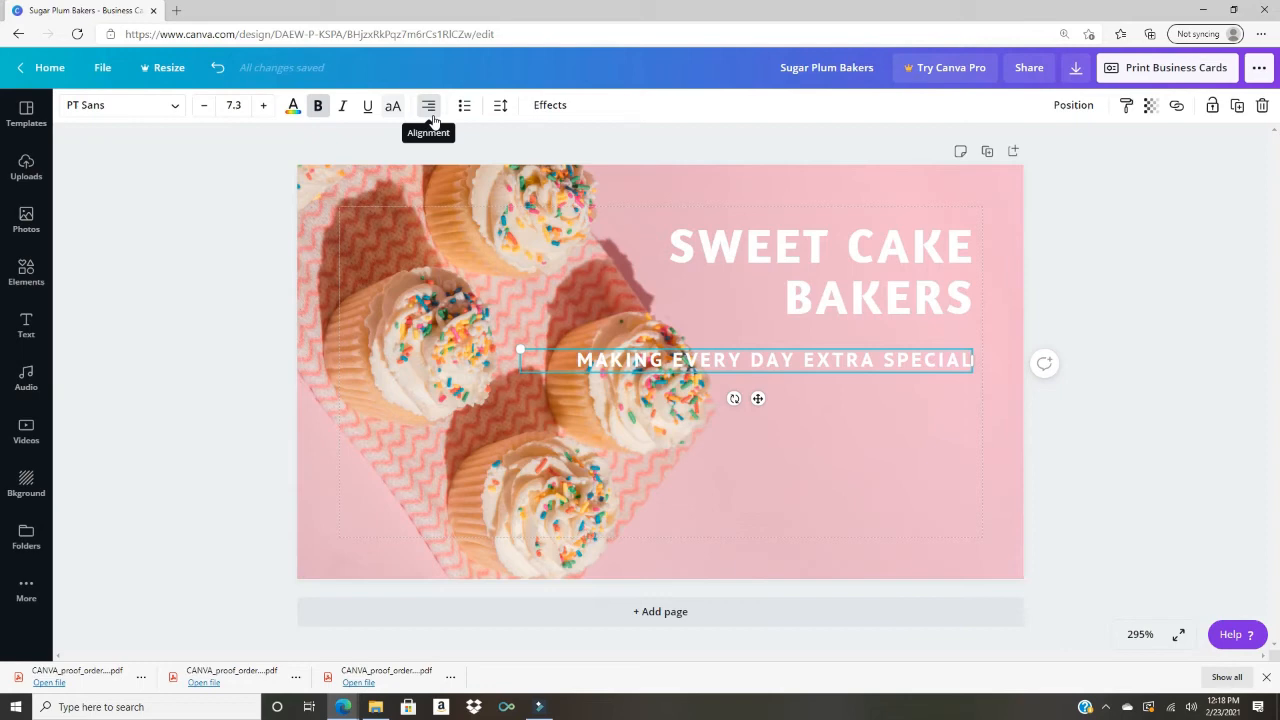
# Step: Return the tagline to right alignment and add a bullet point in front of it
pyautogui.click(433, 118)
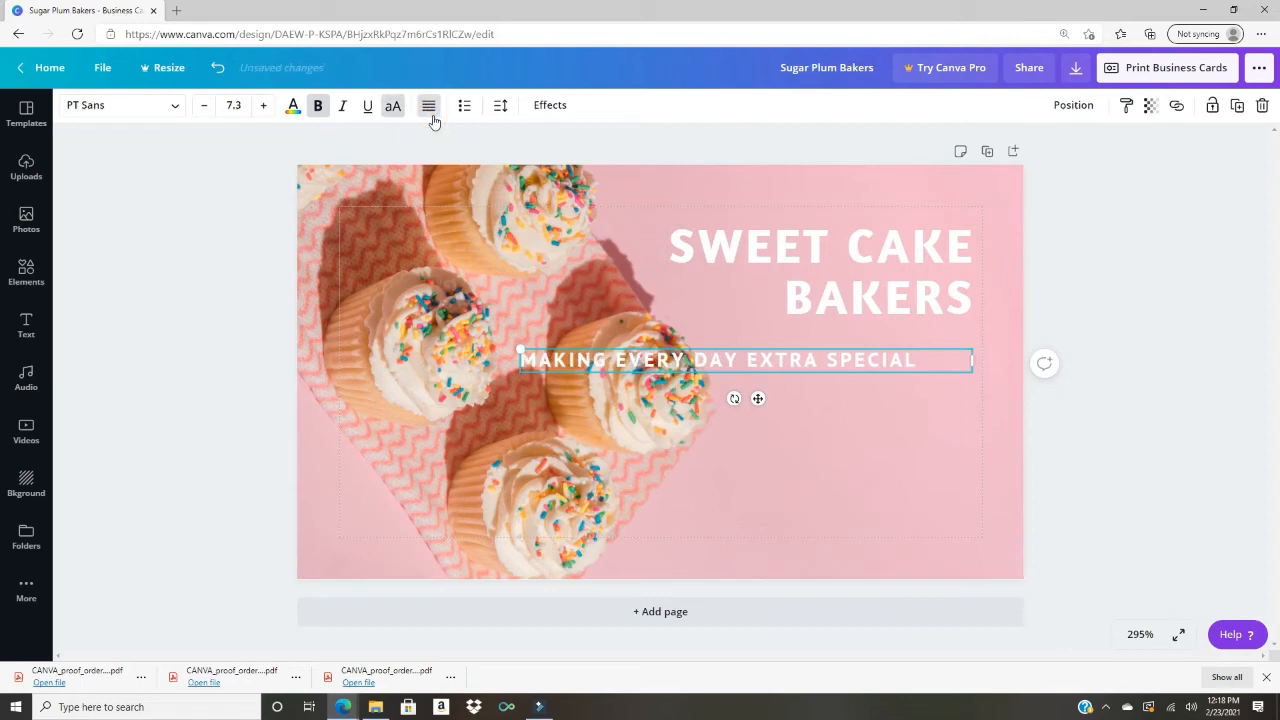
pyautogui.click(433, 118)
pyautogui.click(433, 118)
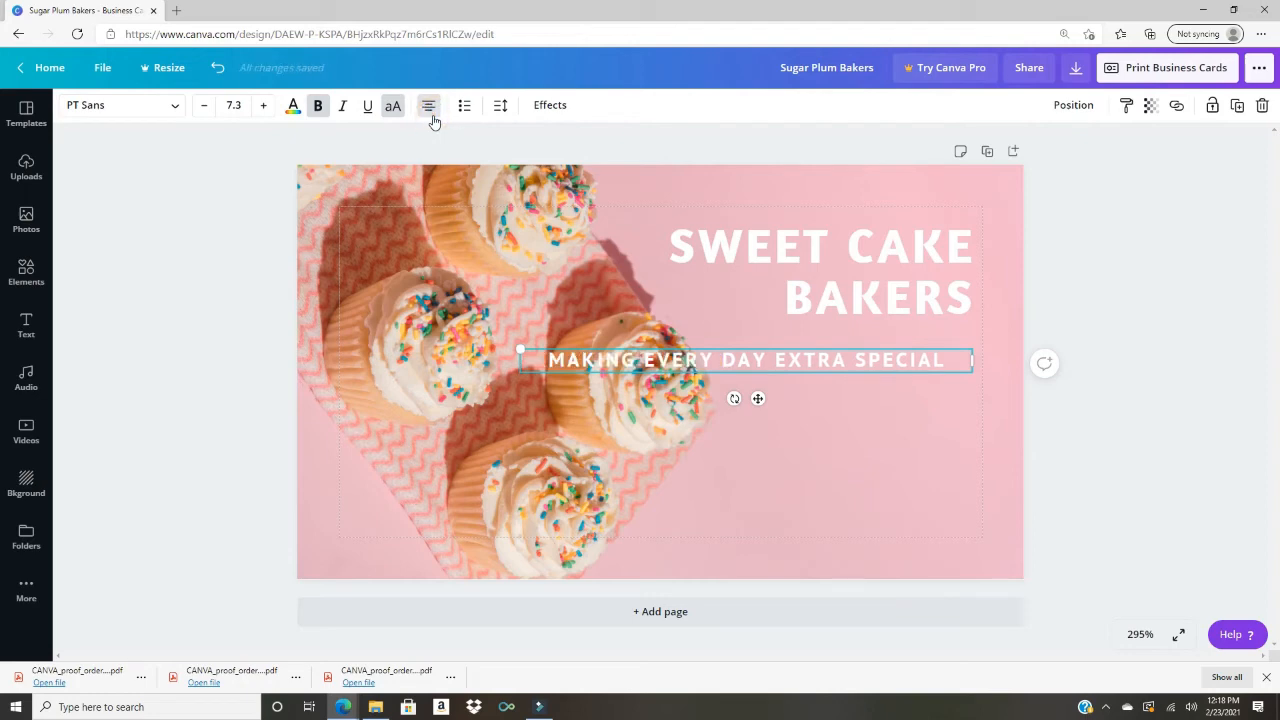
pyautogui.click(429, 107)
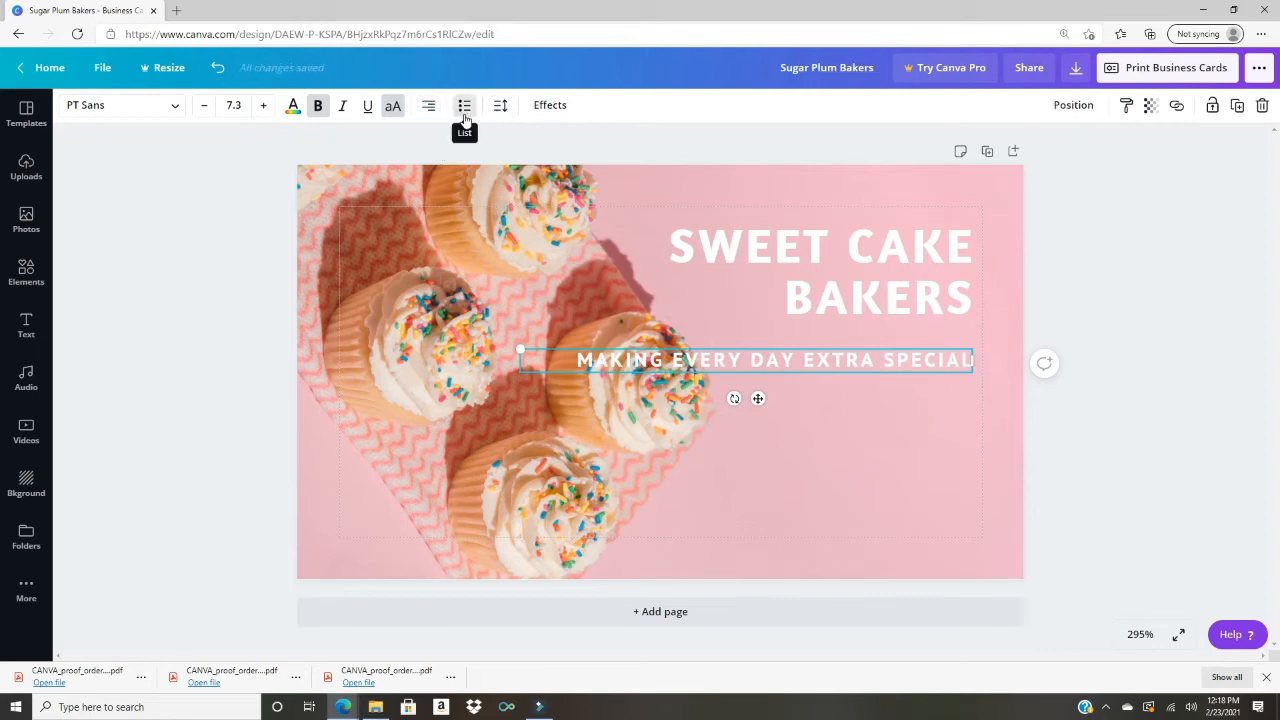
pyautogui.click(464, 118)
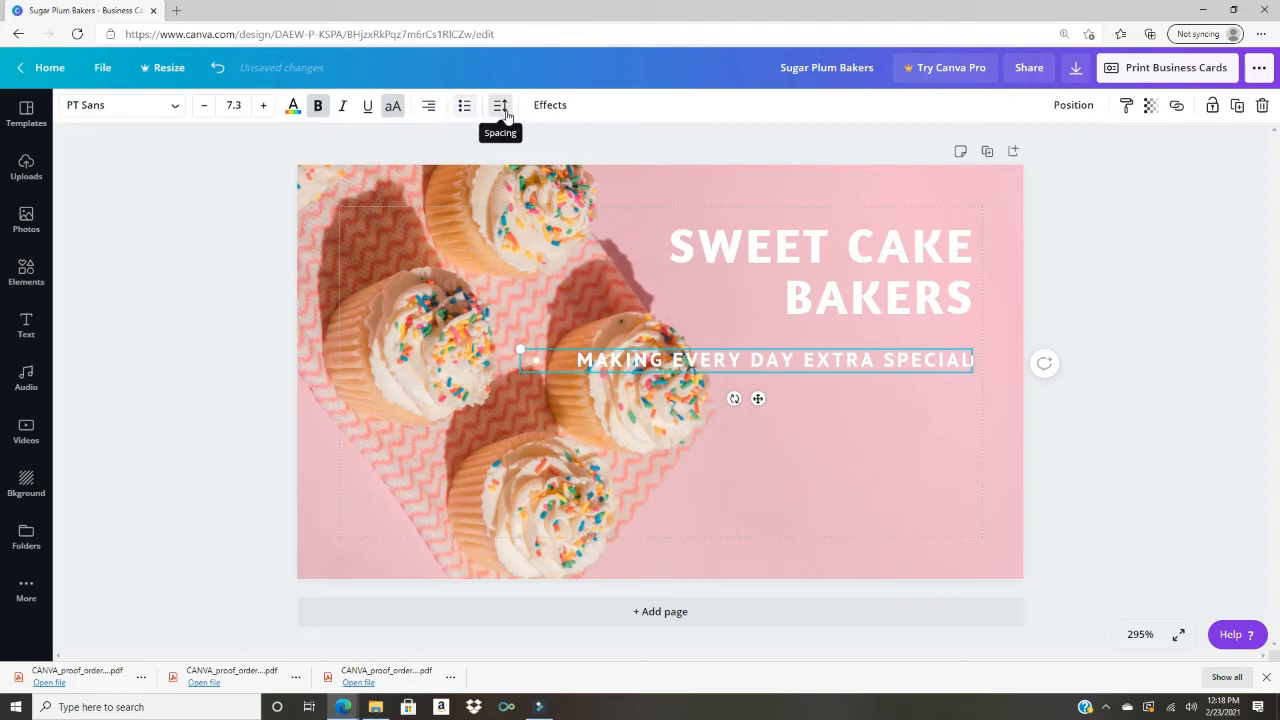
# Step: Set the tagline's letter spacing to 188 and its line height to 1.25
pyautogui.click(502, 110)
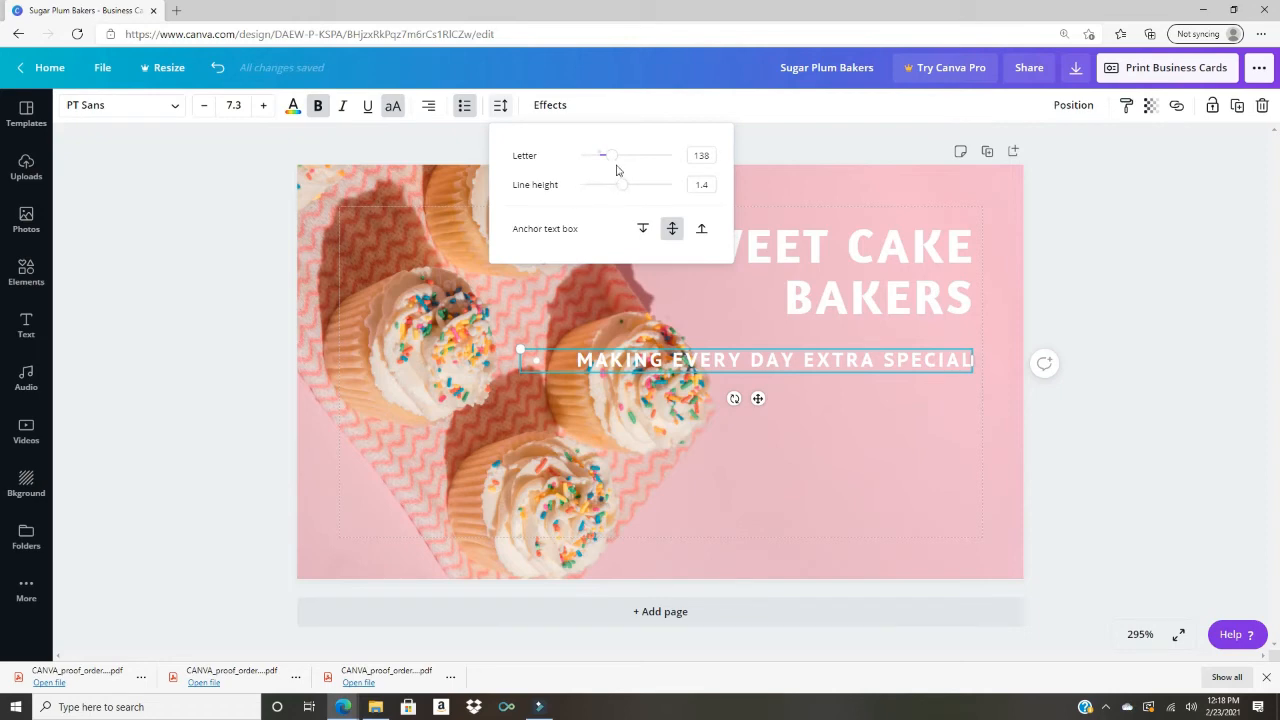
pyautogui.moveTo(614, 163)
pyautogui.mouseDown()
pyautogui.moveTo(645, 166)
pyautogui.moveTo(590, 173)
pyautogui.moveTo(620, 180)
pyautogui.mouseUp()
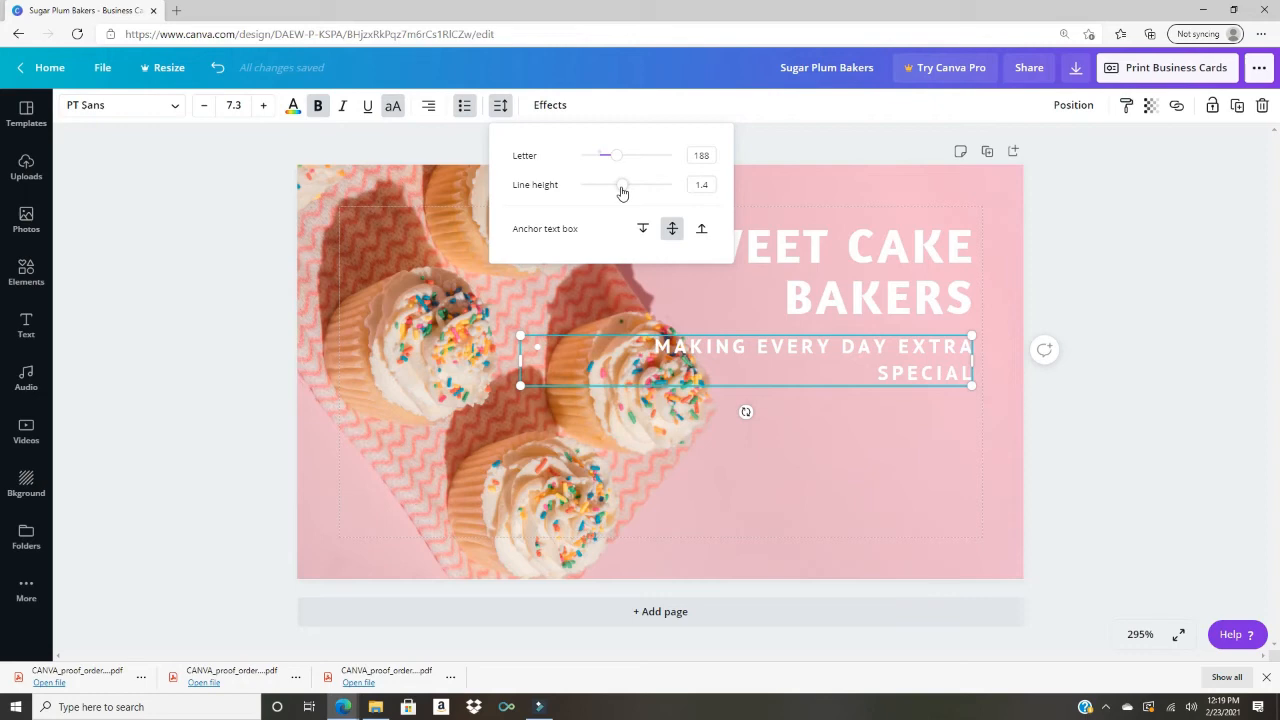
pyautogui.moveTo(621, 192)
pyautogui.mouseDown()
pyautogui.moveTo(674, 192)
pyautogui.moveTo(623, 200)
pyautogui.mouseUp()
pyautogui.moveTo(618, 200)
pyautogui.mouseDown()
pyautogui.moveTo(594, 200)
pyautogui.moveTo(617, 198)
pyautogui.mouseUp()
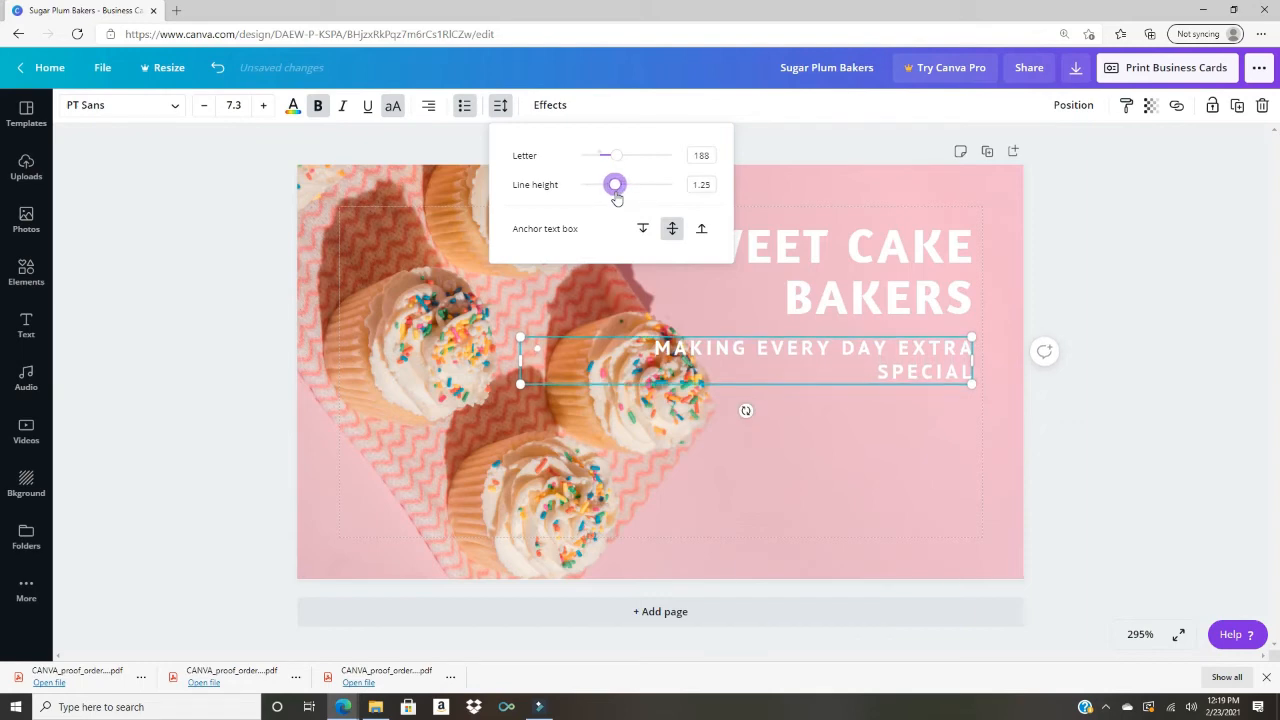
pyautogui.click(550, 105)
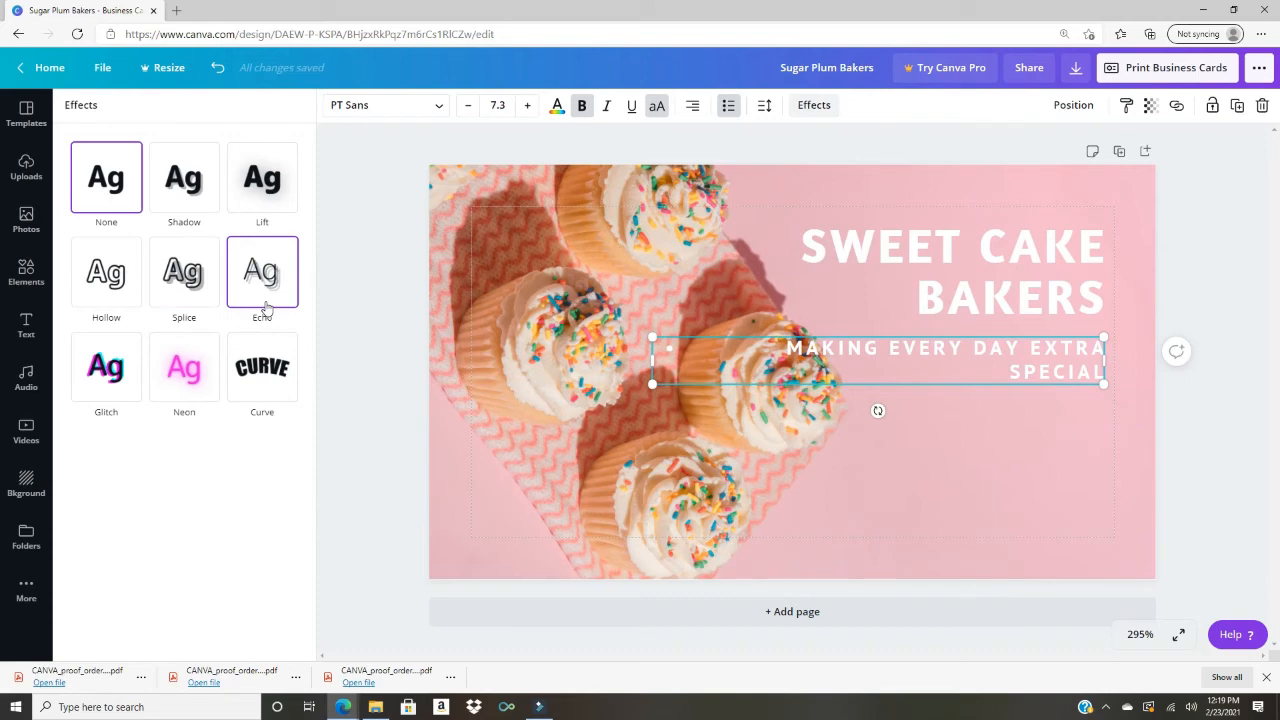
# Step: Give the tagline a violet Shadow effect with its direction set to -50
pyautogui.click(206, 201)
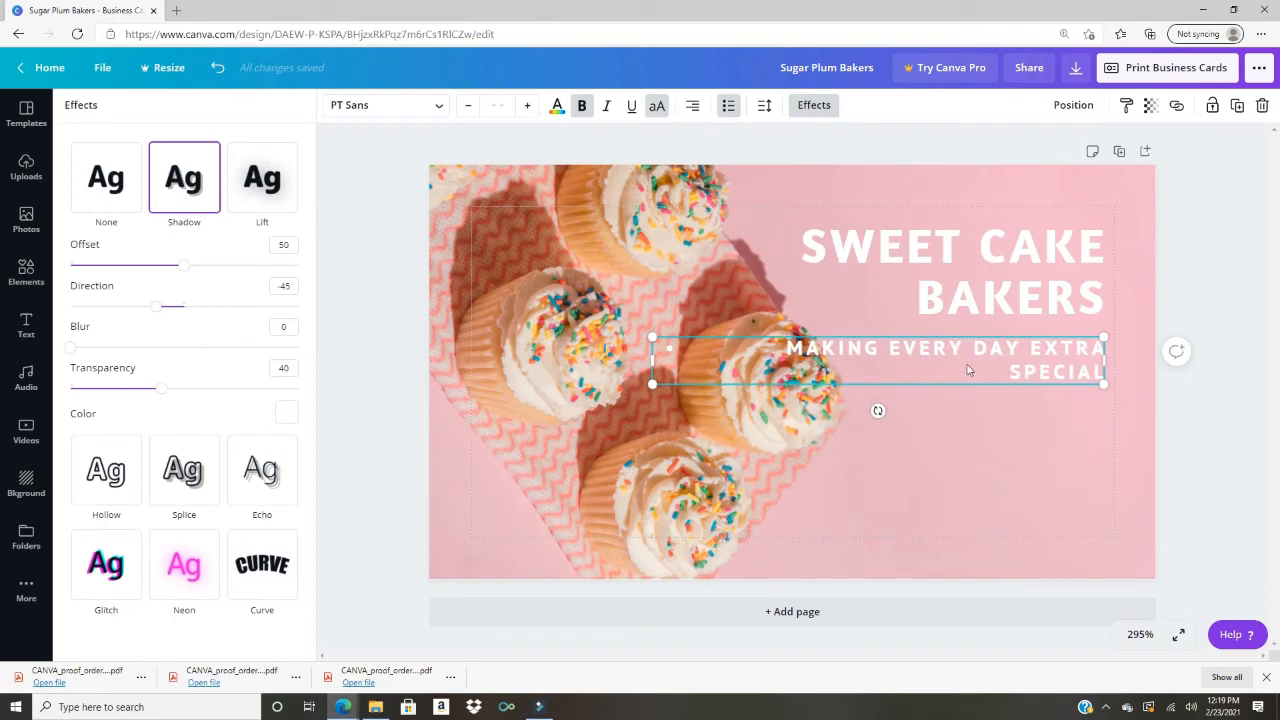
pyautogui.click(286, 413)
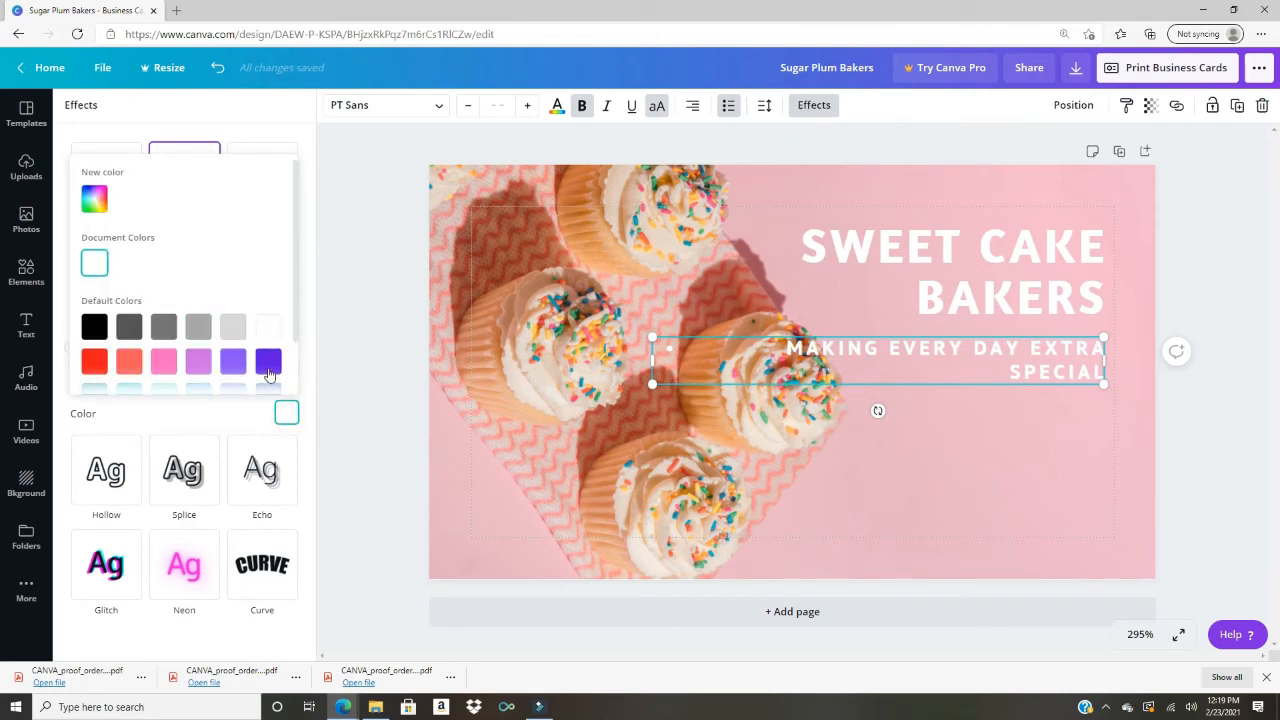
pyautogui.click(268, 361)
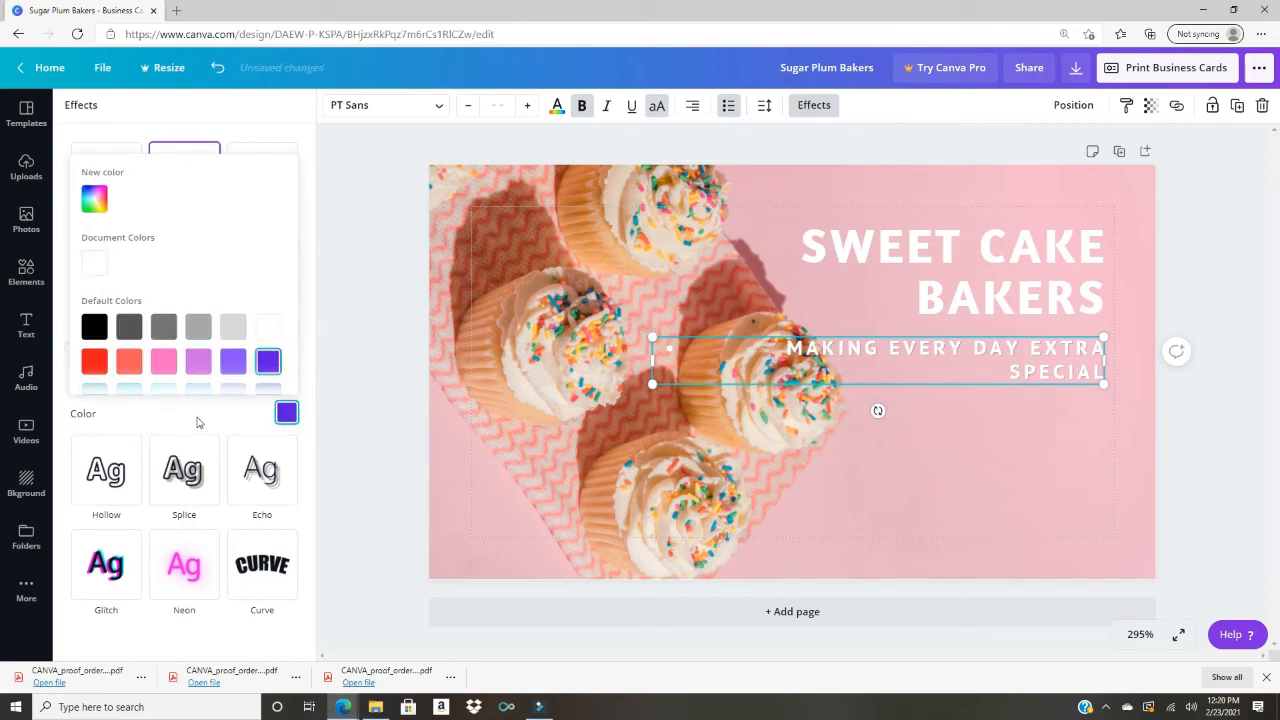
pyautogui.click(312, 267)
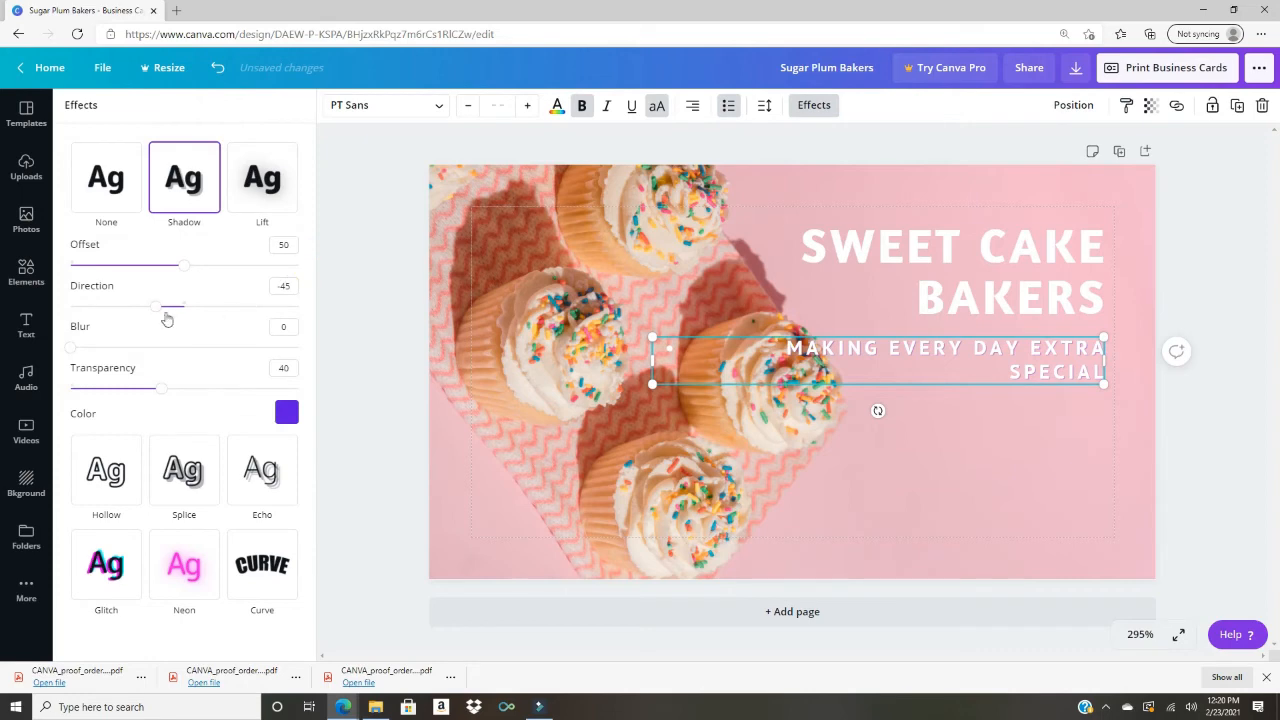
pyautogui.moveTo(157, 309)
pyautogui.mouseDown()
pyautogui.moveTo(203, 310)
pyautogui.moveTo(225, 331)
pyautogui.moveTo(152, 318)
pyautogui.mouseUp()
# Step: Enlarge the tagline's text box so it spreads across three large lines
pyautogui.moveTo(638, 325); pyautogui.dragTo(793, 351)
pyautogui.moveTo(792, 401); pyautogui.dragTo(432, 511)
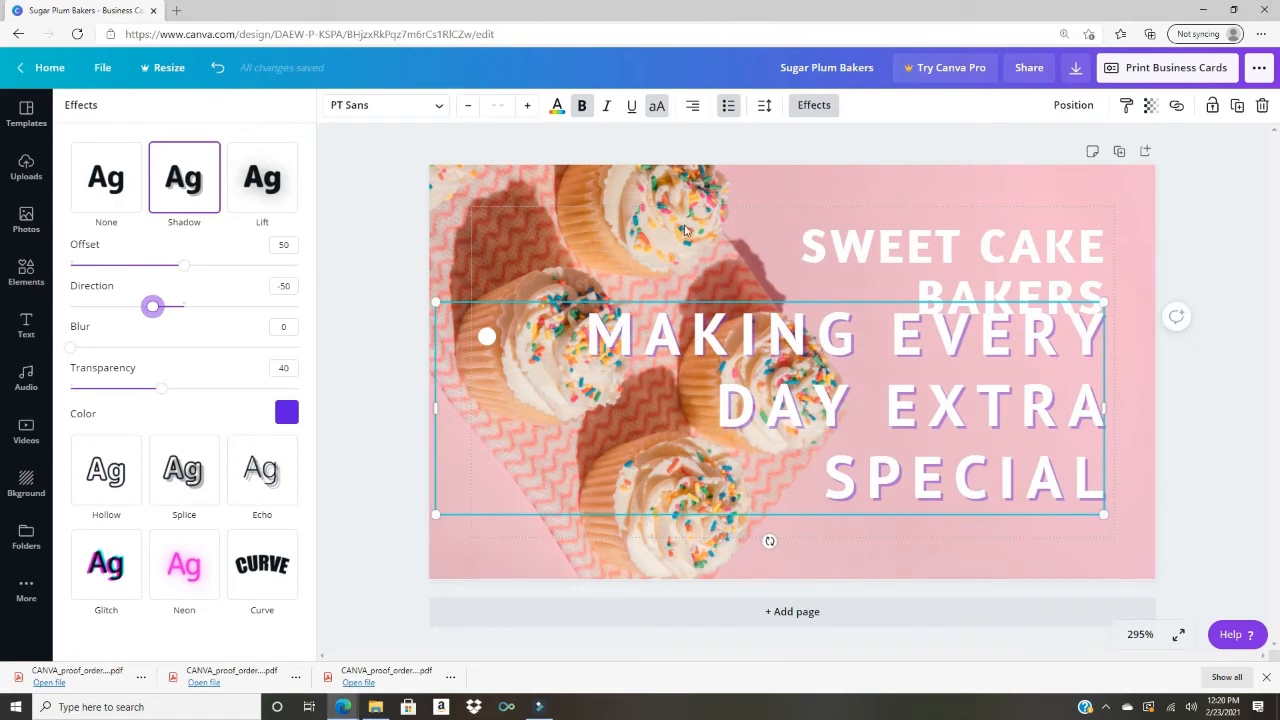
pyautogui.click(813, 106)
# Step: Undo the tagline enlargement three times, leaving two smaller lines under BAKERS, then show Position options
pyautogui.click(572, 242)
pyautogui.hotkey('ctrl', 'z')
pyautogui.hotkey('ctrl', 'z')
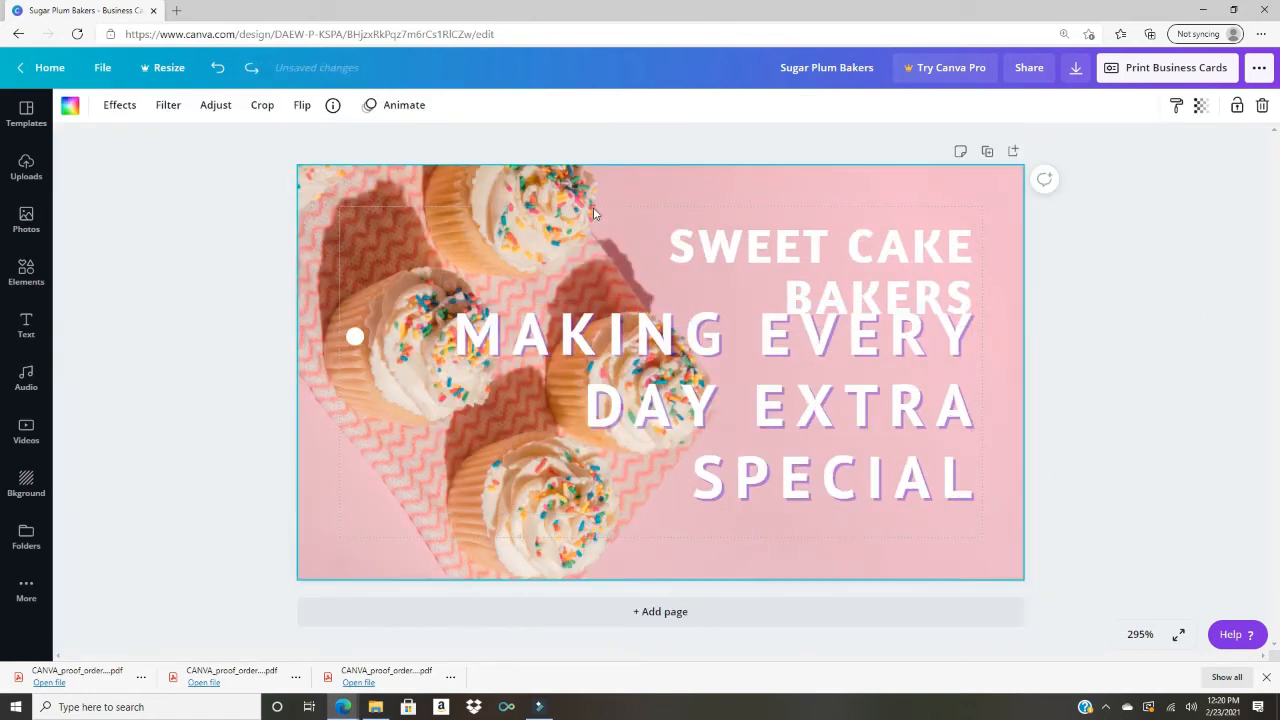
pyautogui.hotkey('ctrl', 'z')
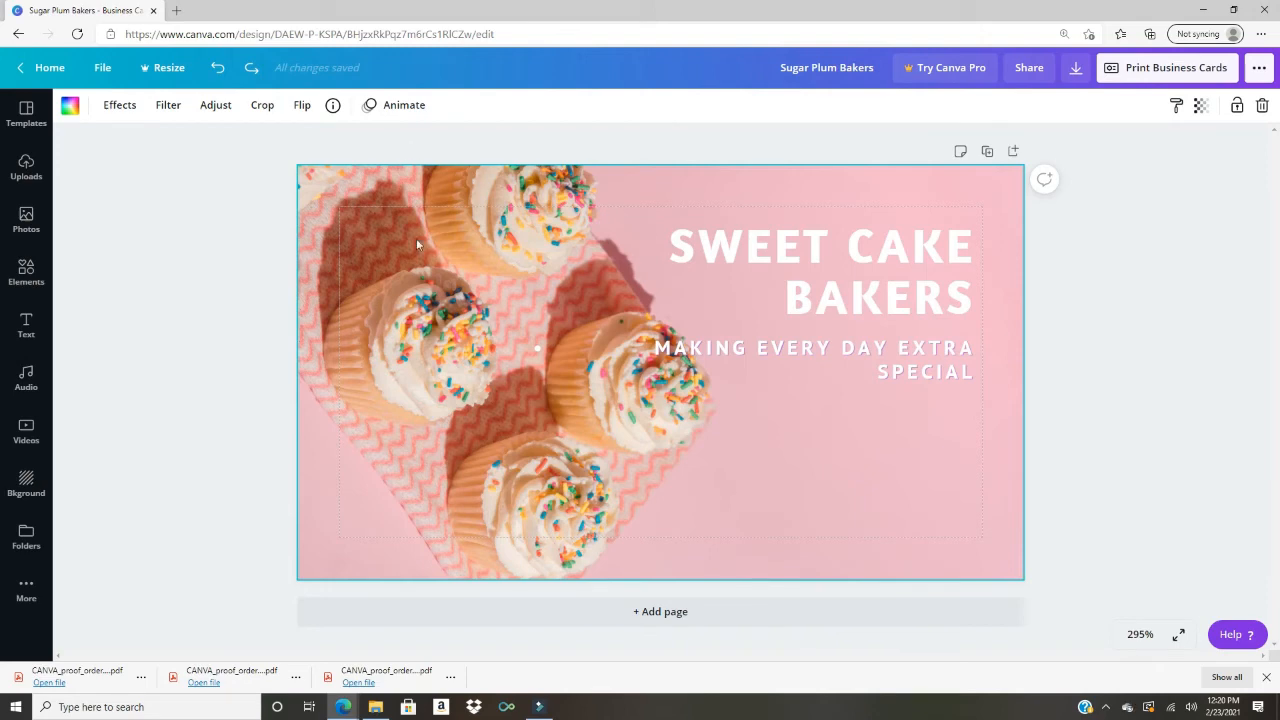
pyautogui.hotkey('ctrl', 'z')
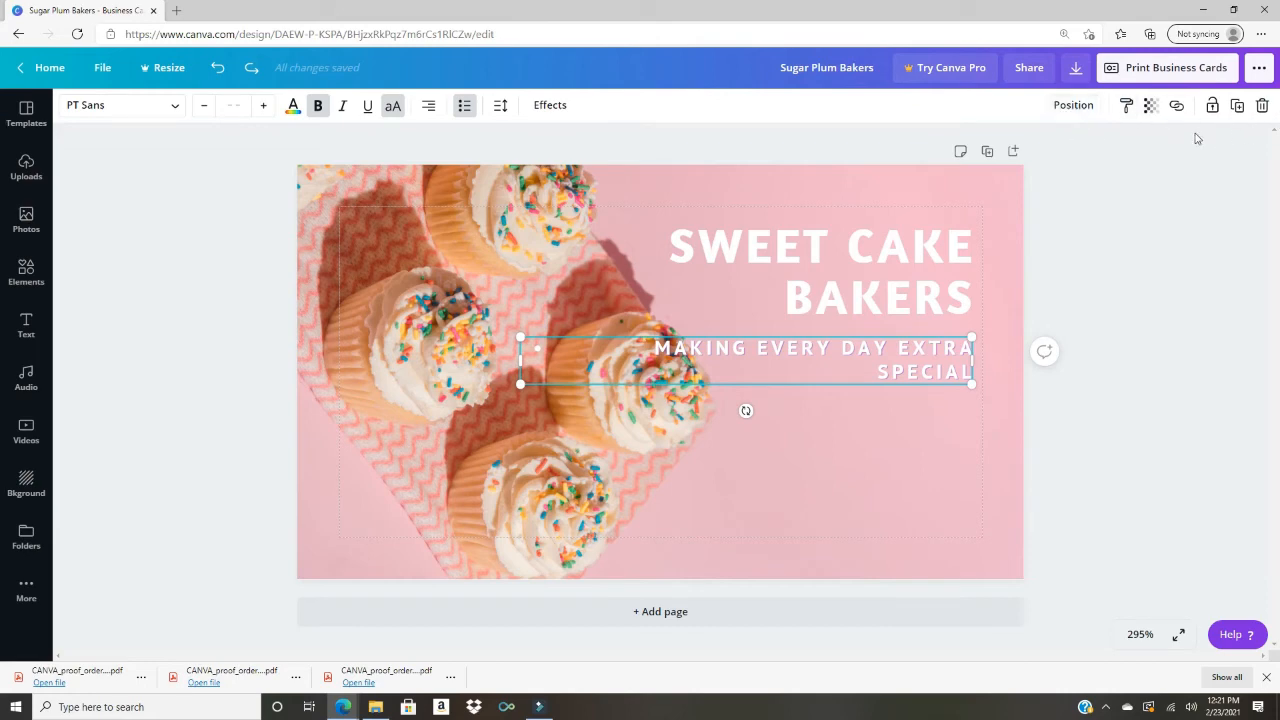
pyautogui.click(1073, 105)
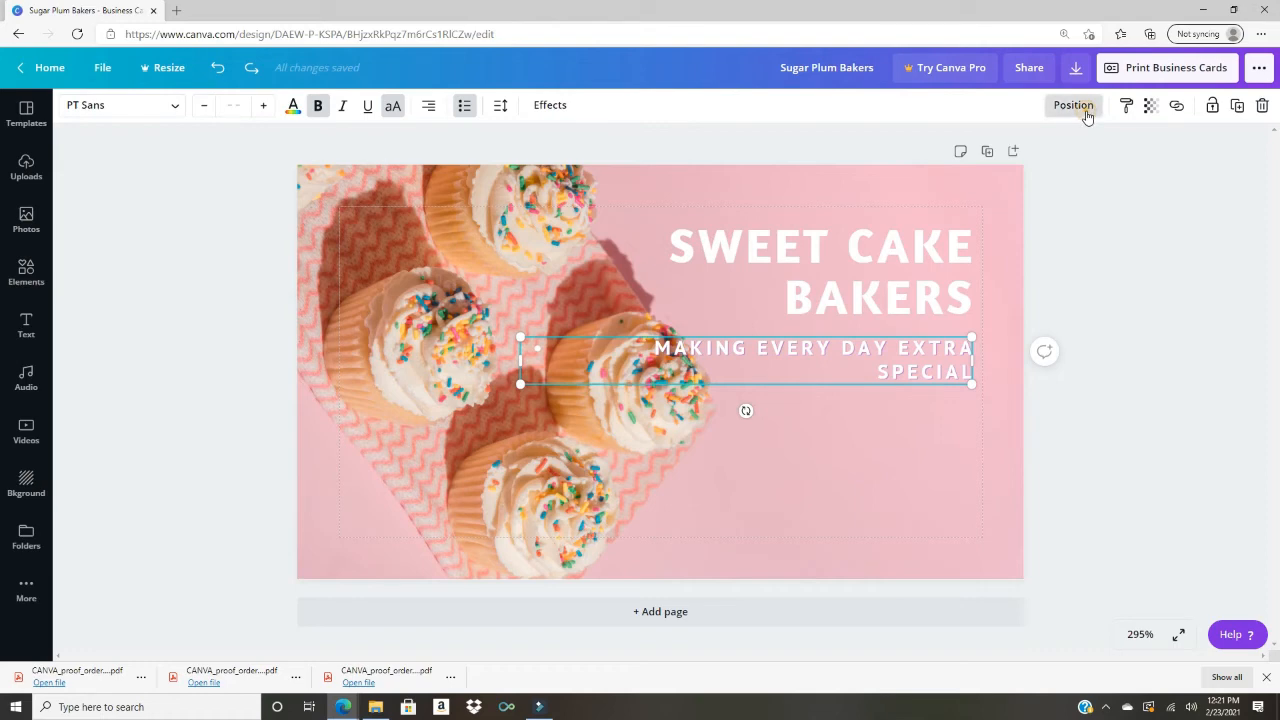
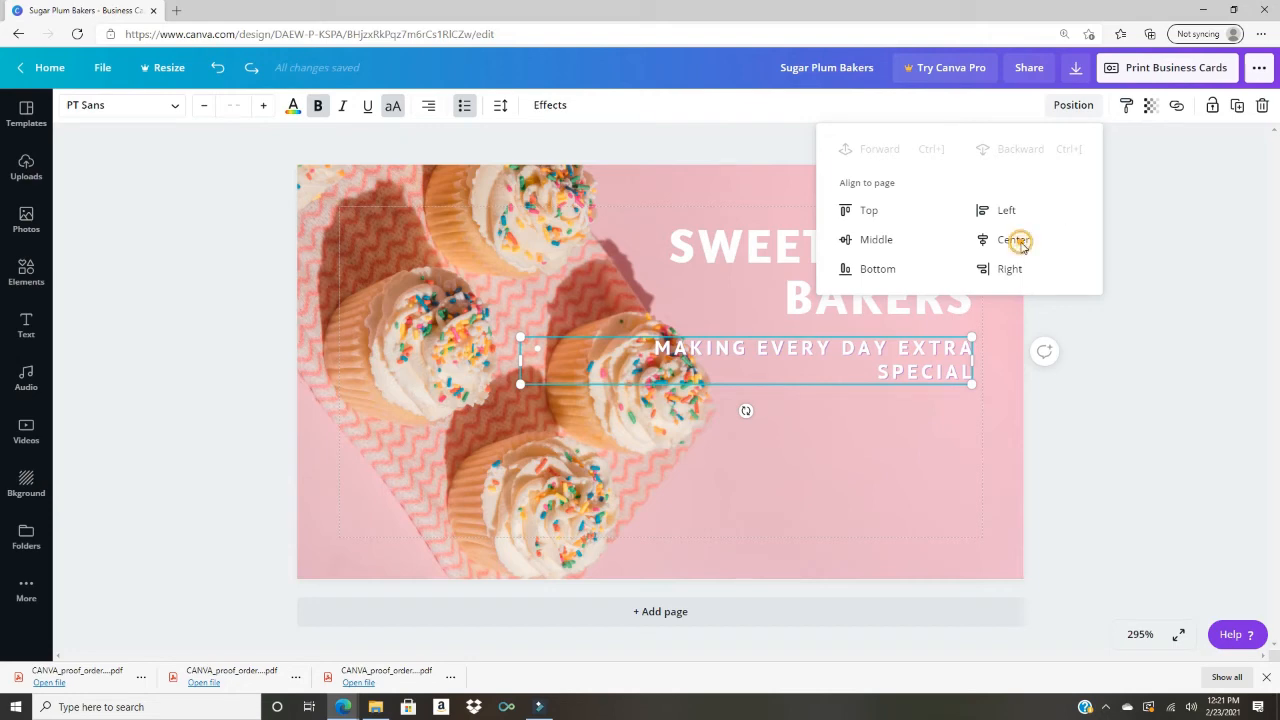
# Step: Use Position alignment to move the tagline from centre to the card's left edge, below 'Sweet Cake Bakers'
pyautogui.click(1020, 244)
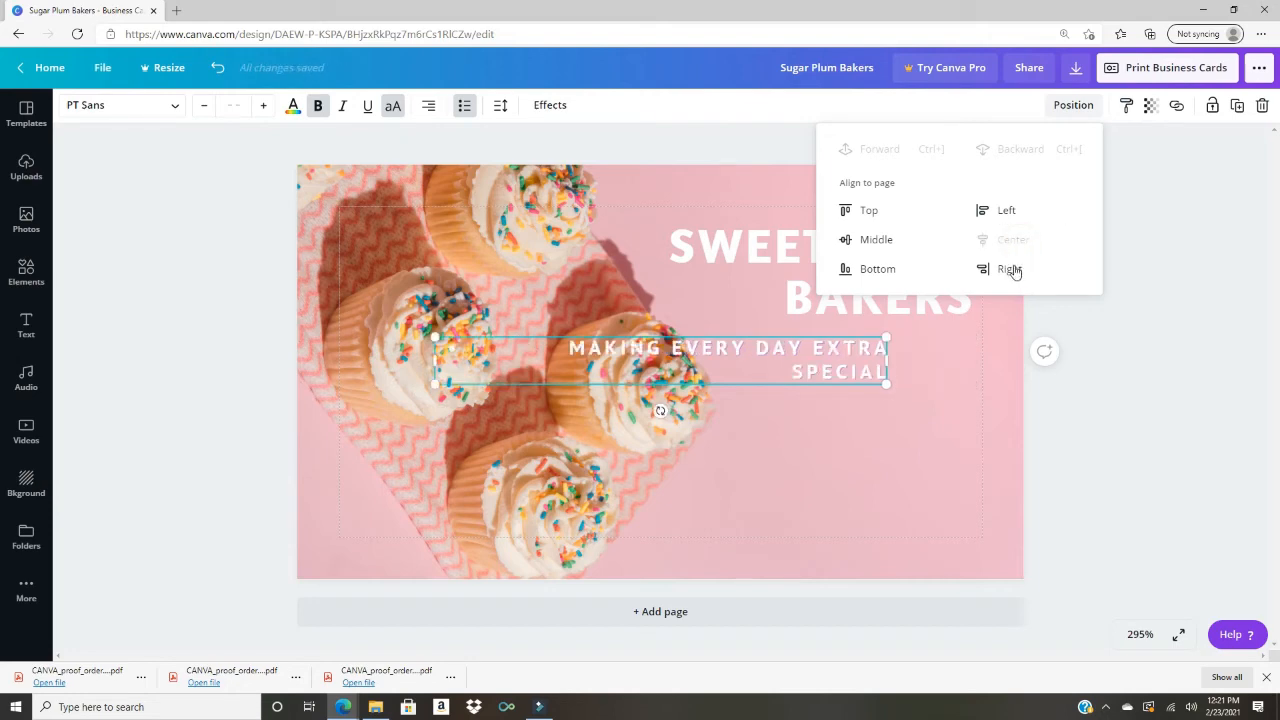
pyautogui.click(1000, 214)
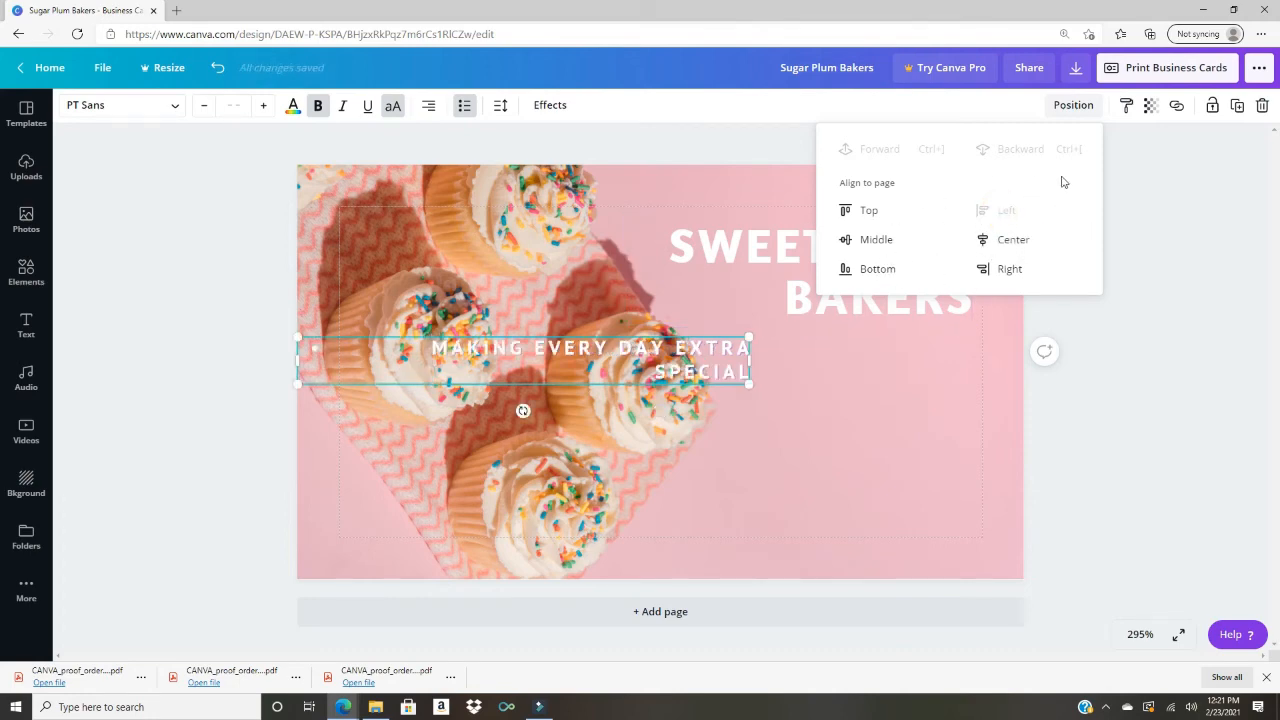
pyautogui.click(1123, 192)
pyautogui.click(1121, 190)
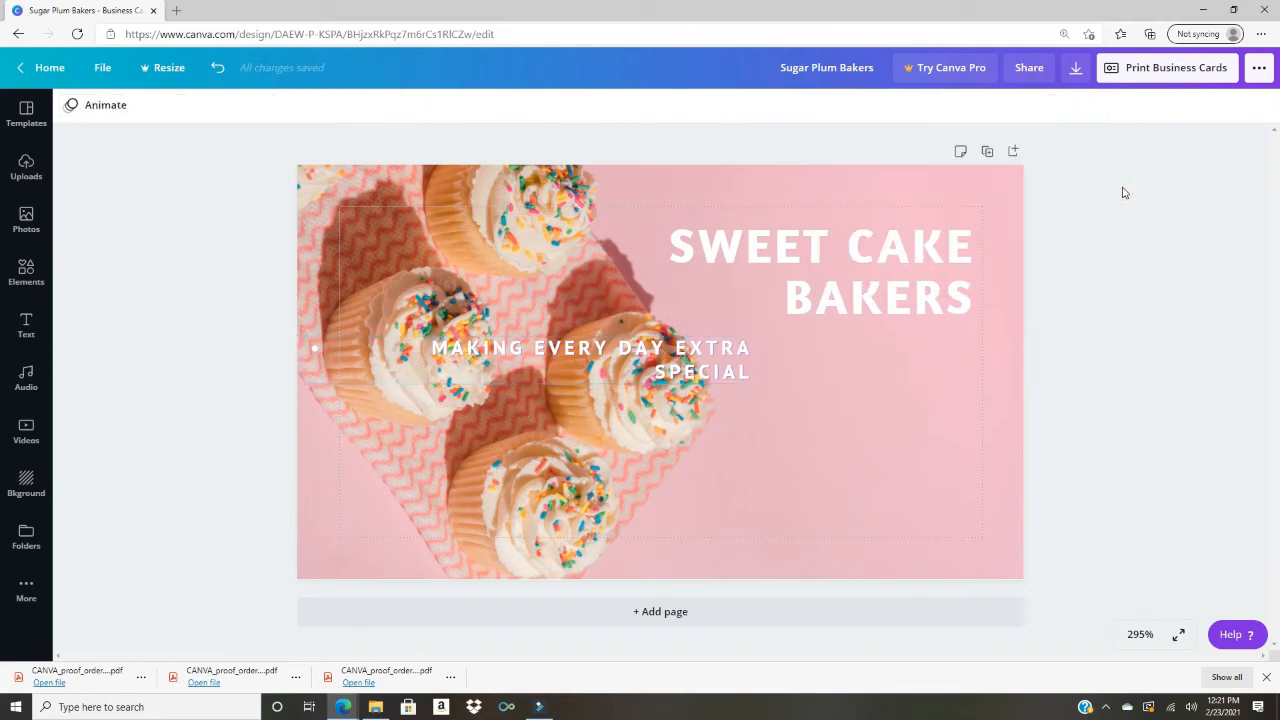
# Step: Copy the SWEET CAKE BAKERS heading's bold Amaranth style onto the tagline with Copy style
pyautogui.click(933, 386)
pyautogui.click(935, 289)
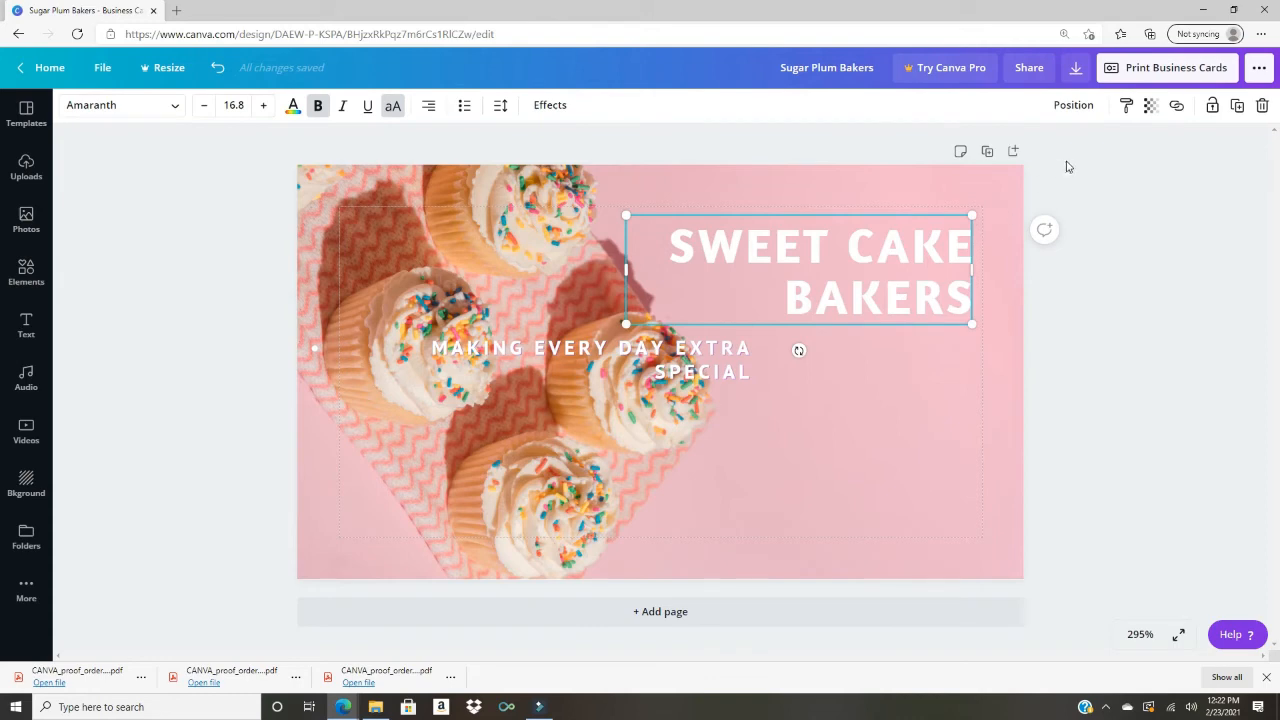
pyautogui.click(660, 365)
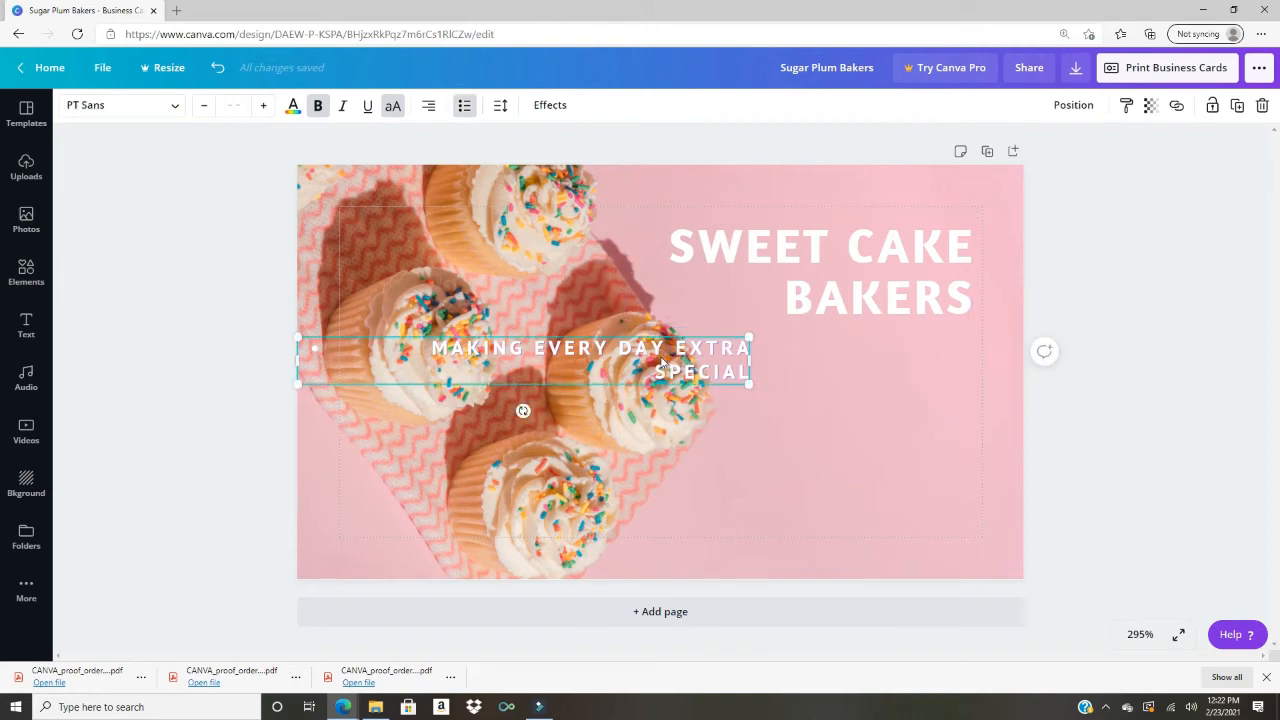
pyautogui.click(935, 272)
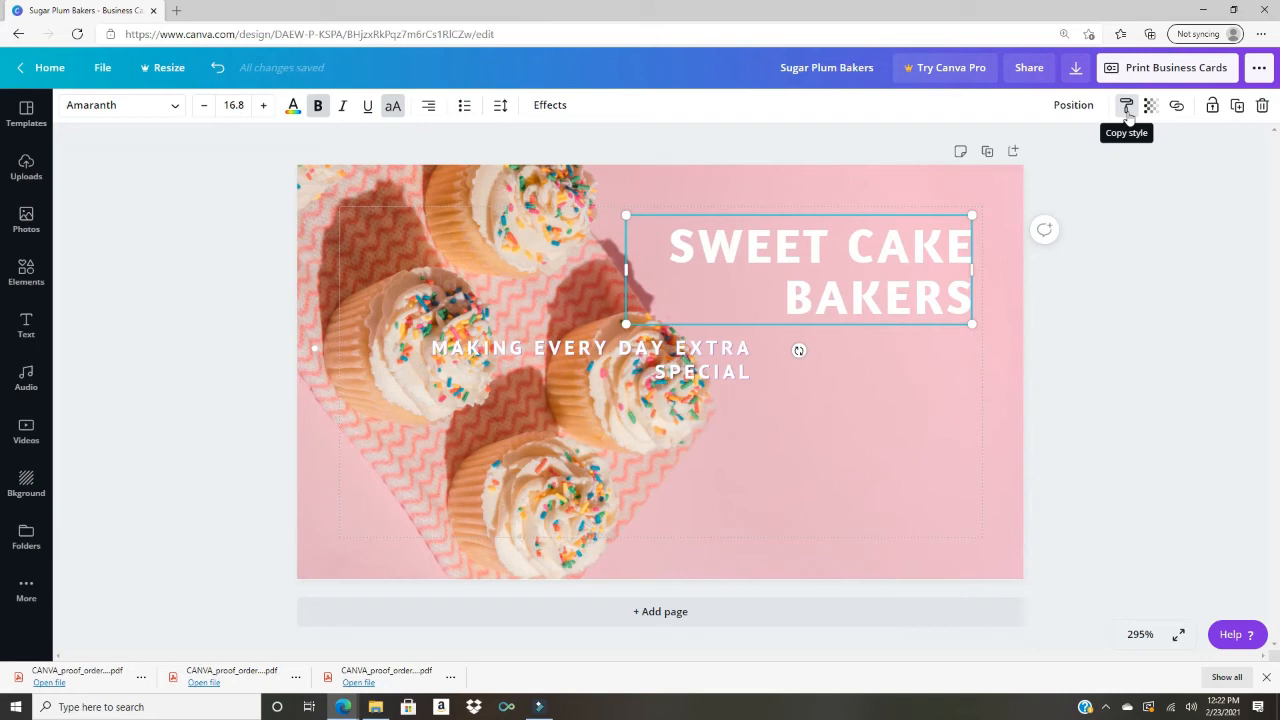
pyautogui.tripleClick(785, 289)
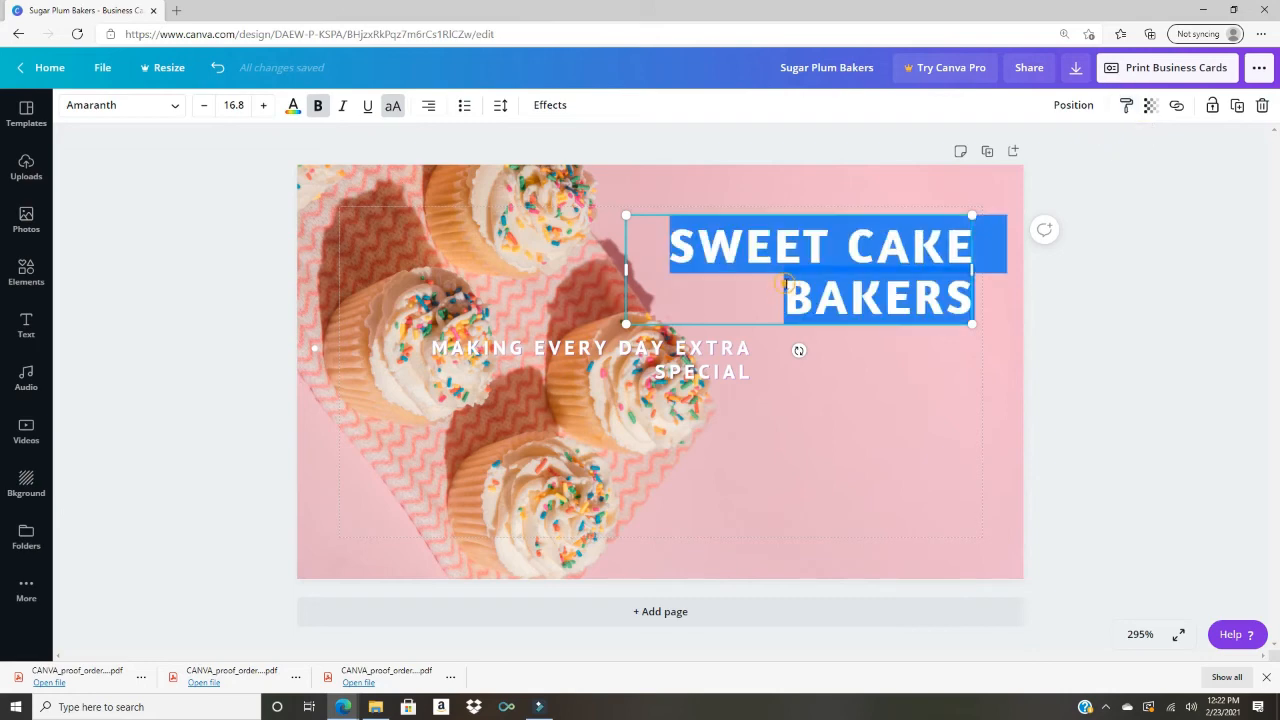
pyautogui.click(1127, 106)
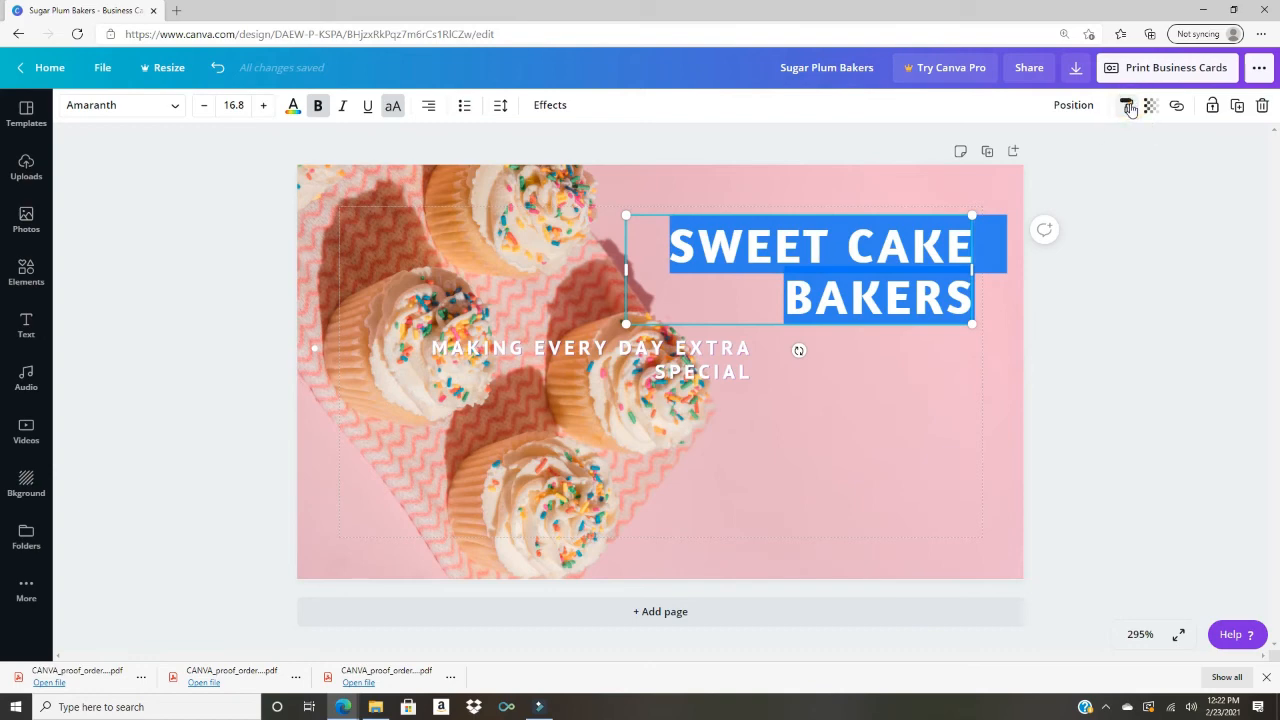
pyautogui.click(704, 357)
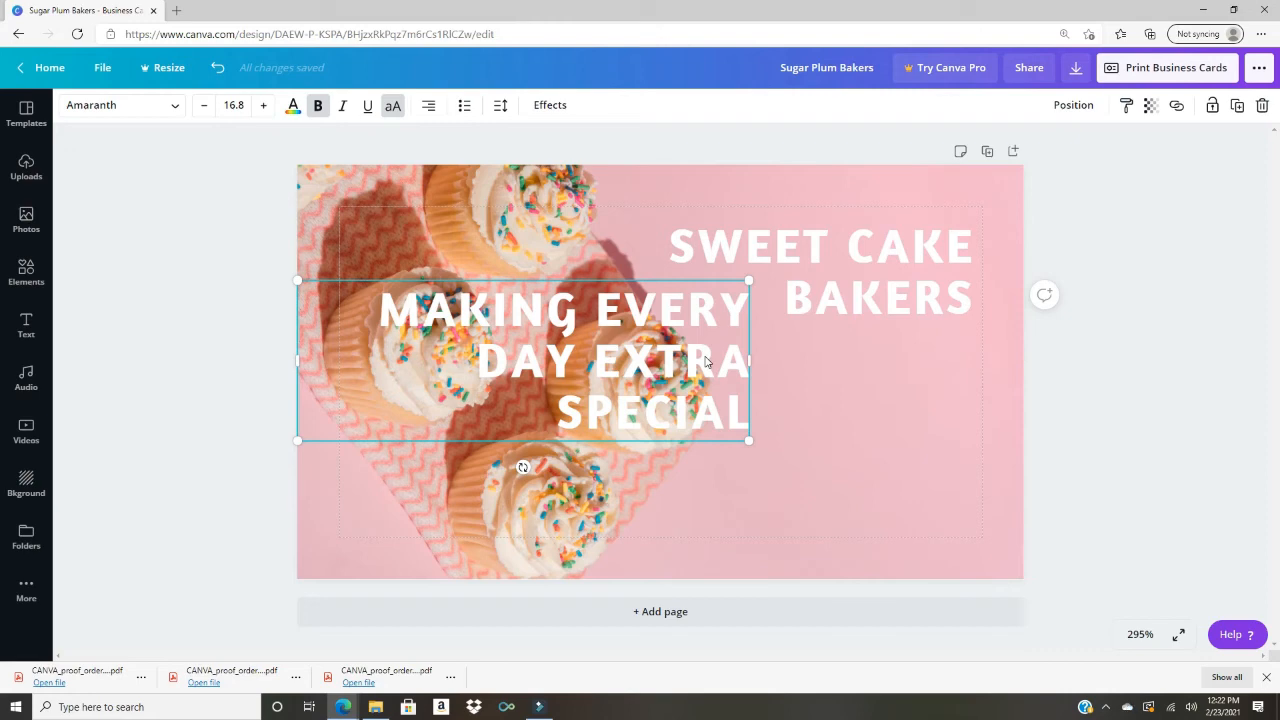
pyautogui.click(1152, 110)
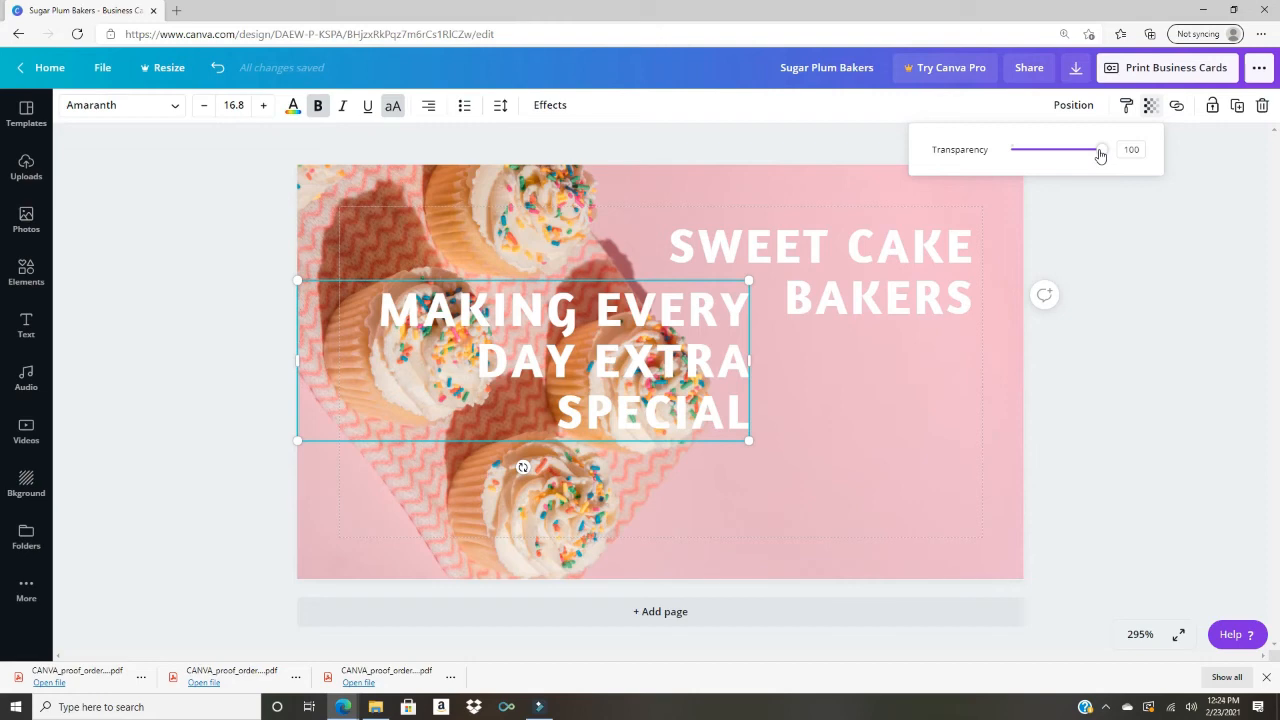
pyautogui.moveTo(1100, 154)
pyautogui.mouseDown()
pyautogui.moveTo(1048, 152)
pyautogui.moveTo(1075, 153)
pyautogui.mouseUp()
pyautogui.moveTo(1102, 155); pyautogui.dragTo(1138, 153)
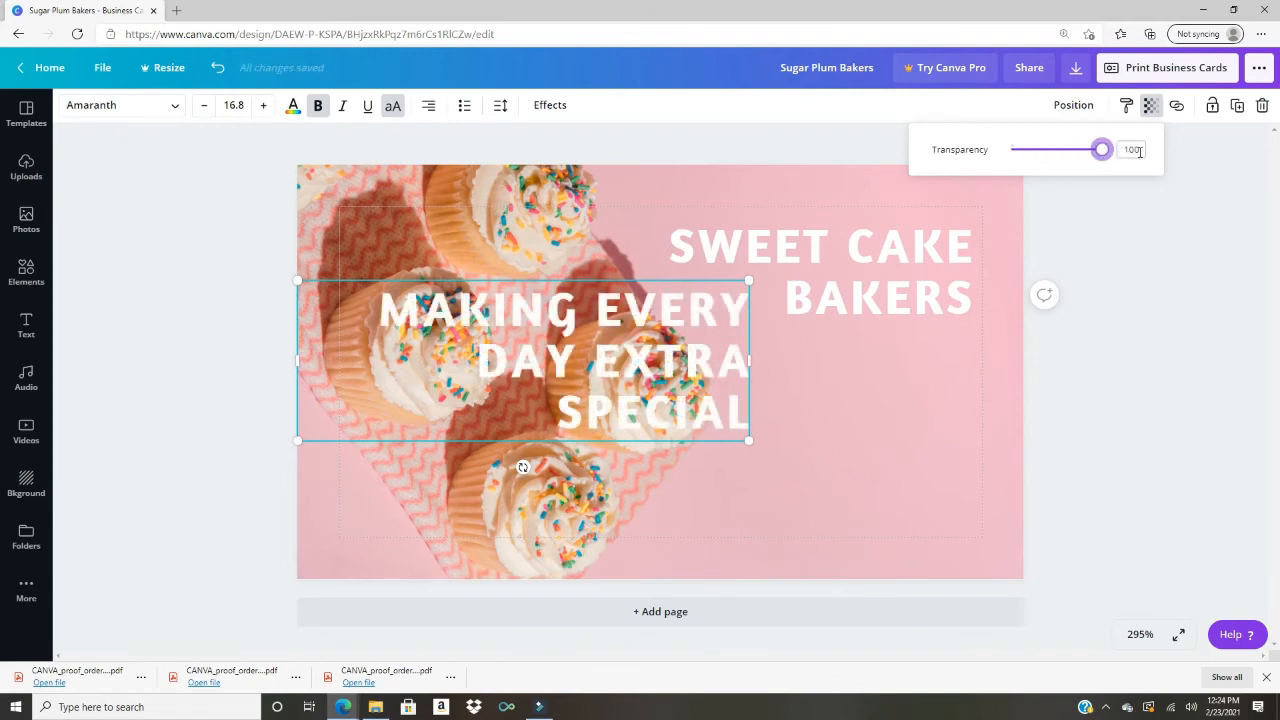
pyautogui.click(1177, 186)
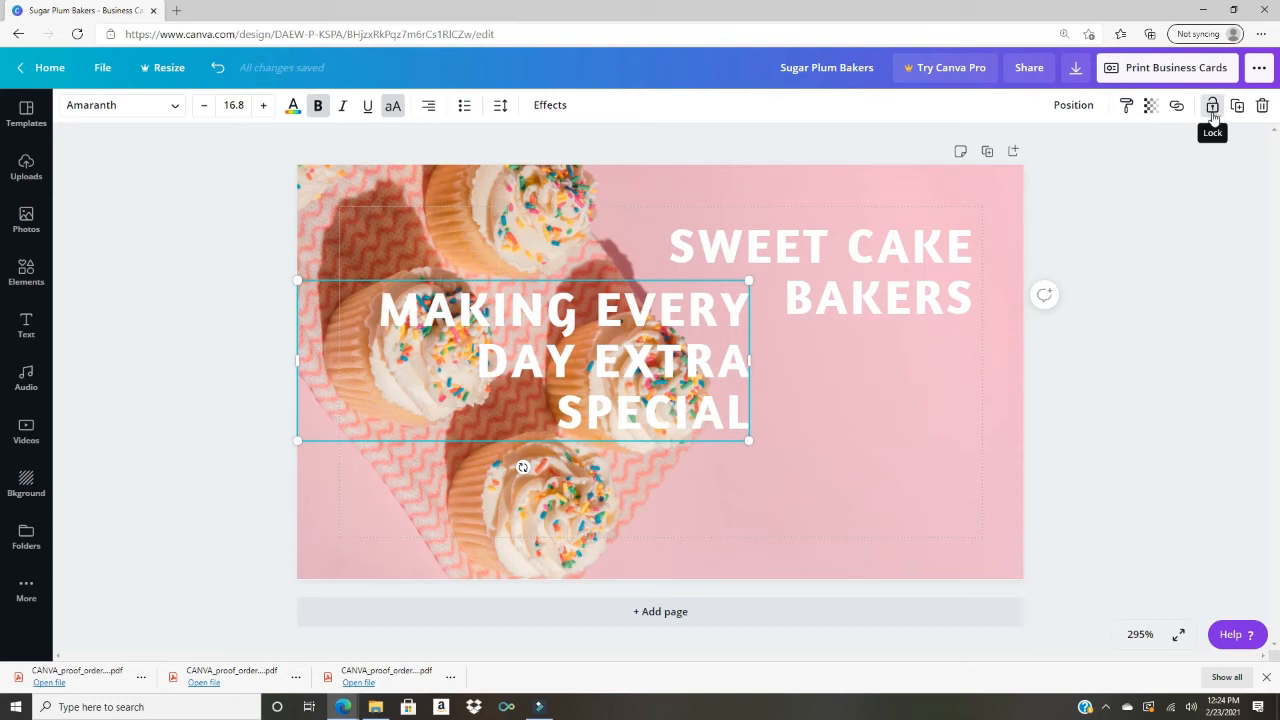
pyautogui.click(1212, 108)
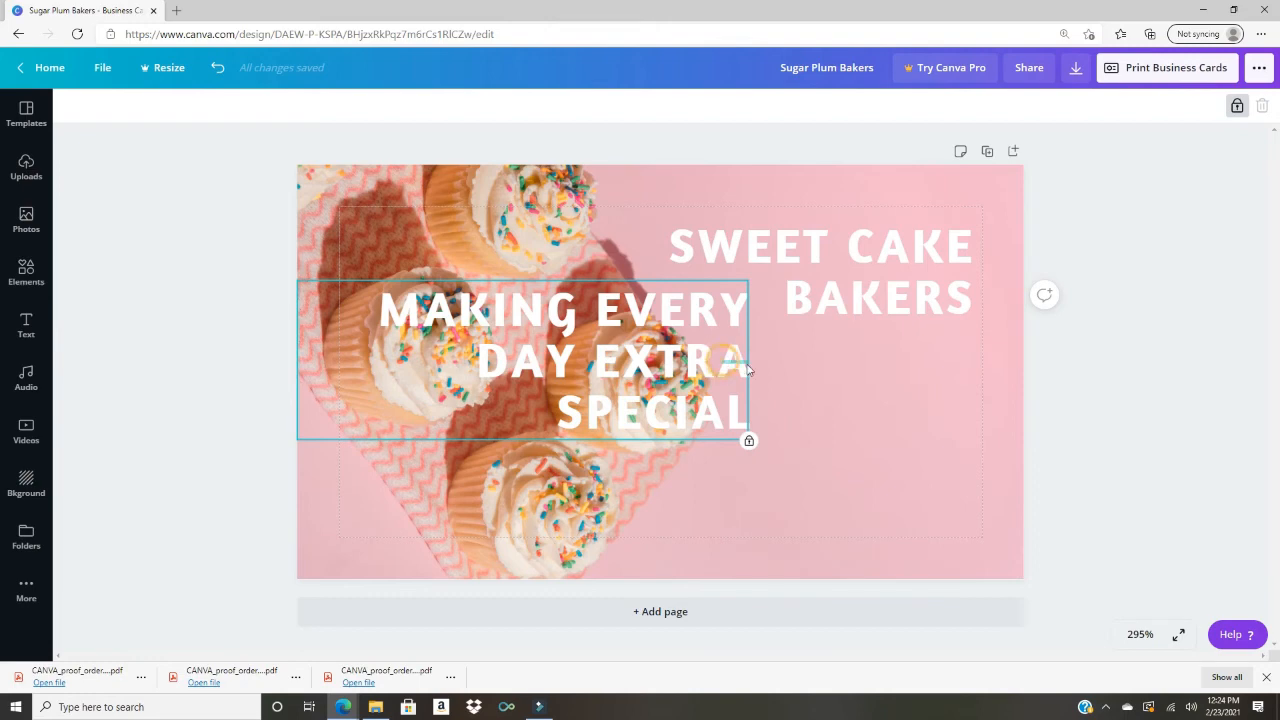
pyautogui.moveTo(748, 368); pyautogui.dragTo(628, 335)
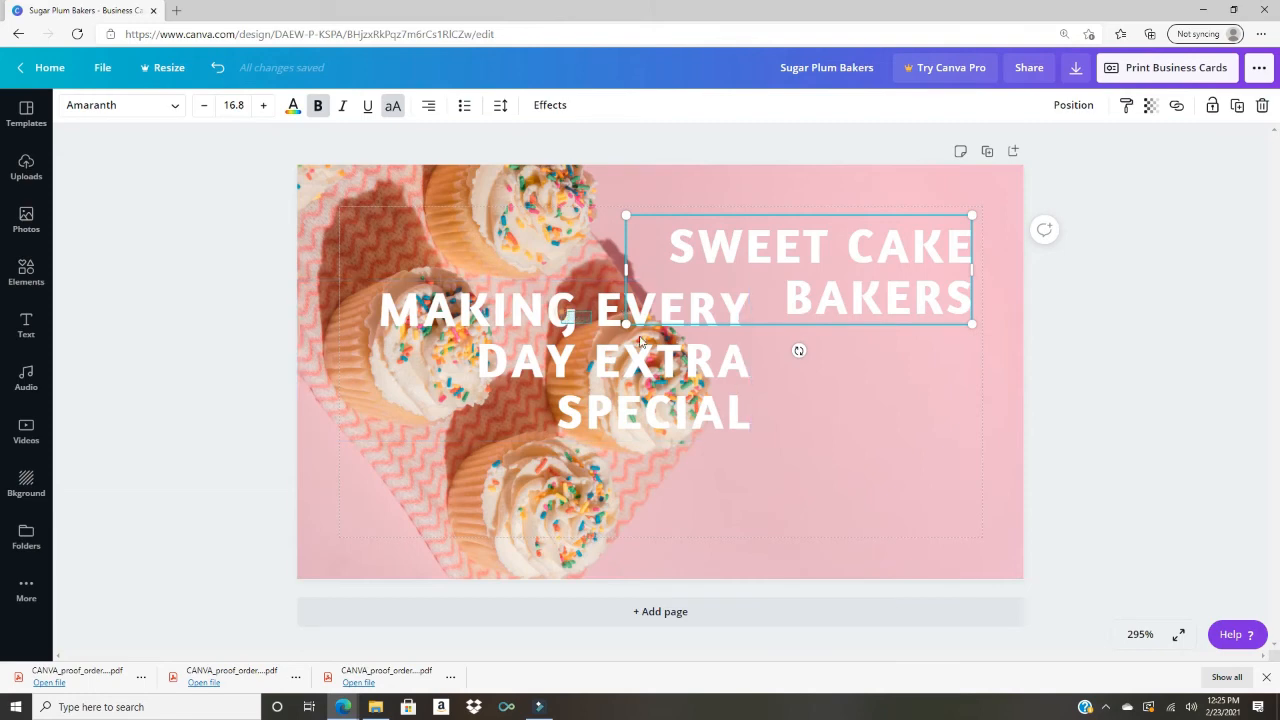
pyautogui.click(540, 314)
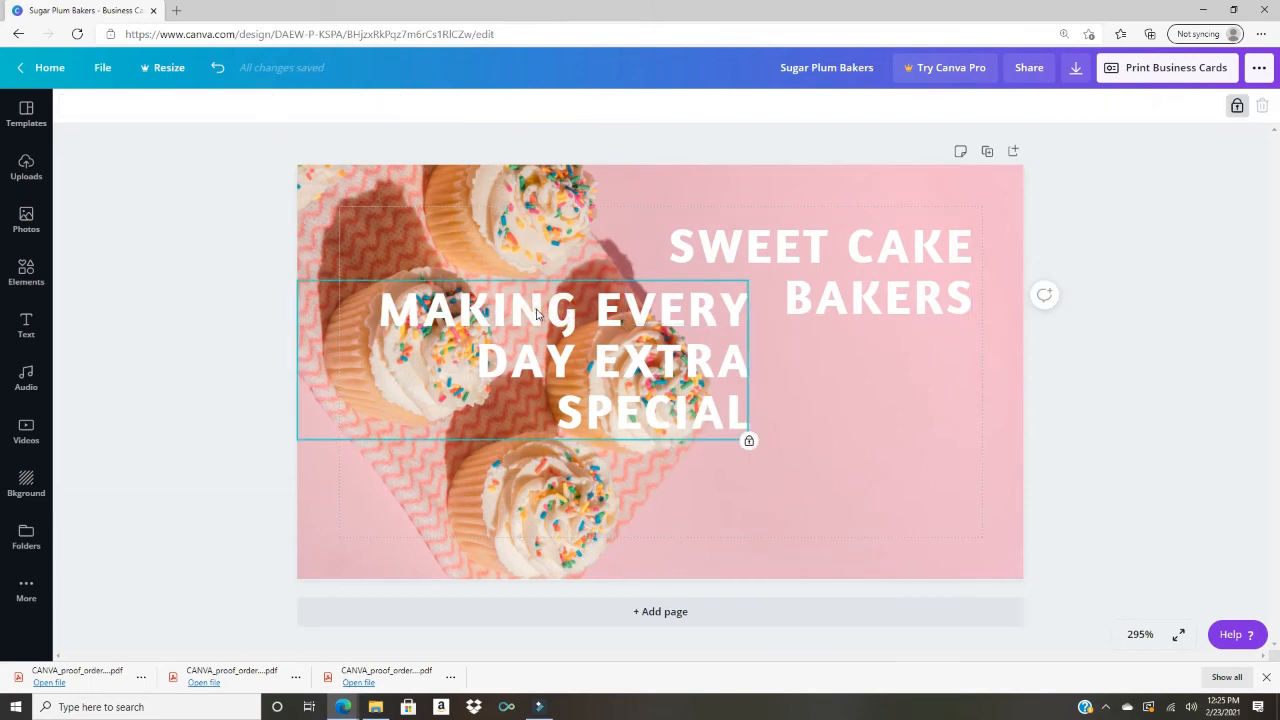
pyautogui.press('Escape')
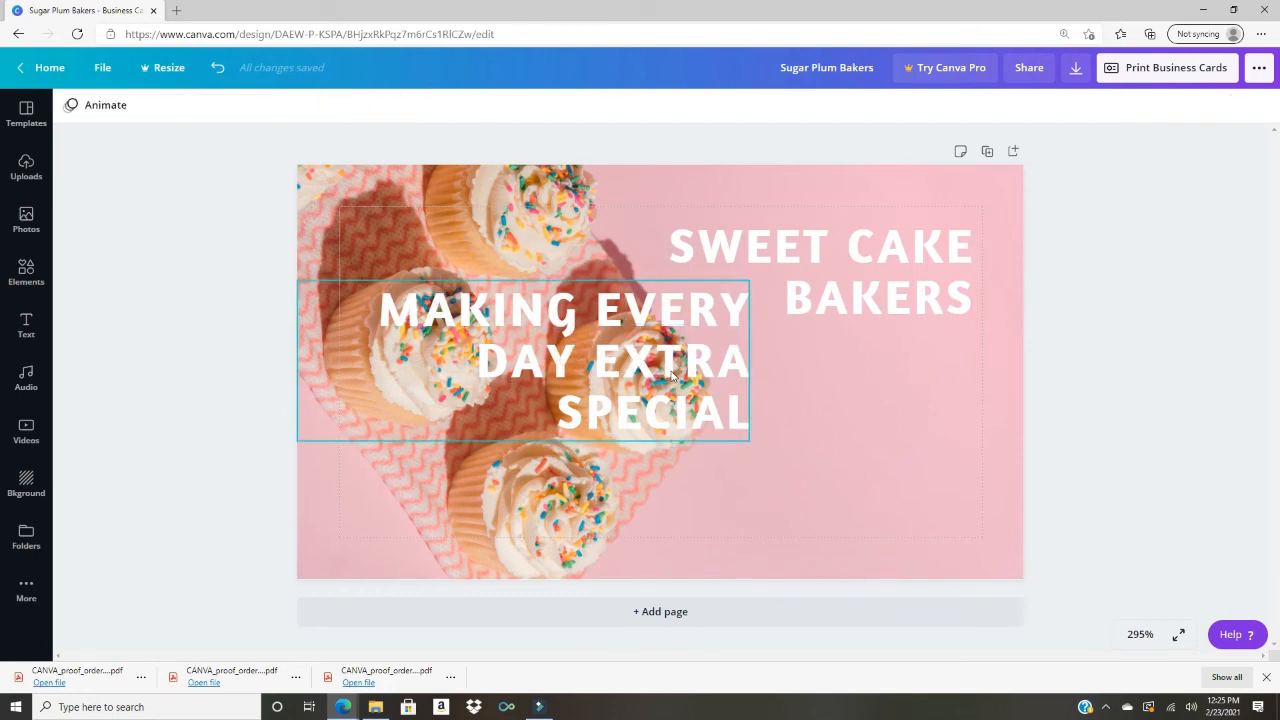
pyautogui.click(672, 375)
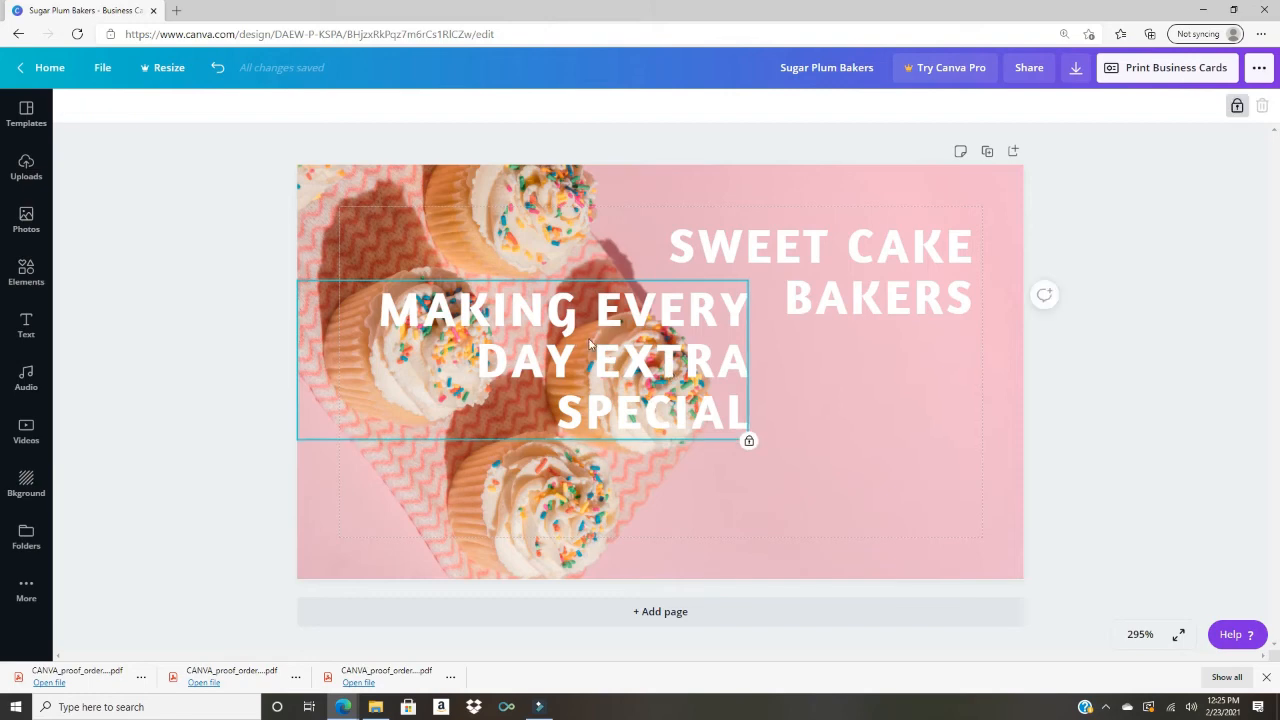
pyautogui.click(1238, 107)
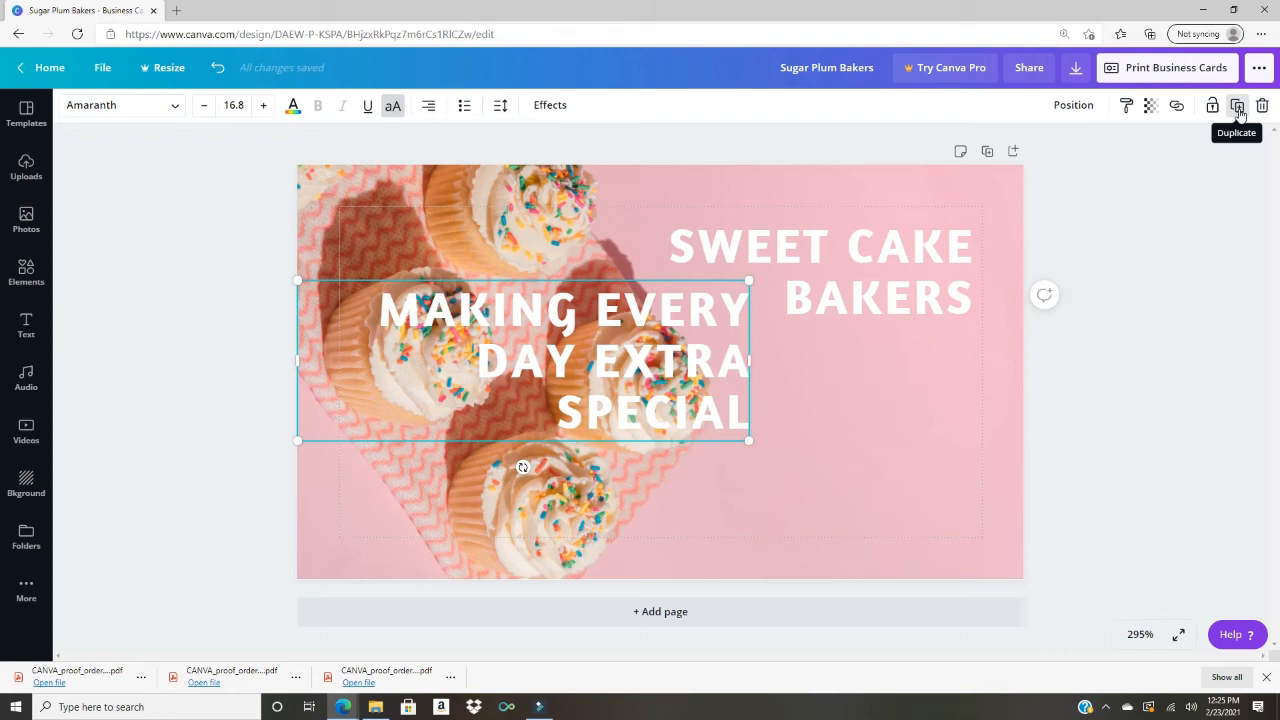
# Step: Move the tagline to the card's lower right, widen it onto two lines, and select its text
pyautogui.click(1238, 107)
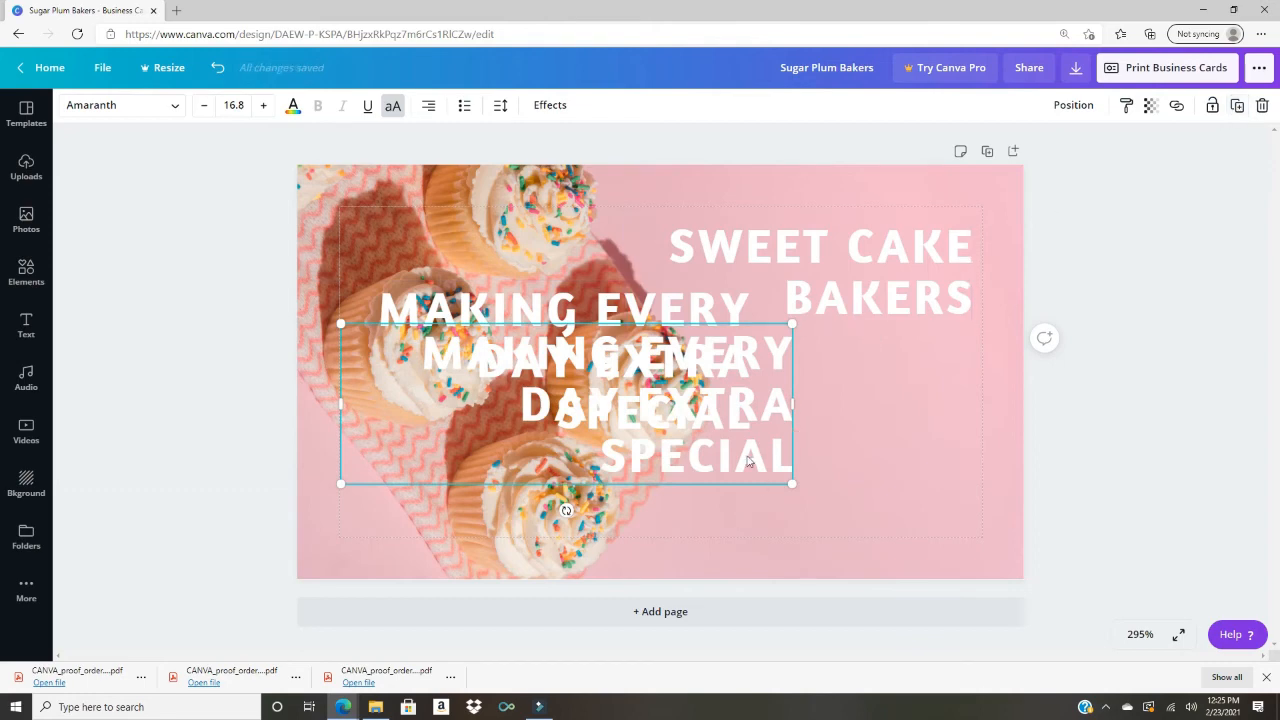
pyautogui.moveTo(814, 487); pyautogui.dragTo(905, 494)
pyautogui.press('Delete')
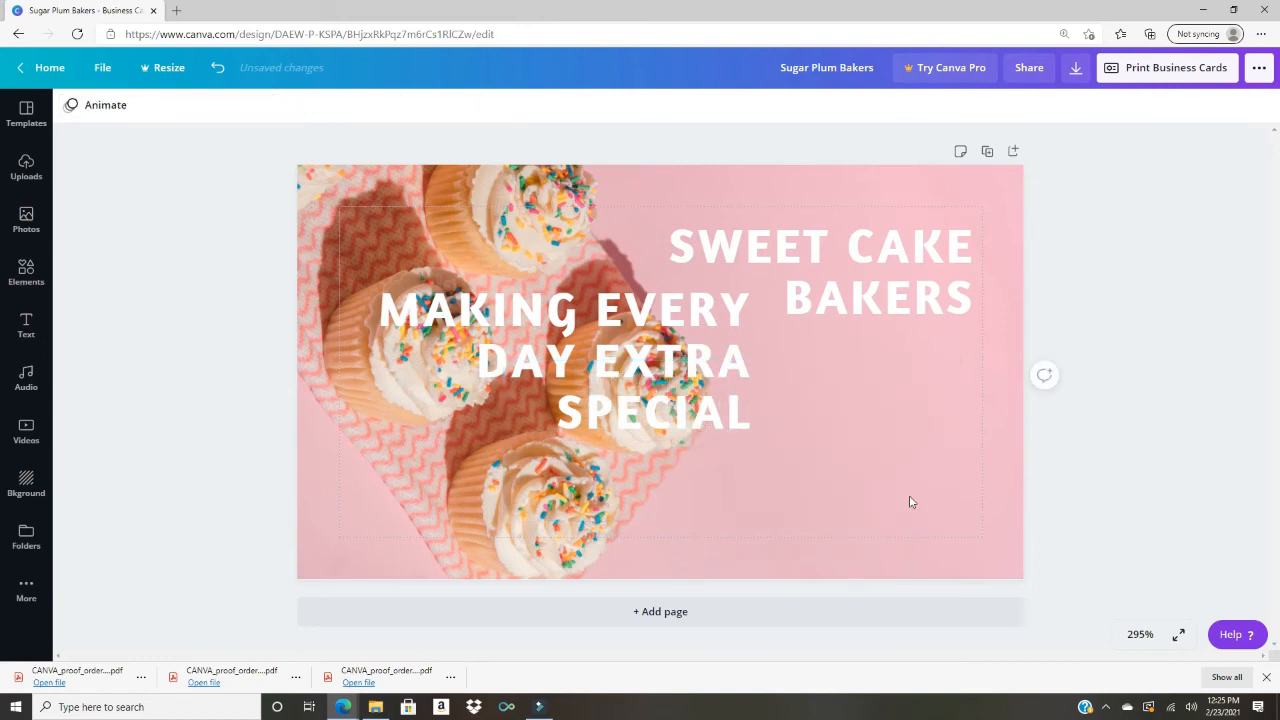
pyautogui.click(525, 430)
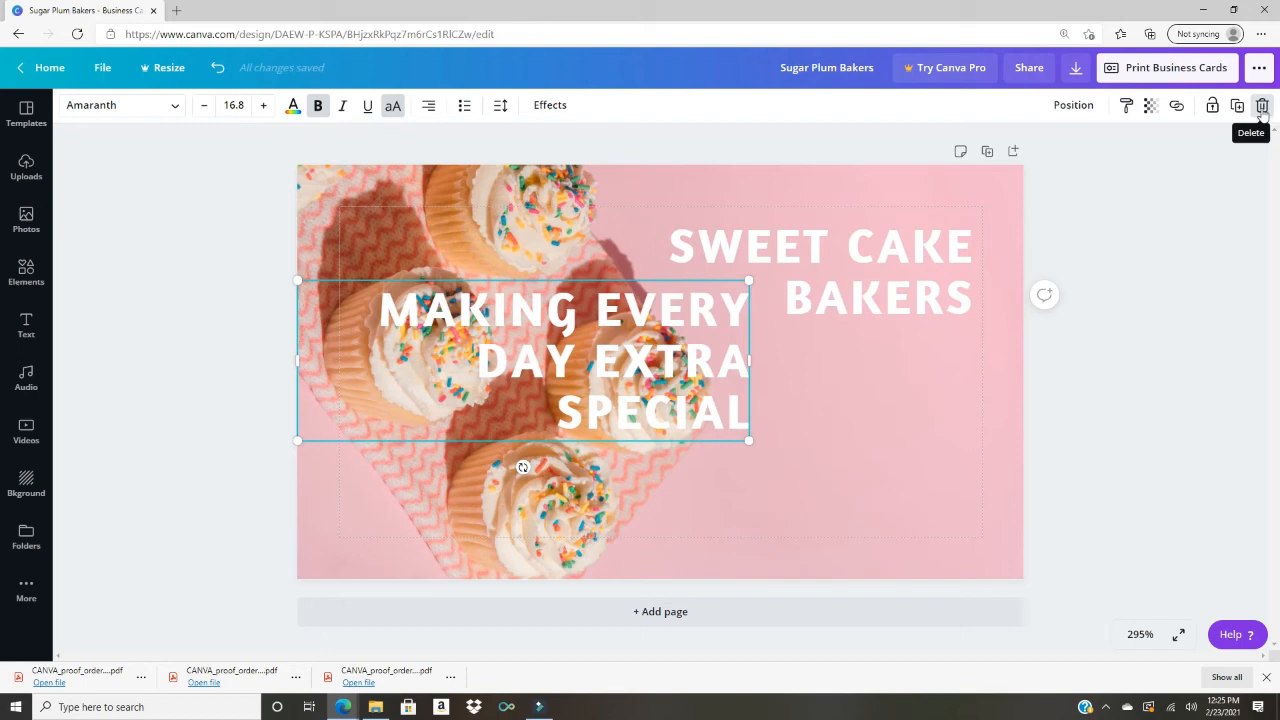
pyautogui.moveTo(667, 358); pyautogui.dragTo(890, 440)
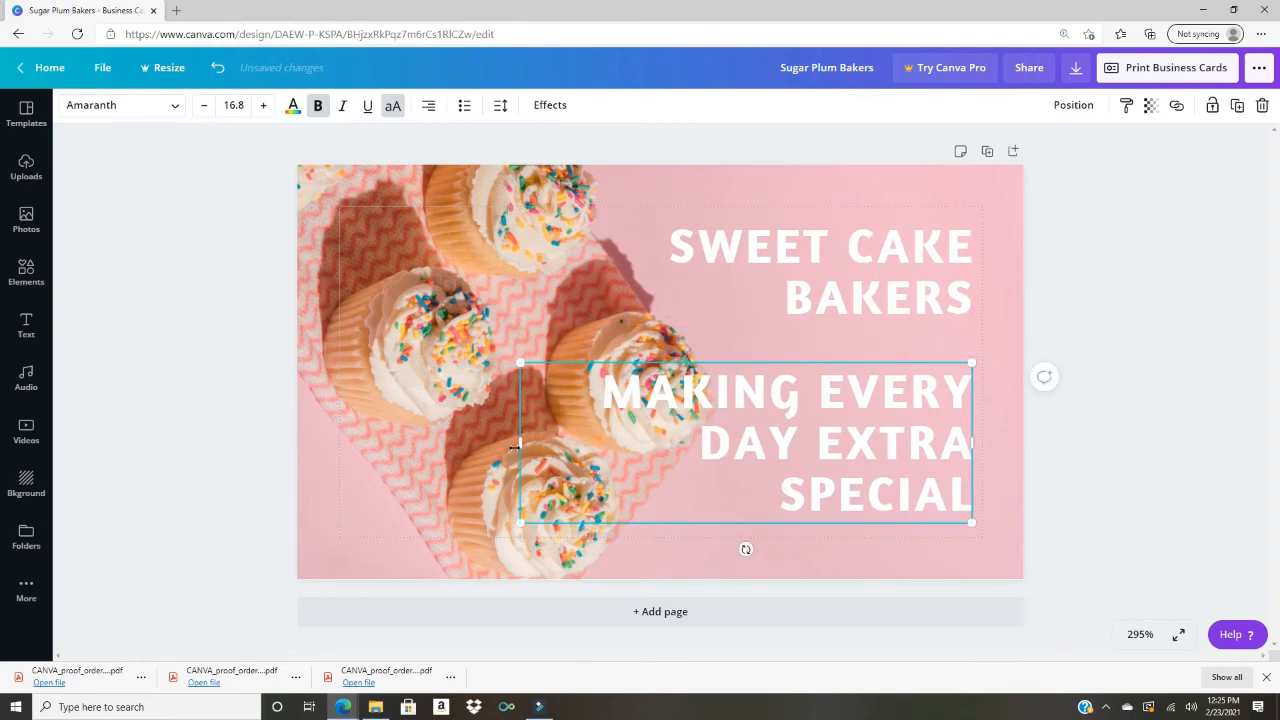
pyautogui.moveTo(516, 444); pyautogui.dragTo(369, 455)
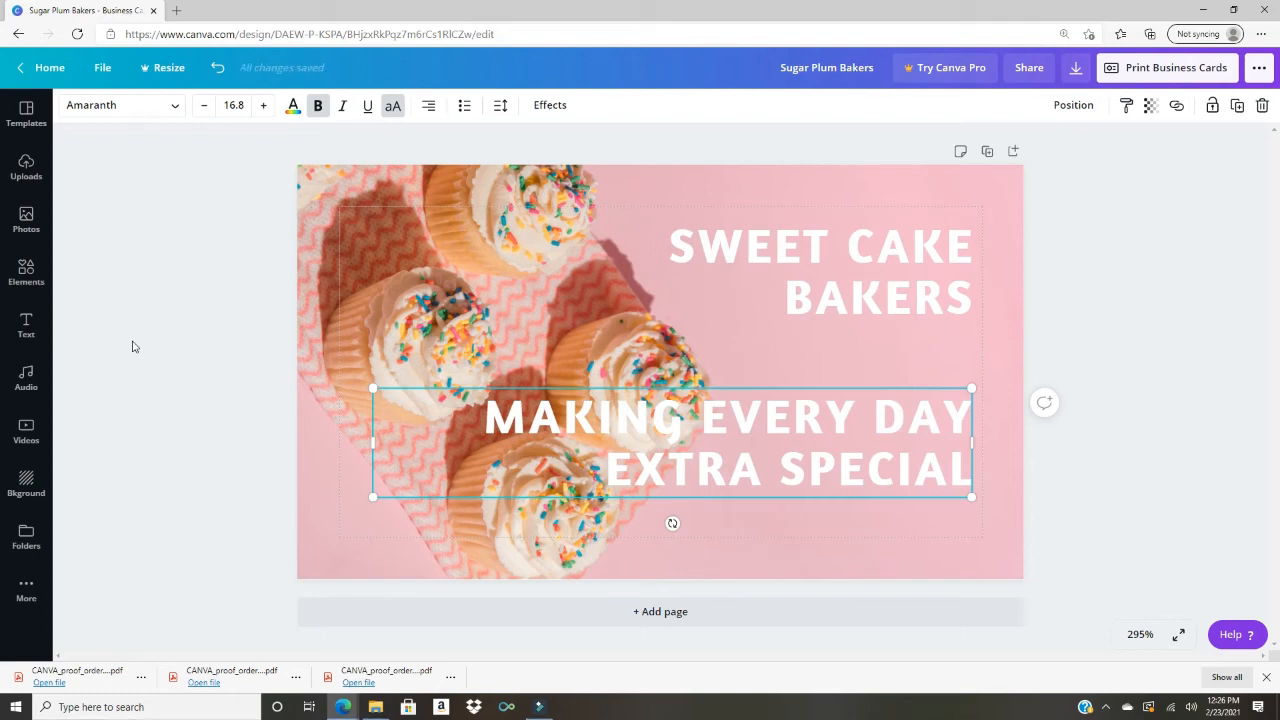
pyautogui.doubleClick(560, 416)
pyautogui.hotkey('ctrl', 'a')
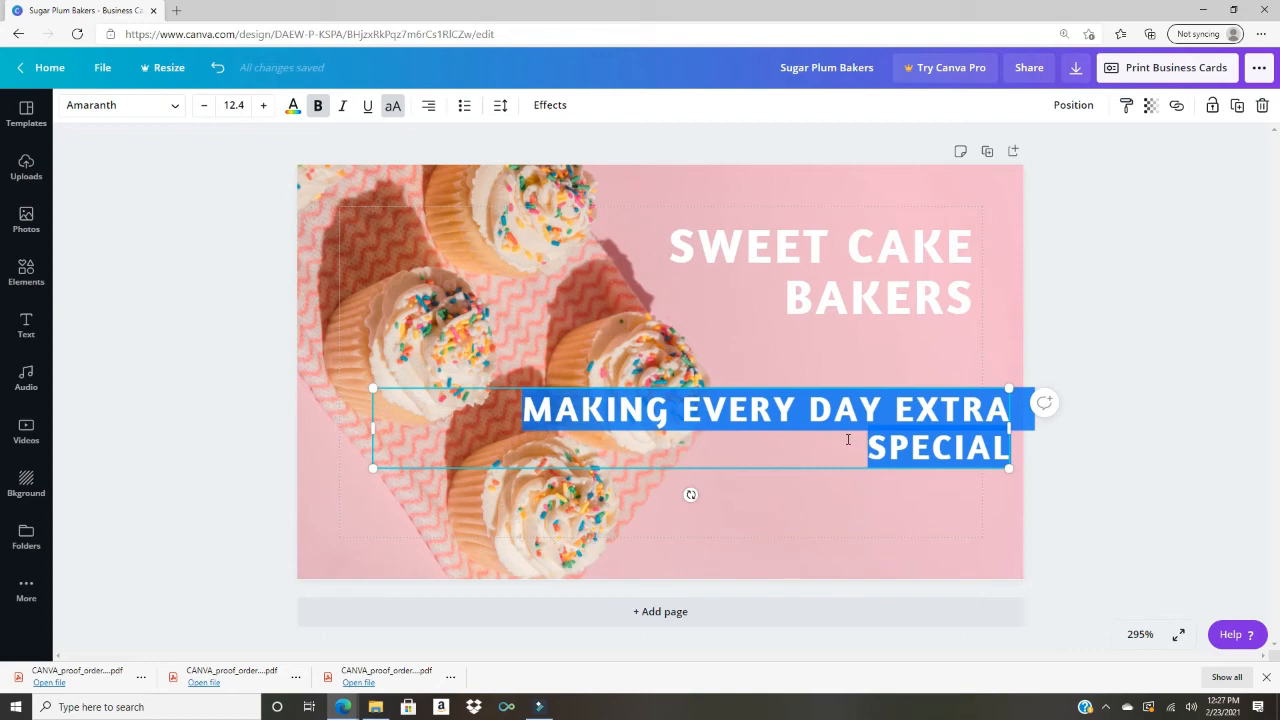
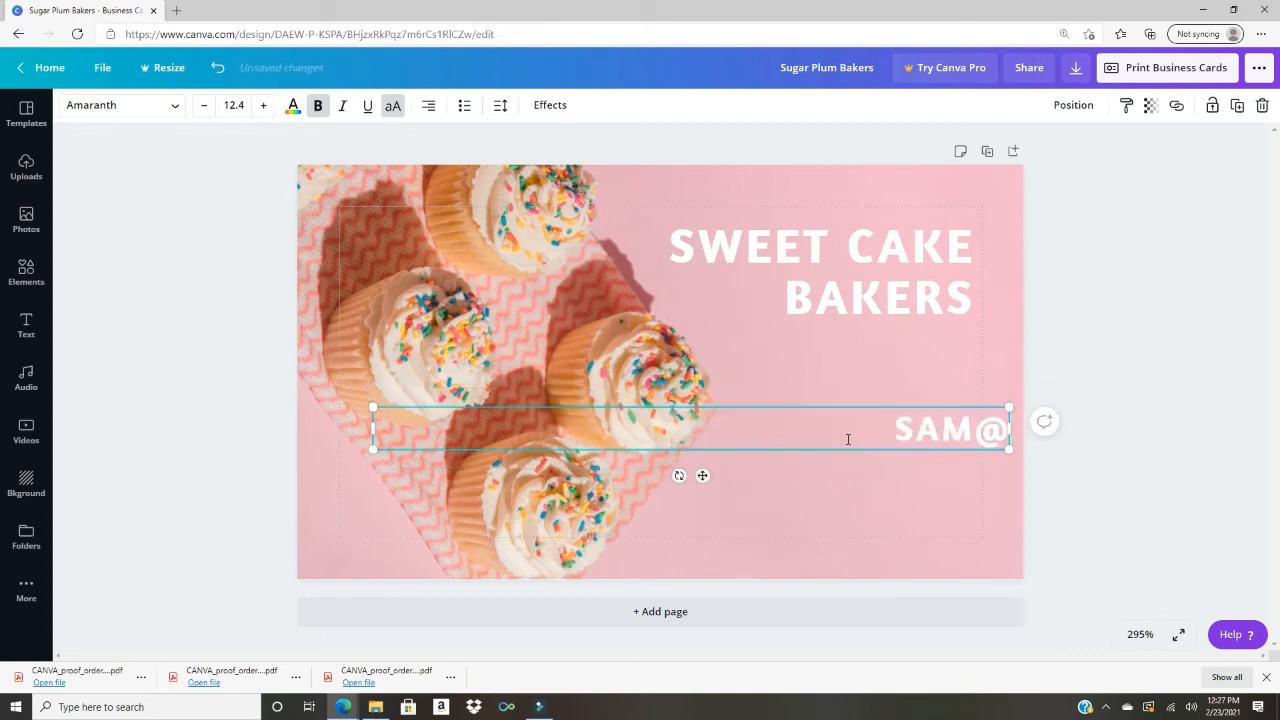
# Step: Enter the email address in lowercase with tighter letter spacing at size 8, placed lower right
pyautogui.hotkey('ctrl', 'a')
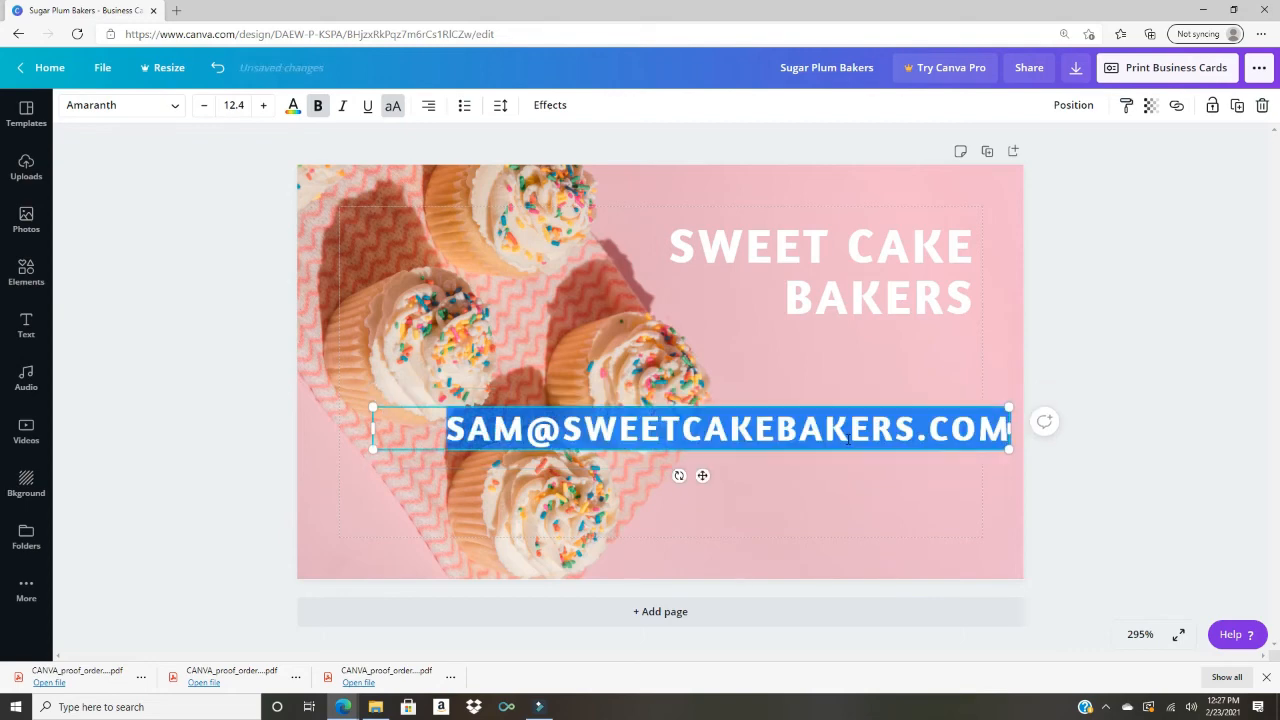
pyautogui.hotkey('ctrl', 'shift', 'k')
pyautogui.click(501, 105)
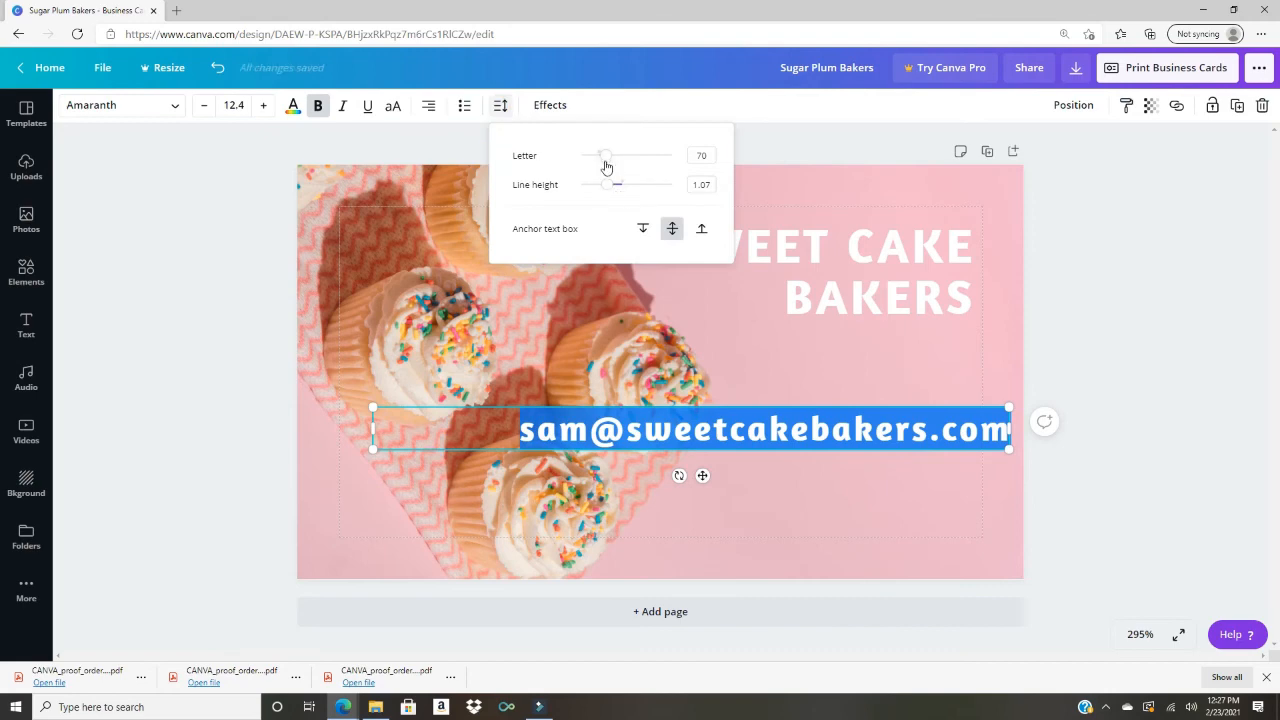
pyautogui.moveTo(605, 165); pyautogui.dragTo(594, 160)
pyautogui.moveTo(1009, 449); pyautogui.dragTo(786, 436)
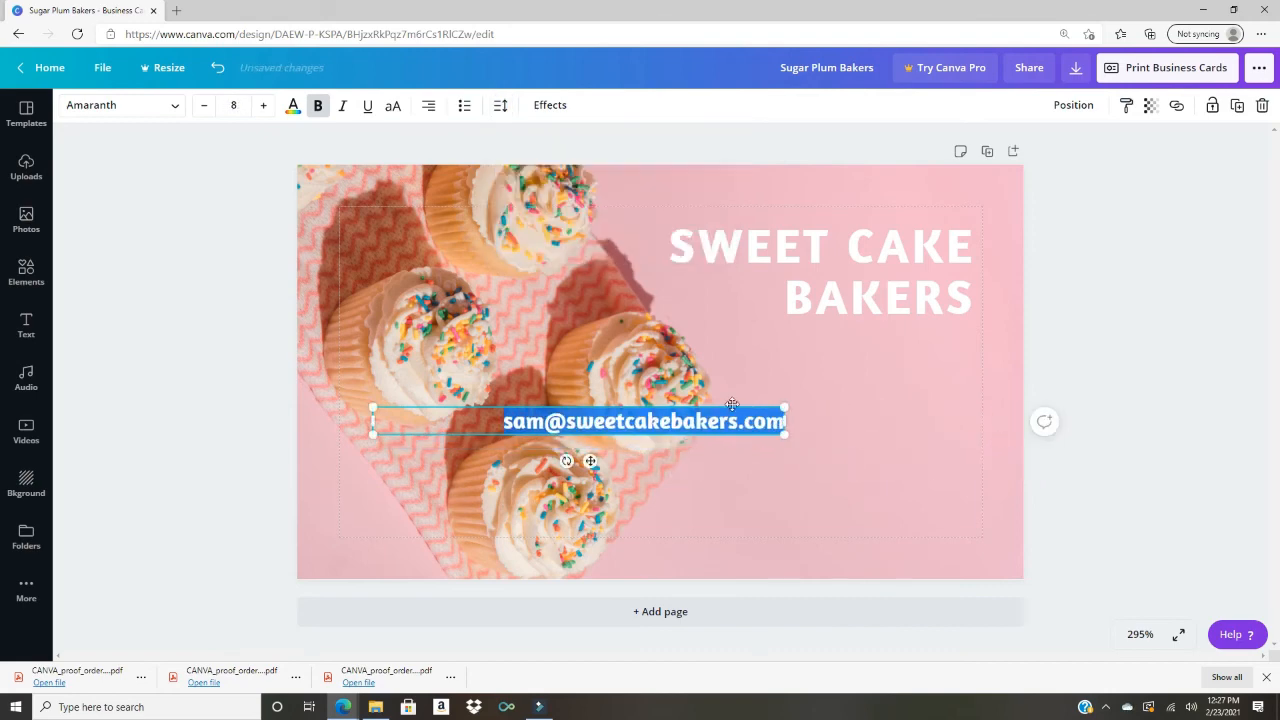
pyautogui.moveTo(732, 404); pyautogui.dragTo(929, 449)
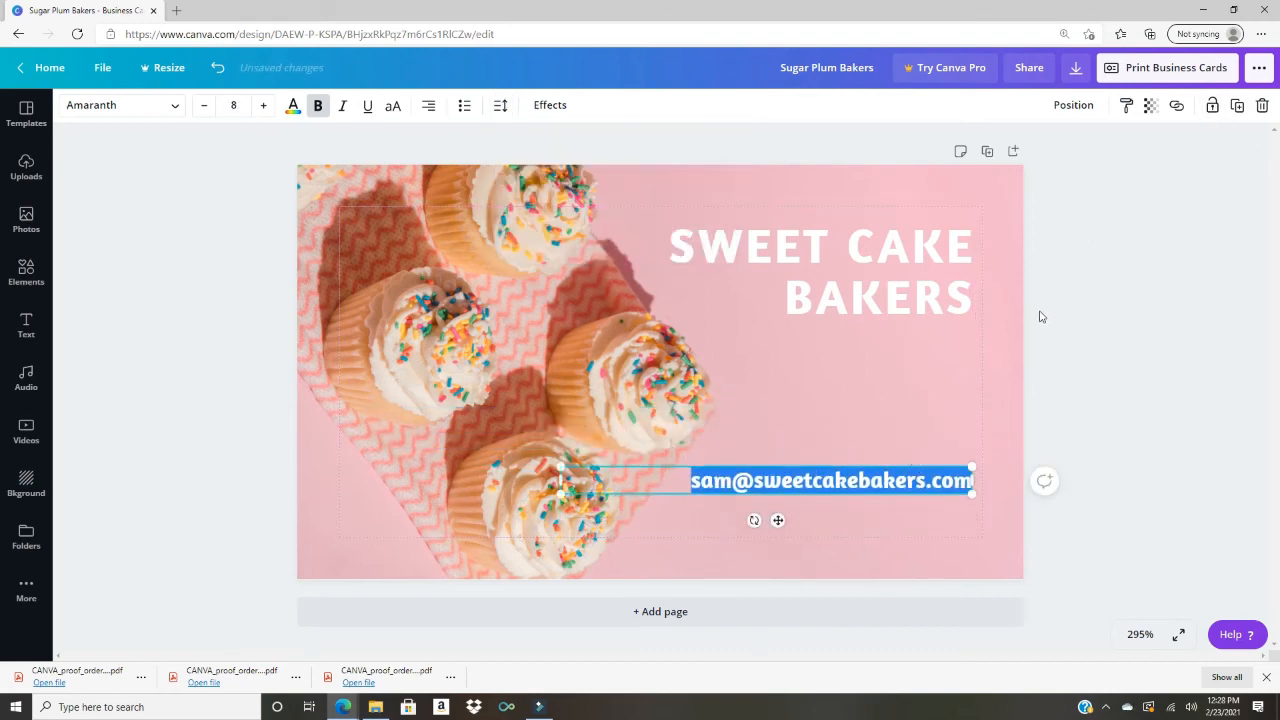
pyautogui.click(1041, 316)
# Step: Duplicate the email line and retype the copy beneath it as 'Find us on Facebook!'
pyautogui.click(976, 488)
pyautogui.click(932, 474)
pyautogui.hotkey('ctrl', 'd')
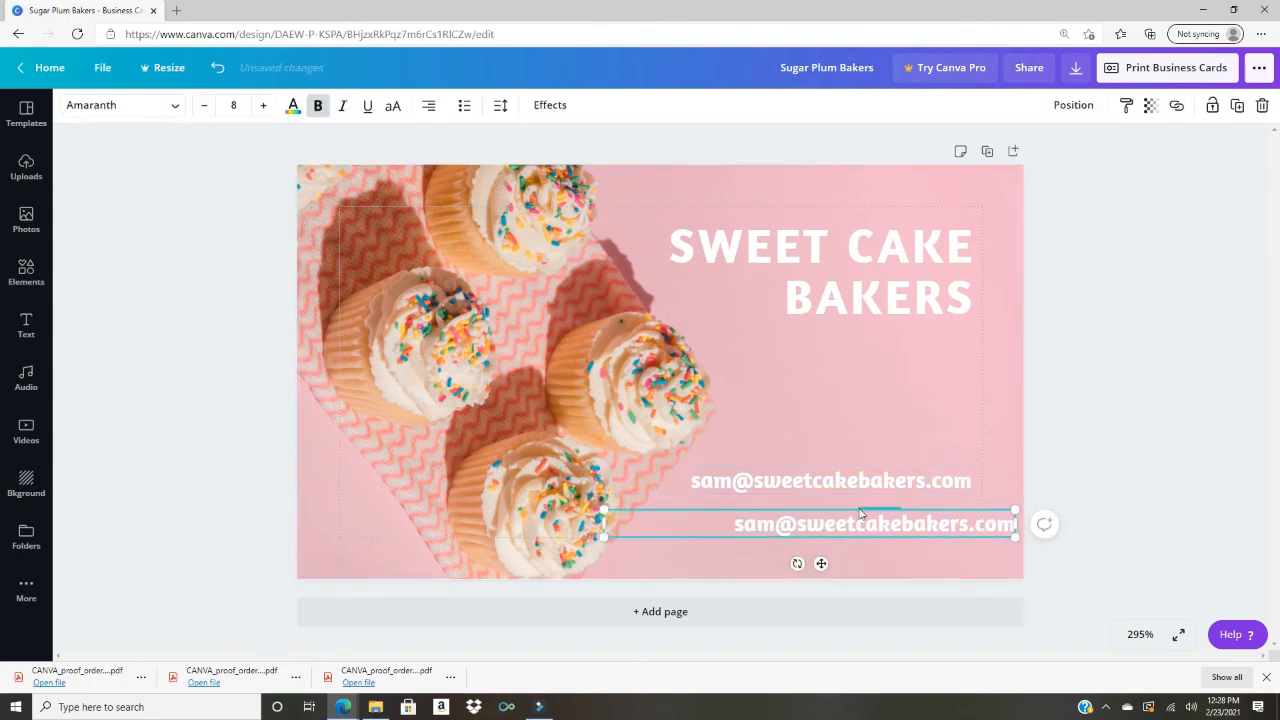
pyautogui.moveTo(860, 513); pyautogui.dragTo(815, 503)
pyautogui.doubleClick(828, 513)
pyautogui.press('Delete')
pyautogui.write('F')
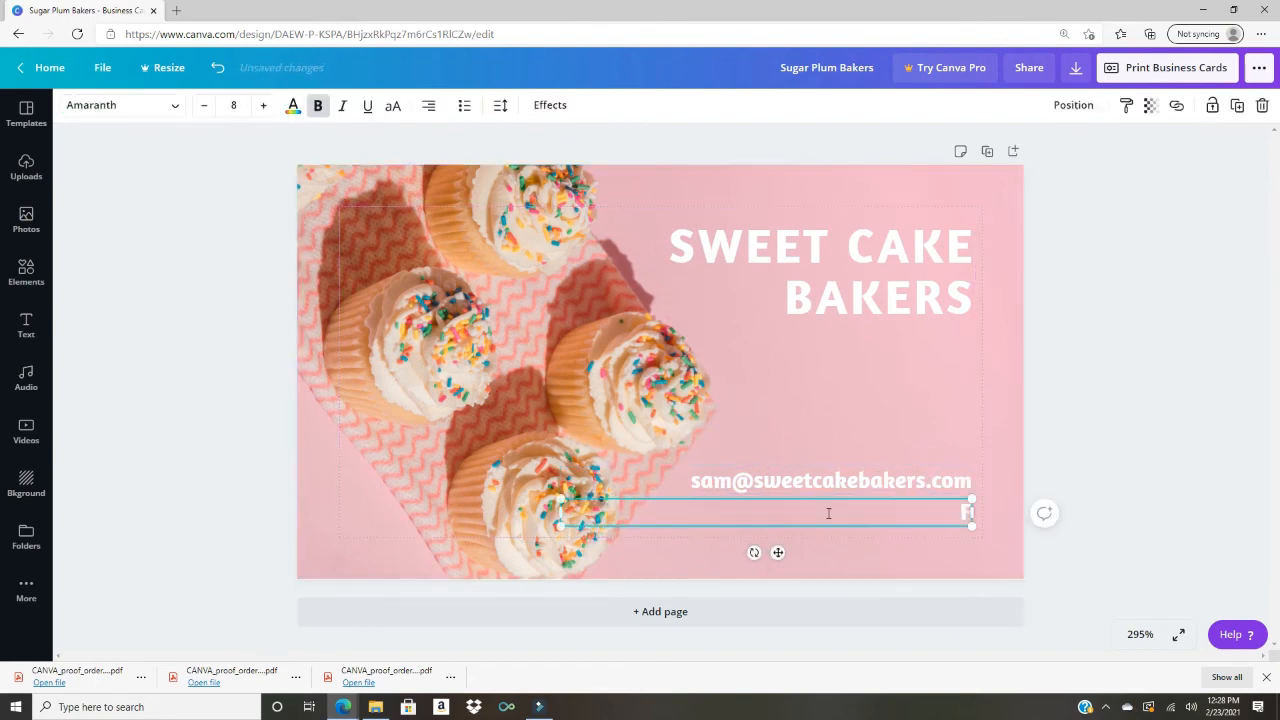
pyautogui.write('ind us on Facebook!')
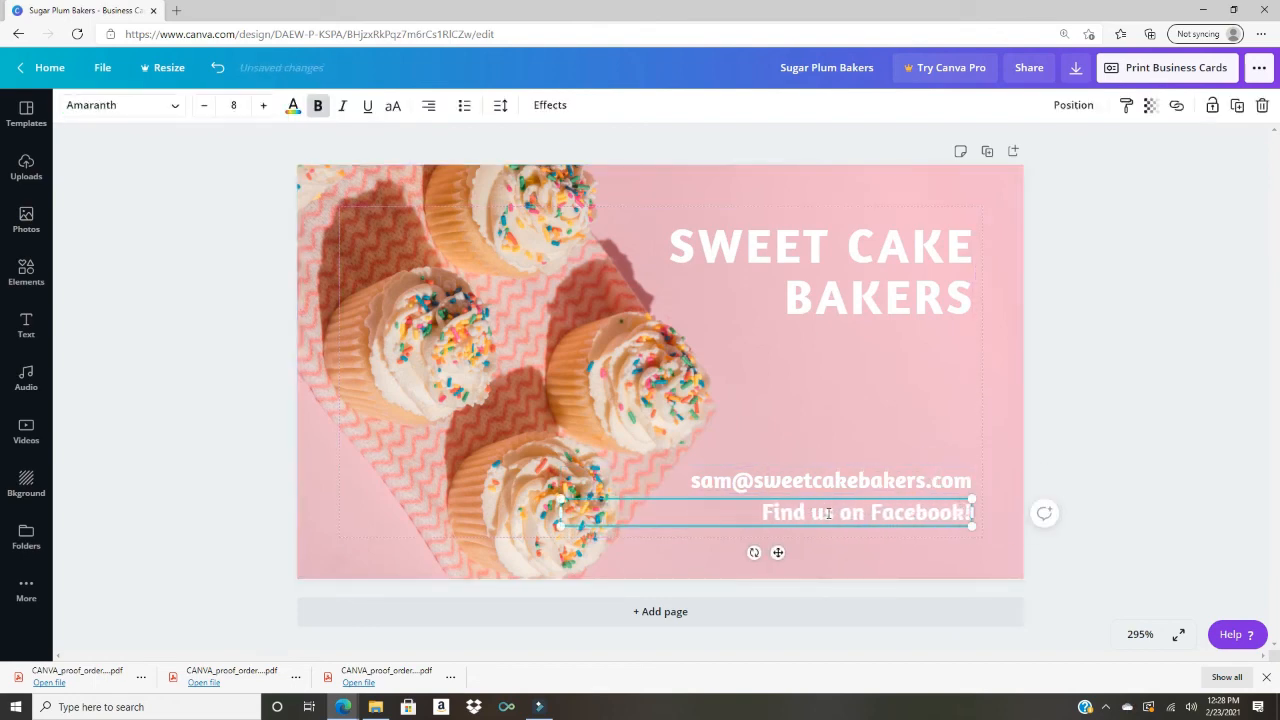
pyautogui.click(946, 434)
# Step: Duplicate the email line again and move the copy up beneath the title
pyautogui.click(900, 480)
pyautogui.hotkey('ctrl', 'd')
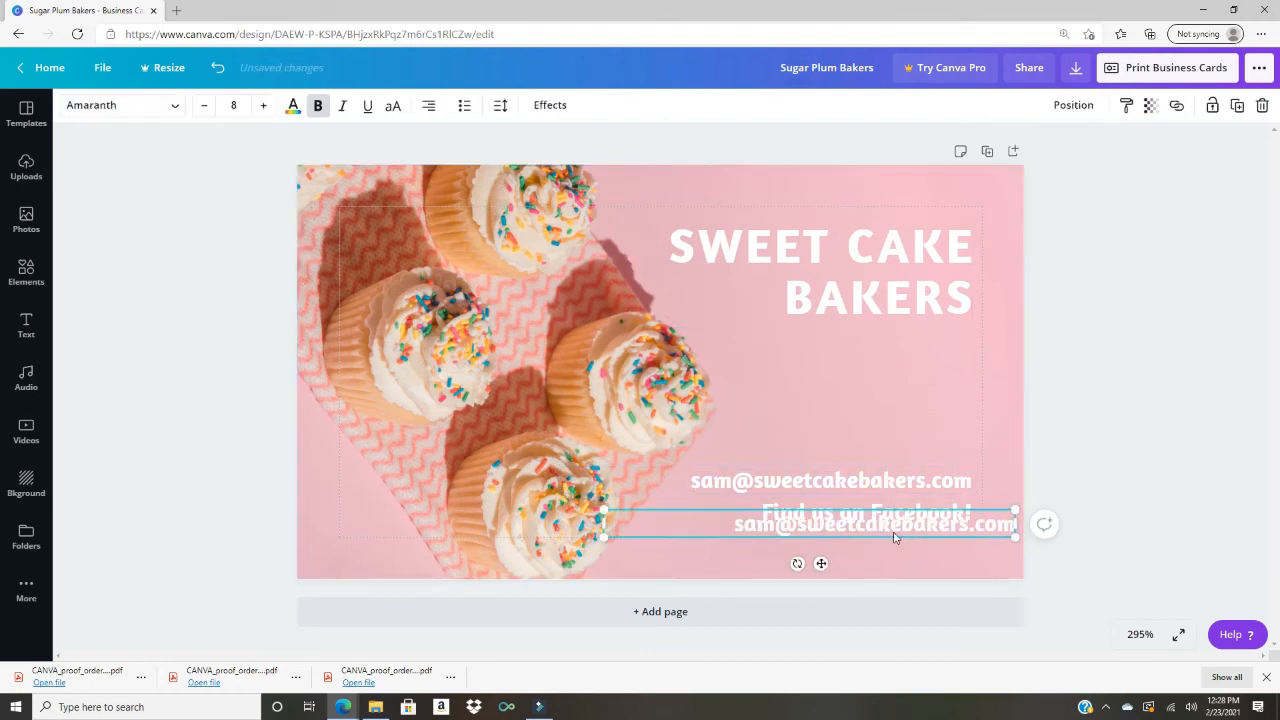
pyautogui.moveTo(895, 538); pyautogui.dragTo(851, 373)
pyautogui.doubleClick(853, 365)
# Step: Make the copy an italic 'Making the treats sweet!' tagline at size 7.3 under the title
pyautogui.write('Making the')
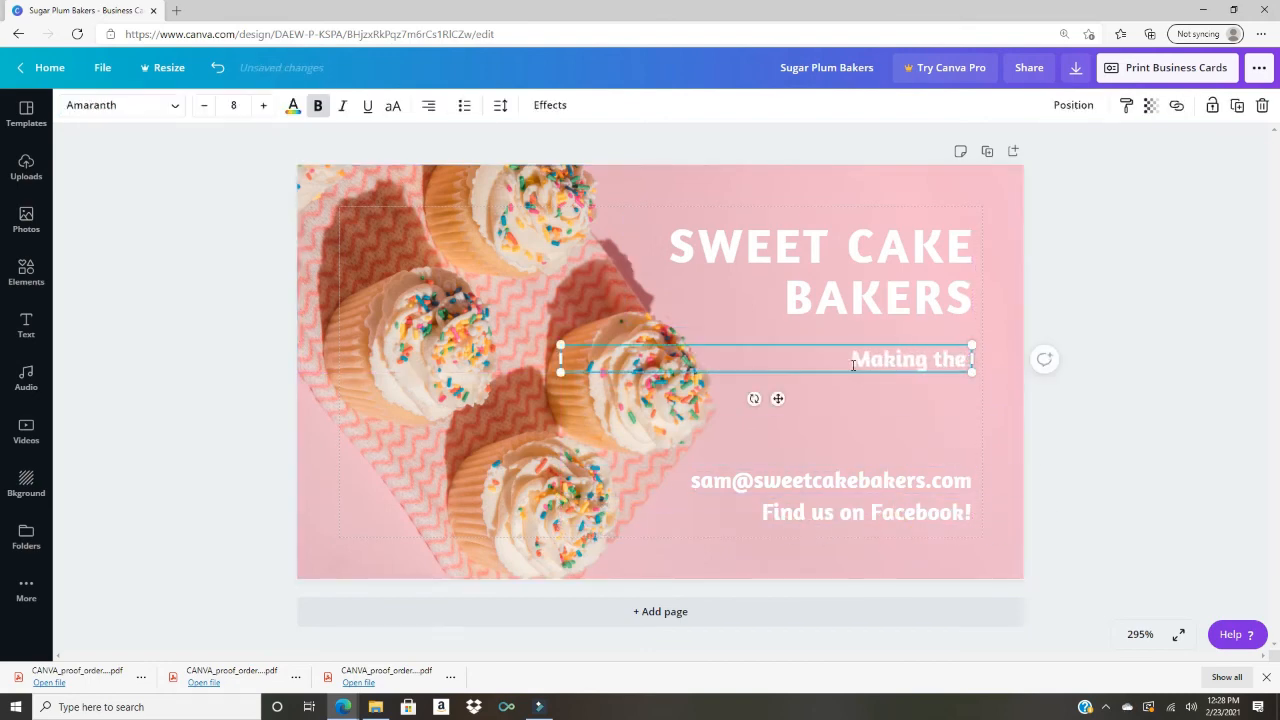
pyautogui.write(' treats sweet!')
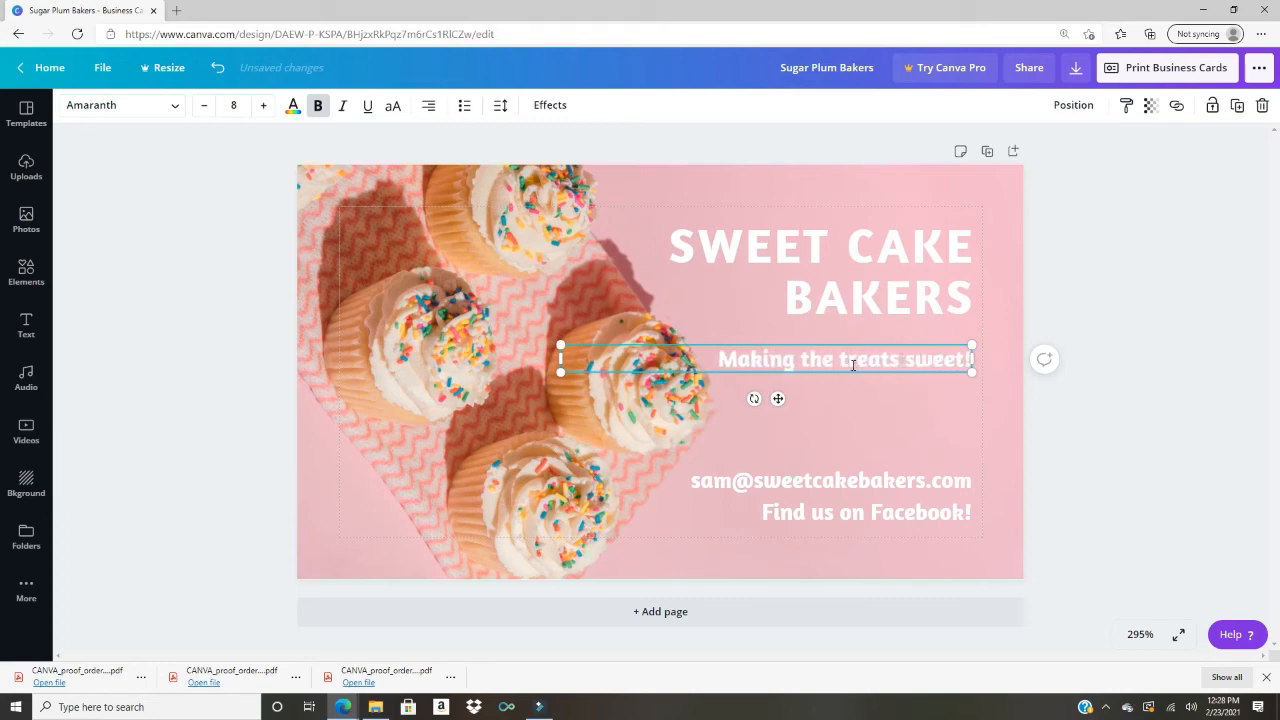
pyautogui.hotkey('ctrl', 'a')
pyautogui.hotkey('ctrl', 'i')
pyautogui.moveTo(973, 372); pyautogui.dragTo(937, 370)
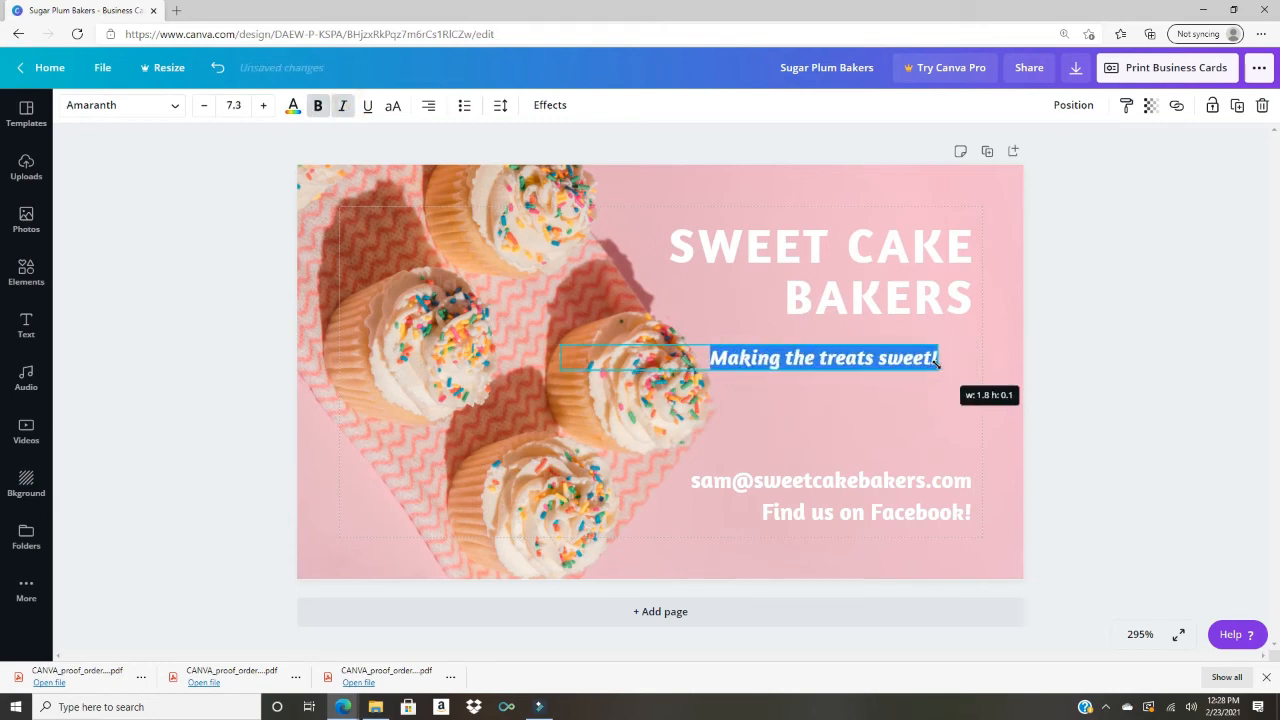
pyautogui.moveTo(853, 346); pyautogui.dragTo(888, 322)
pyautogui.click(895, 410)
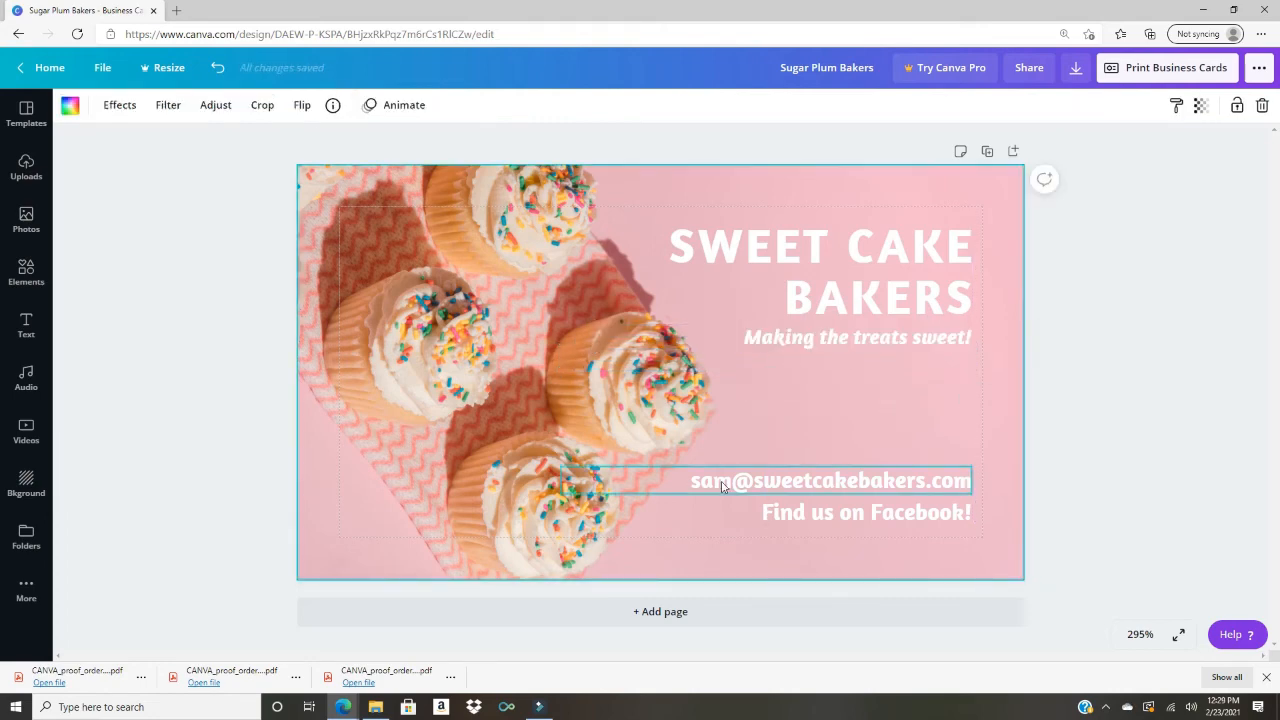
# Step: Copy the email line above itself and retype it as the bakery's phone number
pyautogui.click(766, 482)
pyautogui.moveTo(766, 517); pyautogui.dragTo(778, 487)
pyautogui.press('Return')
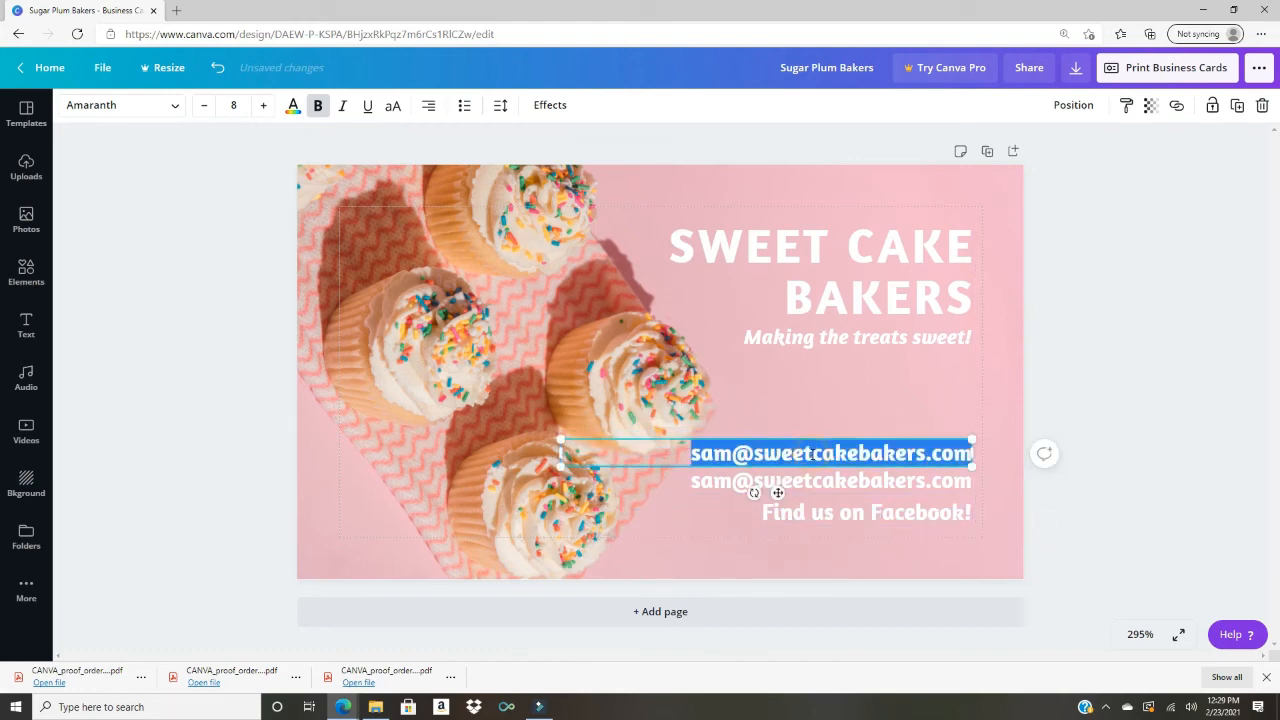
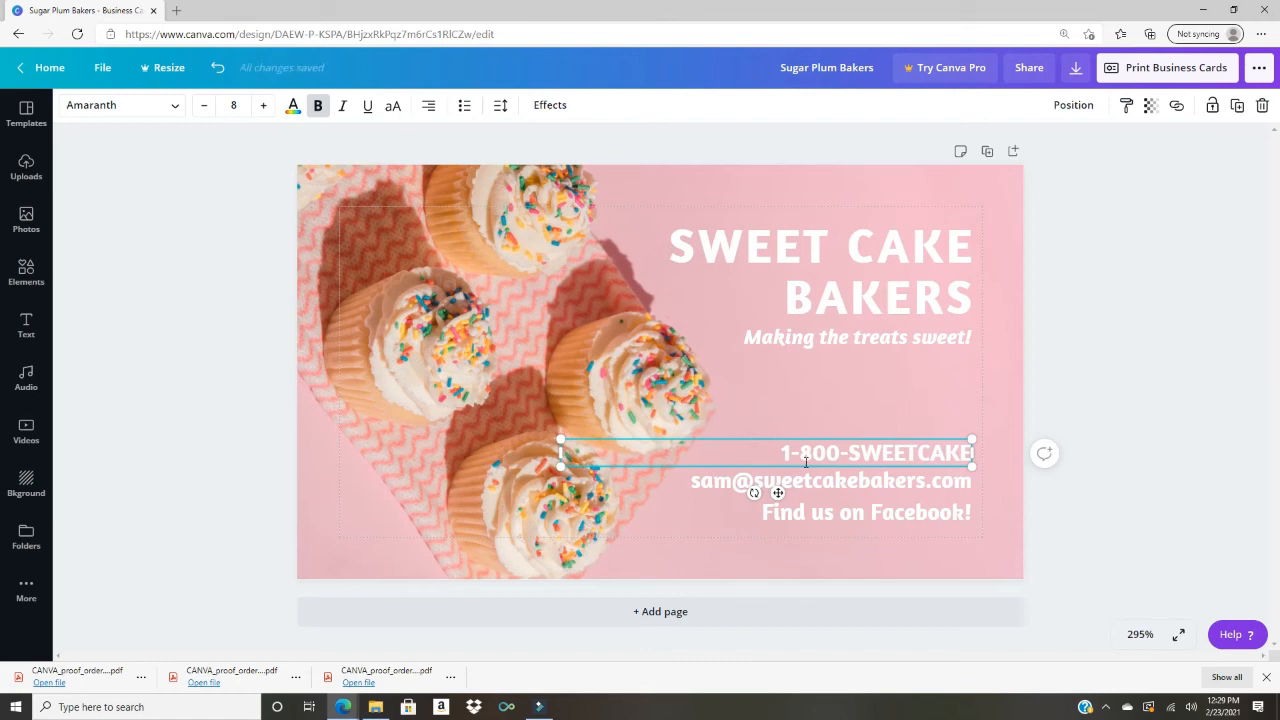
pyautogui.click(918, 459)
pyautogui.write('-')
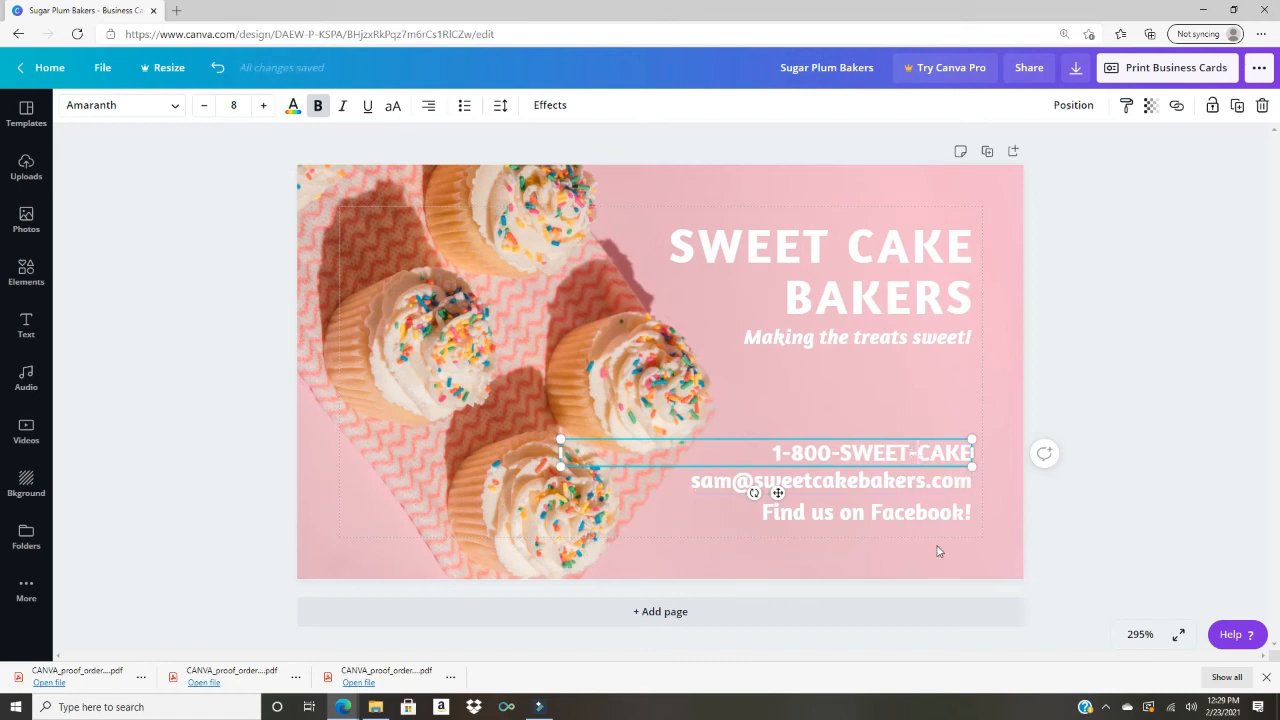
pyautogui.click(940, 550)
# Step: Colour the phone number dark pink #9B084A with a custom colour
pyautogui.click(908, 453)
pyautogui.hotkey('ctrl', 'a')
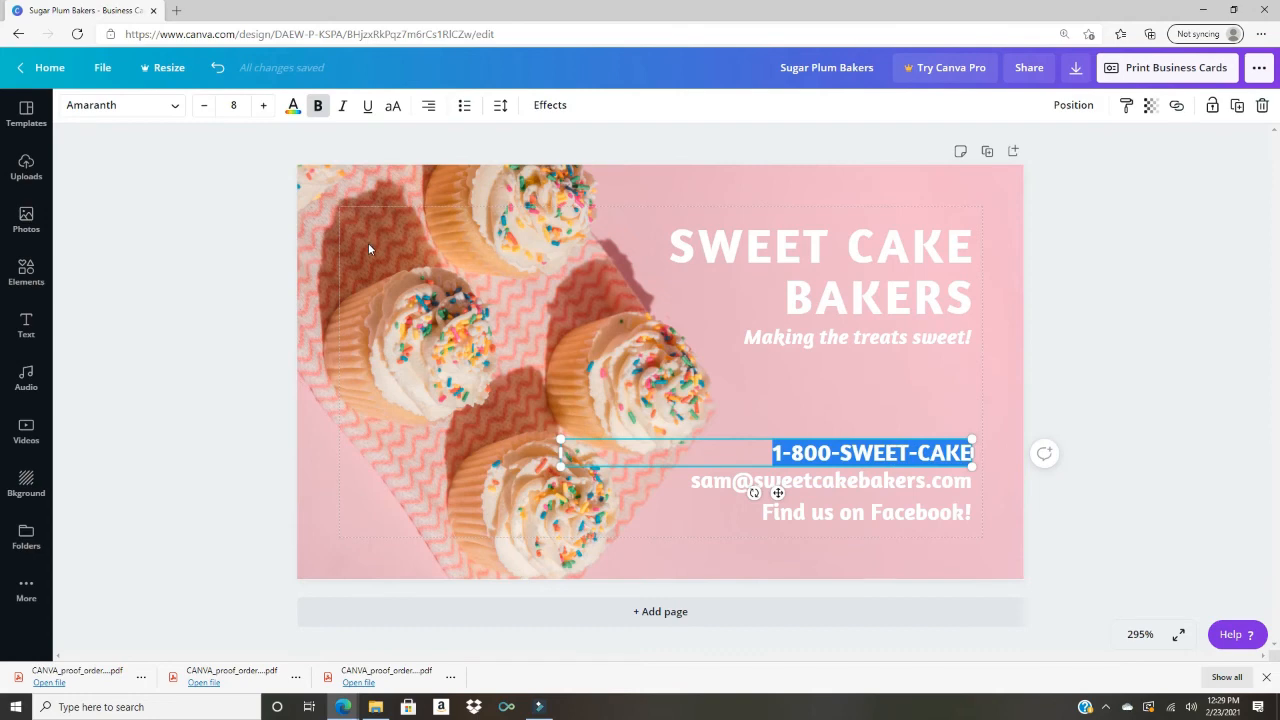
pyautogui.click(293, 105)
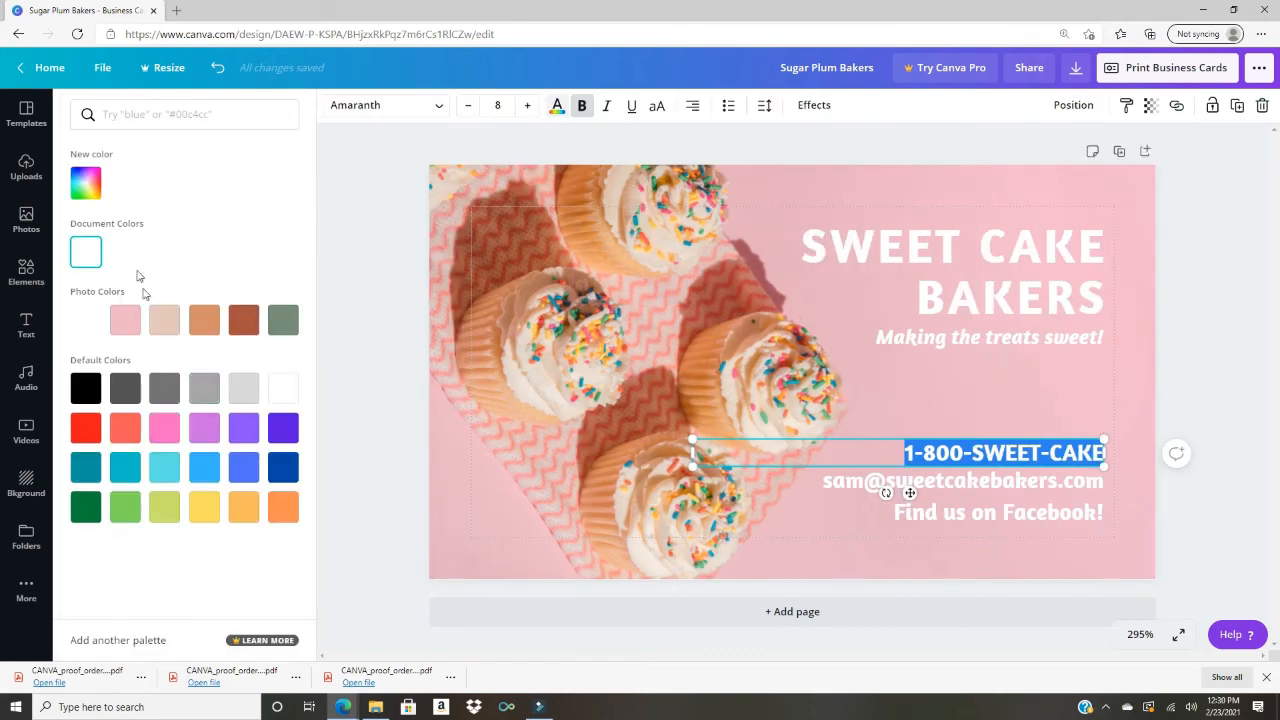
pyautogui.click(85, 182)
pyautogui.moveTo(92, 309); pyautogui.dragTo(256, 309)
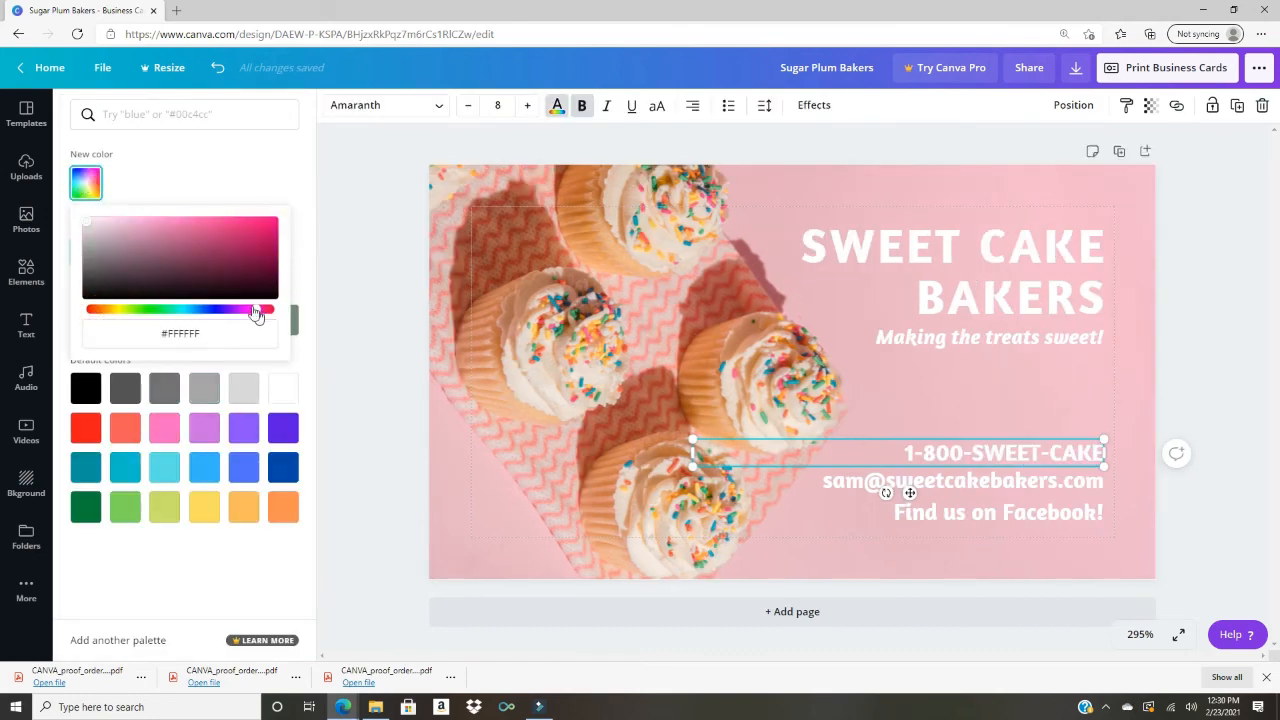
pyautogui.click(268, 253)
pyautogui.click(888, 400)
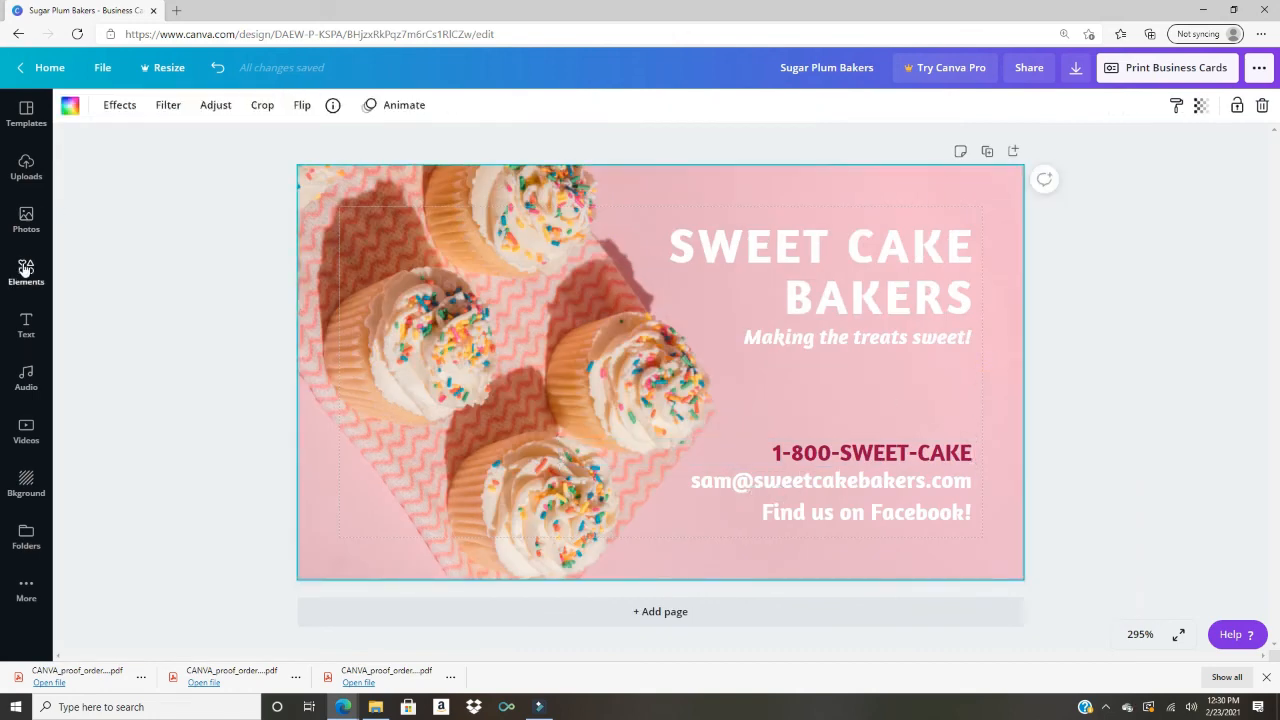
# Step: Search elements for FACEBOOK and place a sized Facebook icon beside 'Find us on Facebook!'
pyautogui.click(24, 272)
pyautogui.click(146, 114)
pyautogui.write('FACEBOOK')
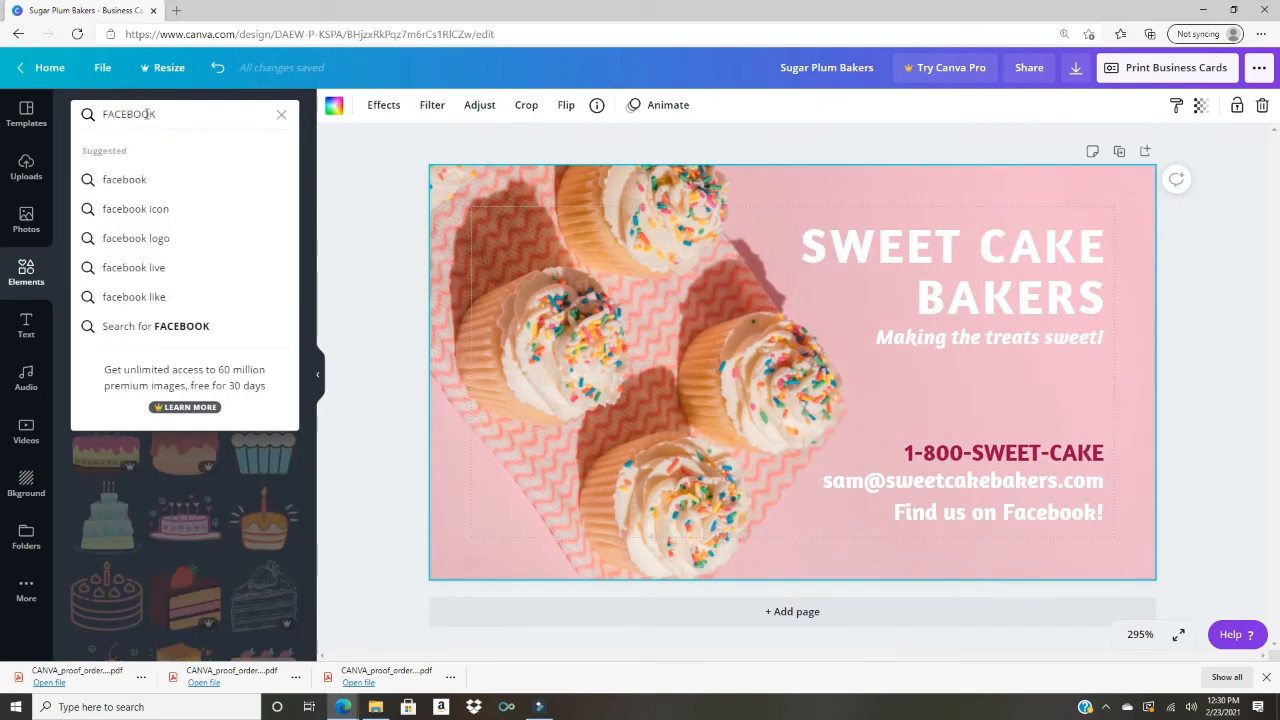
pyautogui.press('Return')
pyautogui.click(106, 283)
pyautogui.moveTo(875, 455); pyautogui.dragTo(759, 339)
pyautogui.moveTo(748, 331); pyautogui.dragTo(855, 518)
pyautogui.click(905, 514)
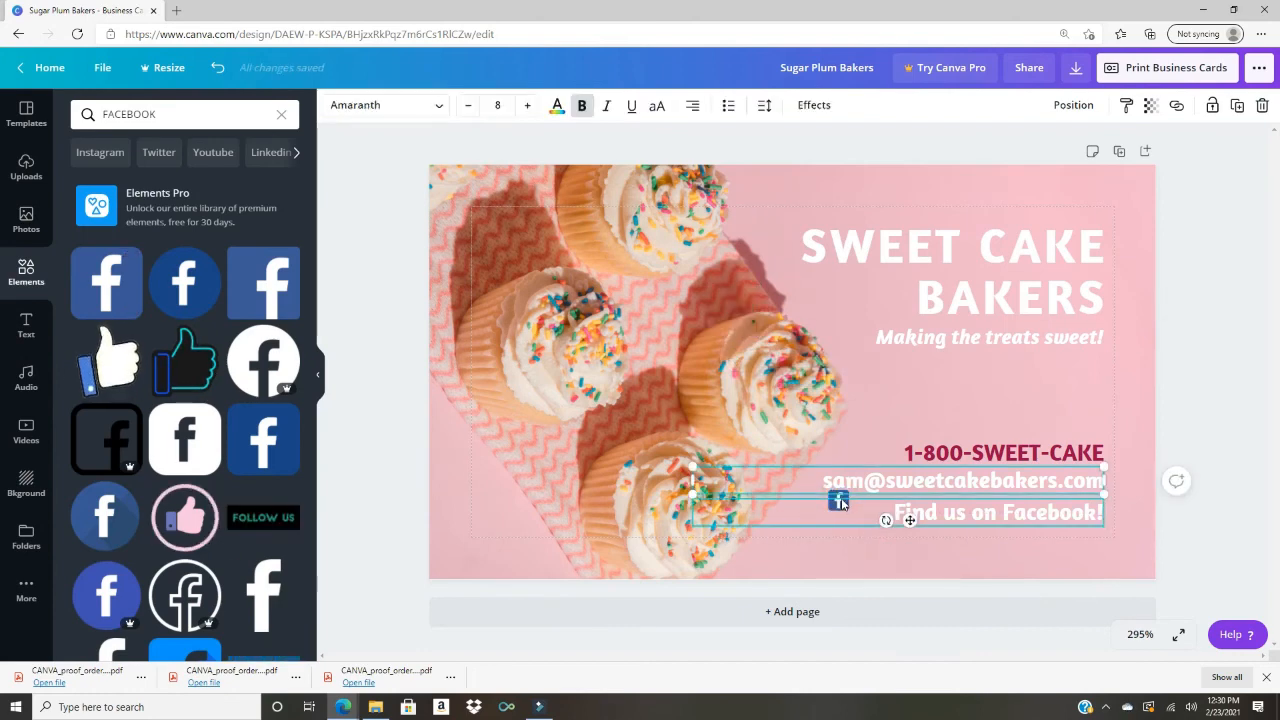
pyautogui.moveTo(692, 513); pyautogui.dragTo(886, 514)
pyautogui.moveTo(838, 501); pyautogui.dragTo(876, 528)
pyautogui.click(983, 557)
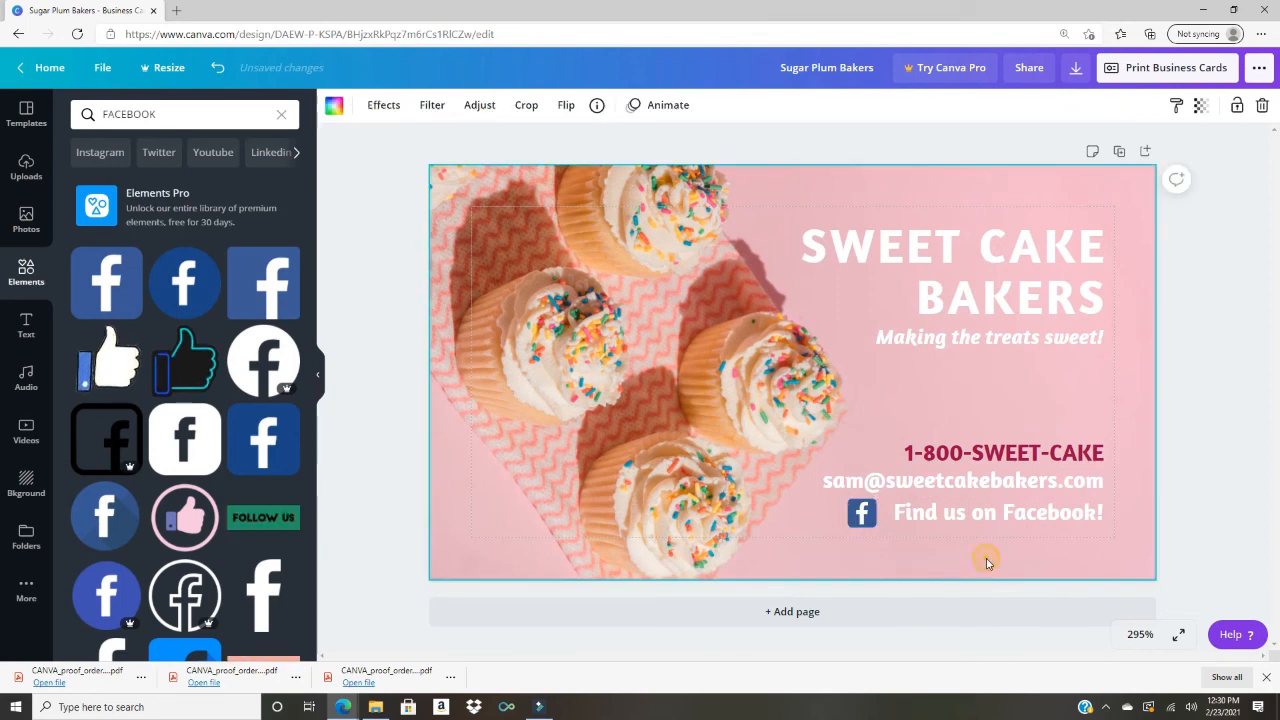
# Step: Recolour the email line crimson, trying then undoing crimson on the Facebook line
pyautogui.doubleClick(1030, 484)
pyautogui.click(560, 108)
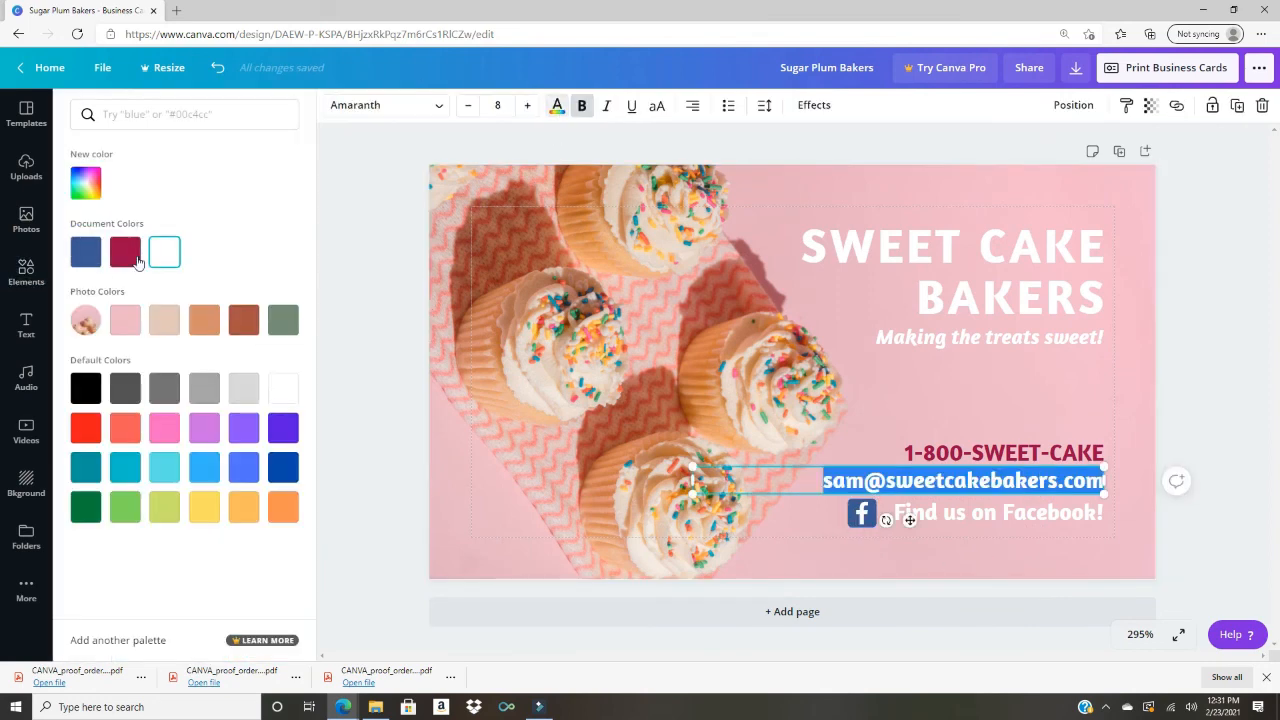
pyautogui.click(130, 256)
pyautogui.click(1016, 510)
pyautogui.click(125, 252)
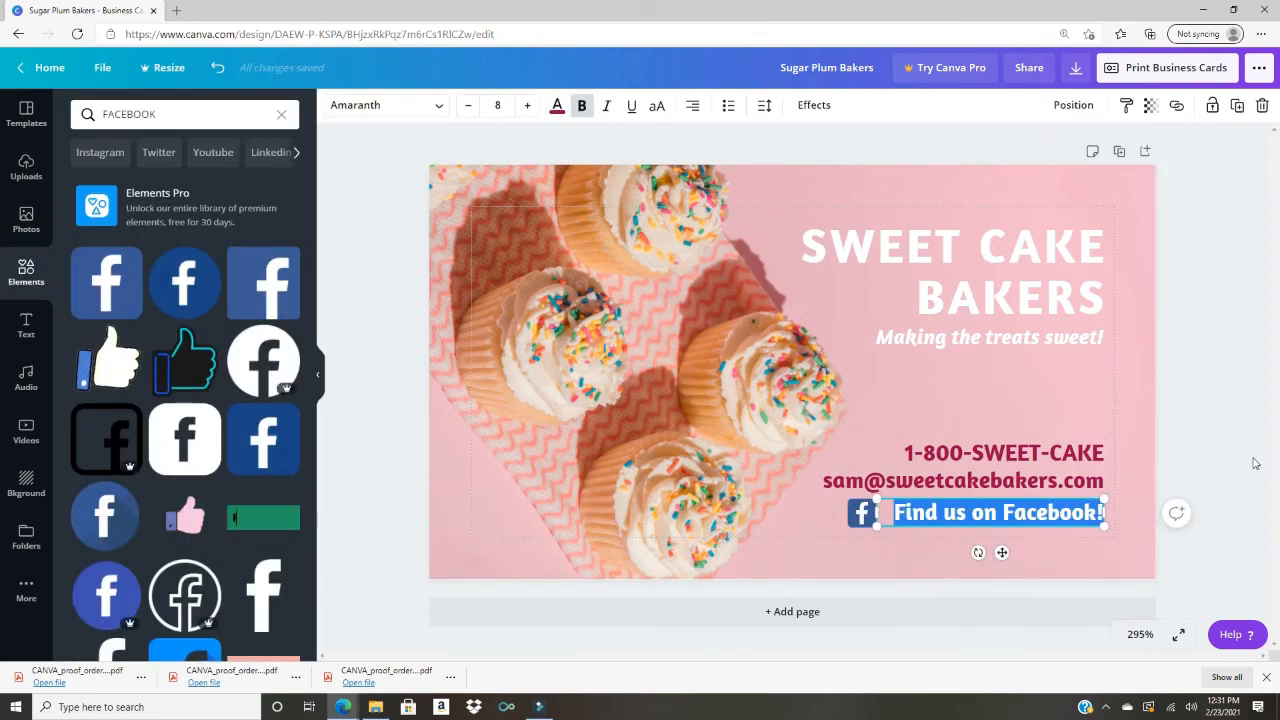
pyautogui.click(626, 370)
pyautogui.hotkey('ctrl', 'z')
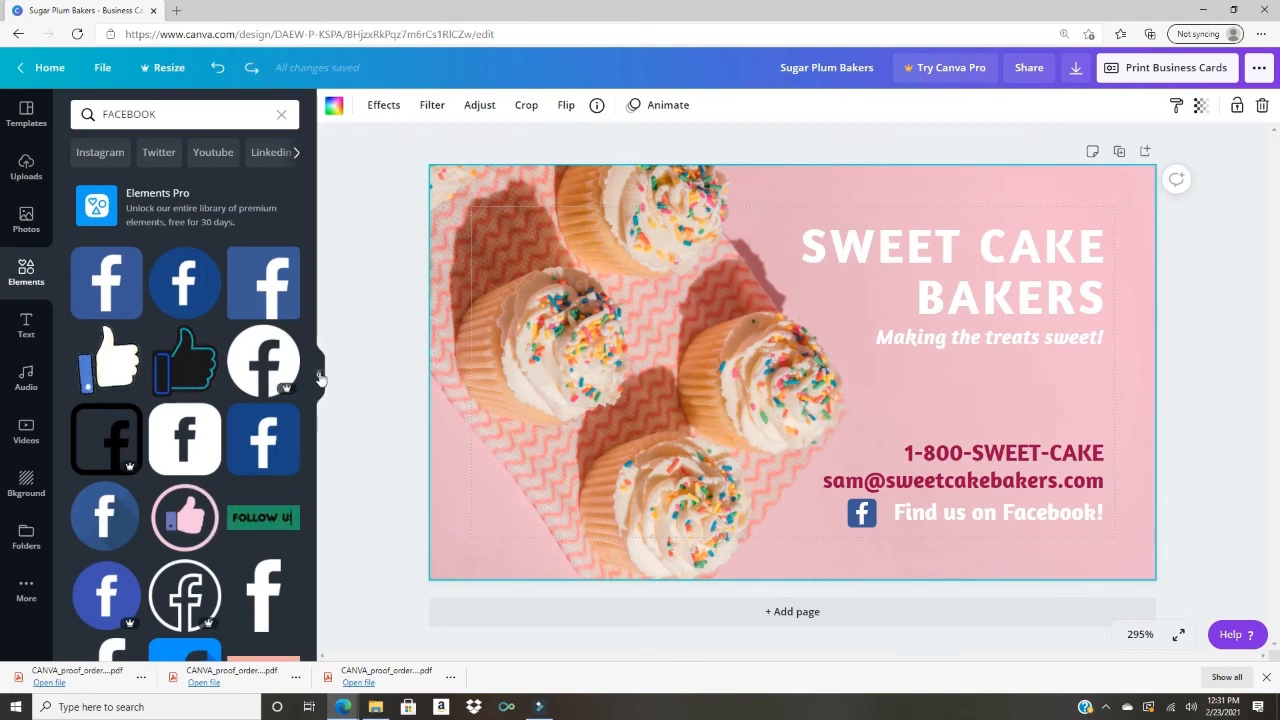
pyautogui.click(318, 374)
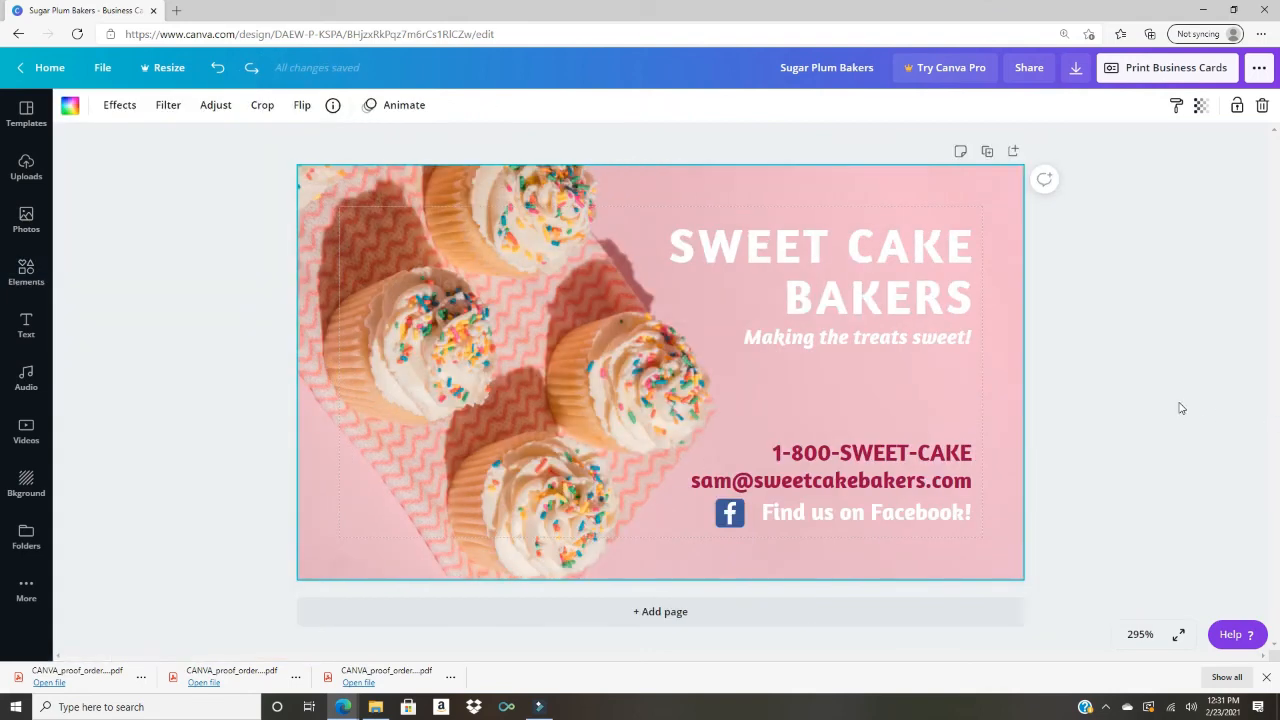
# Step: Nudge the title and tagline upward and set the title's line height to 1
pyautogui.moveTo(898, 302); pyautogui.dragTo(895, 292)
pyautogui.moveTo(906, 340); pyautogui.dragTo(907, 321)
pyautogui.click(905, 345)
pyautogui.click(876, 280)
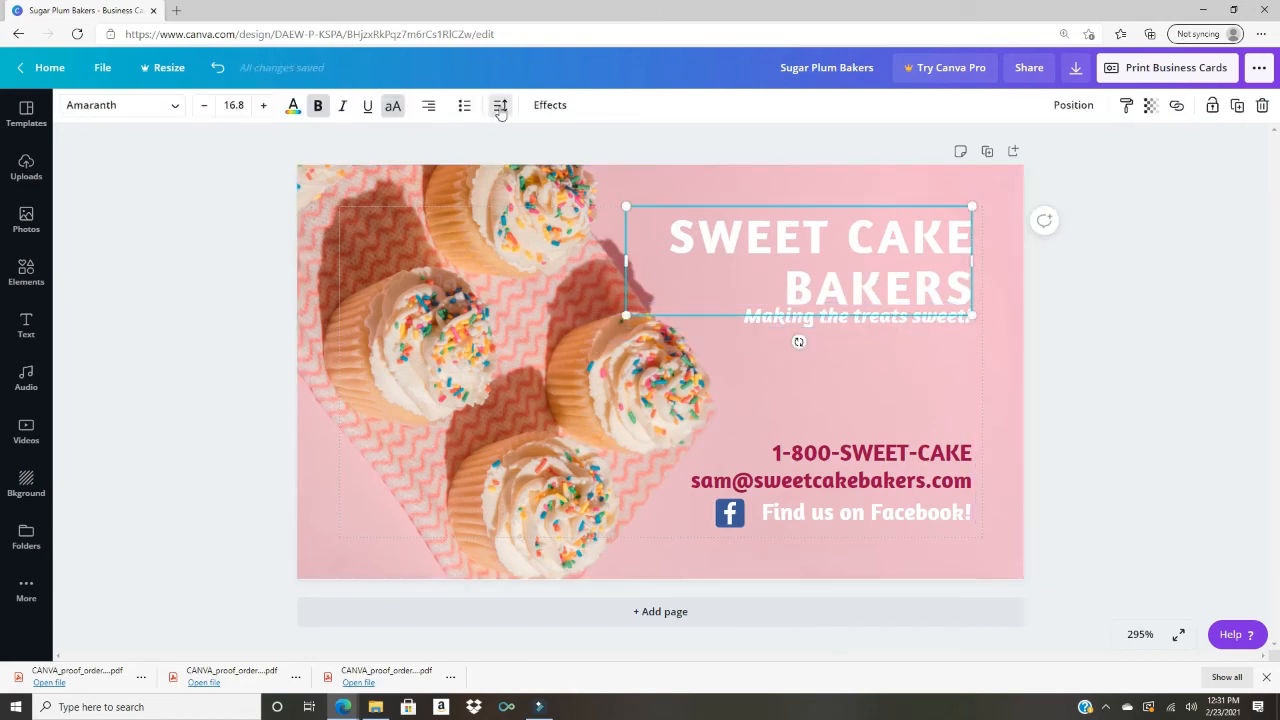
pyautogui.click(501, 106)
pyautogui.moveTo(608, 186); pyautogui.dragTo(591, 184)
pyautogui.click(886, 394)
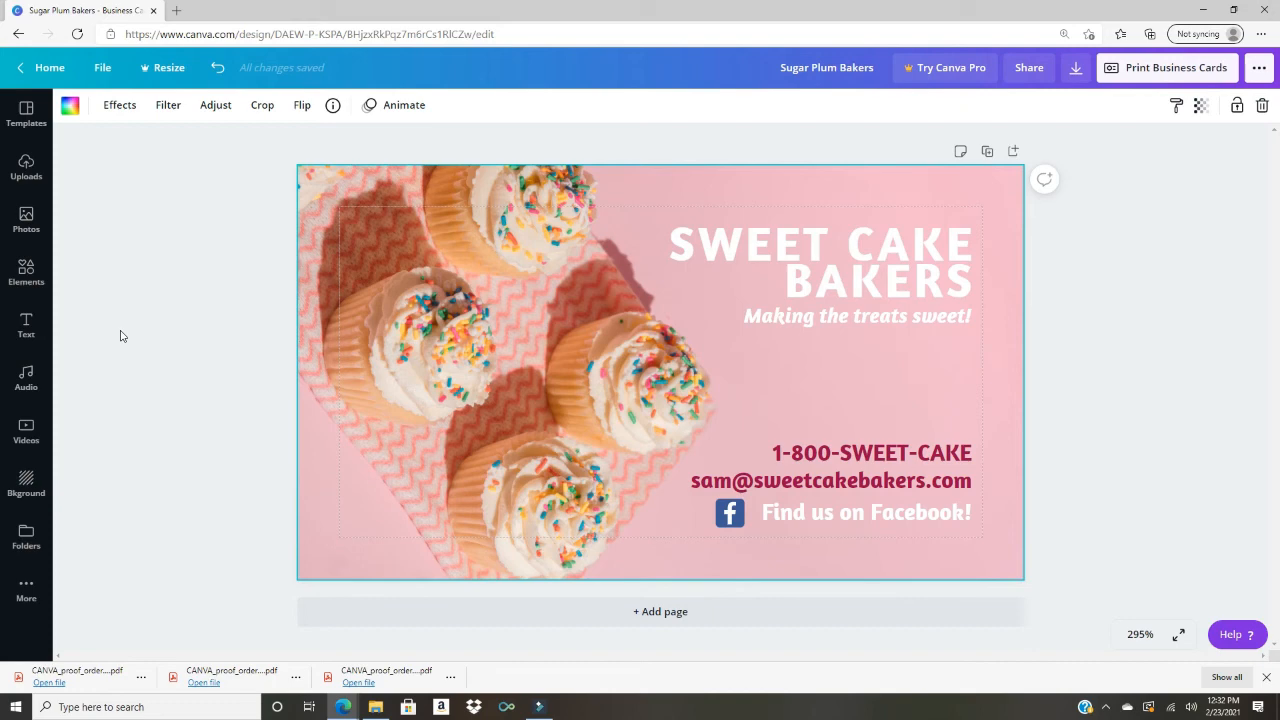
pyautogui.click(27, 270)
# Step: Search elements for 'people', then 'person', trying and deleting a yellow-trousered woman illustration
pyautogui.scroll(-3, 195, 312)
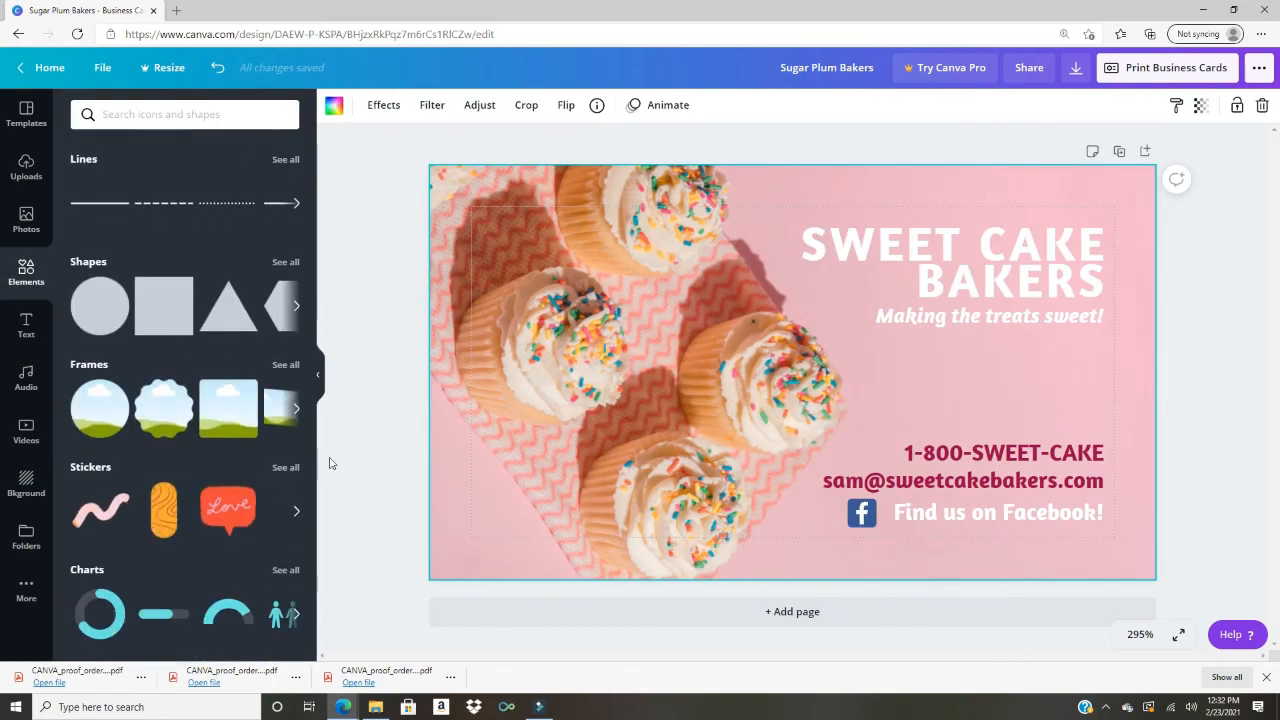
pyautogui.scroll(-15, 290, 480)
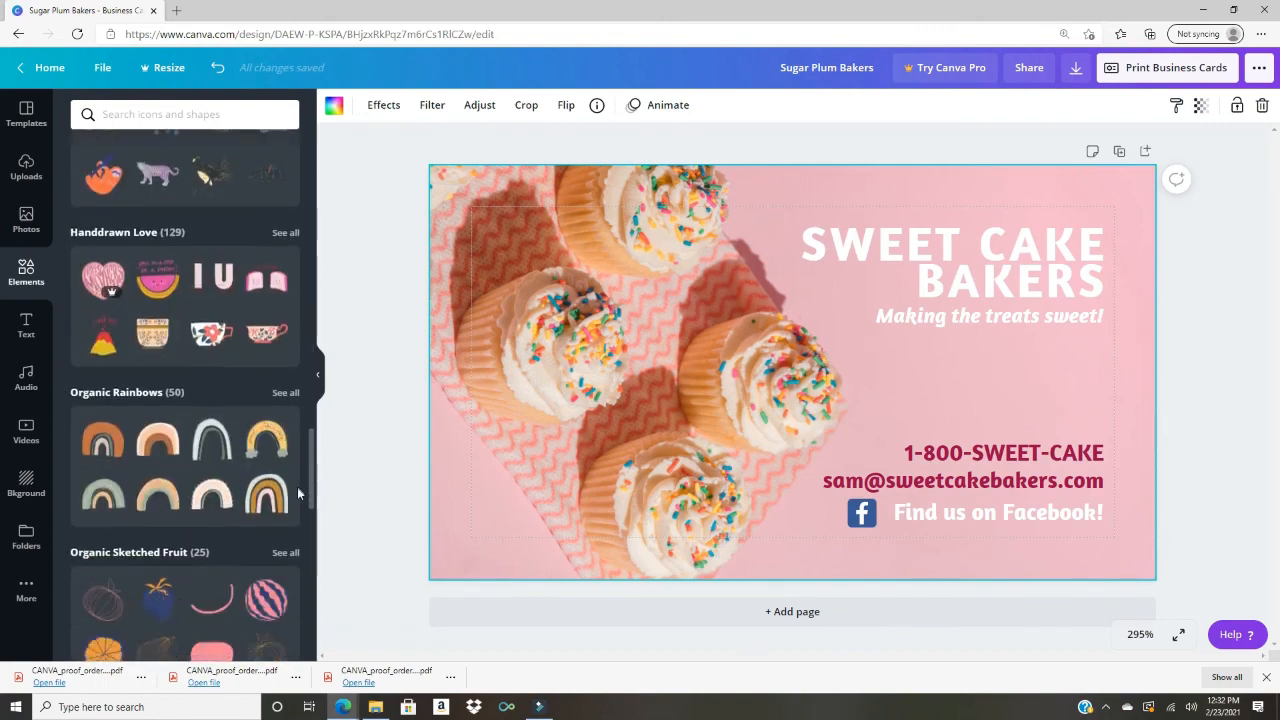
pyautogui.scroll(-15, 290, 495)
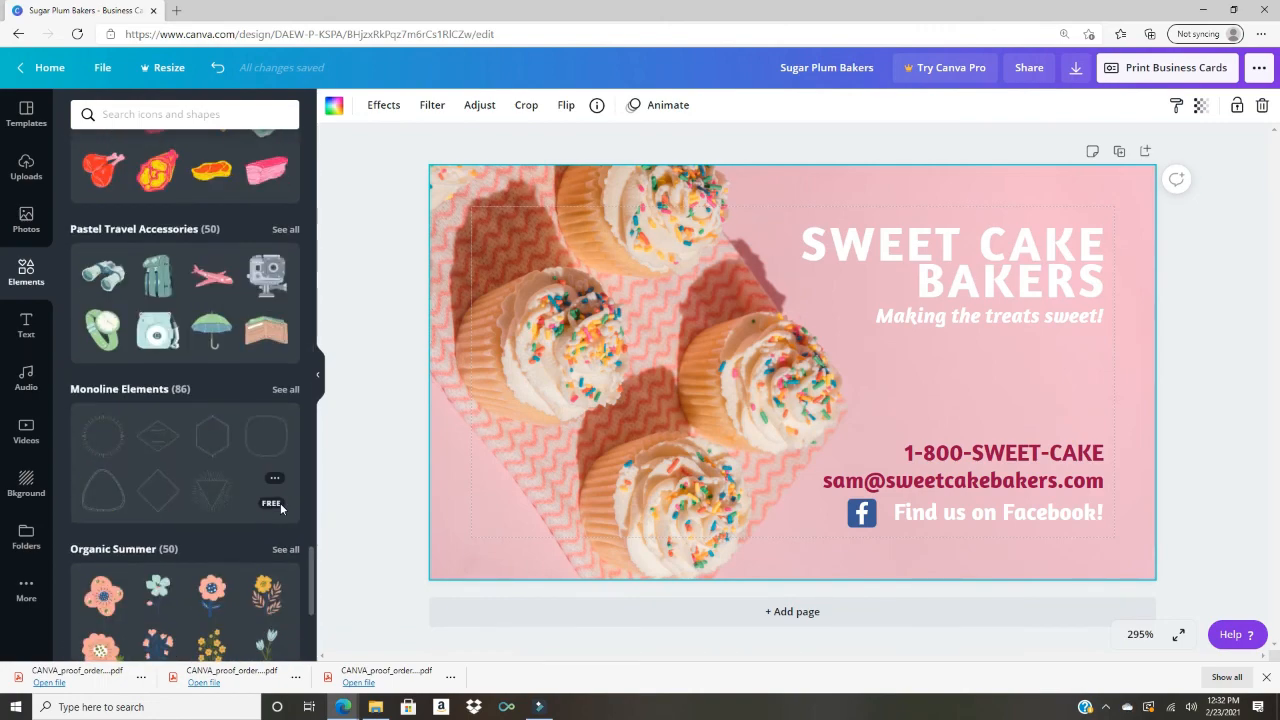
pyautogui.scroll(-4, 280, 508)
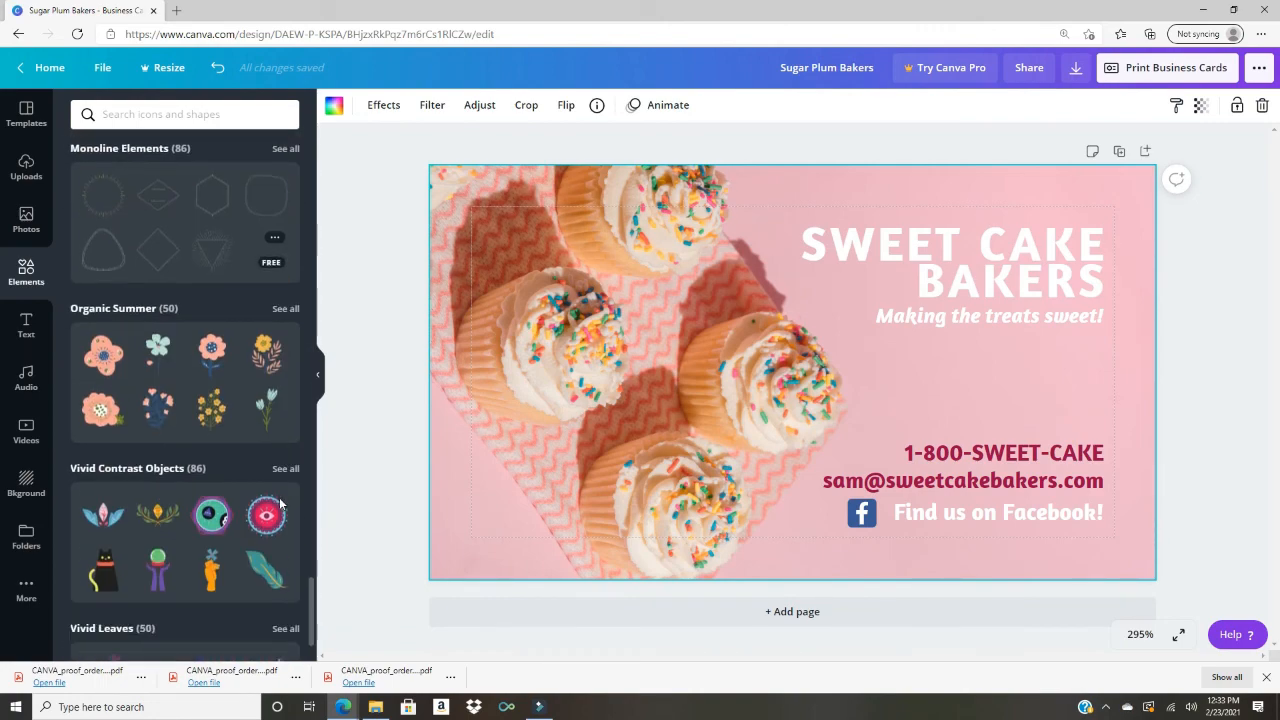
pyautogui.click(243, 117)
pyautogui.write('people')
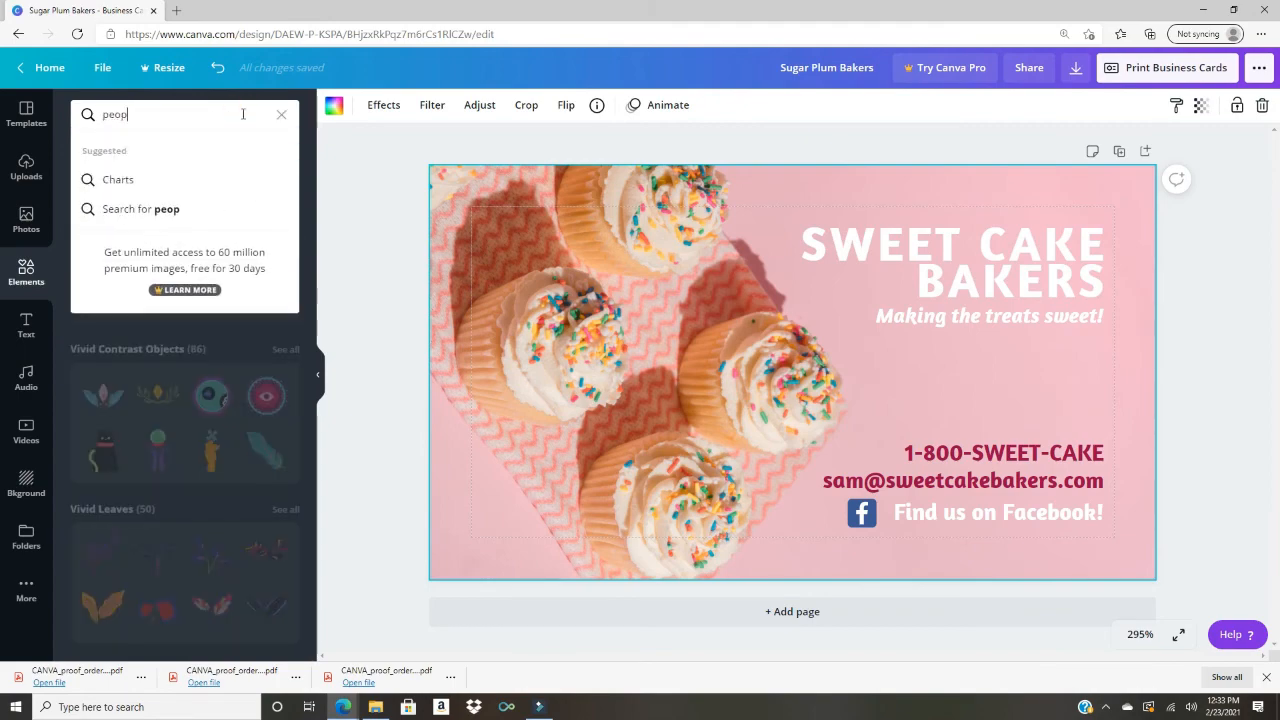
pyautogui.press('Return')
pyautogui.scroll(-10, 299, 530)
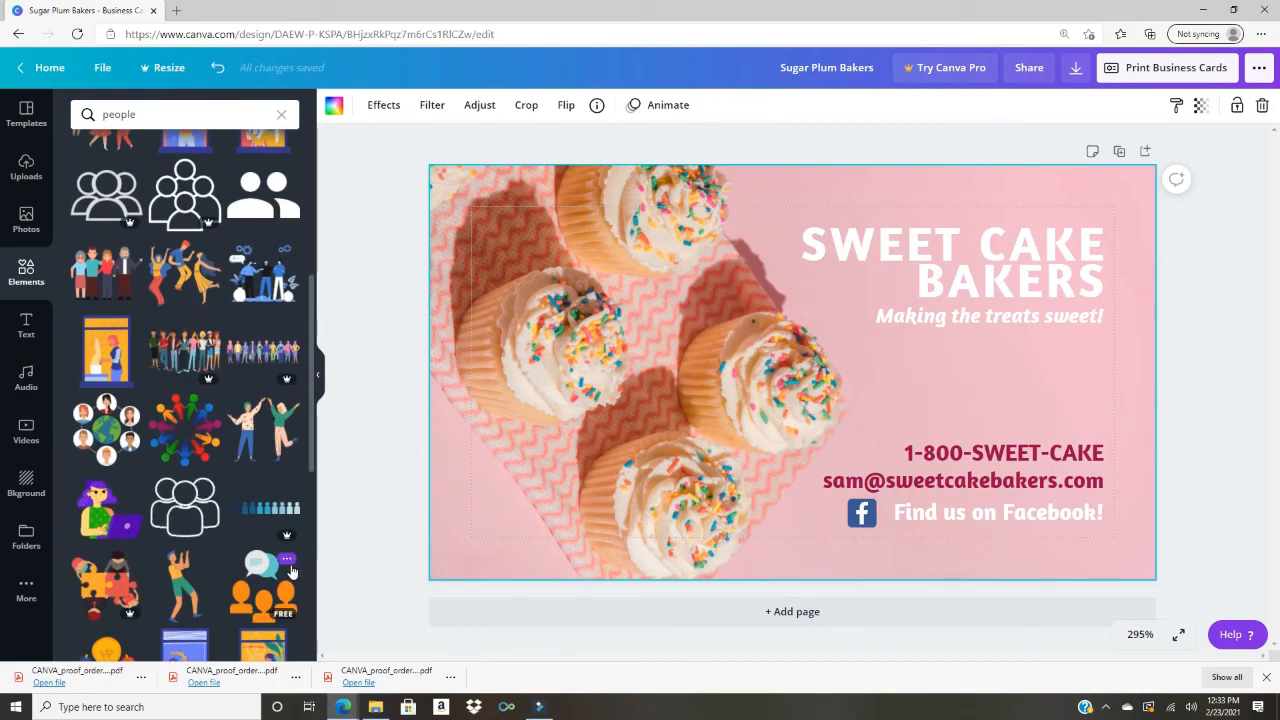
pyautogui.scroll(-10, 299, 525)
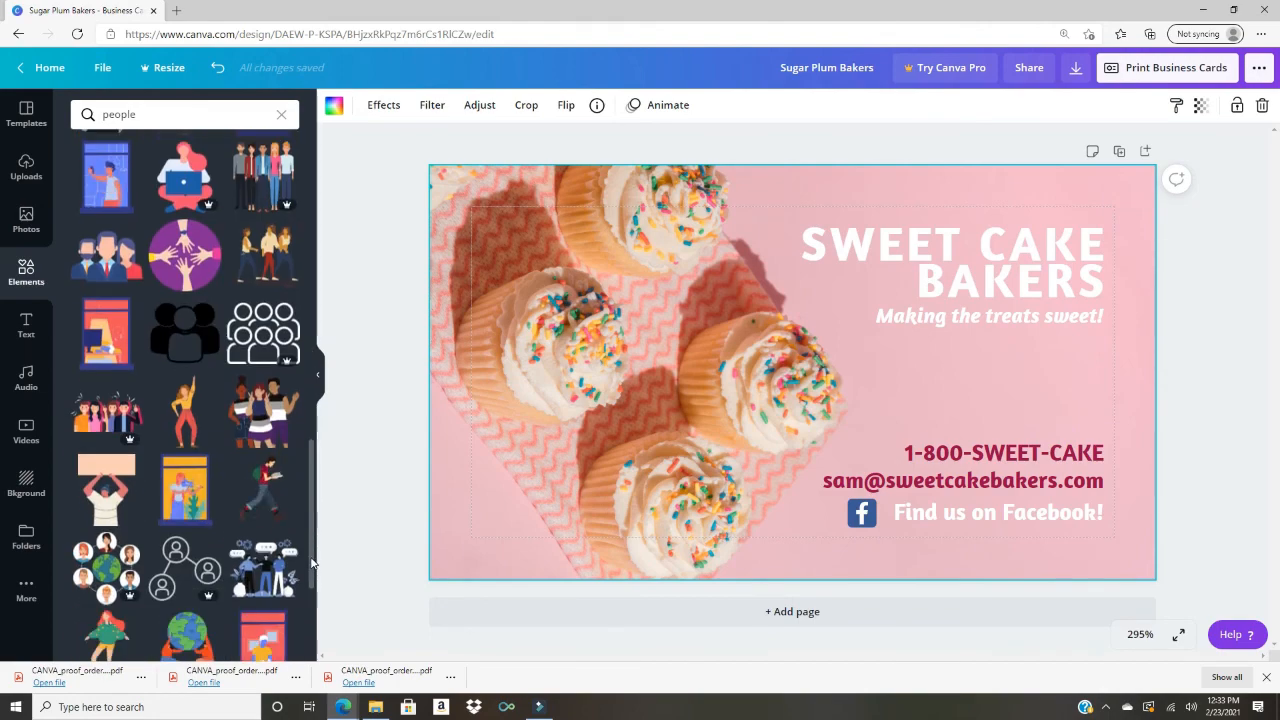
pyautogui.doubleClick(112, 114)
pyautogui.write('person')
pyautogui.press('Return')
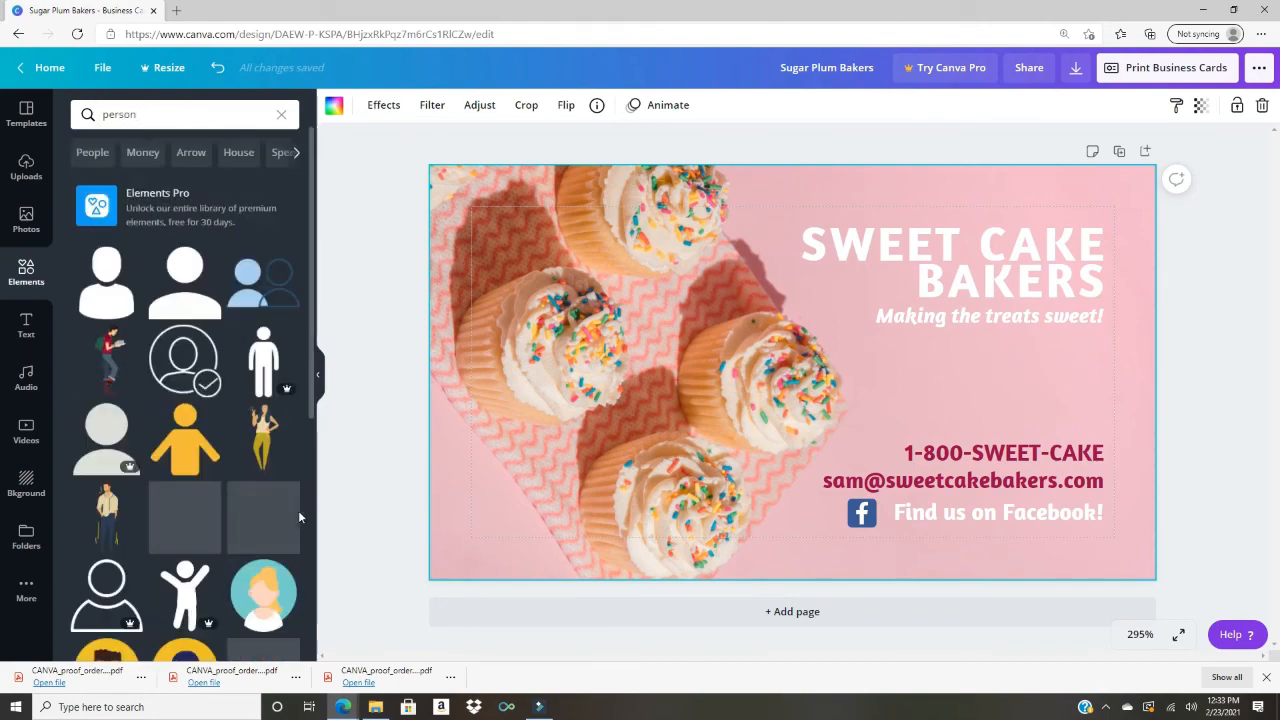
pyautogui.moveTo(263, 435); pyautogui.dragTo(878, 380)
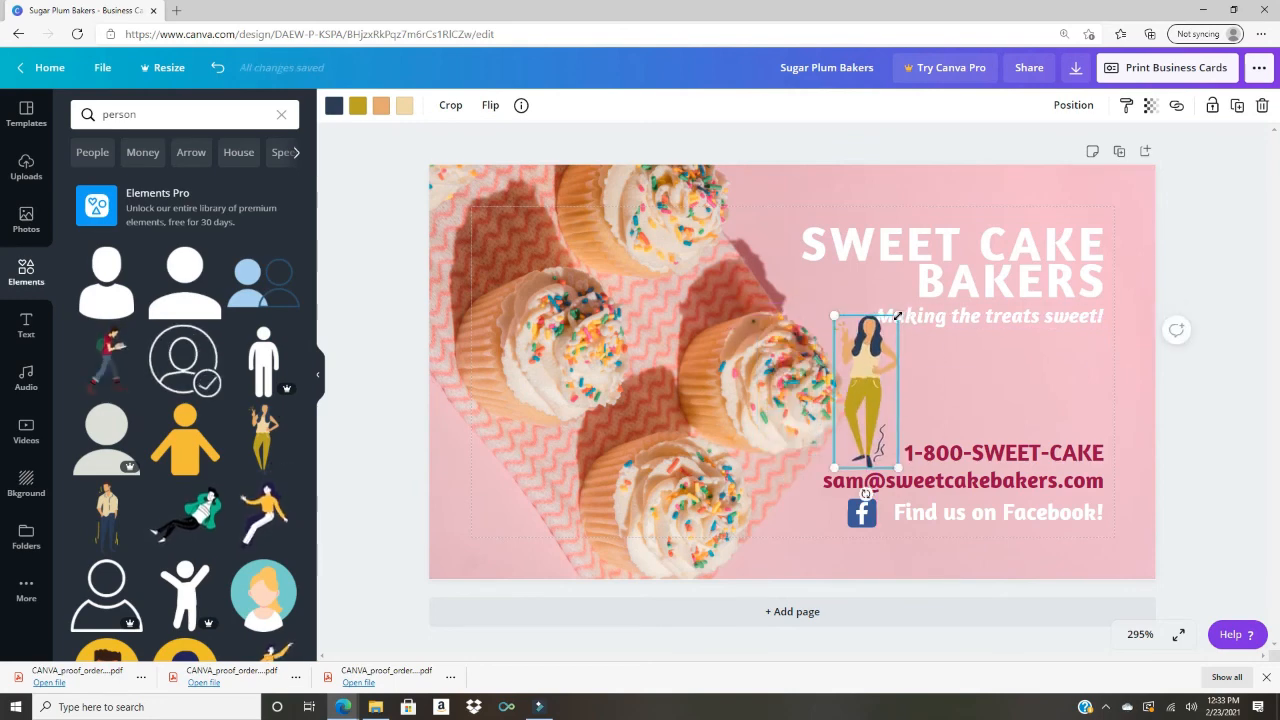
pyautogui.moveTo(903, 311); pyautogui.dragTo(883, 341)
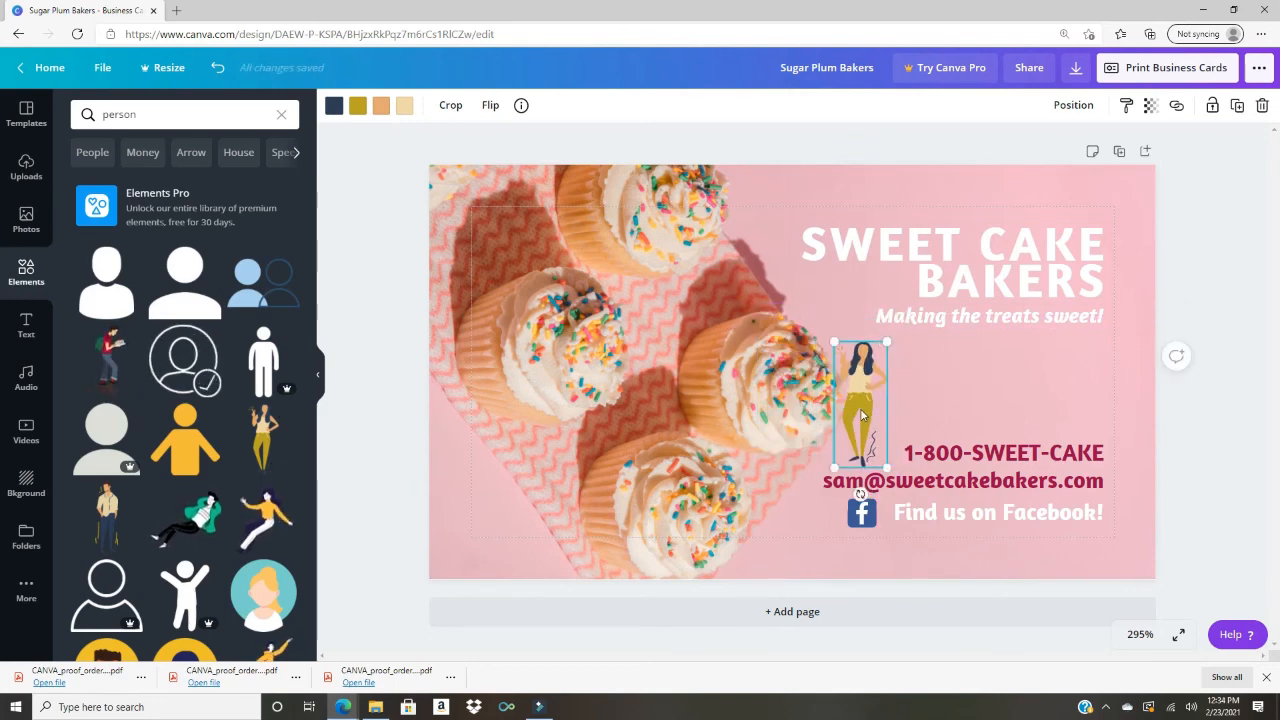
pyautogui.press('Delete')
# Step: Add a small yellow woman avatar beside the phone number with a crimson background
pyautogui.scroll(-4, 176, 305)
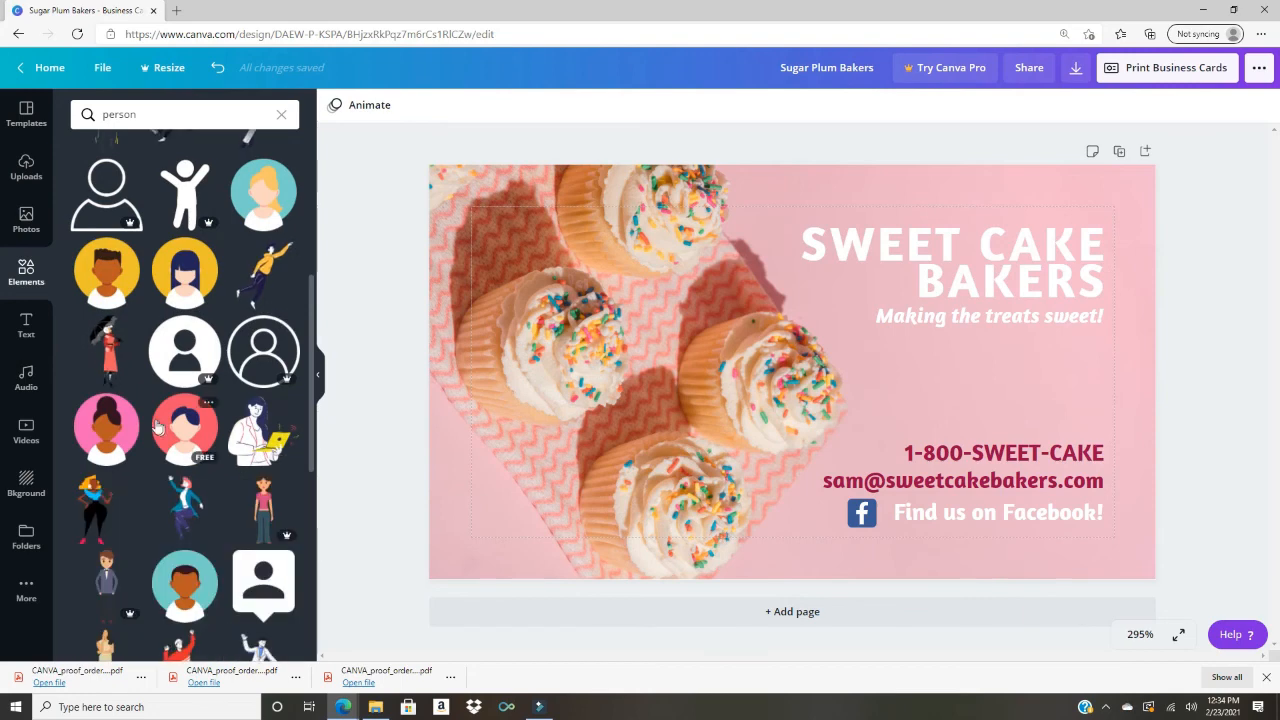
pyautogui.click(185, 270)
pyautogui.moveTo(871, 457); pyautogui.dragTo(800, 372)
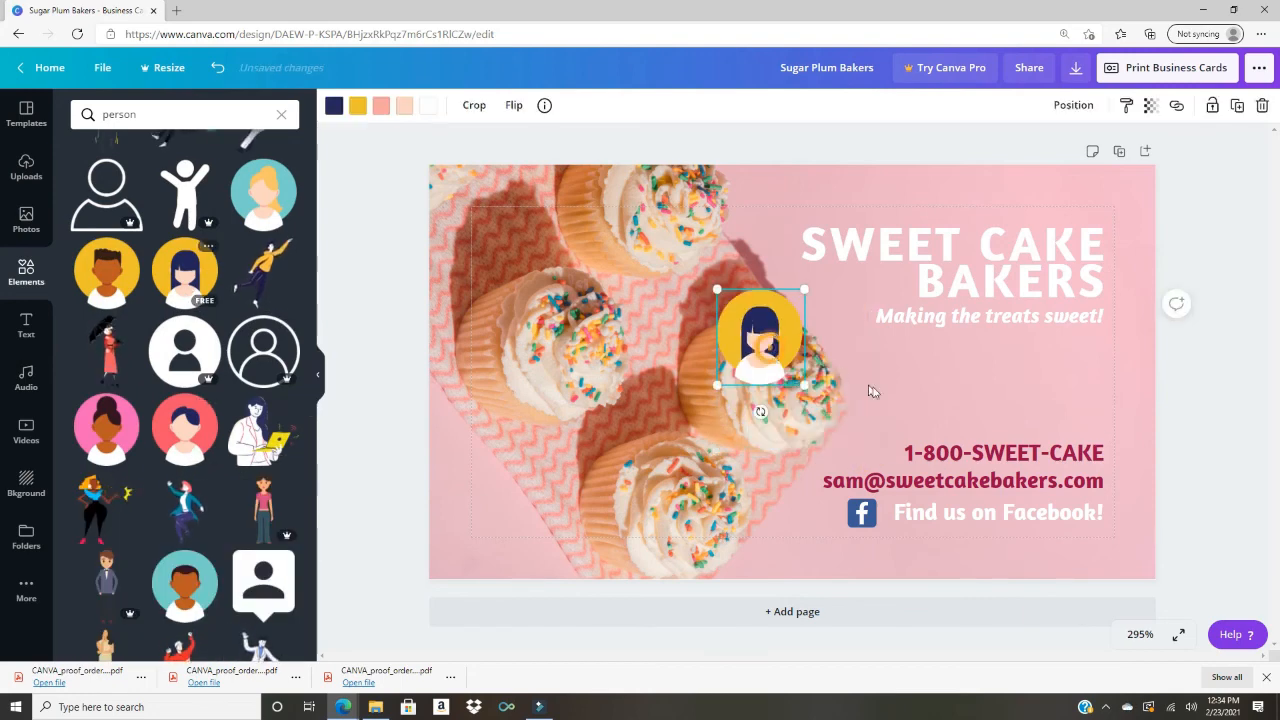
pyautogui.moveTo(757, 330); pyautogui.dragTo(898, 385)
pyautogui.click(357, 105)
pyautogui.click(164, 252)
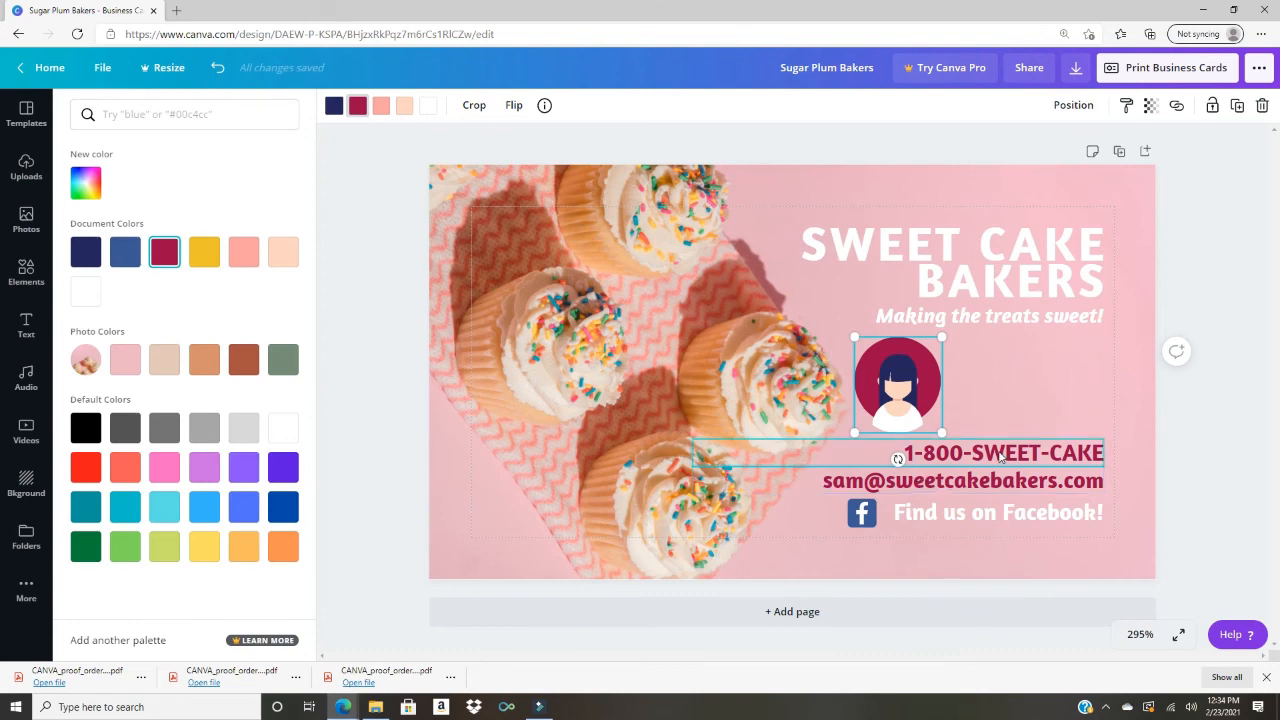
# Step: Move the phone number up beside the avatar and shrink the avatar further
pyautogui.moveTo(1049, 462); pyautogui.dragTo(1049, 368)
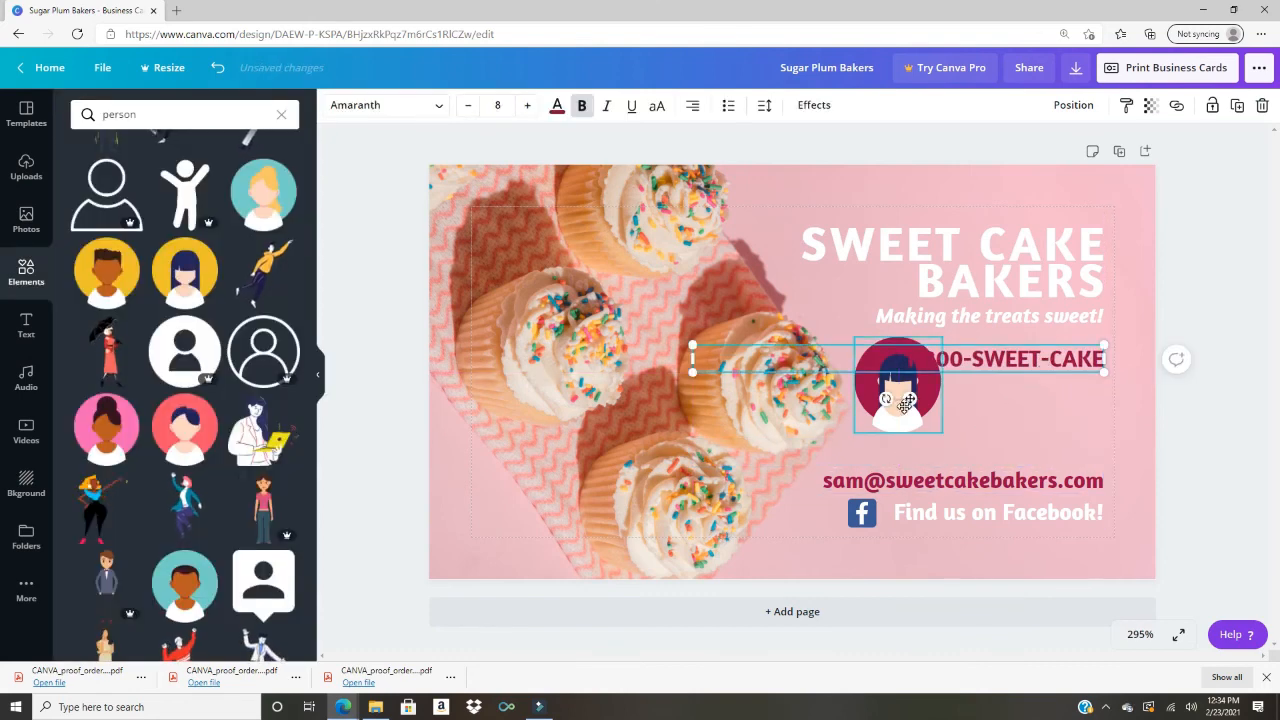
pyautogui.click(910, 405)
pyautogui.moveTo(941, 433); pyautogui.dragTo(801, 478)
pyautogui.click(1050, 553)
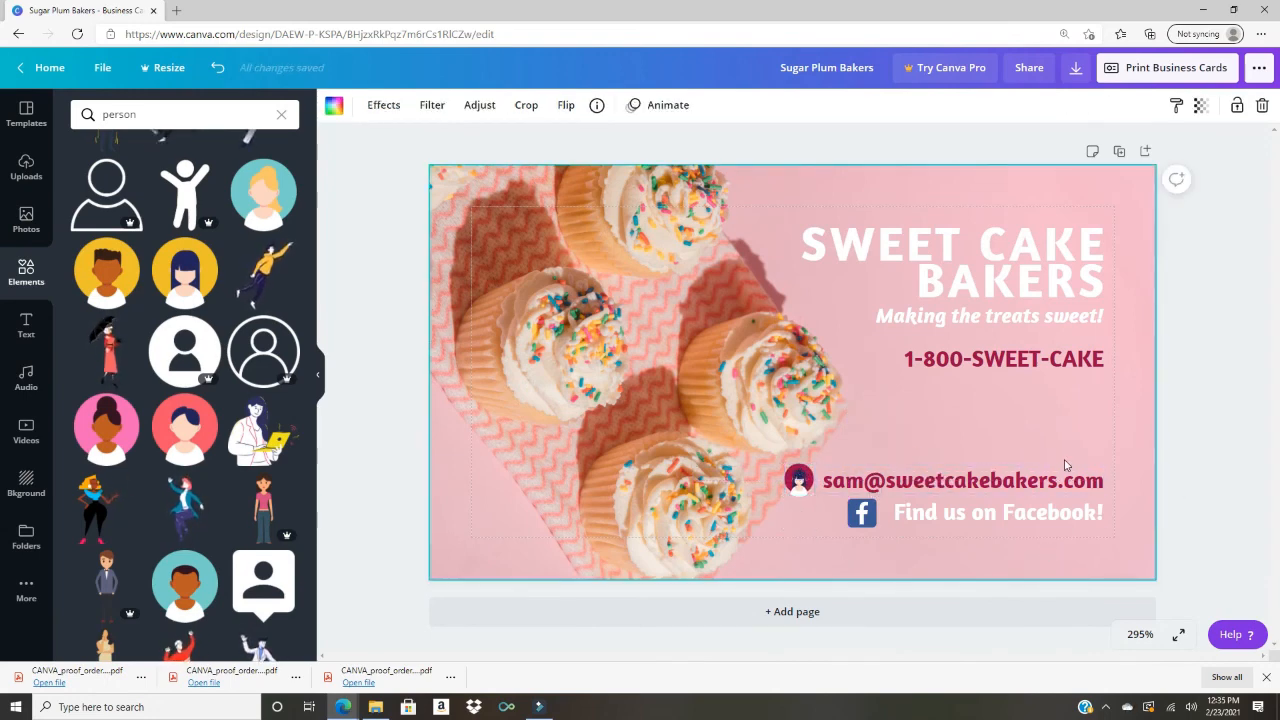
# Step: Put the Facebook row above the email, avatar and email at the bottom, and enlarge the avatar
pyautogui.moveTo(840, 527); pyautogui.dragTo(841, 527)
pyautogui.moveTo(873, 516); pyautogui.dragTo(873, 455)
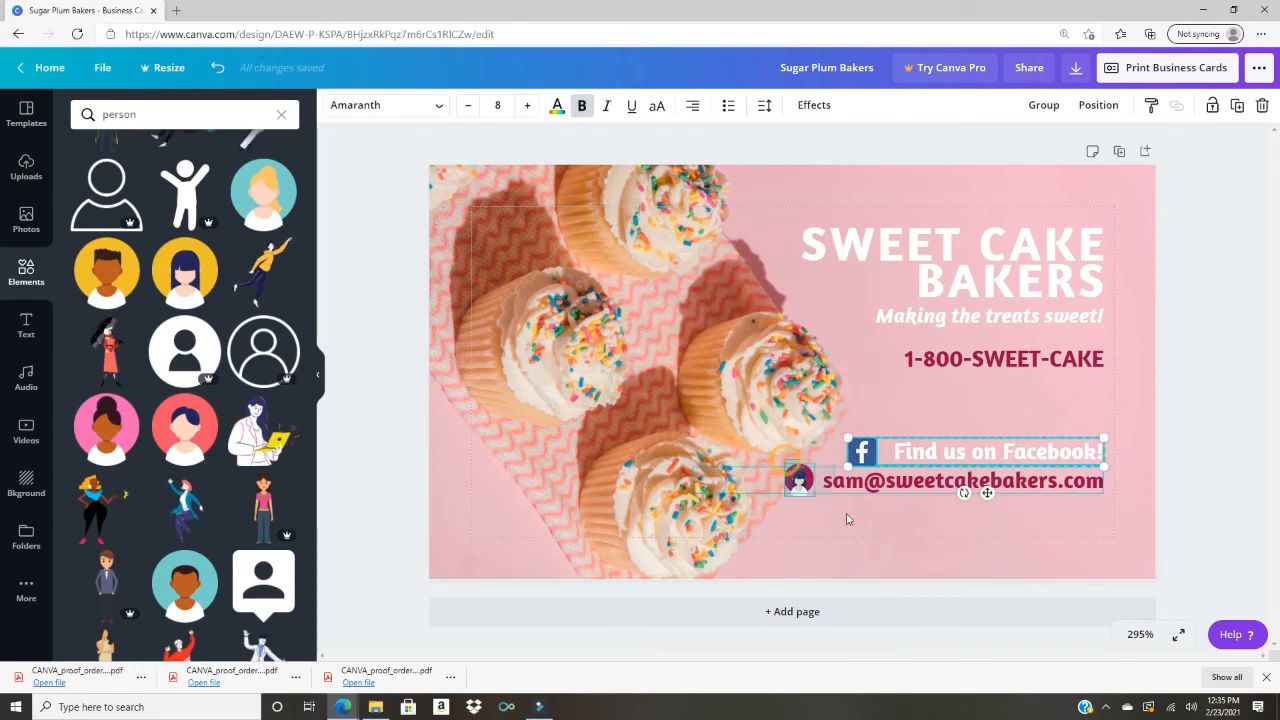
pyautogui.moveTo(833, 514); pyautogui.dragTo(768, 487)
pyautogui.moveTo(866, 485); pyautogui.dragTo(866, 522)
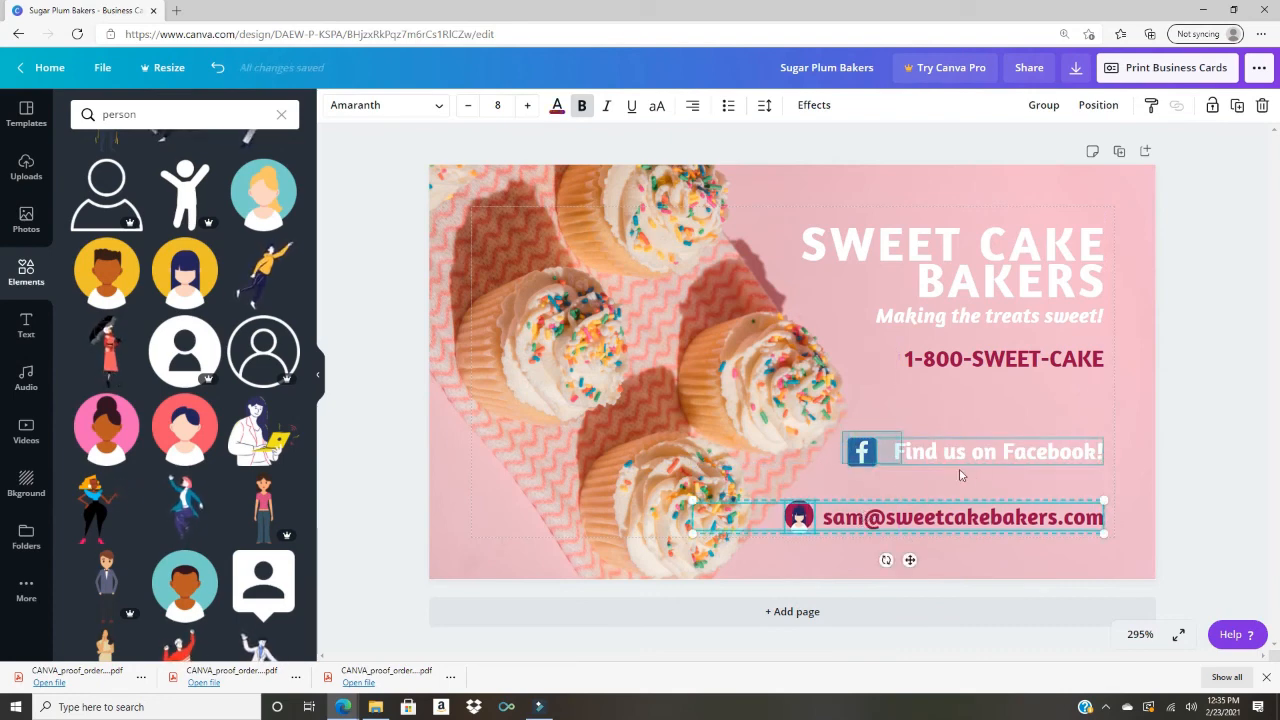
pyautogui.moveTo(960, 452); pyautogui.dragTo(960, 477)
pyautogui.click(805, 524)
pyautogui.click(800, 517)
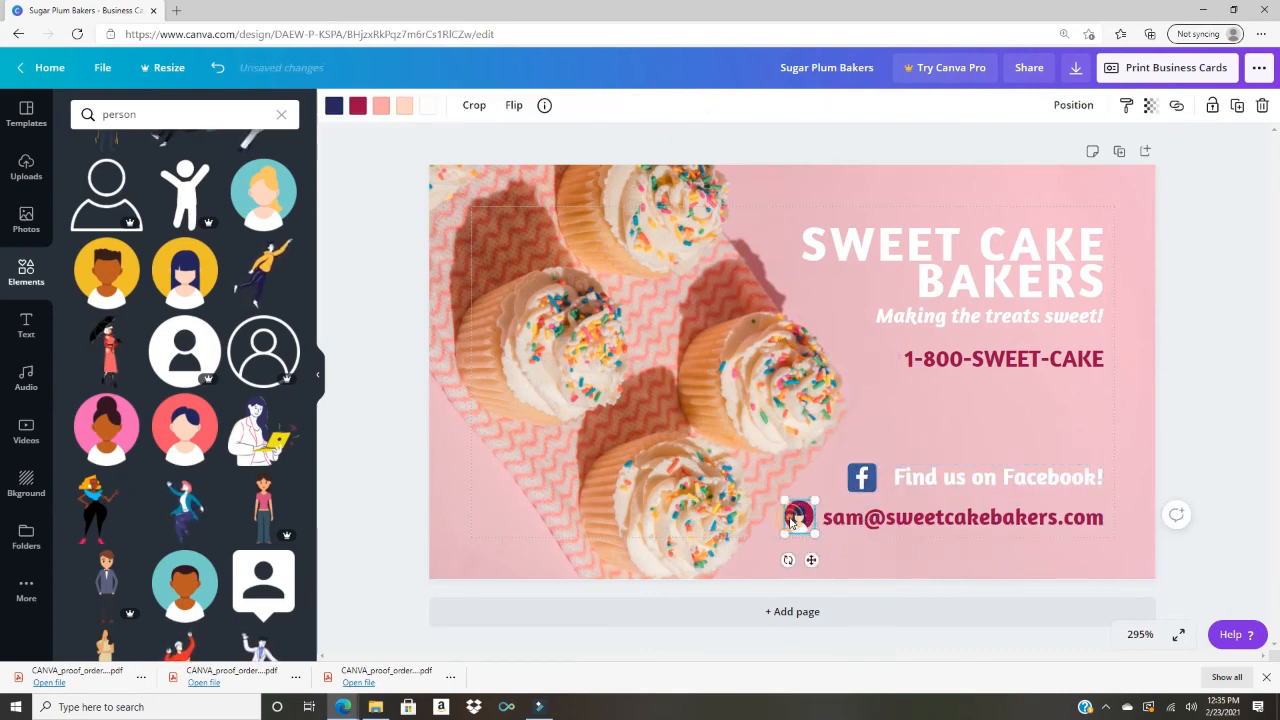
pyautogui.moveTo(786, 503); pyautogui.dragTo(765, 479)
# Step: Shift the email text slightly right and move the phone number lower
pyautogui.click(317, 374)
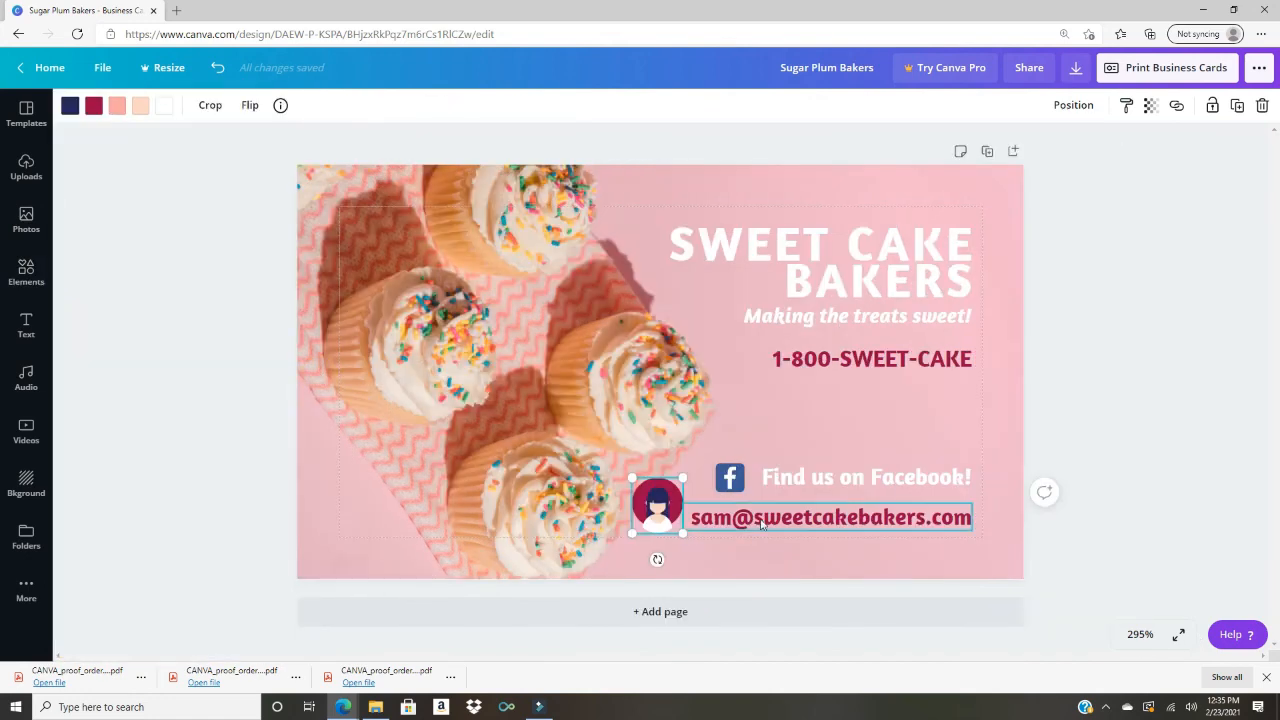
pyautogui.click(824, 510)
pyautogui.moveTo(824, 510); pyautogui.dragTo(808, 466)
pyautogui.click(880, 360)
pyautogui.moveTo(880, 360); pyautogui.dragTo(885, 389)
pyautogui.click(1071, 460)
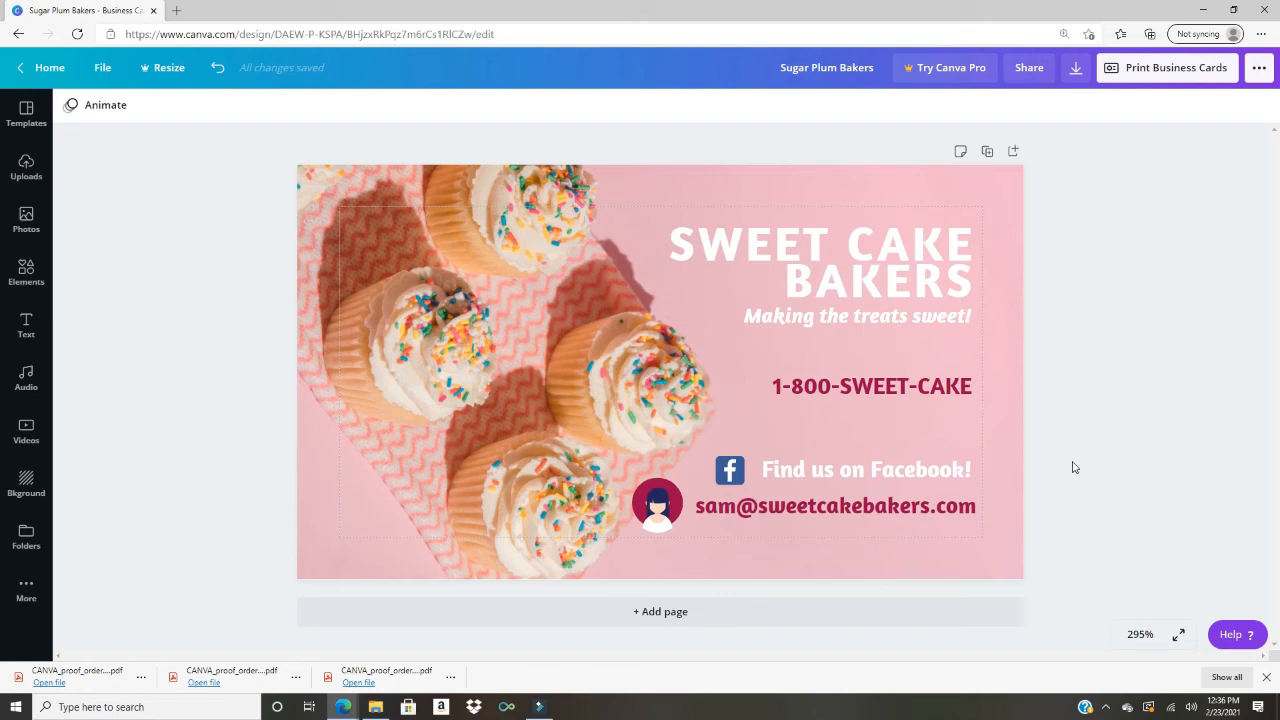
# Step: Colour the SWEET CAKE BAKERS title with the crimson #9b084a document colour
pyautogui.click(724, 278)
pyautogui.click(292, 105)
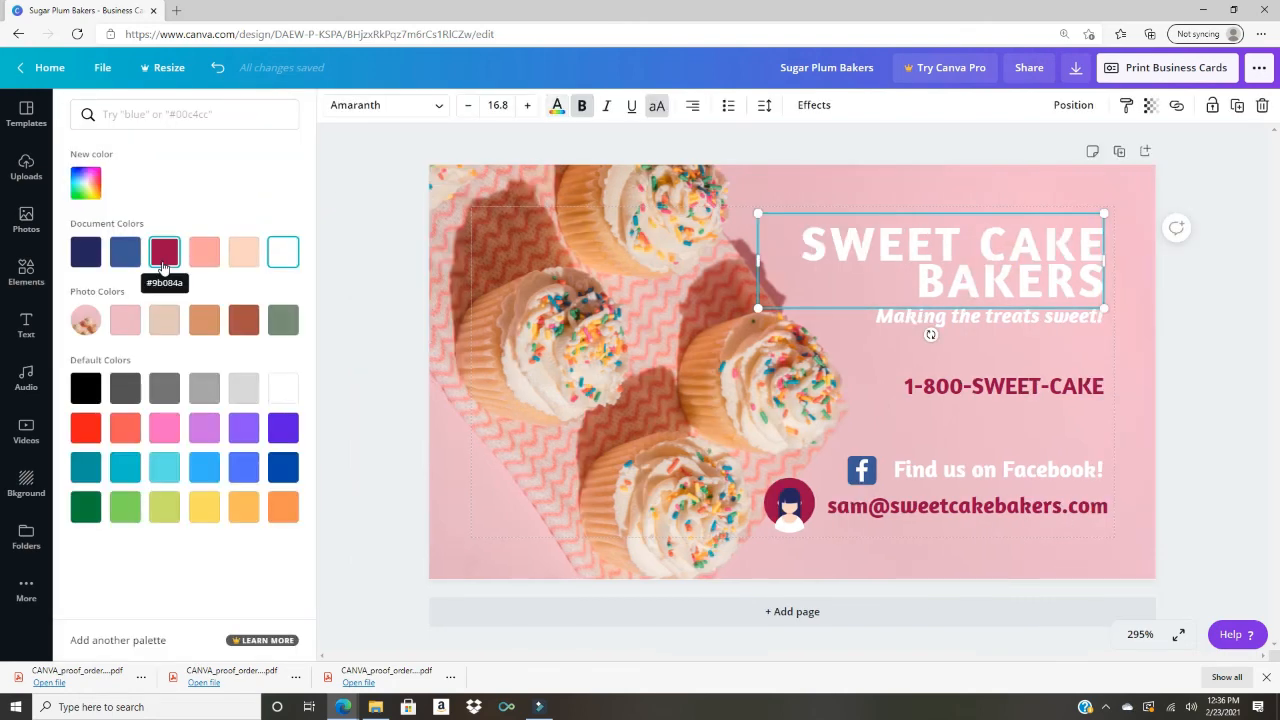
pyautogui.click(163, 266)
pyautogui.click(340, 360)
pyautogui.click(1015, 381)
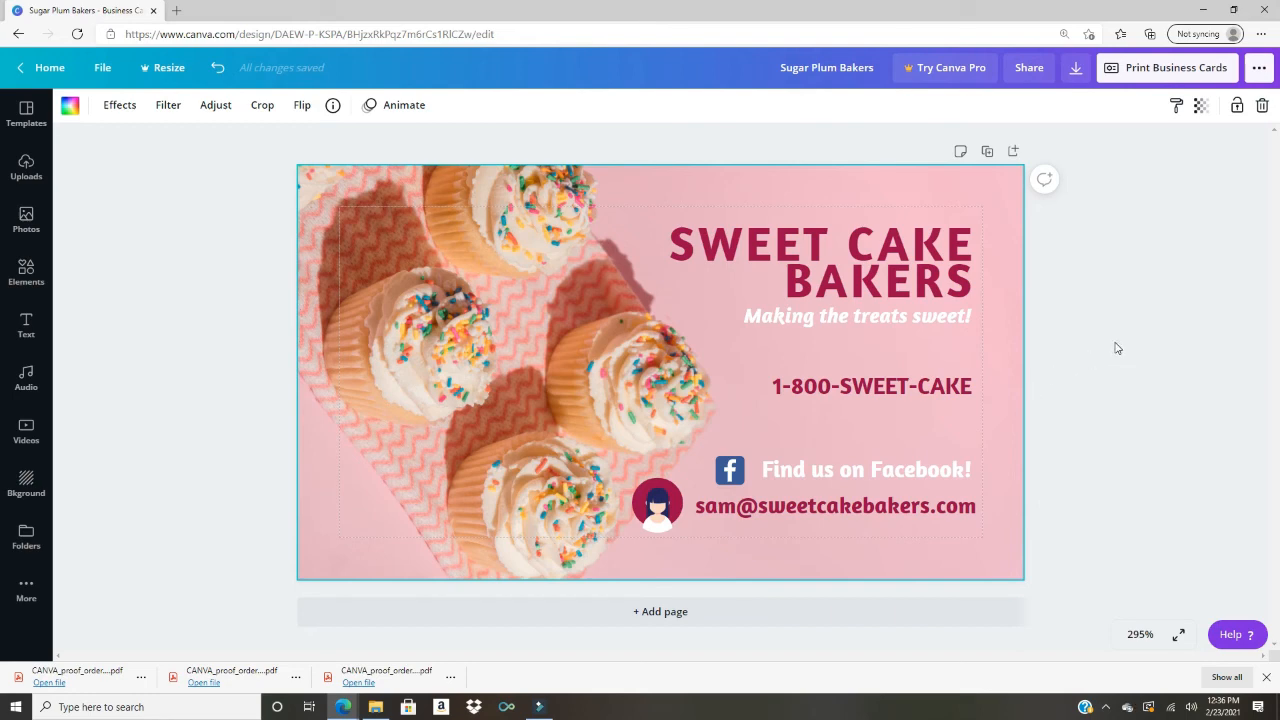
# Step: Duplicate the finished business card as Page 2 and scroll down to it
pyautogui.click(987, 152)
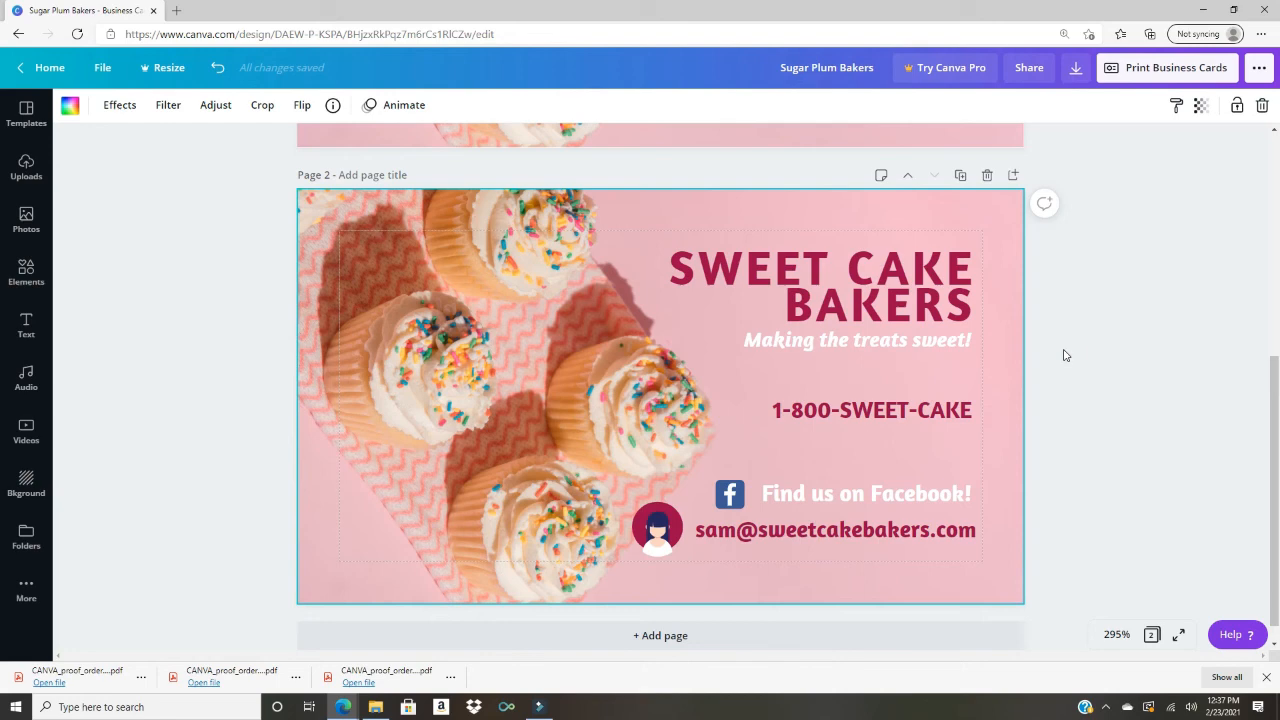
pyautogui.scroll(-1, 1064, 355)
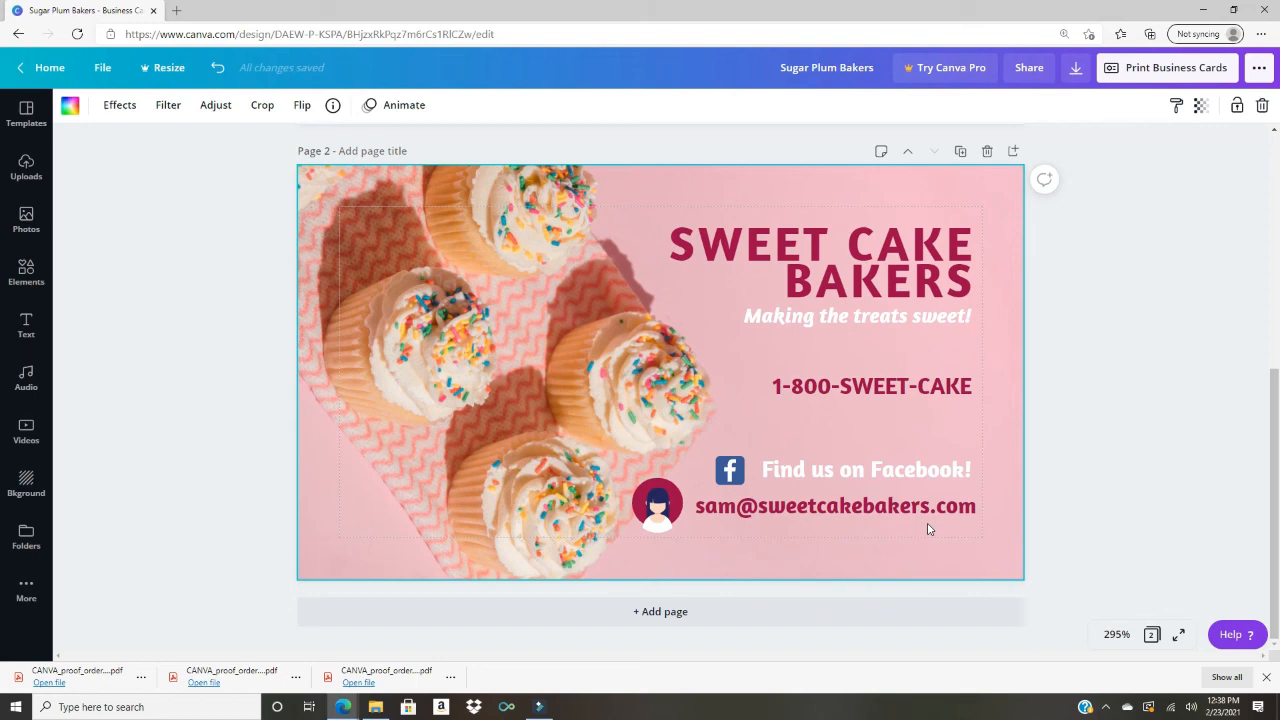
# Step: Change the page 2 SWEET CAKE BAKERS heading to the white Document Colors swatch
pyautogui.click(892, 284)
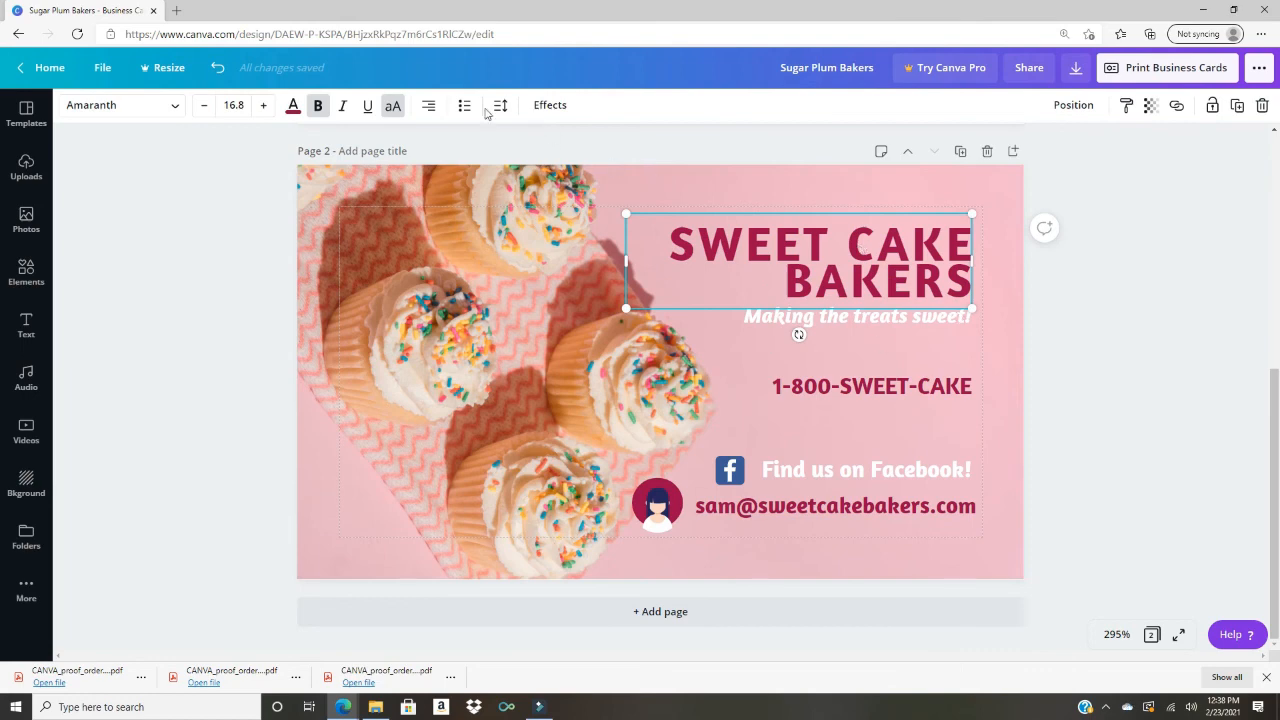
pyautogui.click(998, 239)
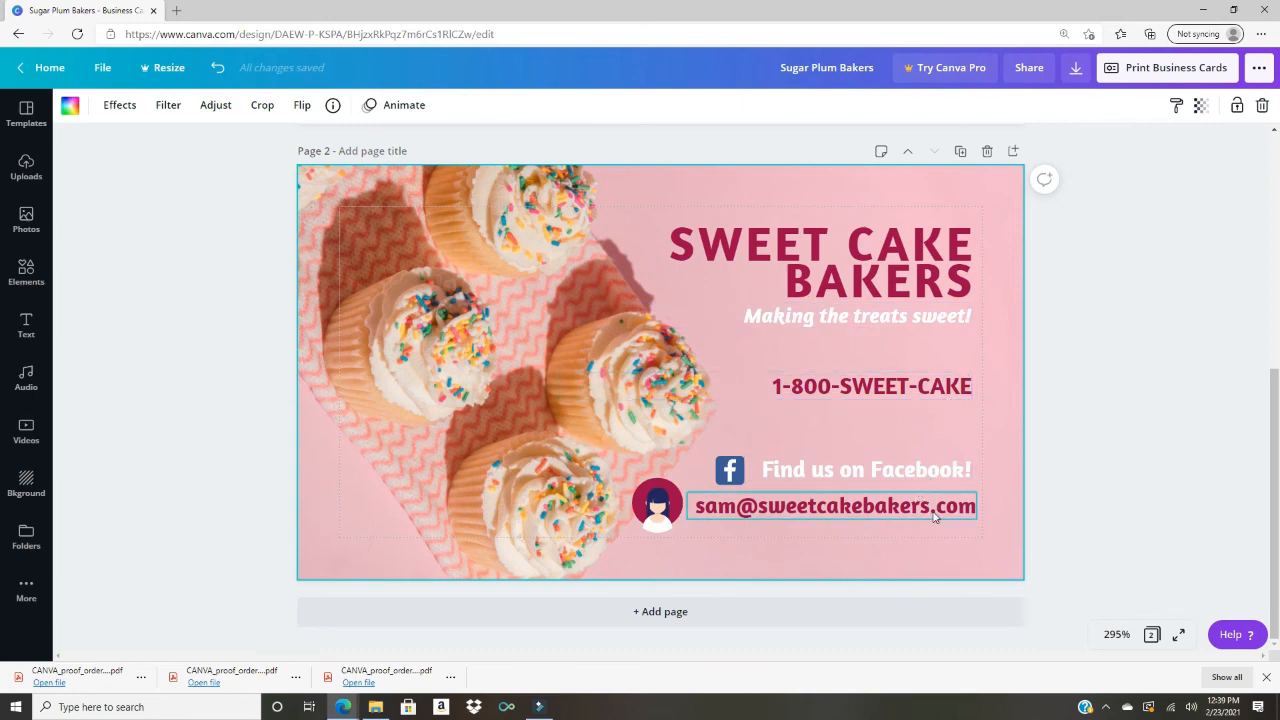
pyautogui.click(918, 267)
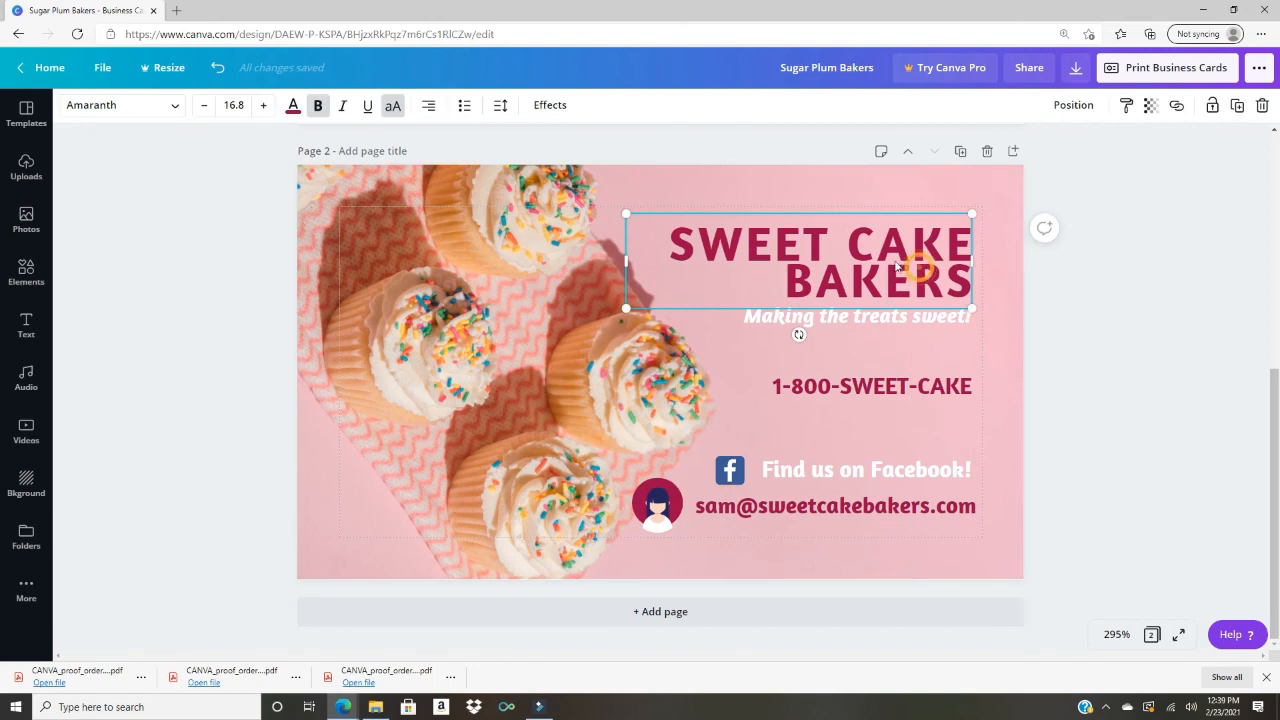
pyautogui.click(293, 105)
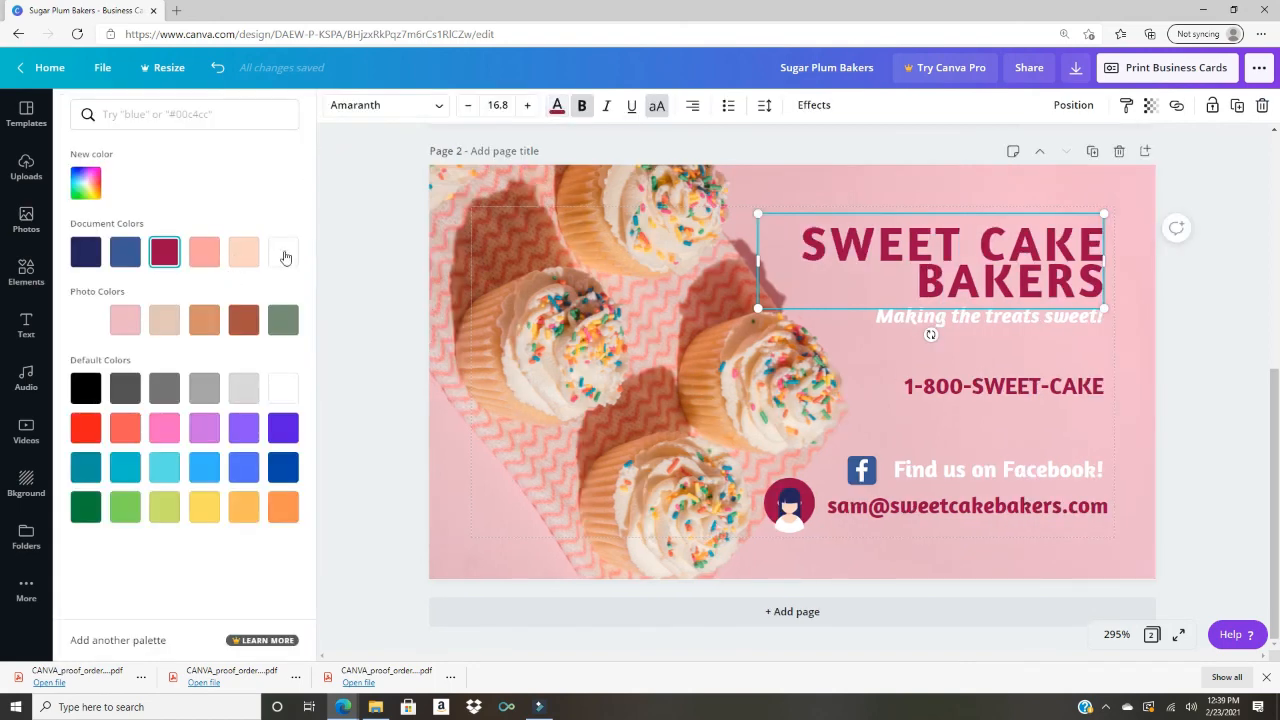
pyautogui.click(283, 251)
pyautogui.click(1138, 312)
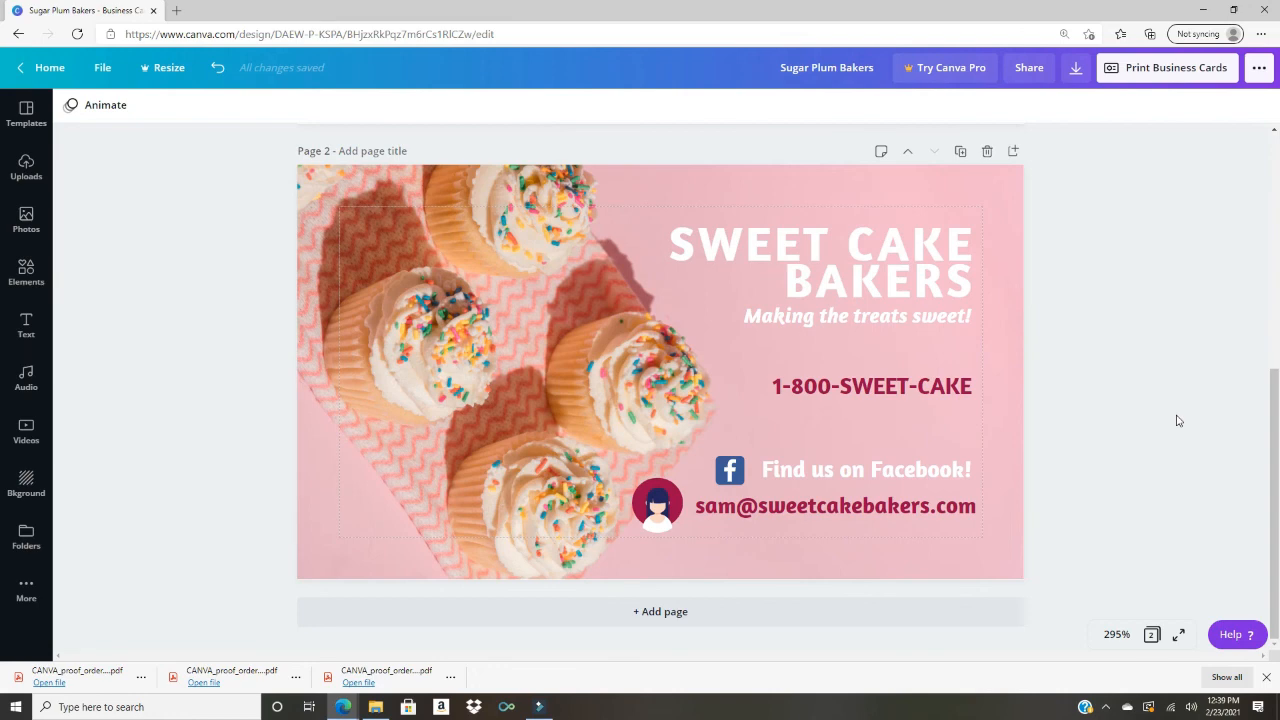
# Step: Scroll between Page 1 and Page 2 to compare them, ending on Page 1's crimson heading
pyautogui.scroll(5, 1176, 420)
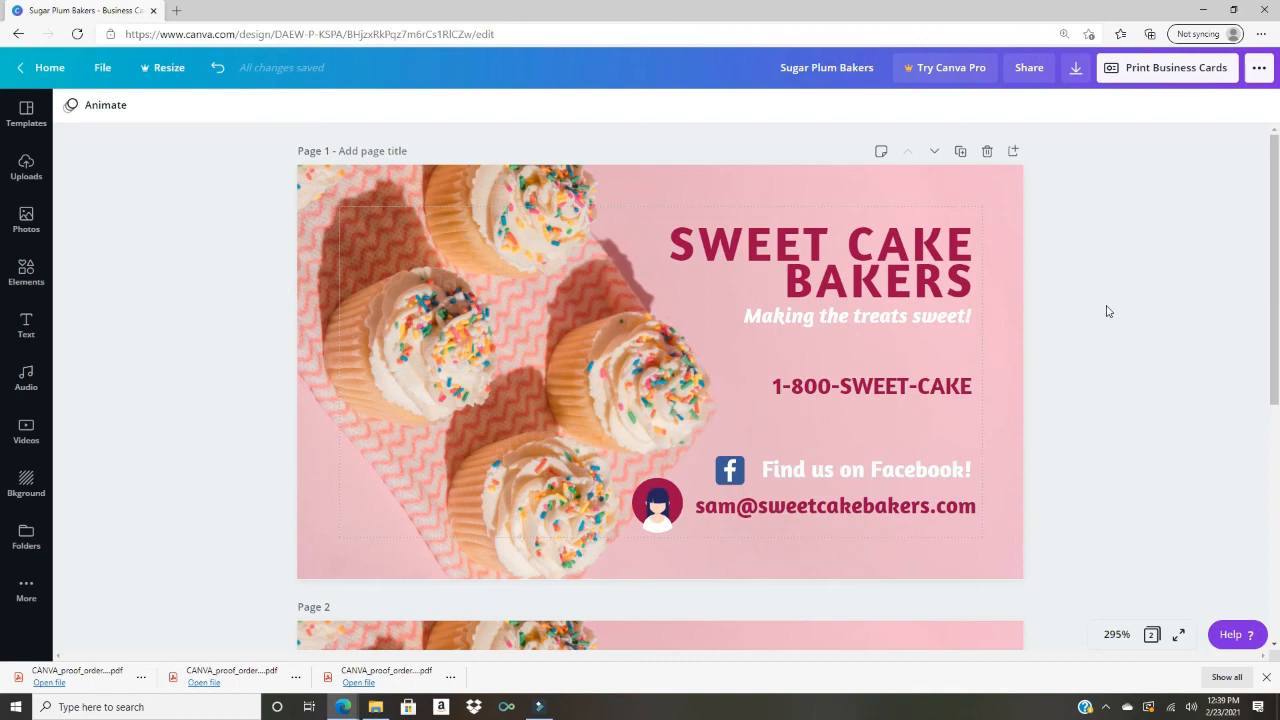
pyautogui.scroll(-5, 1106, 311)
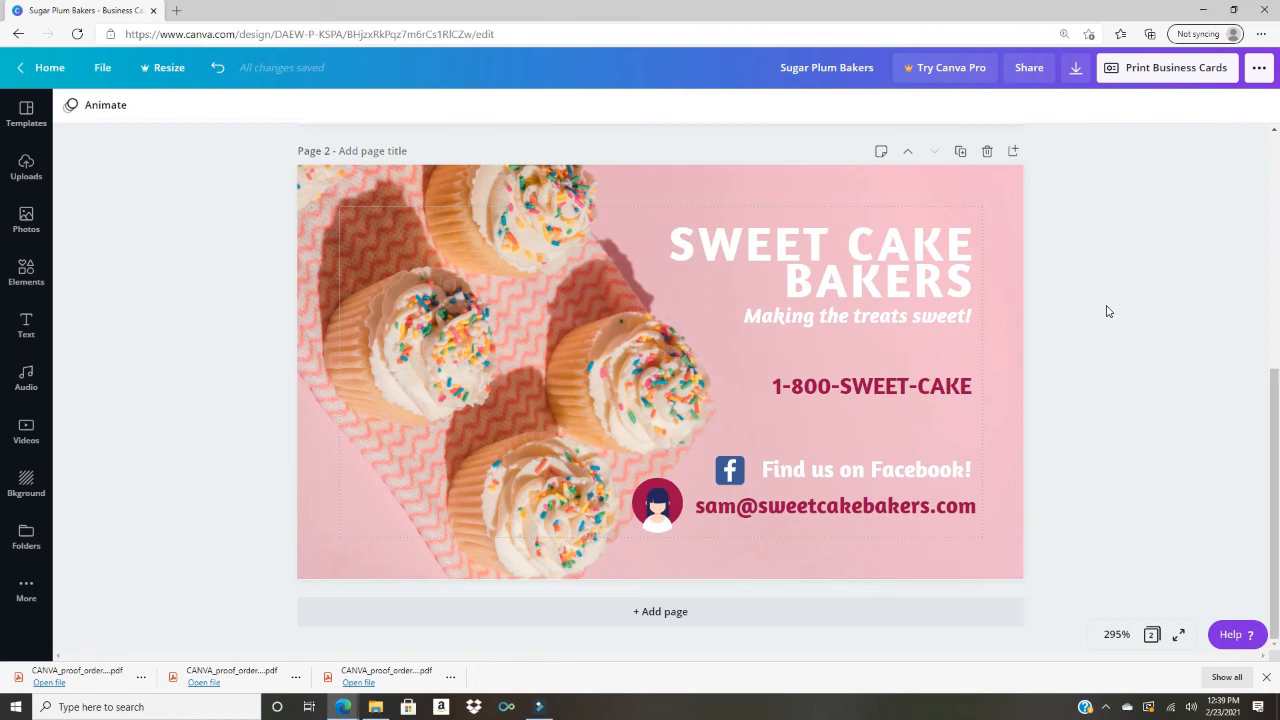
pyautogui.scroll(5, 1106, 311)
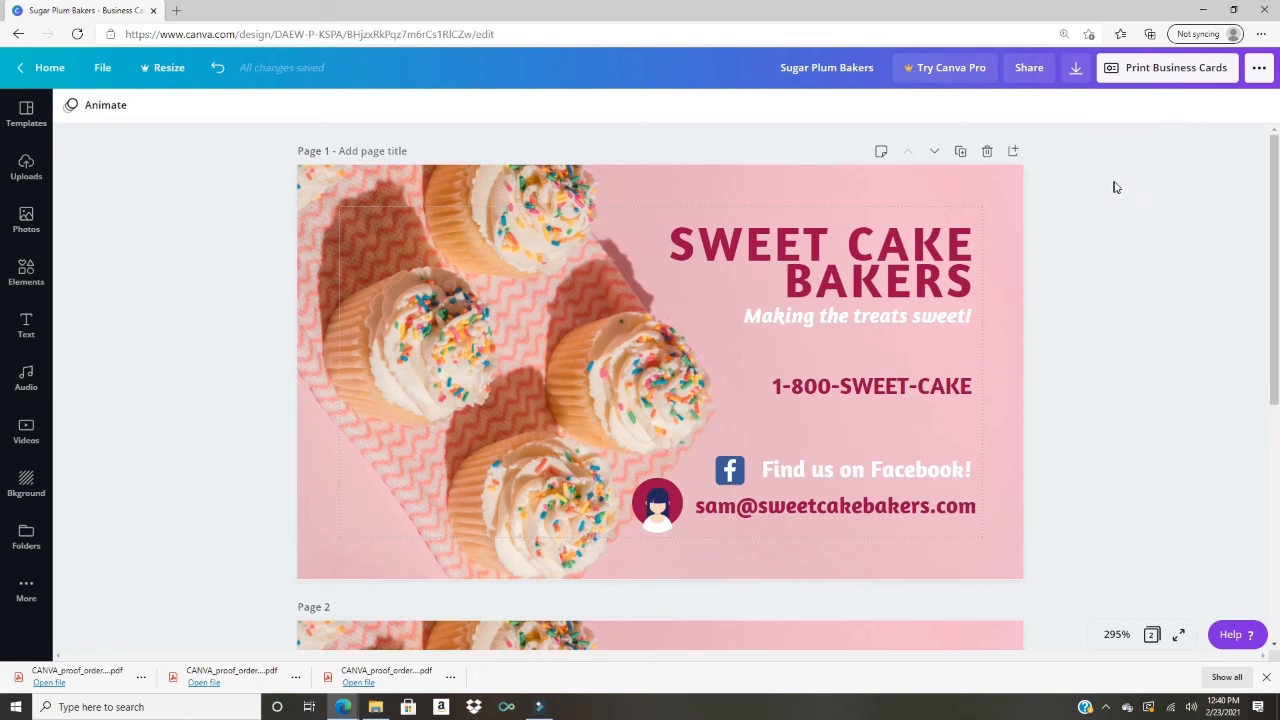
# Step: Open the Download panel, browse the file formats, and keep PDF Print selected
pyautogui.click(1080, 84)
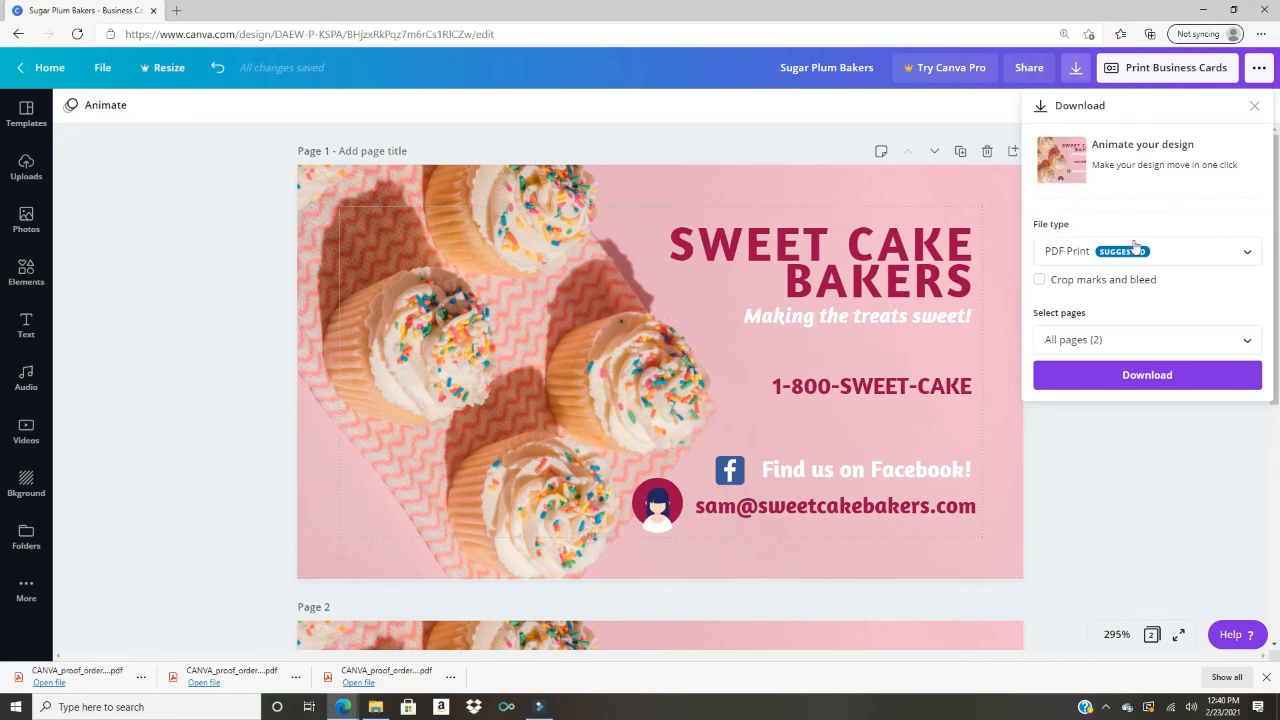
pyautogui.click(1201, 255)
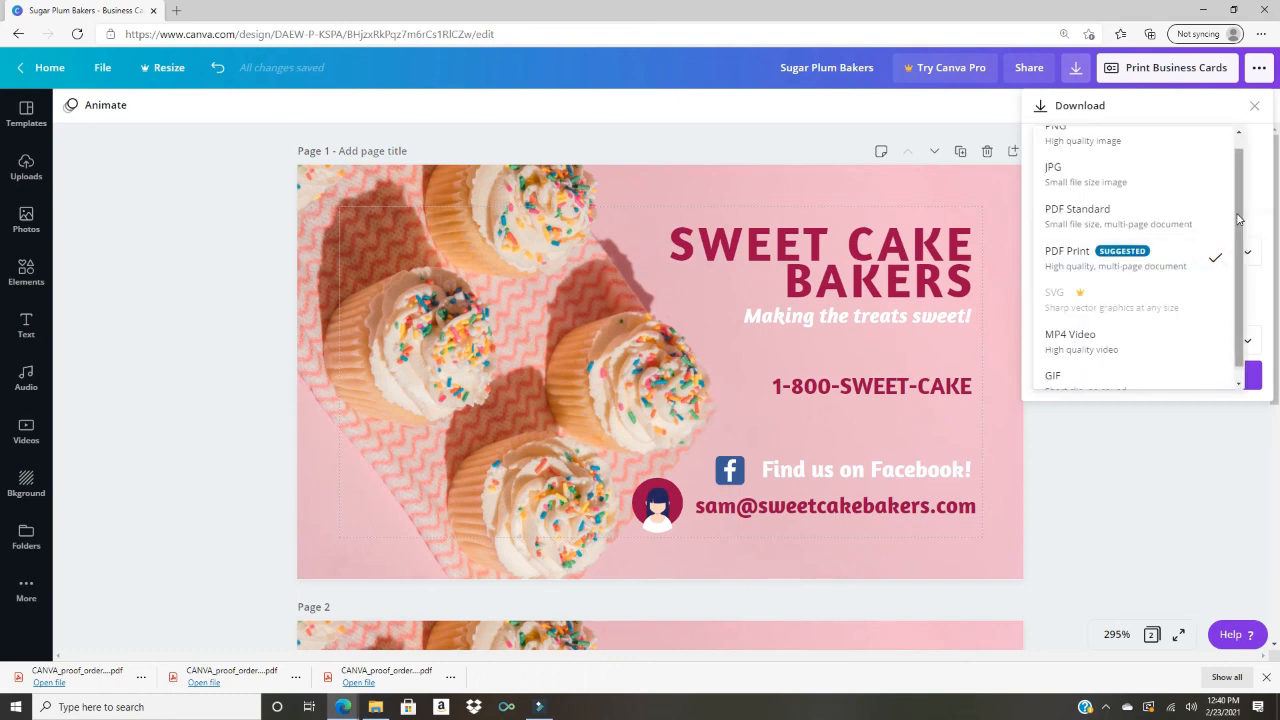
pyautogui.scroll(1, 1236, 206)
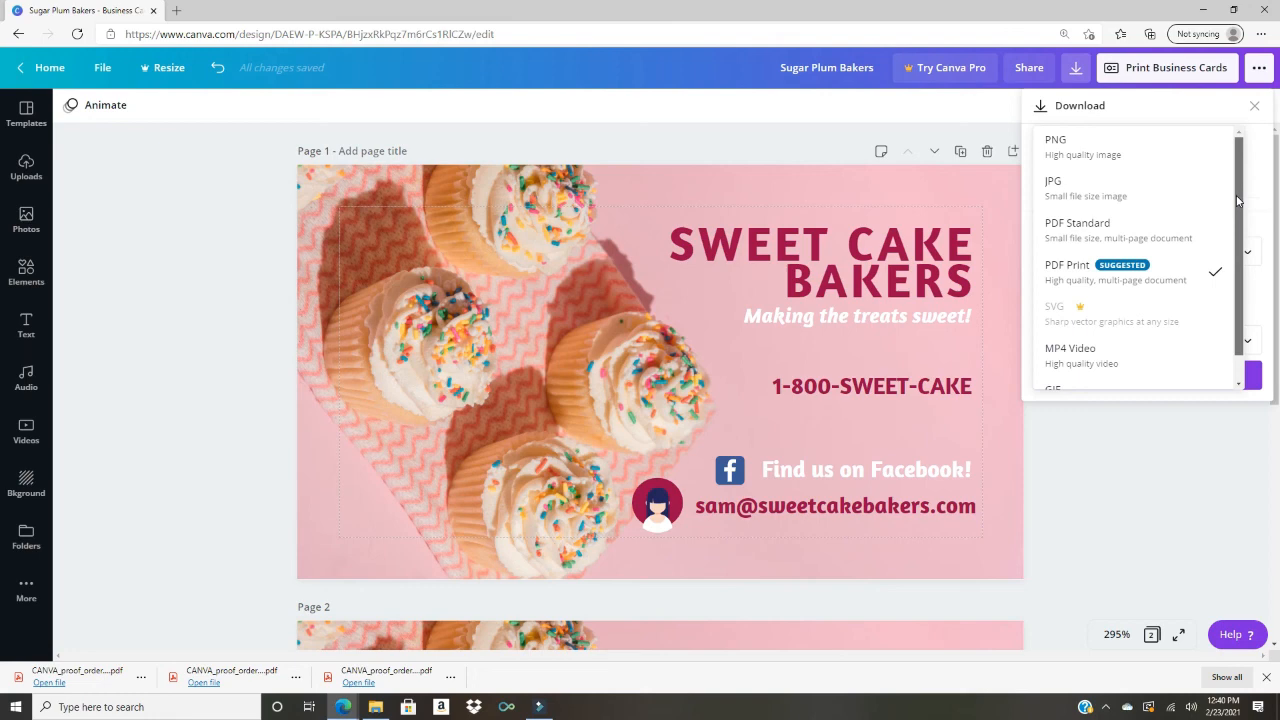
pyautogui.scroll(-1, 1238, 206)
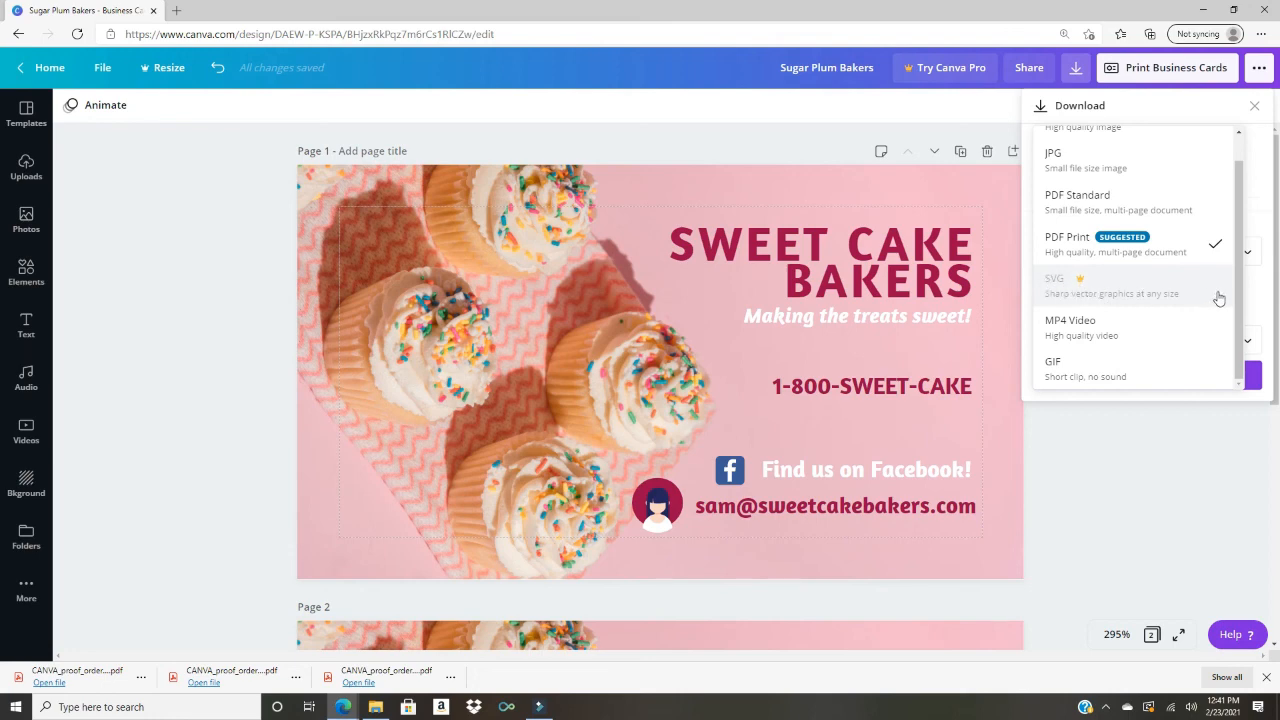
pyautogui.moveTo(1237, 290); pyautogui.dragTo(1238, 265)
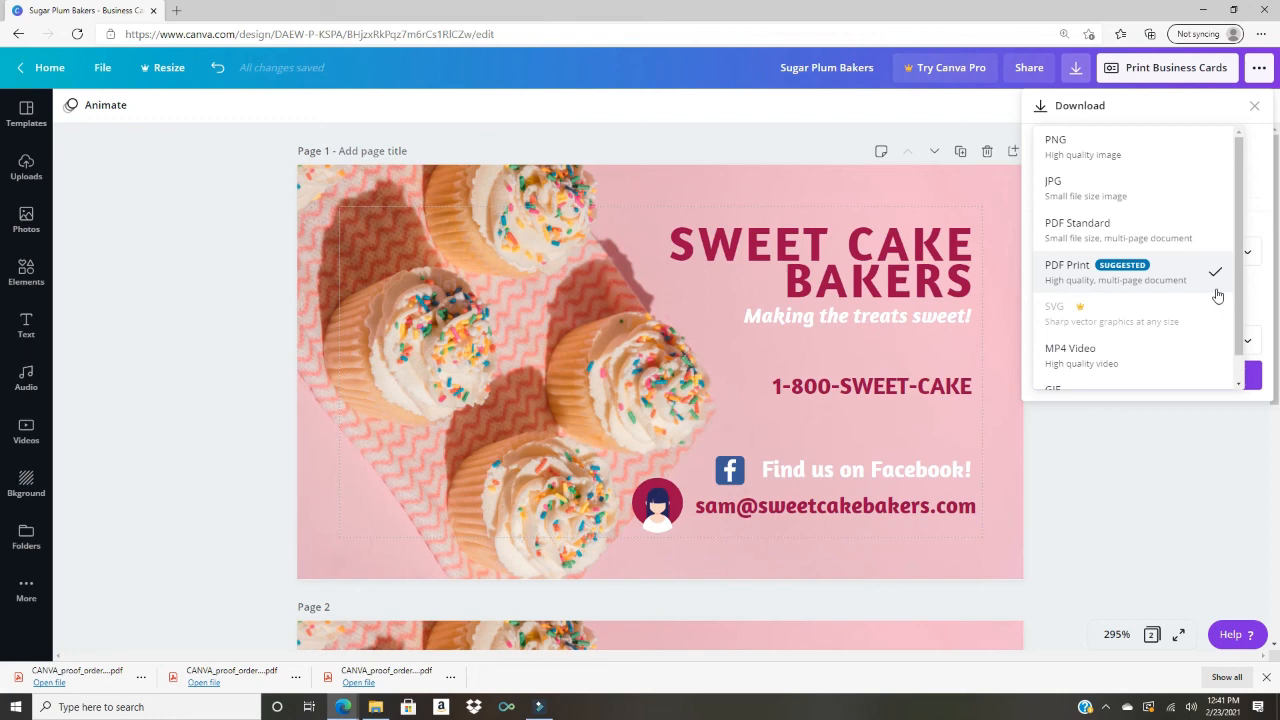
pyautogui.click(1166, 277)
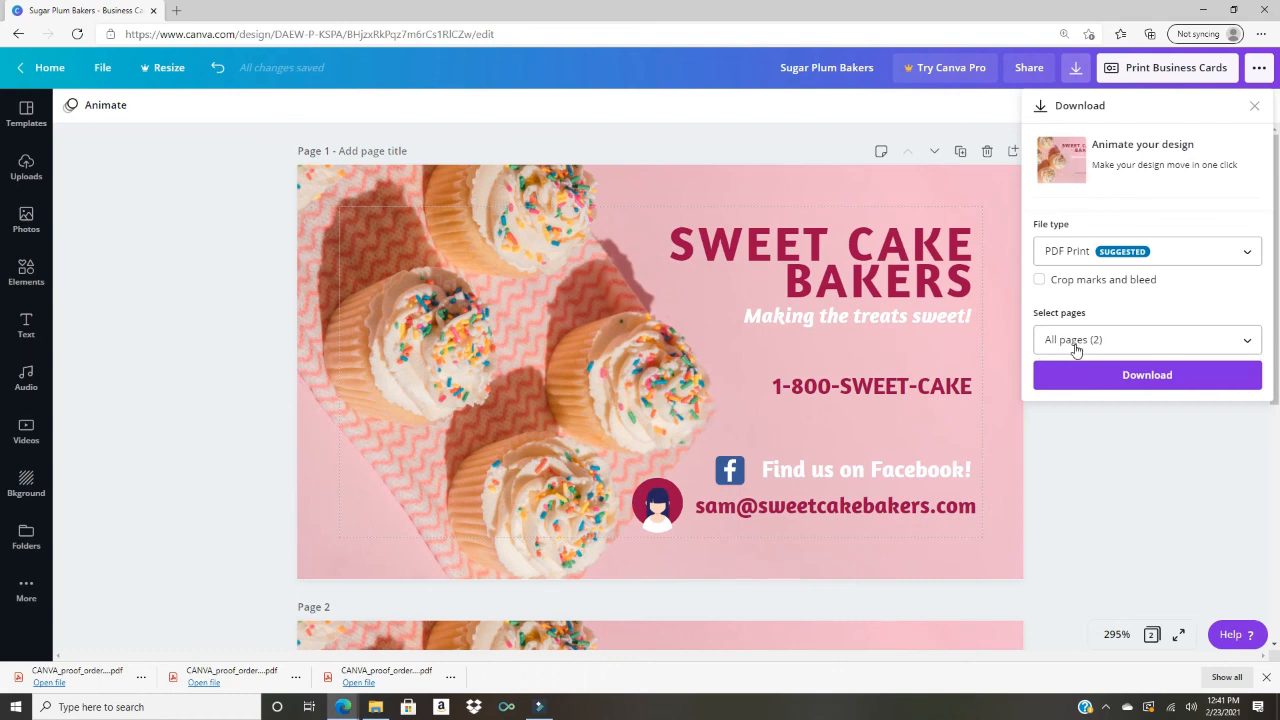
# Step: Restrict the PDF Print export to Page 1 and download it as Sugar Plum Bakers.pdf
pyautogui.click(1250, 341)
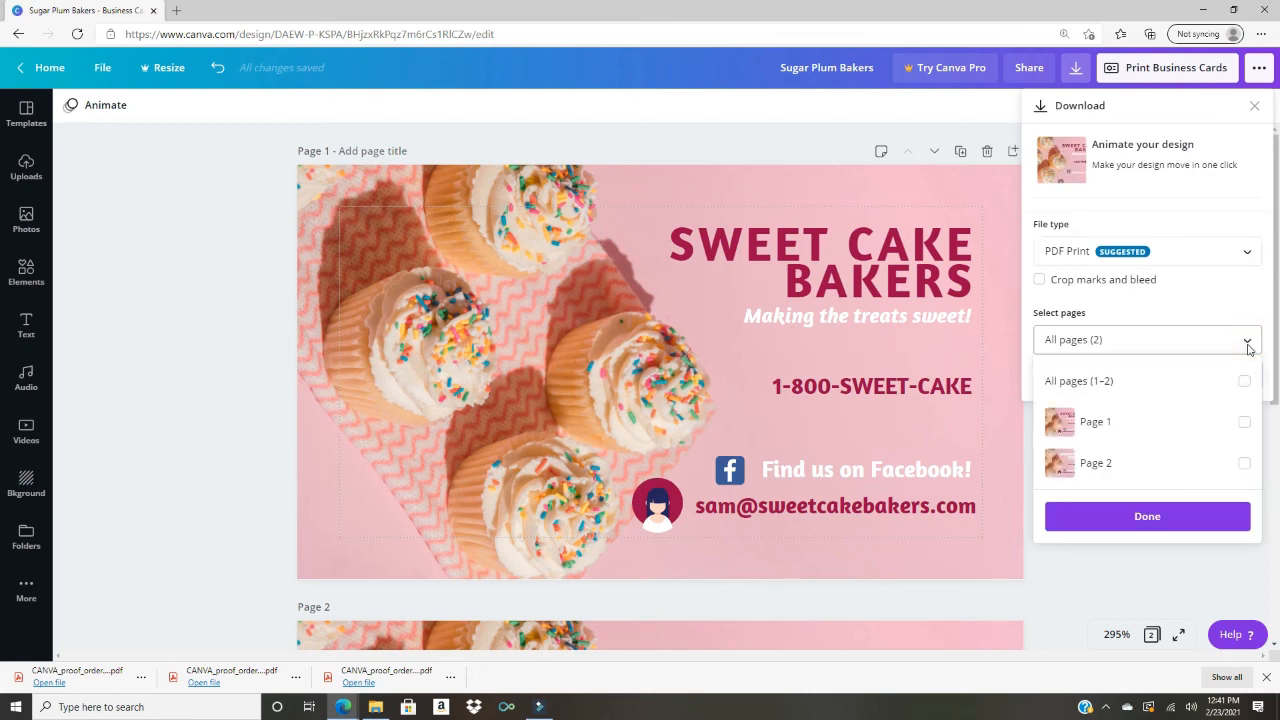
pyautogui.click(1245, 424)
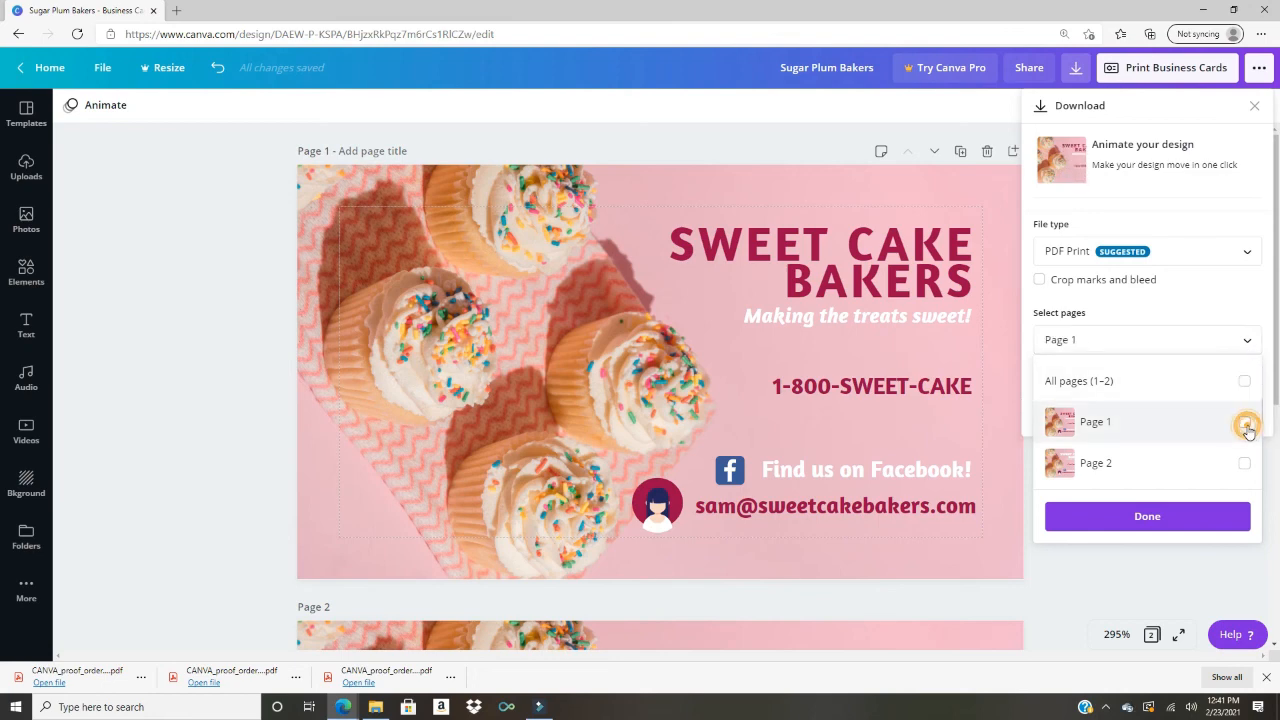
pyautogui.click(1150, 515)
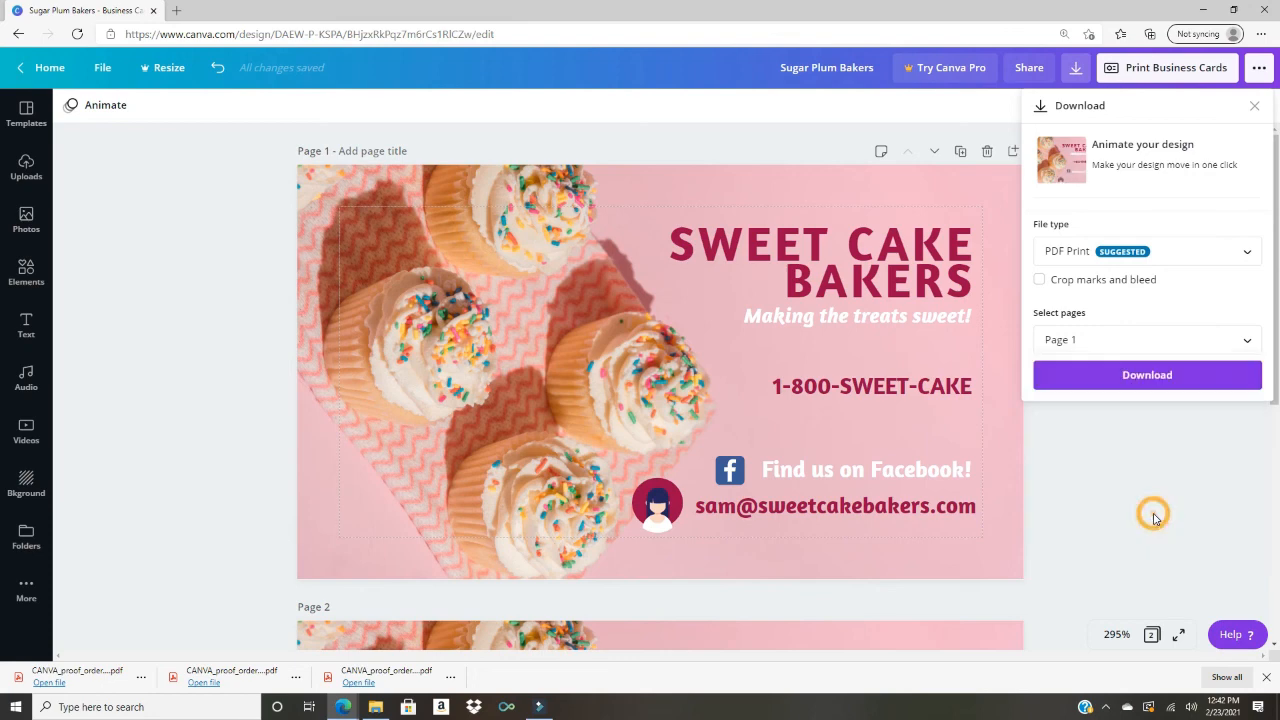
pyautogui.click(1163, 376)
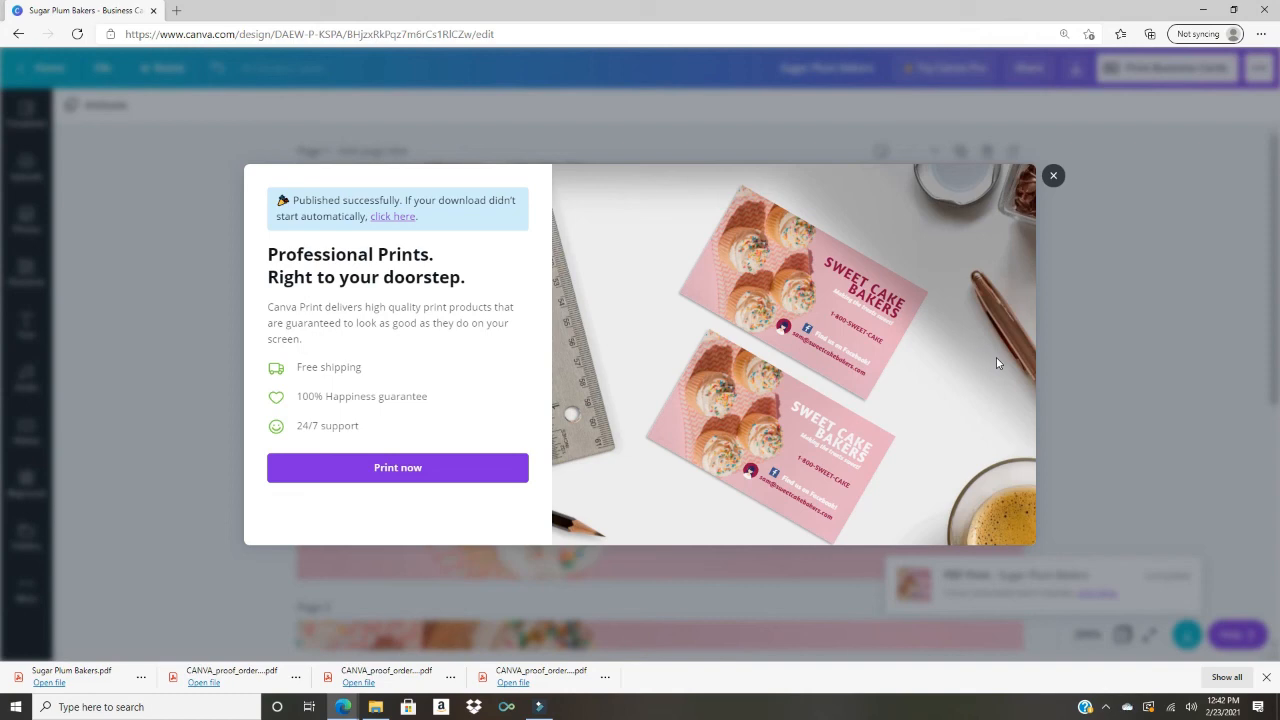
# Step: Dismiss the Canva Print offer and open Sugar Plum Bakers.pdf from the downloads bar
pyautogui.click(1054, 177)
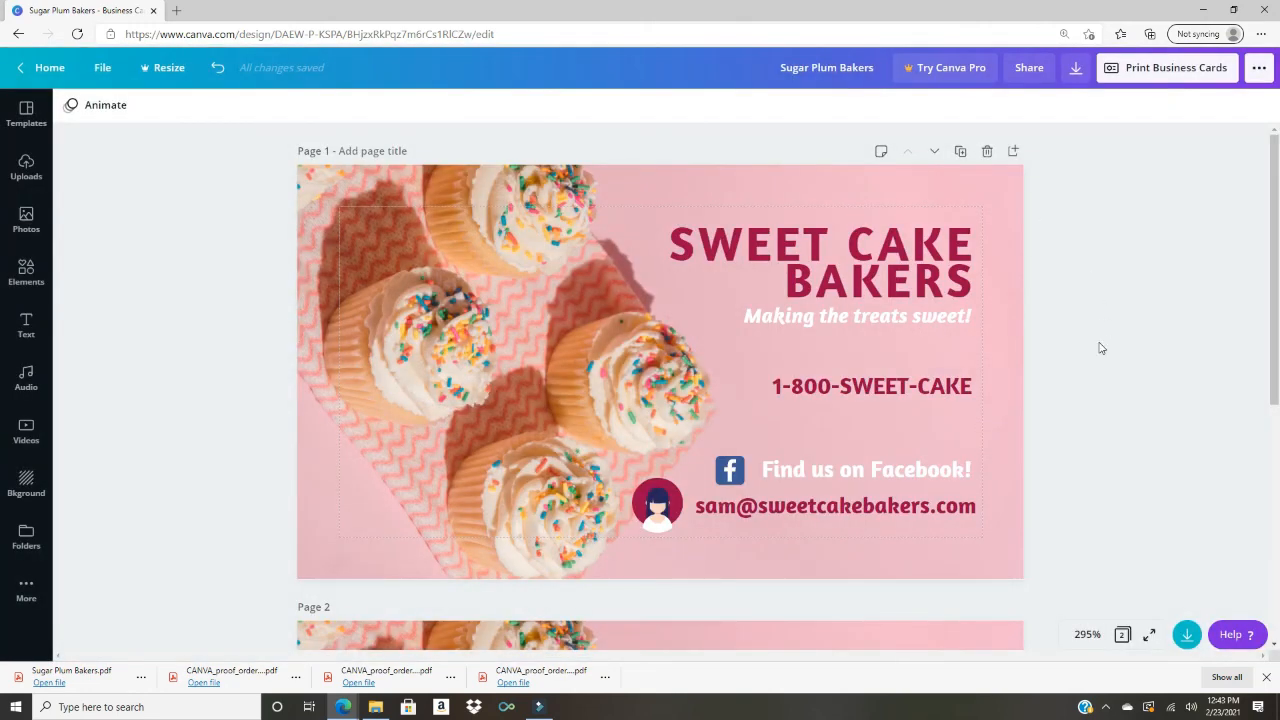
pyautogui.click(90, 682)
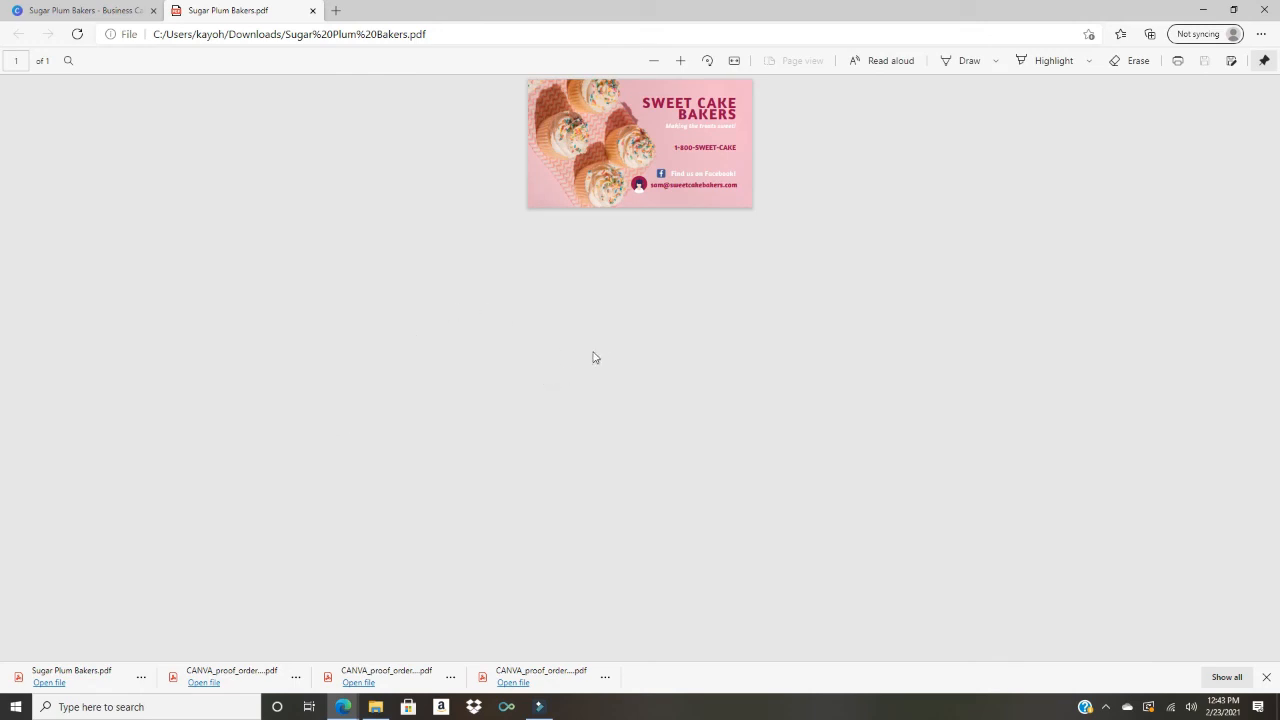
# Step: Zoom the Sugar Plum Bakers.pdf card page in Edge's viewer to 400%
pyautogui.click(682, 61)
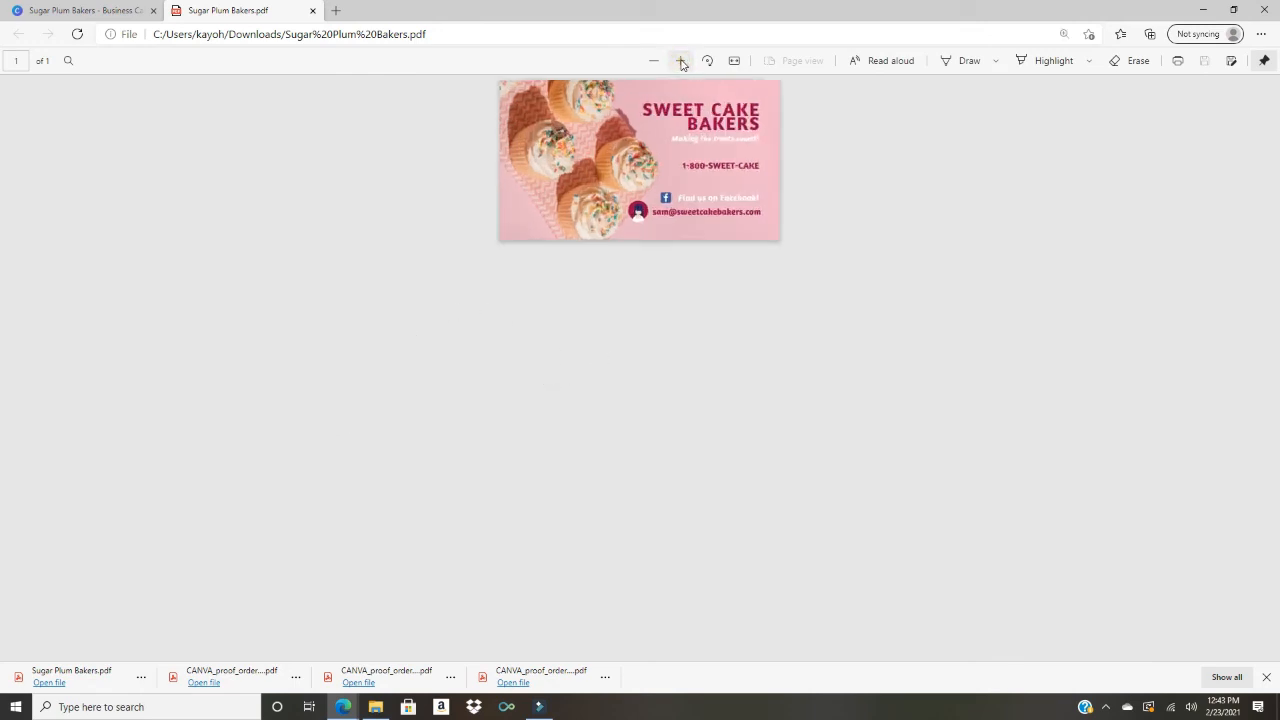
pyautogui.click(681, 61)
pyautogui.click(681, 61)
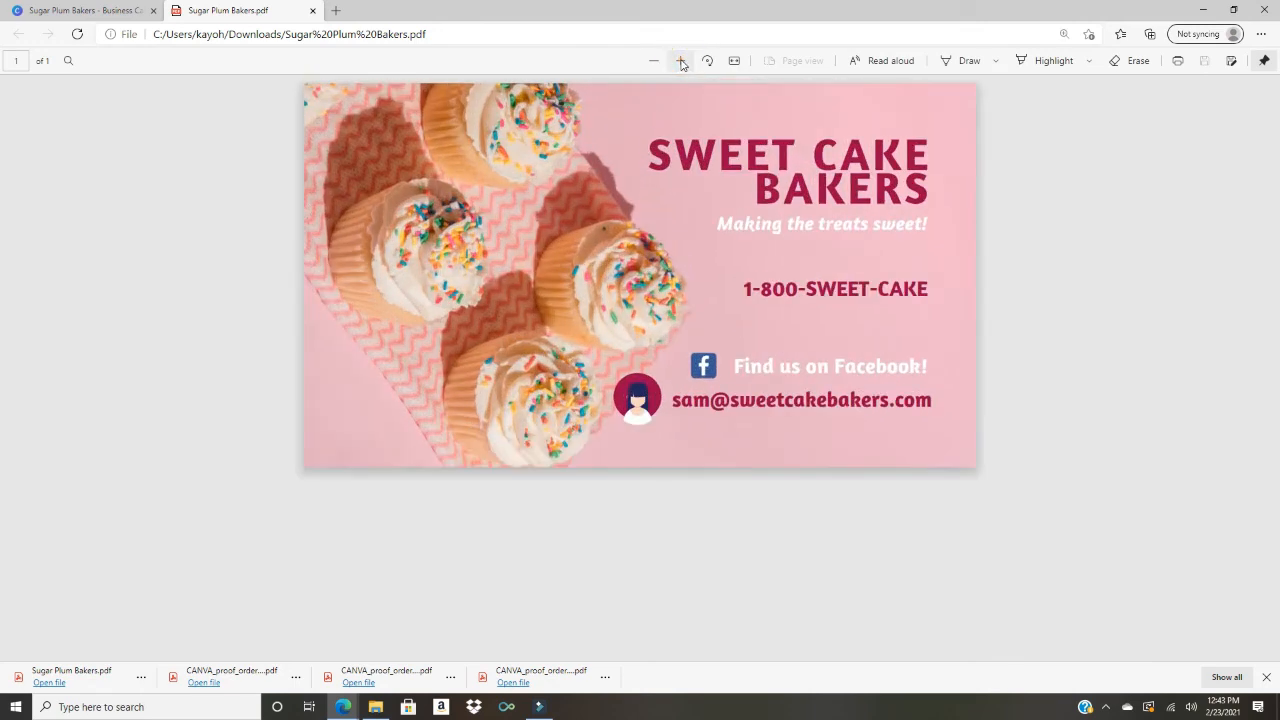
pyautogui.hotkey('ctrl', '+')
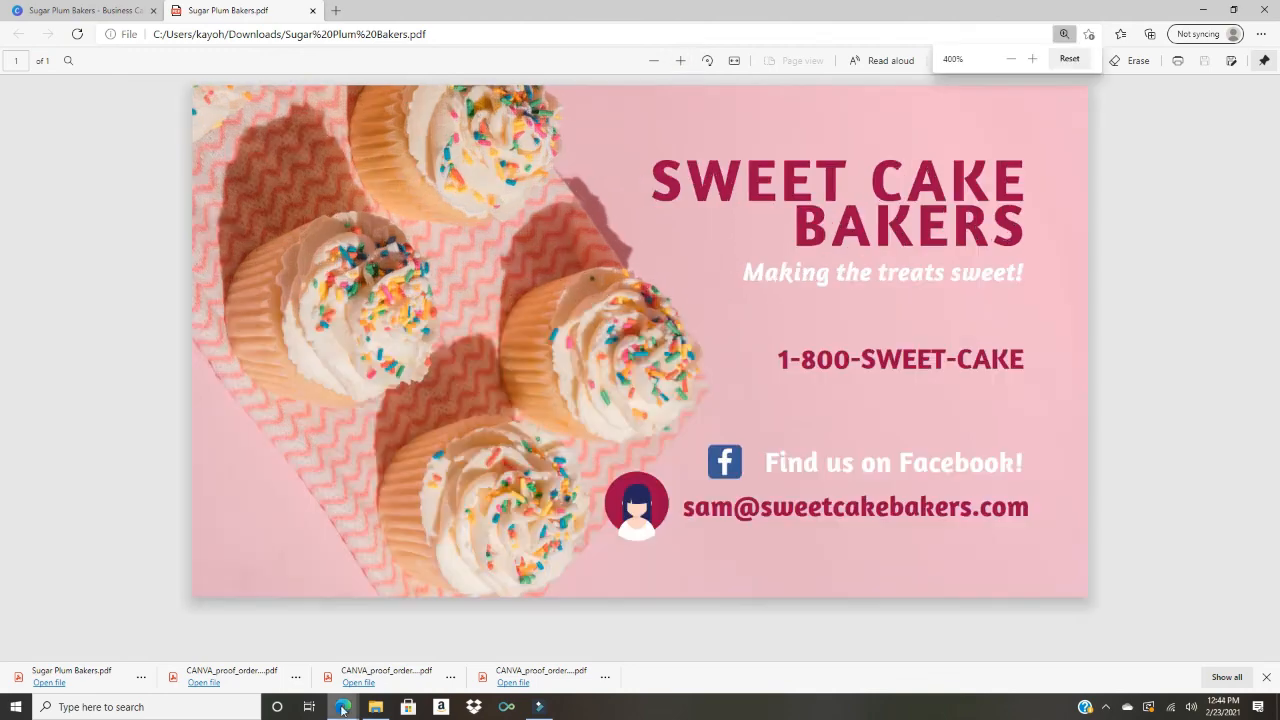